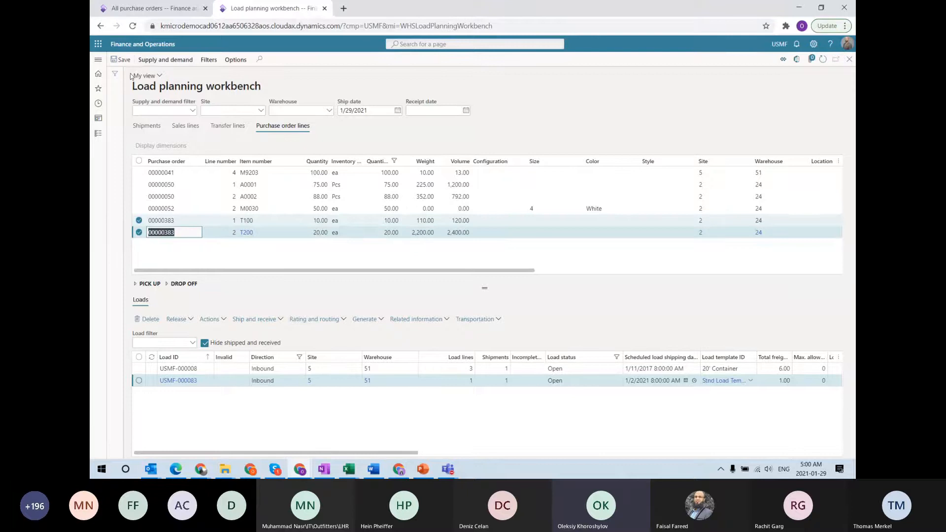
# Put both purchase order 00000383 lines on a new load with the 20' Container template
pyautogui.click(165, 60)
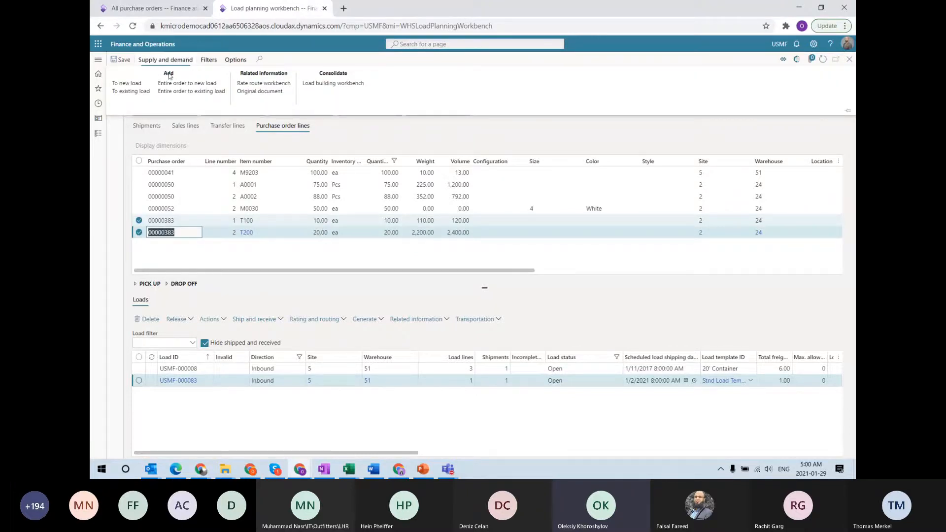
pyautogui.click(144, 85)
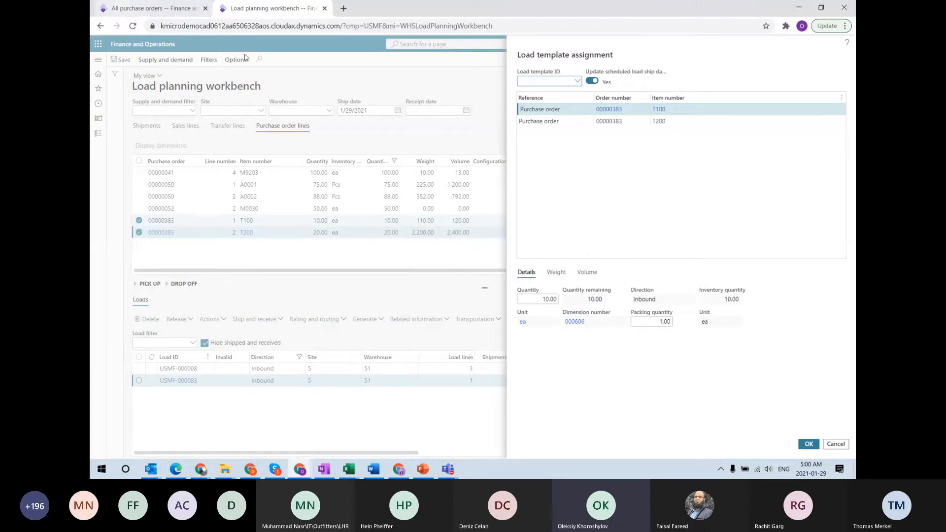
pyautogui.click(576, 82)
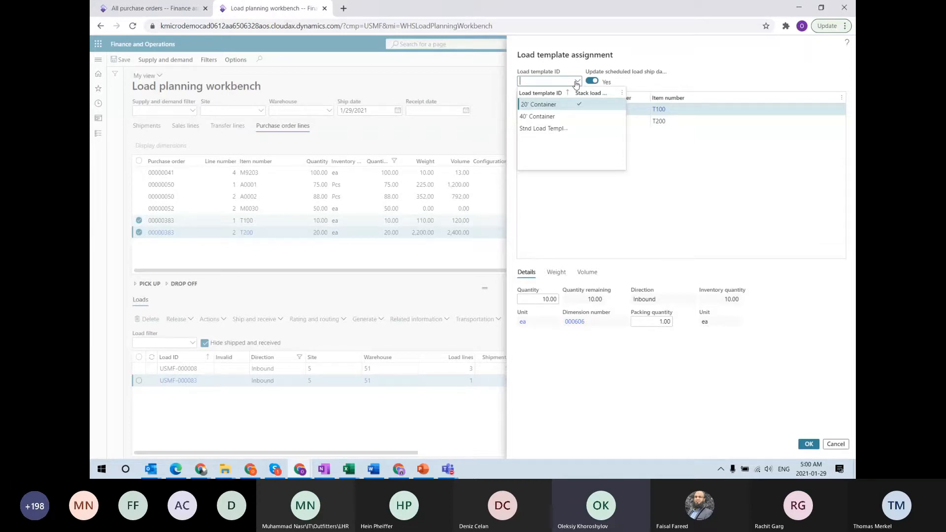
pyautogui.click(555, 105)
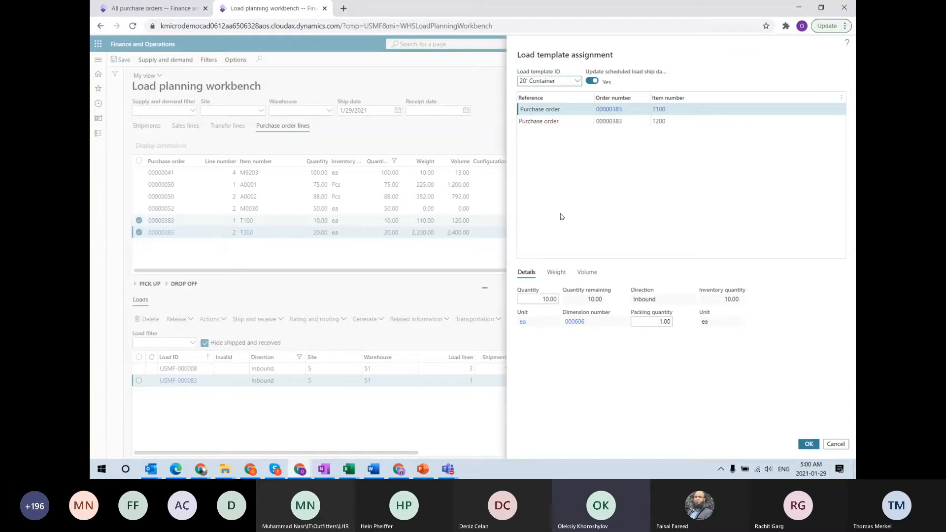
# Confirm creation of inbound load USMF-000155 and bring up the Transportation management module menu
pyautogui.click(808, 444)
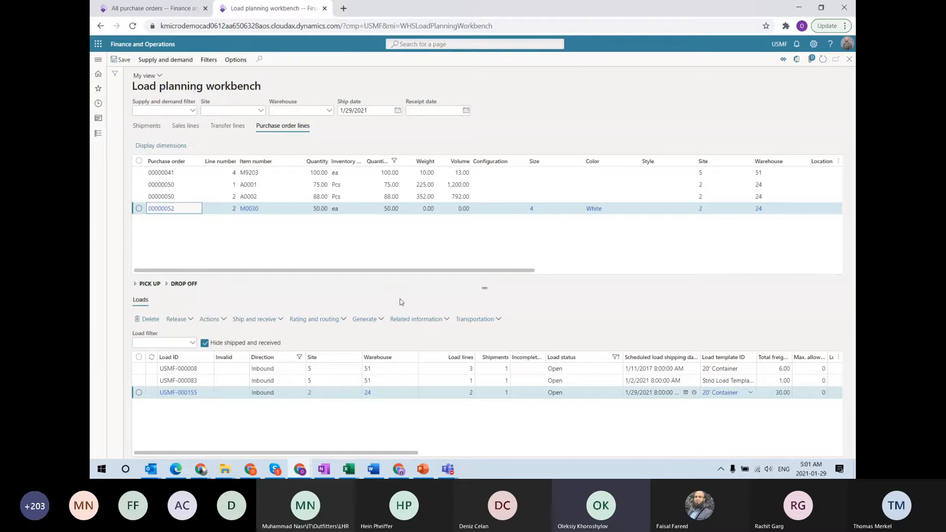
pyautogui.click(98, 60)
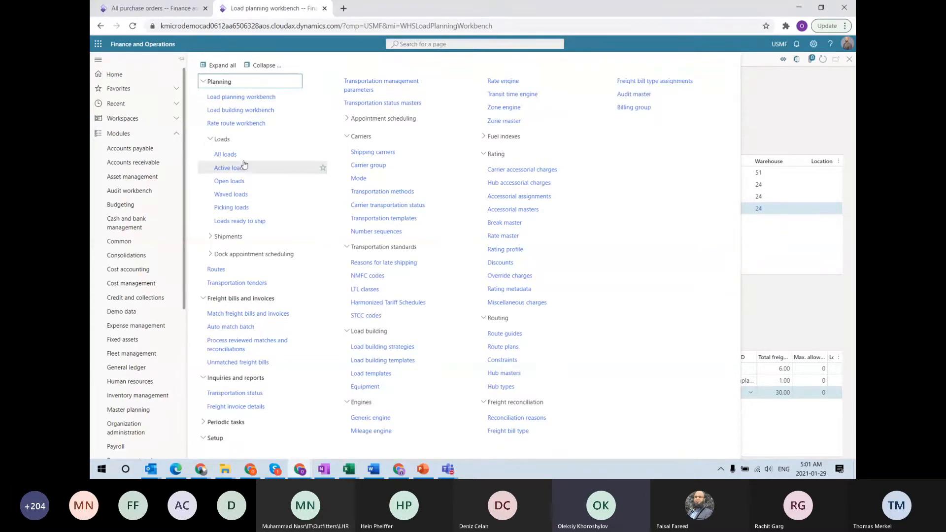
# Check load USMF-000155 in All loads, then show the workbench's Purchase order lines
pyautogui.click(222, 155)
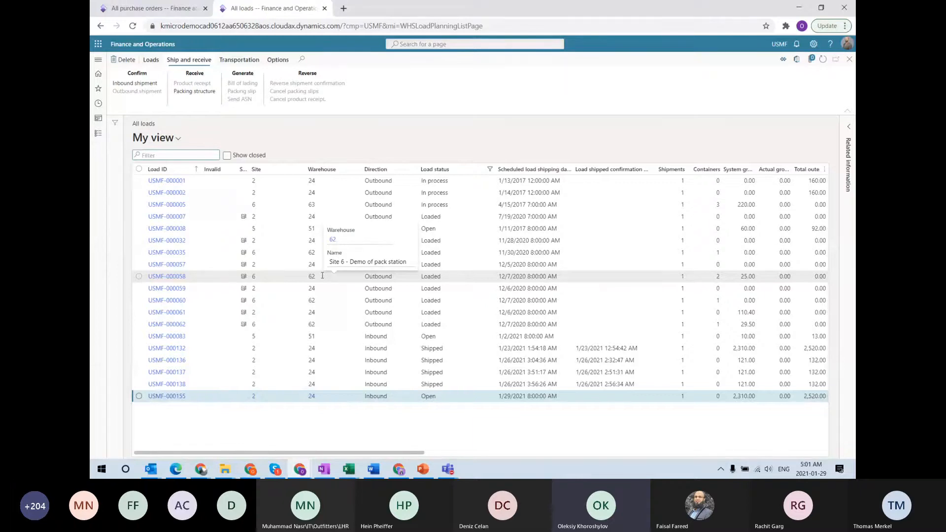
pyautogui.click(96, 64)
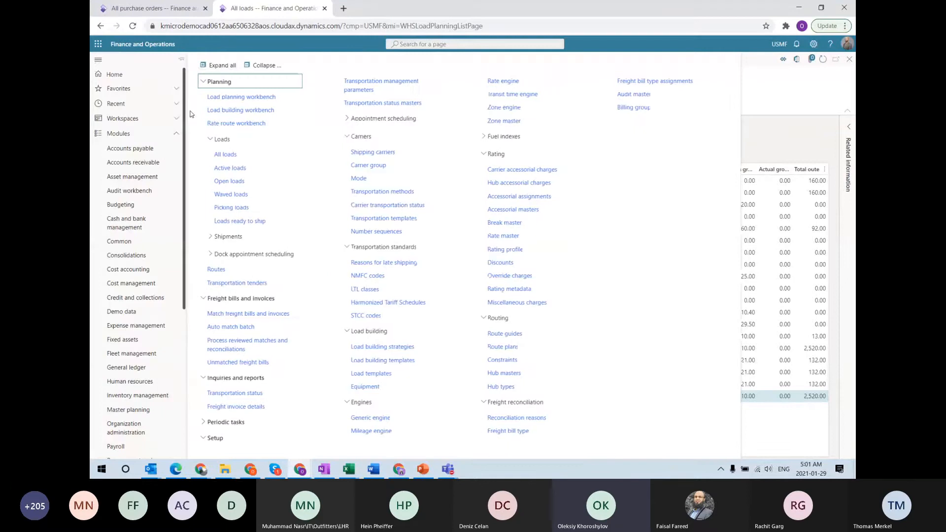
pyautogui.click(253, 99)
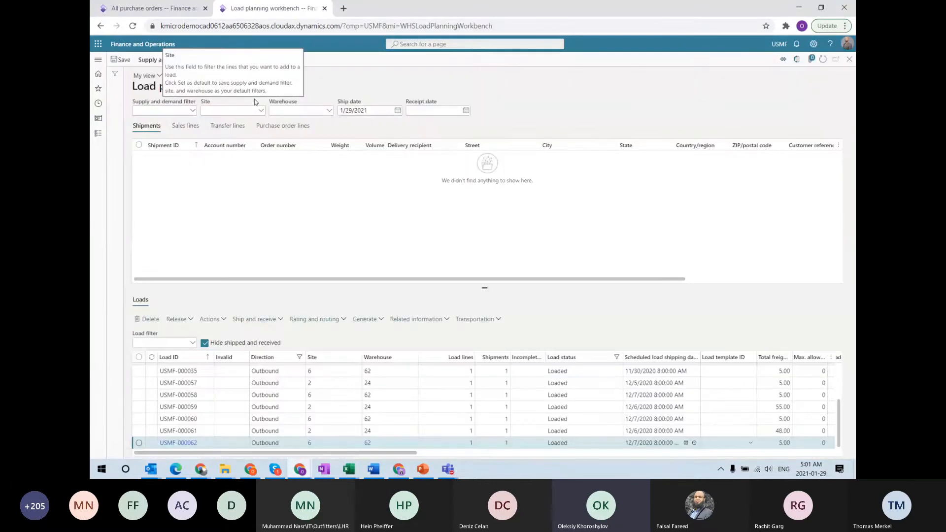
pyautogui.click(282, 126)
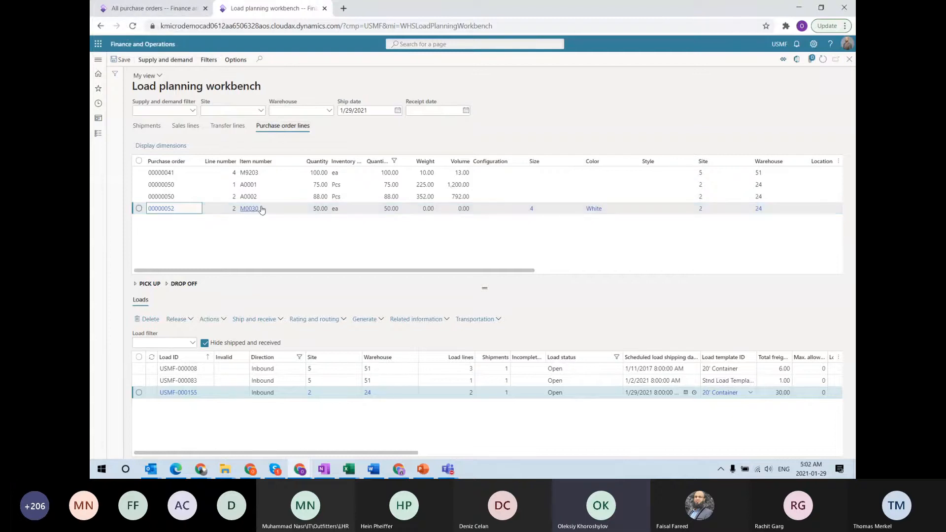
# Review the released product details of item T100 (item group Audio) on order 00000383
pyautogui.click(134, 9)
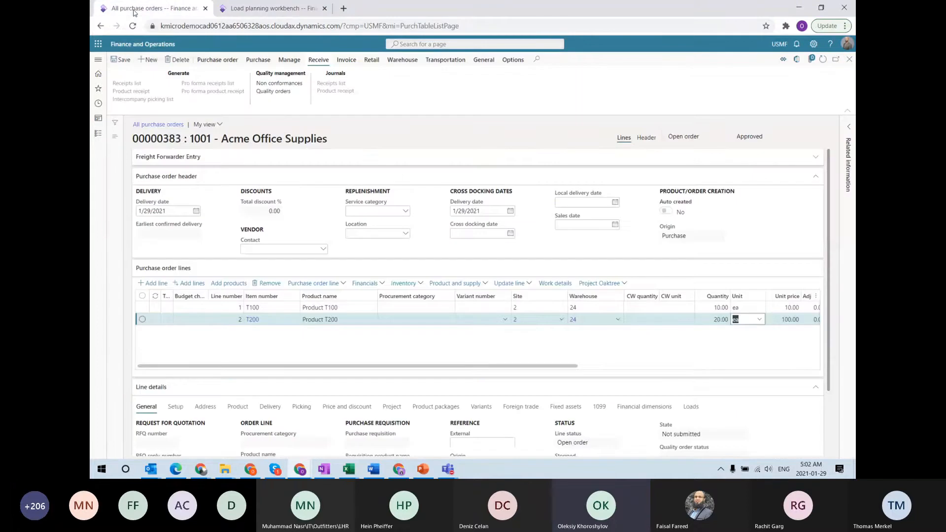
pyautogui.click(252, 311)
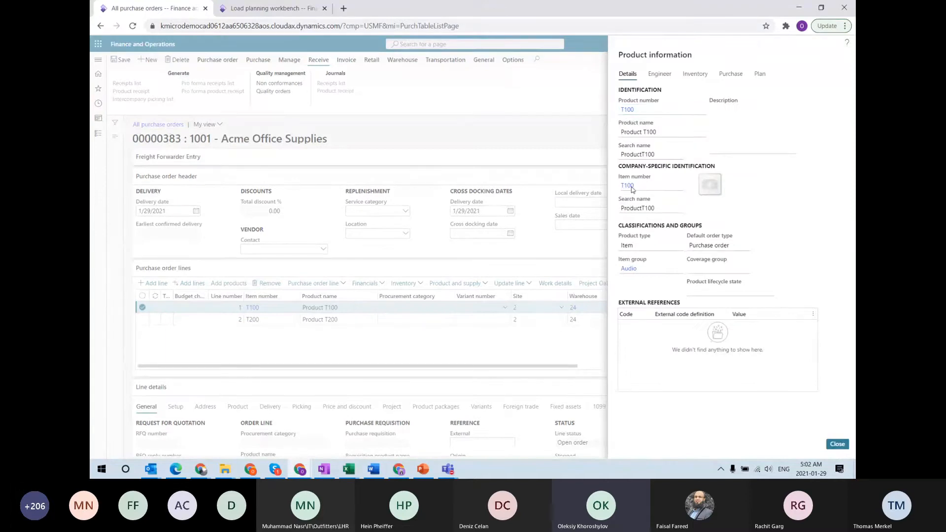
pyautogui.click(632, 187)
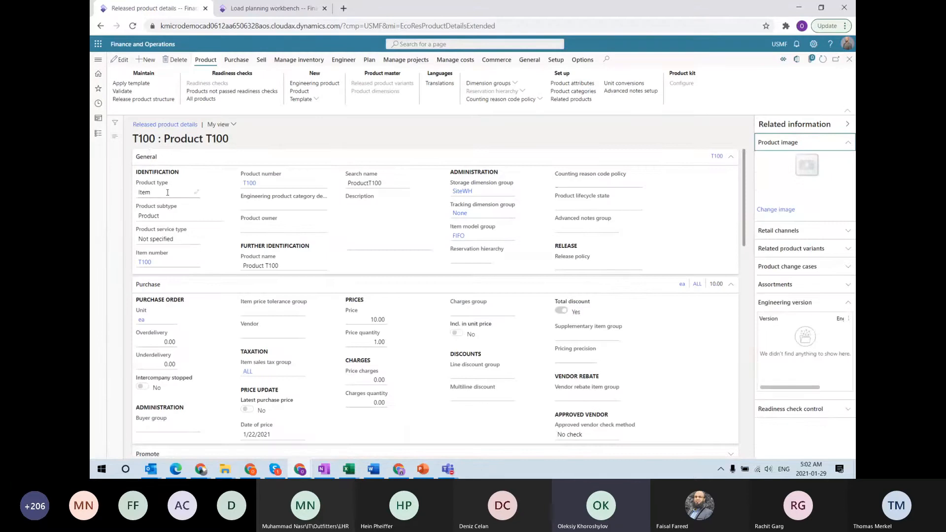
pyautogui.scroll(-15, 270, 338)
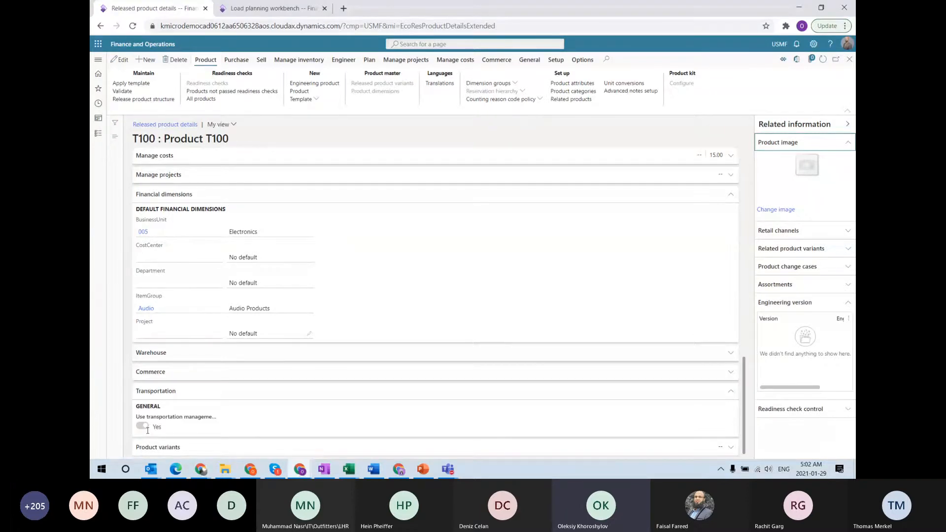
pyautogui.scroll(10, 382, 342)
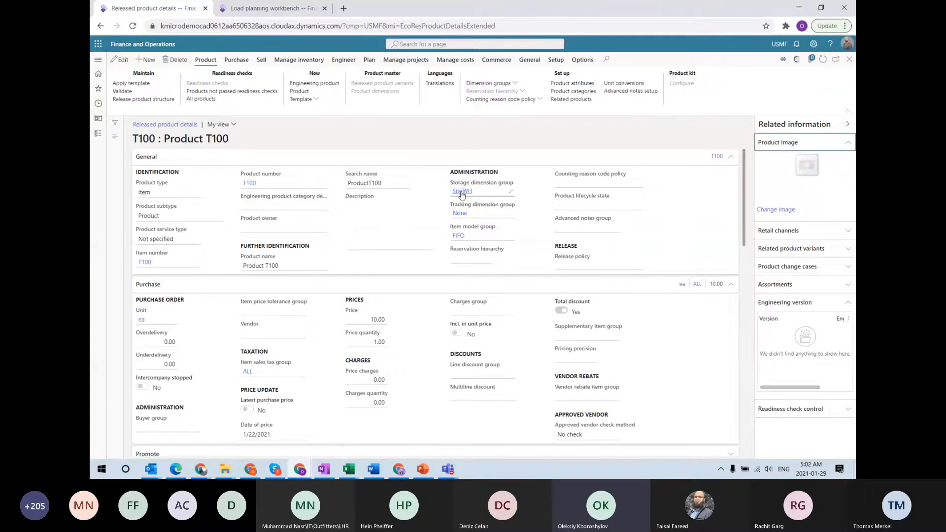
pyautogui.moveTo(462, 194)
# Close T100's product details and review warehouse 24 (Site 2, warehouse management processes Yes)
pyautogui.click(850, 61)
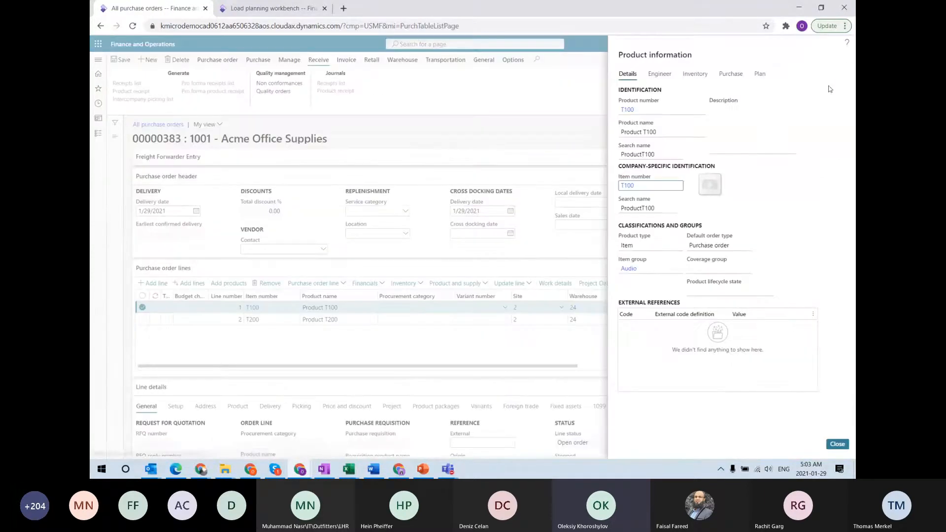
pyautogui.click(836, 445)
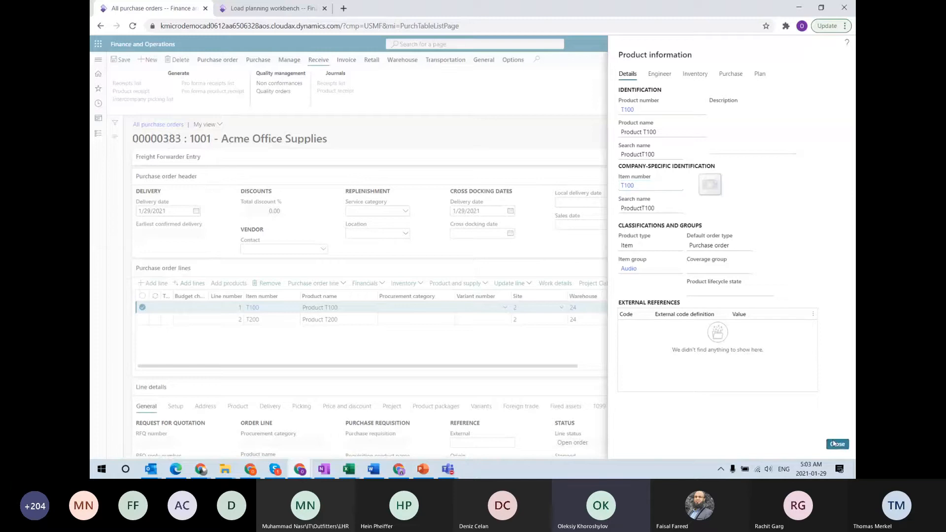
pyautogui.moveTo(574, 312)
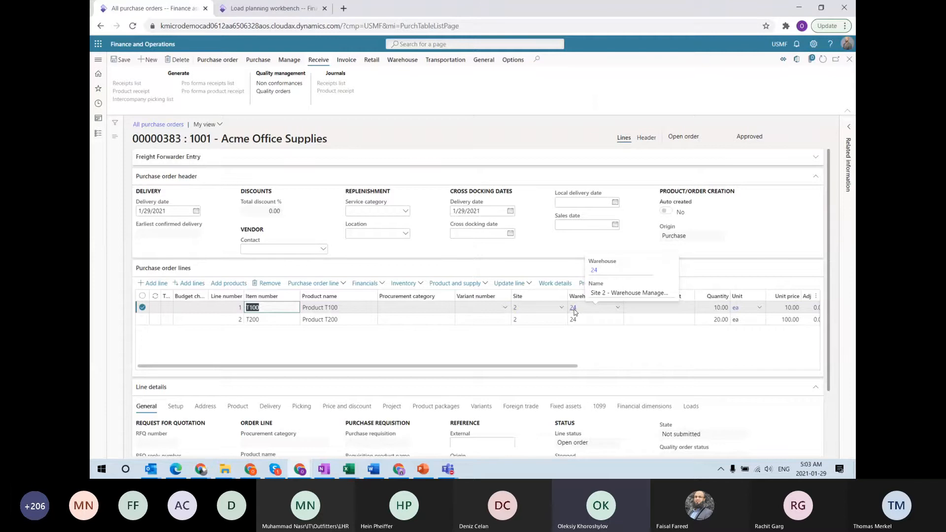
pyautogui.click(575, 312)
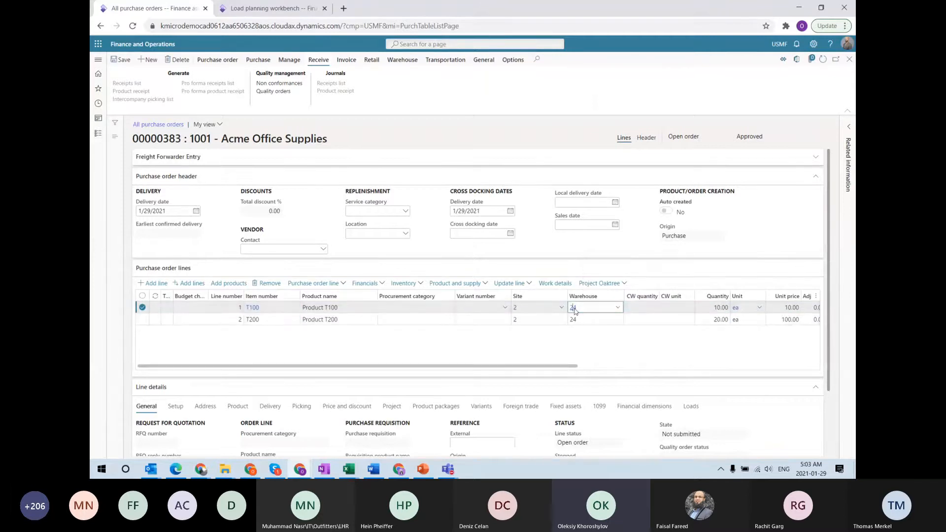
pyautogui.rightClick(613, 310)
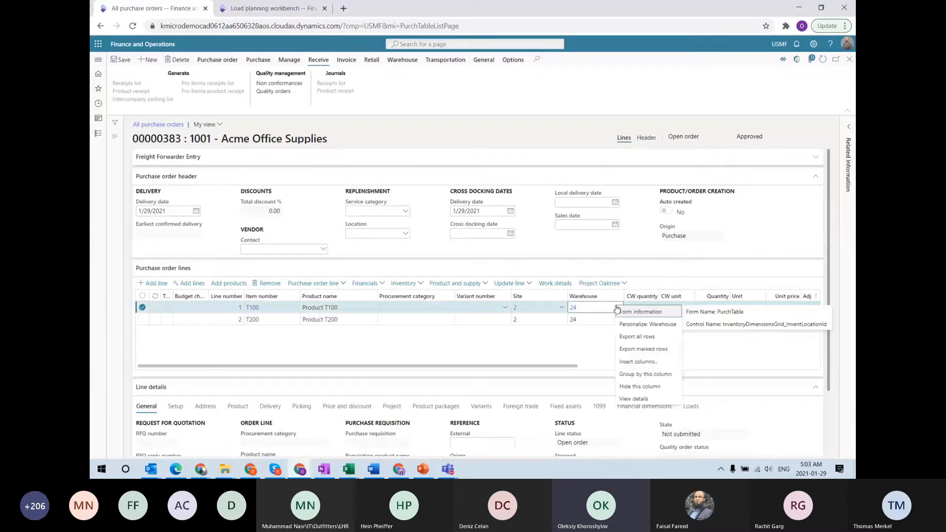
pyautogui.click(647, 400)
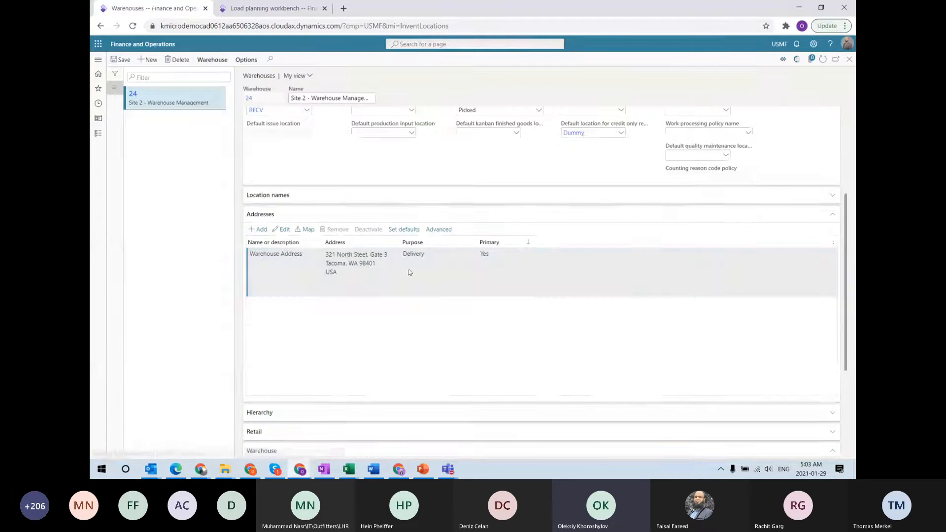
pyautogui.scroll(-3, 312, 234)
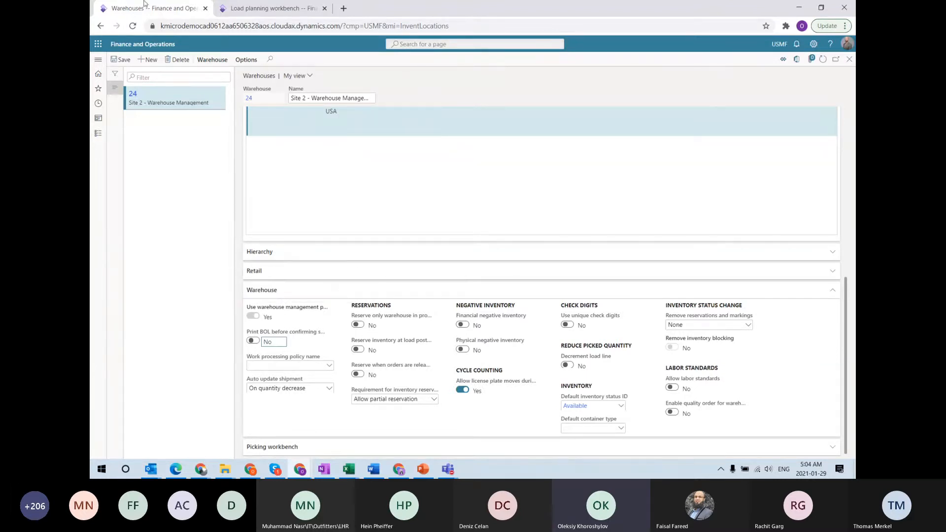
pyautogui.click(850, 59)
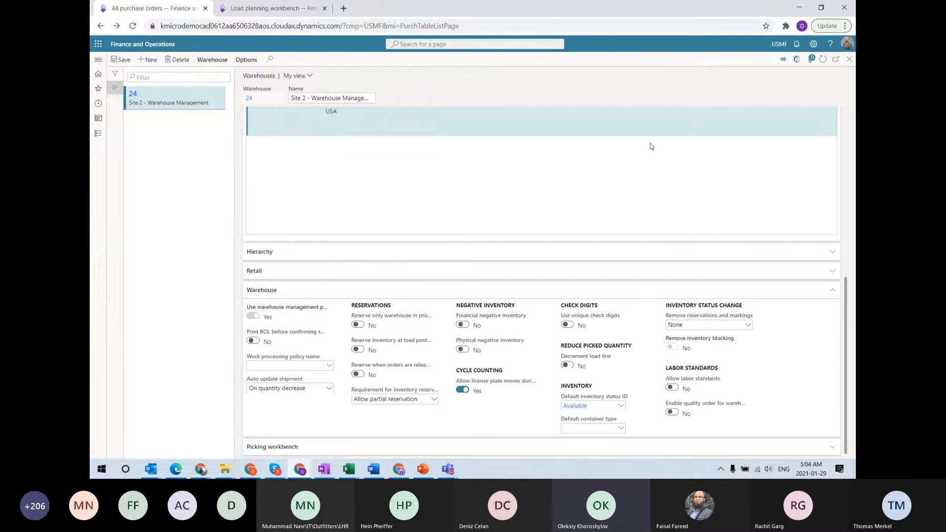
# Go back to the Load planning workbench listing load USMF-000155 for warehouse 24
pyautogui.click(253, 11)
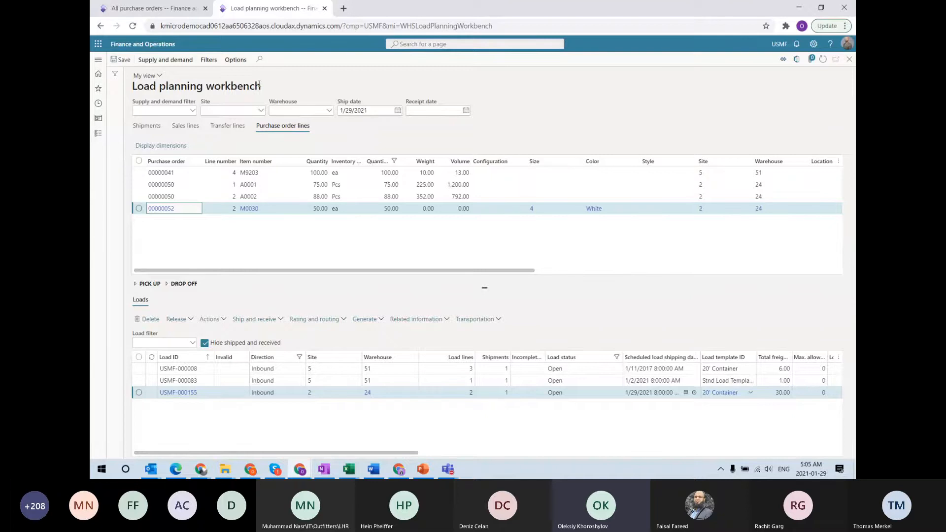
# Open load USMF-000155 from All loads and view its purchase order 00000383 lines T100 and T200
pyautogui.click(99, 60)
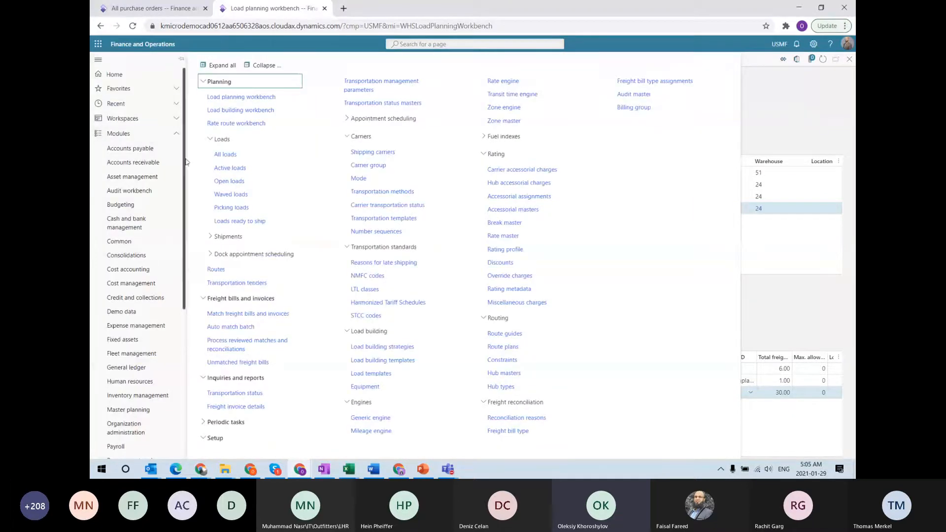
pyautogui.click(228, 155)
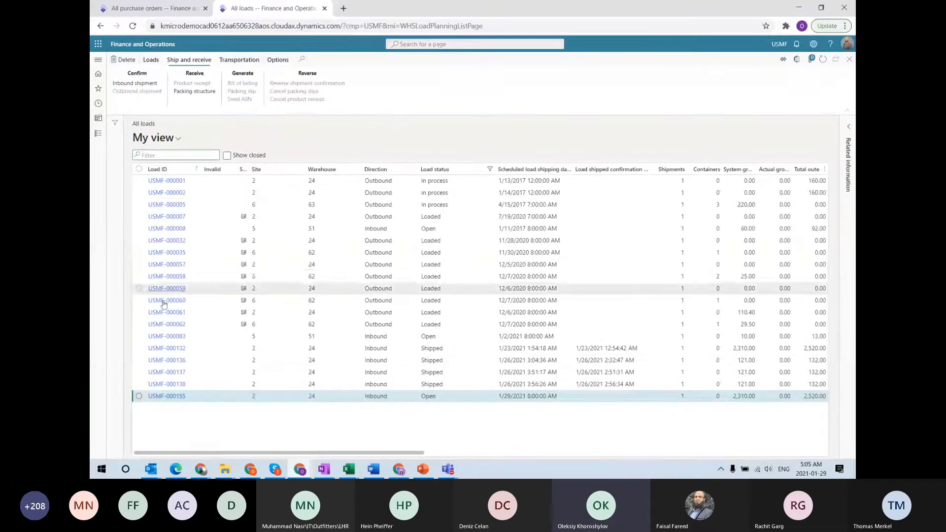
pyautogui.click(173, 401)
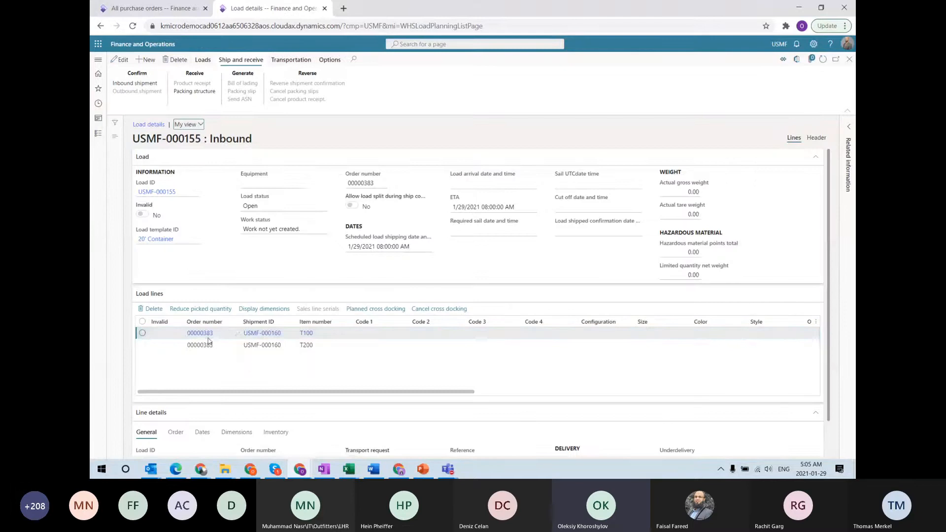
pyautogui.click(200, 334)
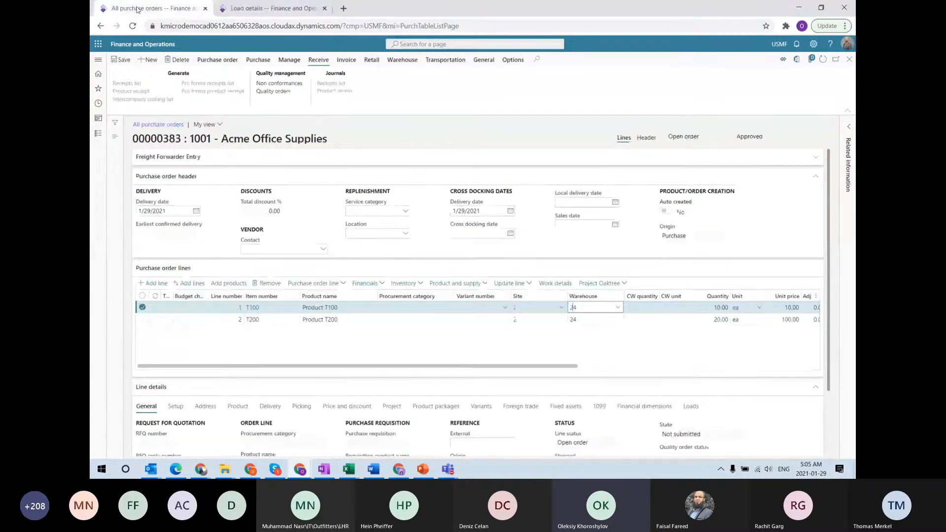
# Select order number 00000383, then return to load USMF-000155's details on shipment USMF-000160
pyautogui.doubleClick(163, 139)
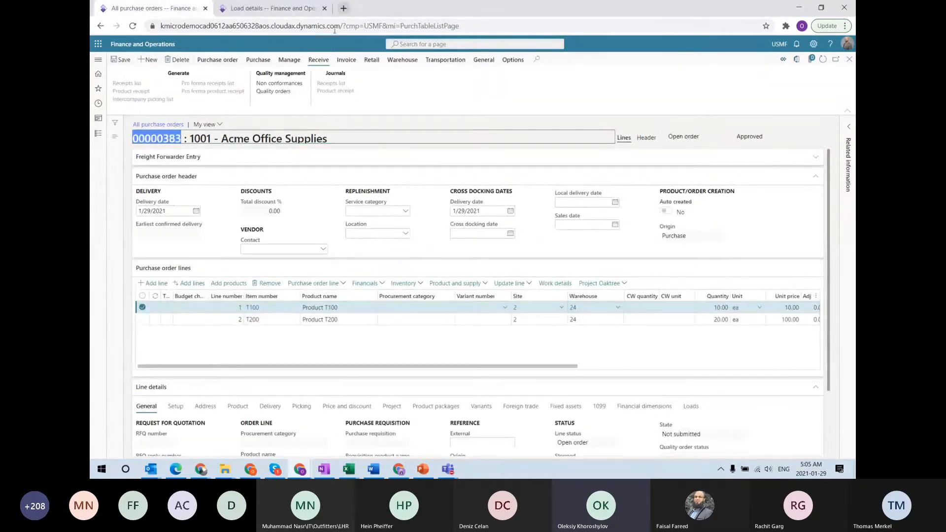
pyautogui.click(266, 9)
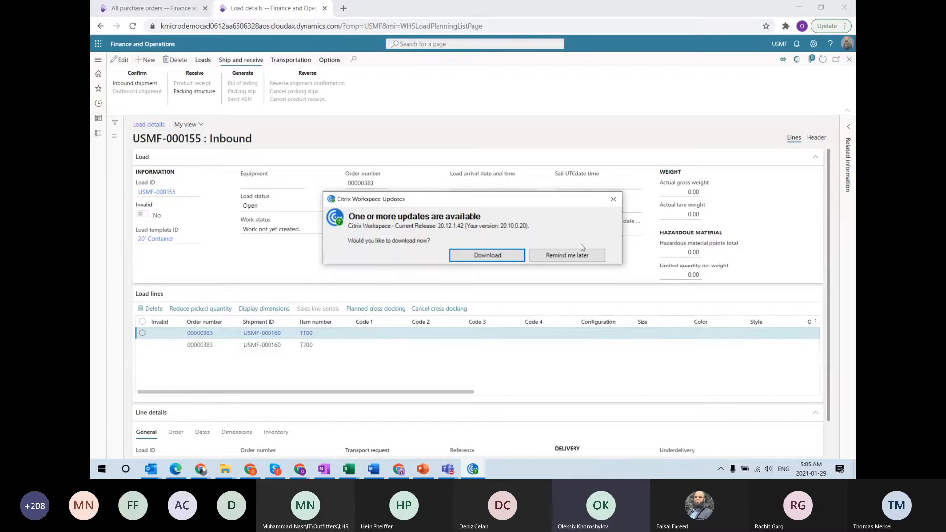
# Dismiss the update prompt and open the Rate route workbench for load USMF-000155 (Houston to Tacoma)
pyautogui.click(613, 199)
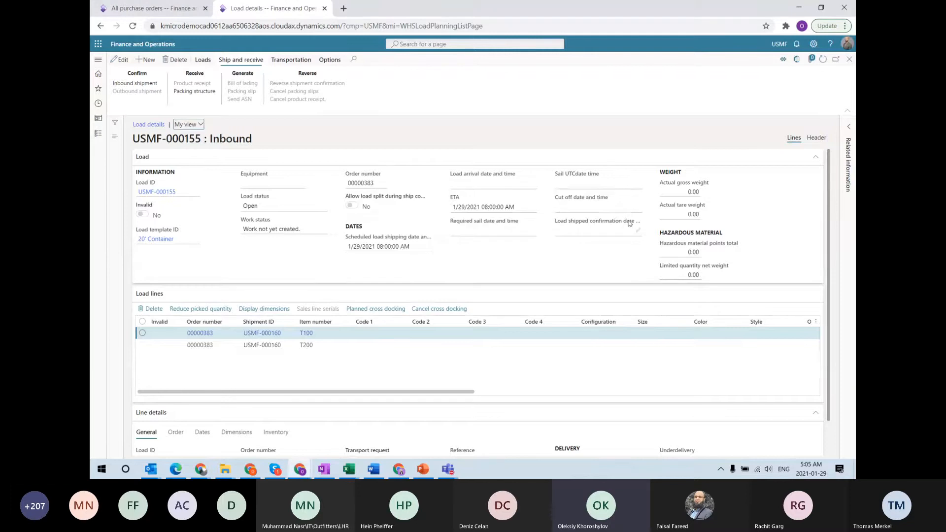
pyautogui.click(290, 61)
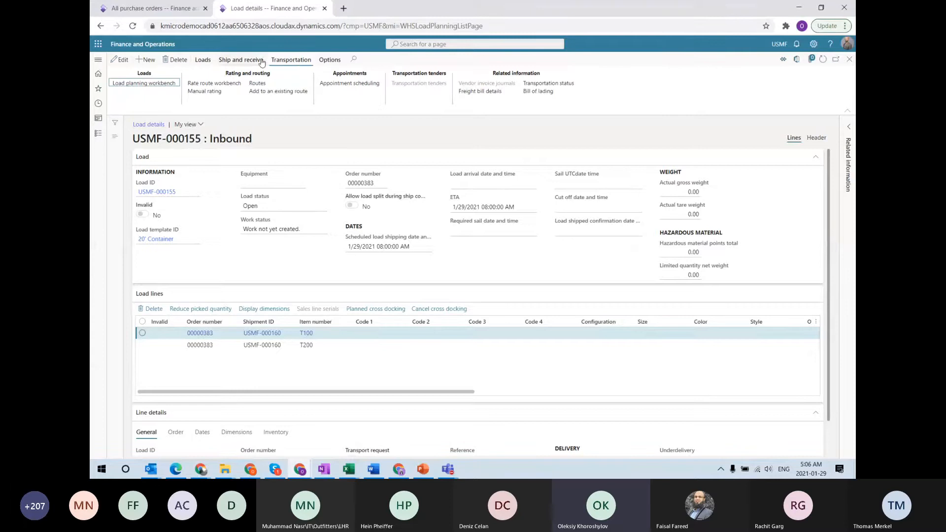
pyautogui.click(225, 84)
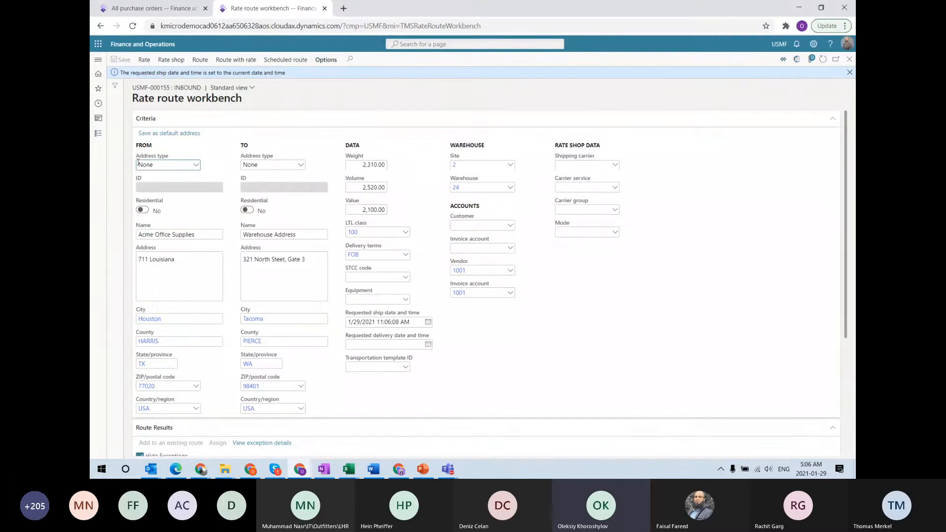
pyautogui.moveTo(197, 239); pyautogui.dragTo(137, 236)
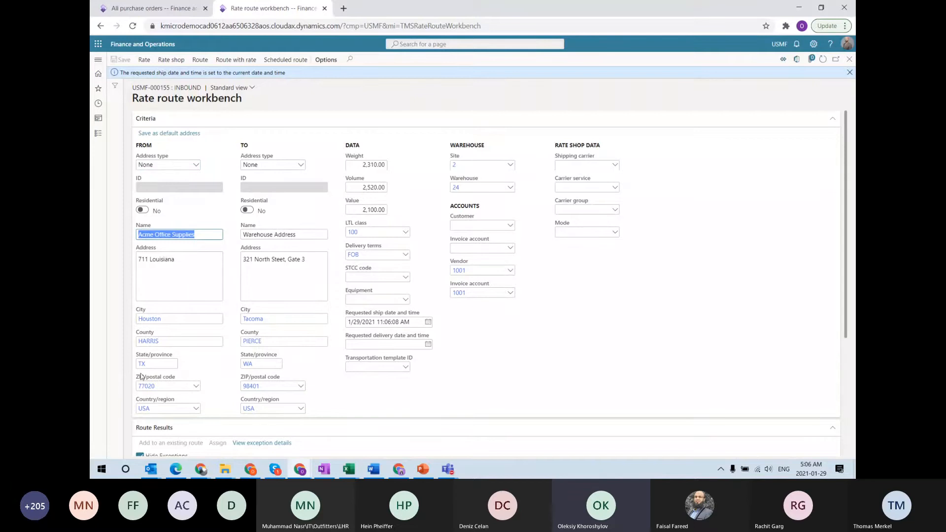
pyautogui.click(162, 388)
pyautogui.doubleClick(162, 388)
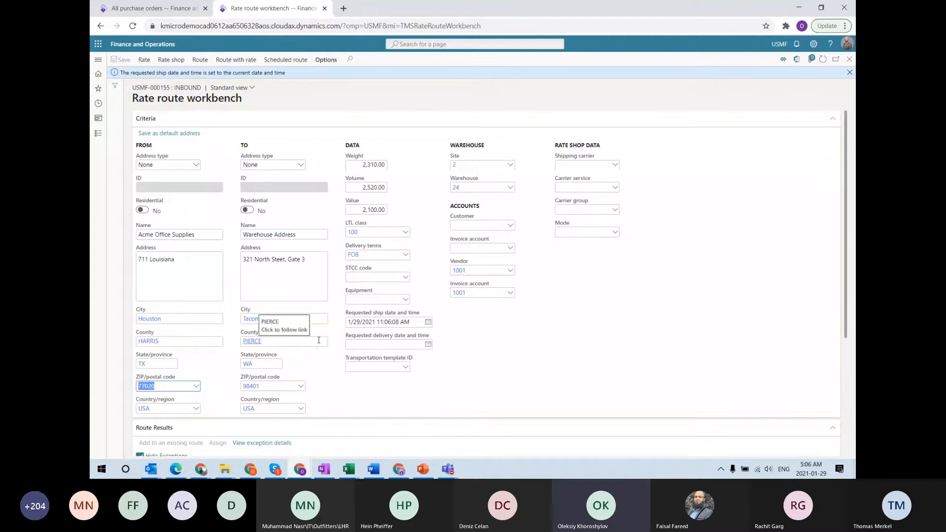
pyautogui.click(264, 275)
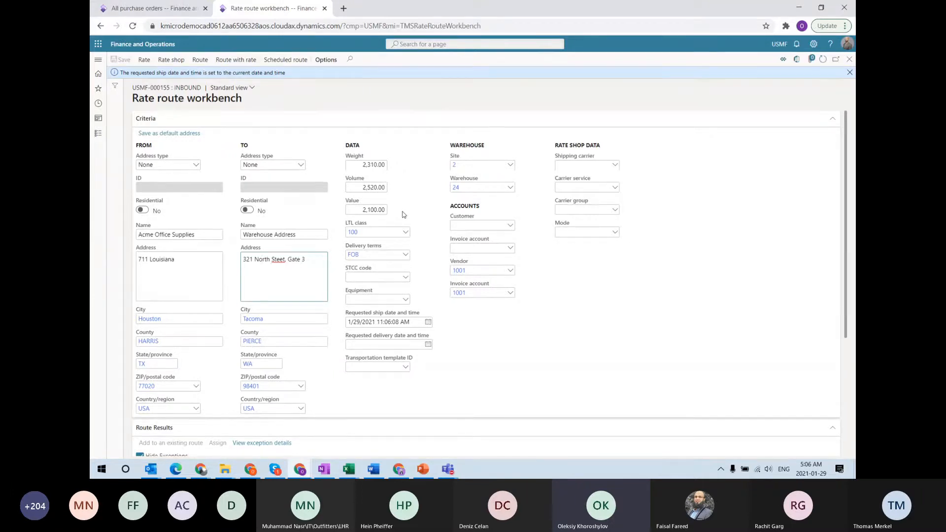
# Rate shop the load, getting TruckCarrier at 2,917.60 and LTL at 9,340.00 USD, and select LTL
pyautogui.click(168, 60)
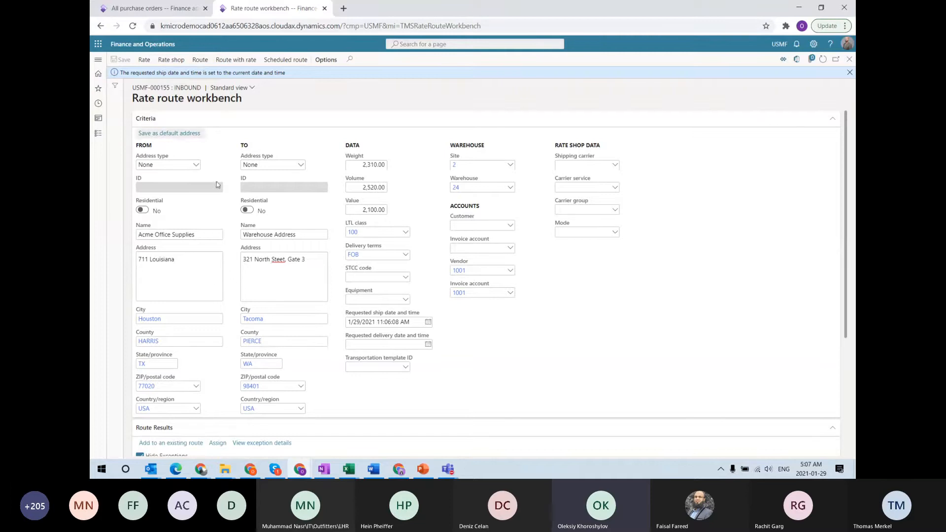
pyautogui.scroll(-4, 217, 198)
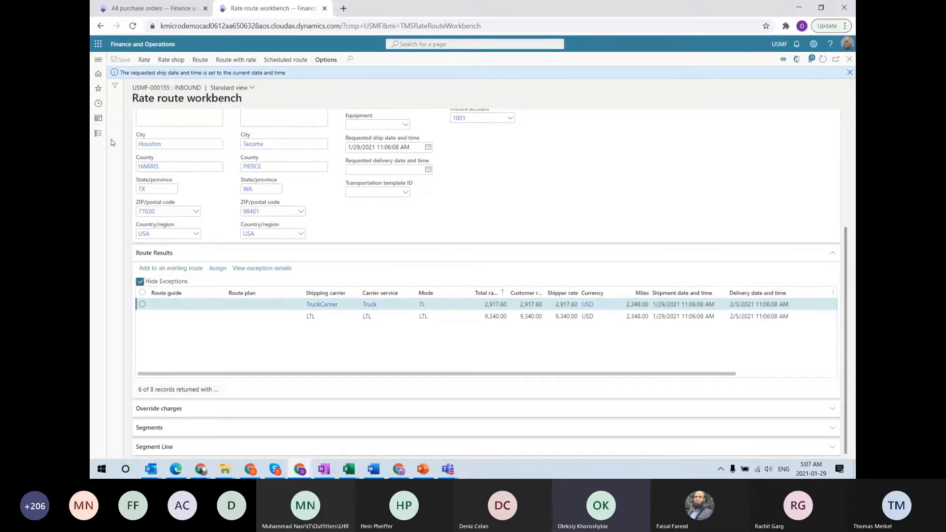
pyautogui.click(144, 61)
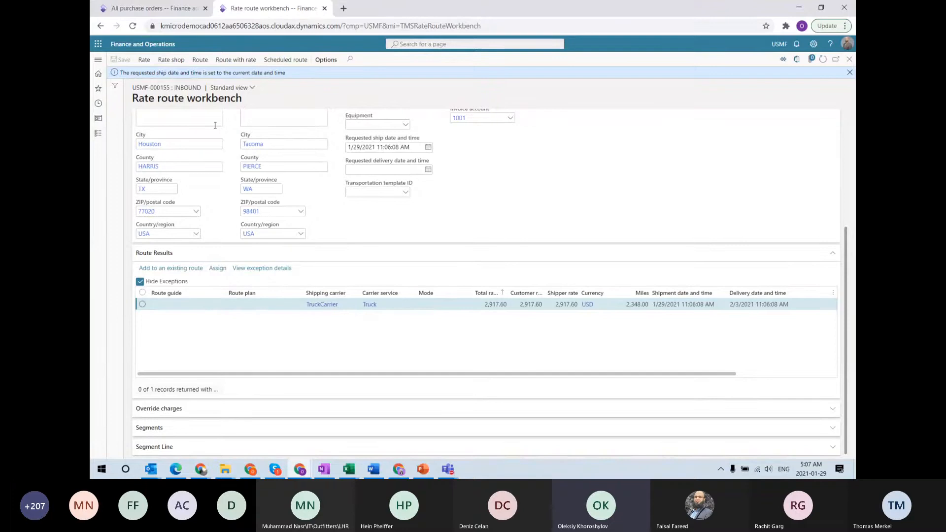
pyautogui.click(166, 62)
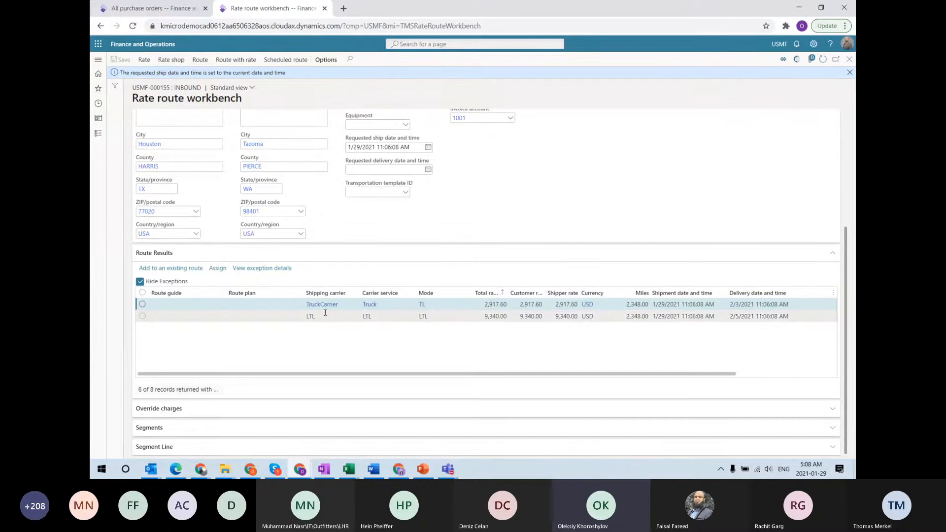
pyautogui.click(374, 317)
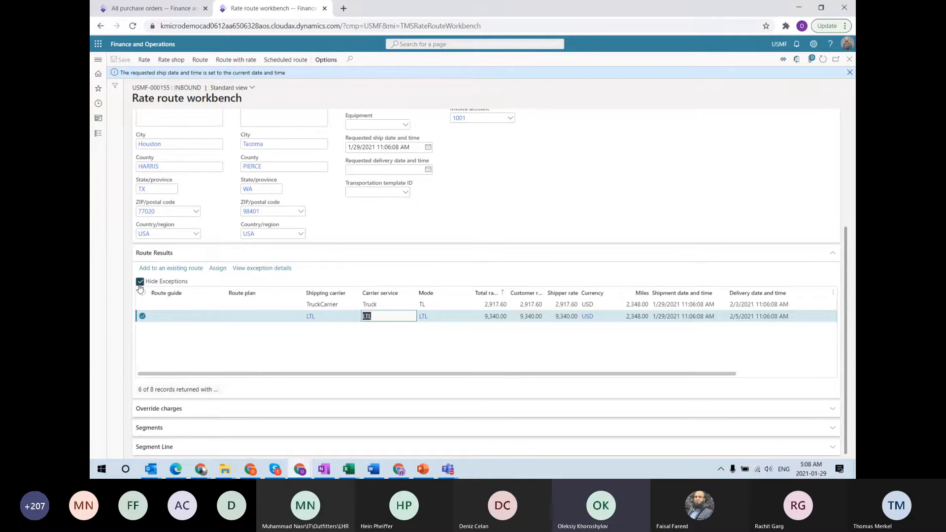
# Clear Hide Exceptions to reveal ParcelCarrier and RailCarrier results, then select the RailCarrier row
pyautogui.click(139, 282)
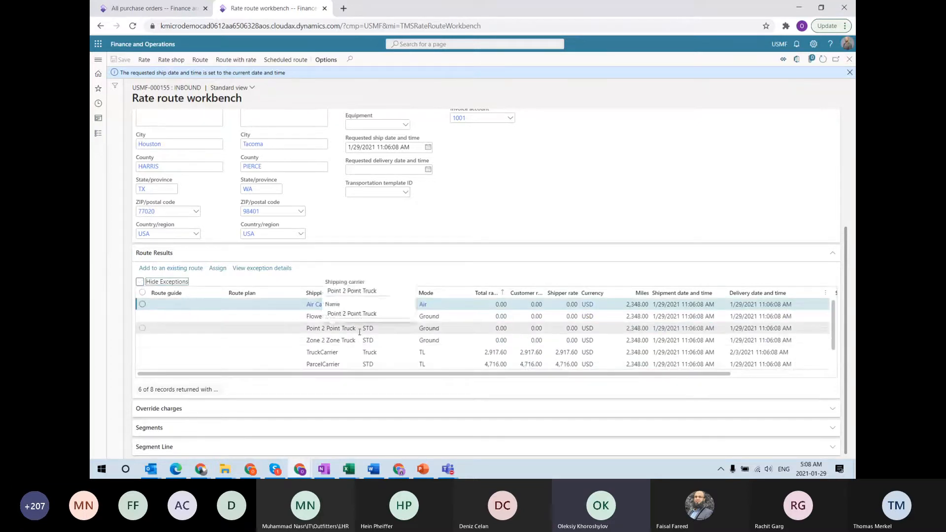
pyautogui.scroll(-1, 510, 329)
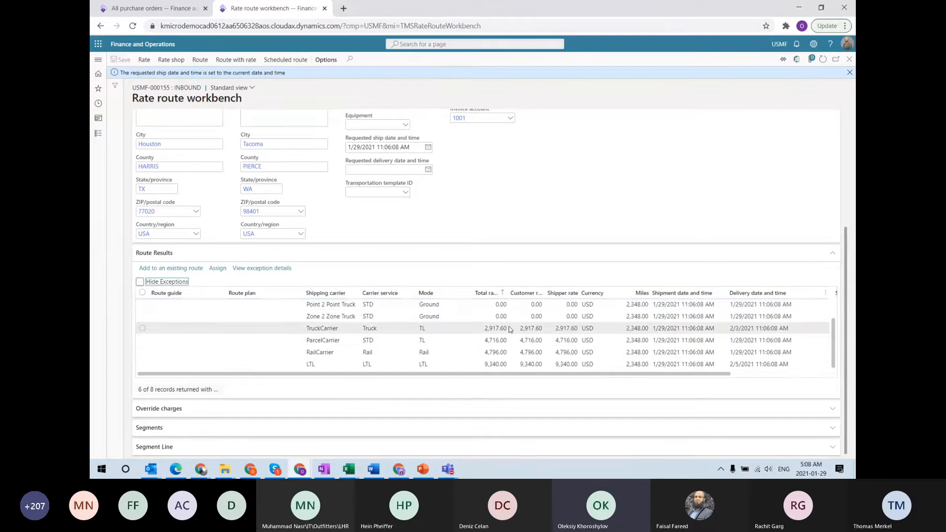
pyautogui.scroll(1, 510, 329)
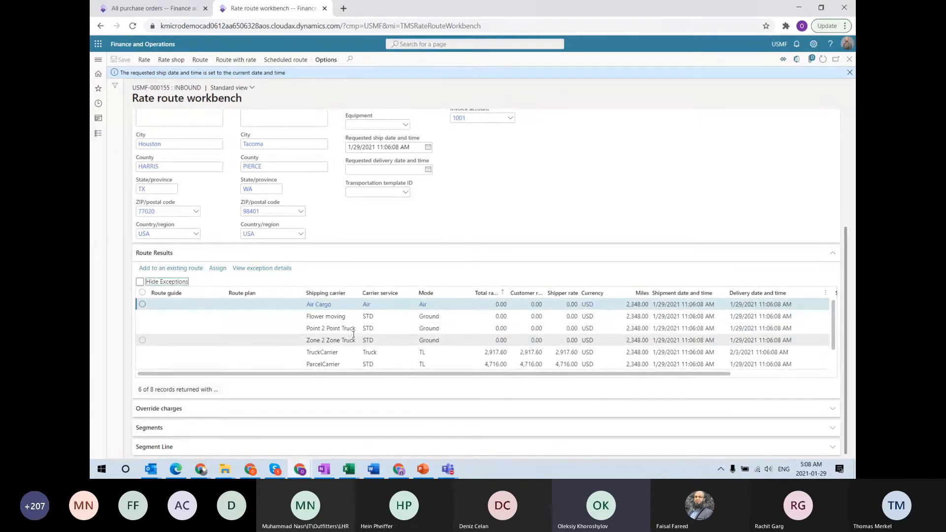
pyautogui.scroll(-1, 361, 352)
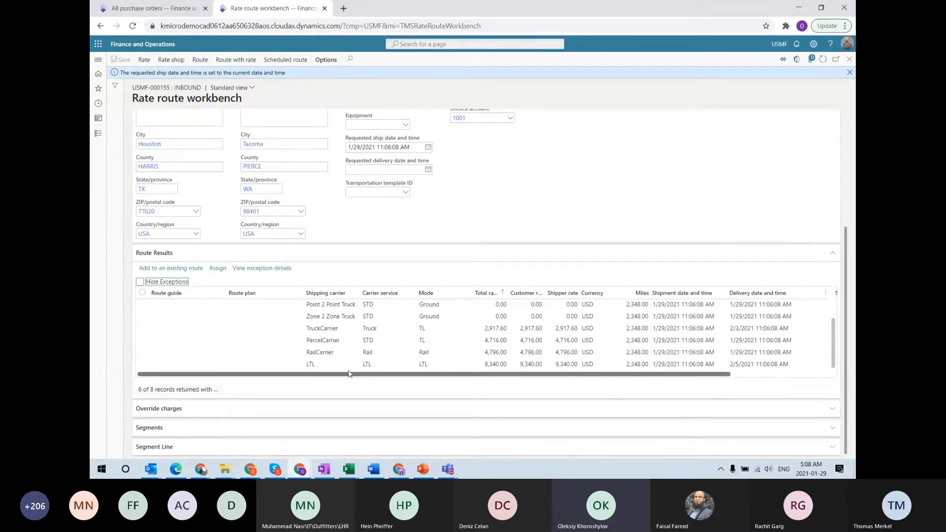
pyautogui.click(327, 353)
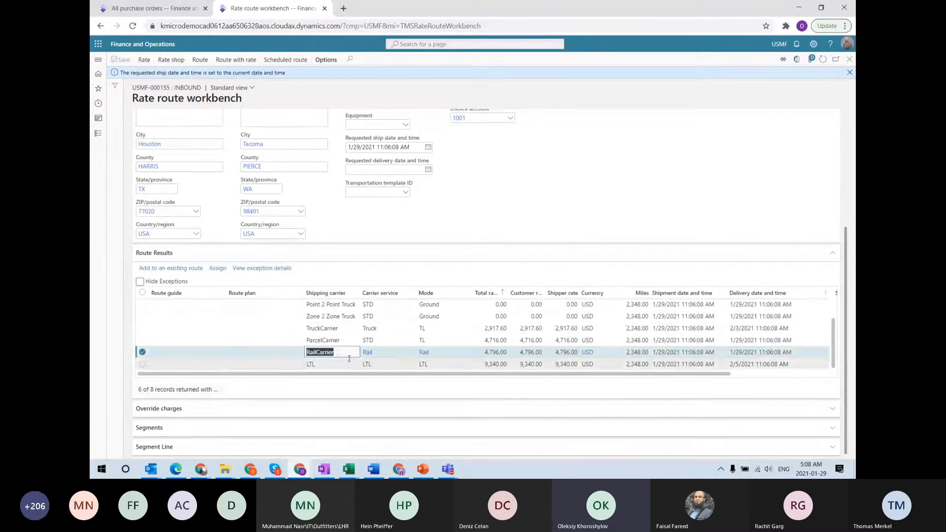
# Review RailCarrier's exception details: error code 0004 for missing transit time
pyautogui.click(264, 269)
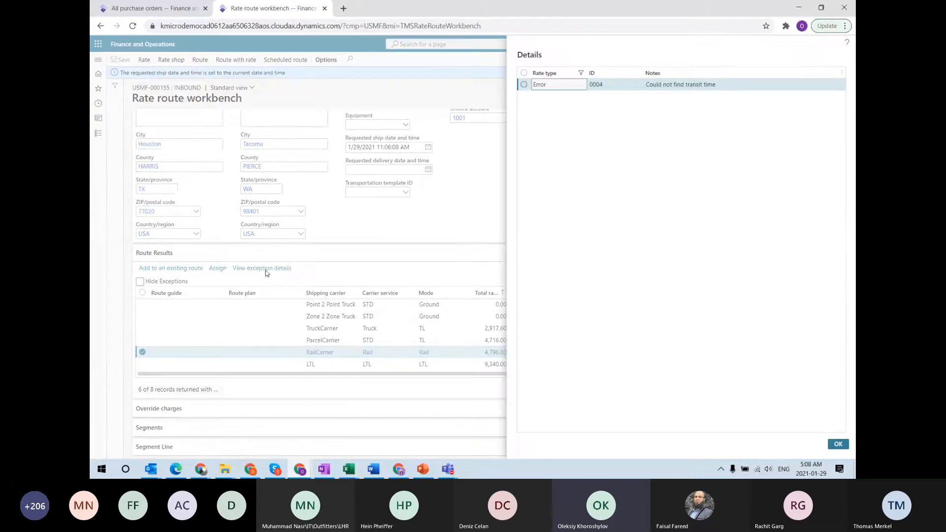
pyautogui.moveTo(729, 86); pyautogui.dragTo(669, 80)
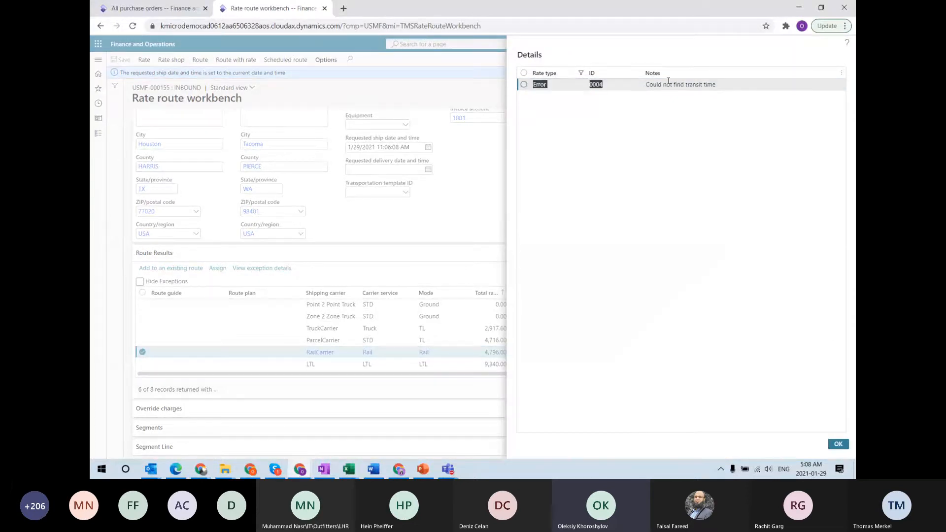
pyautogui.click(705, 86)
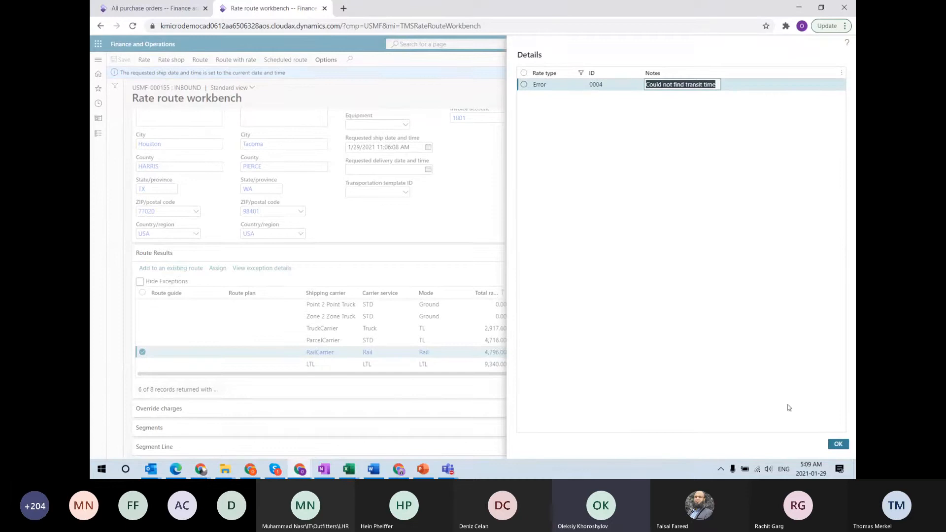
pyautogui.click(838, 444)
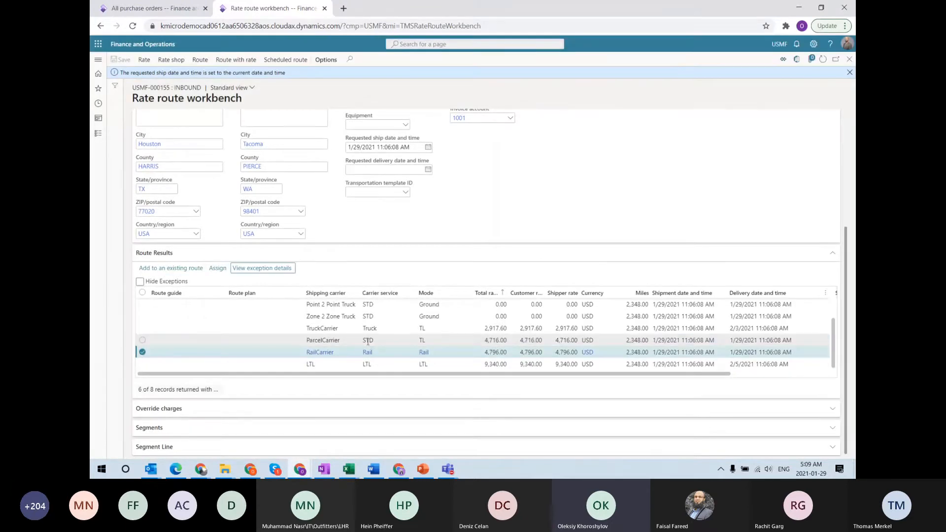
# Read Air Cargo's exception note, re-enable Hide Exceptions, and return to purchase order 00000383
pyautogui.scroll(2, 364, 335)
pyautogui.click(342, 304)
pyautogui.click(283, 268)
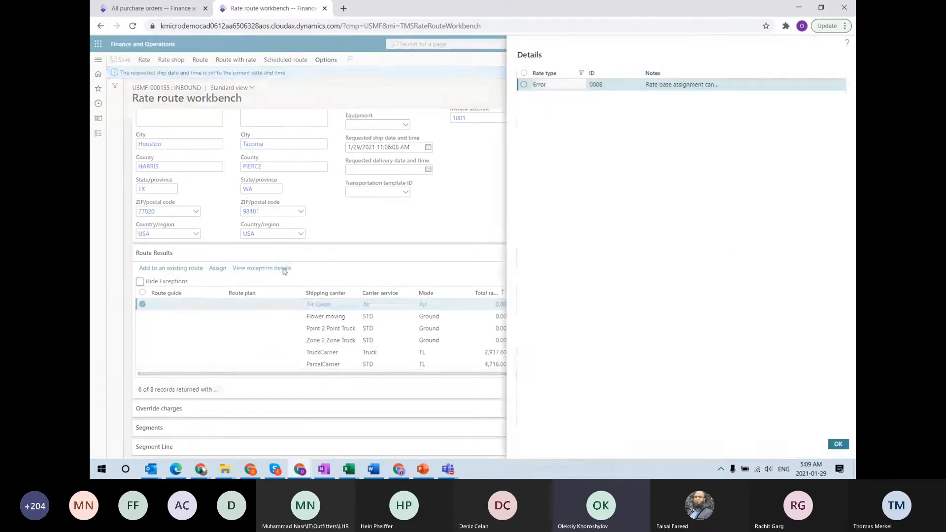
pyautogui.doubleClick(703, 85)
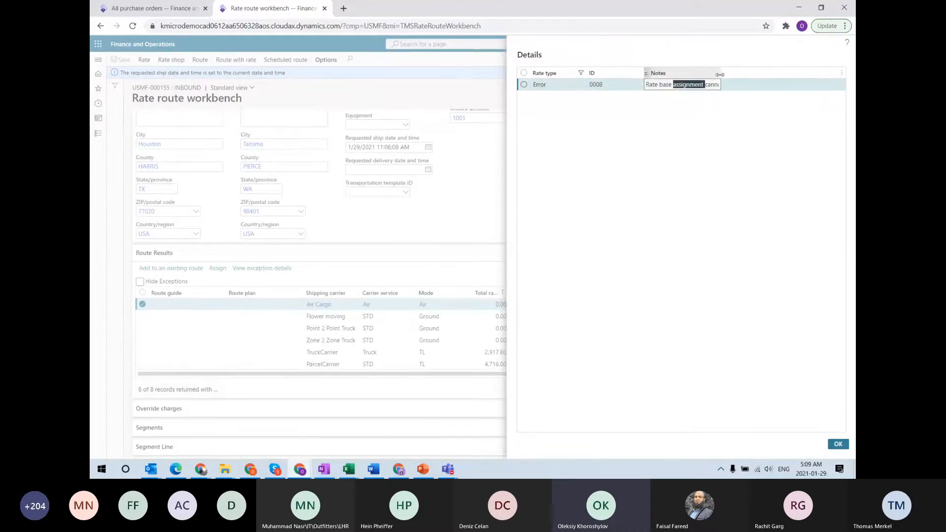
pyautogui.click(762, 127)
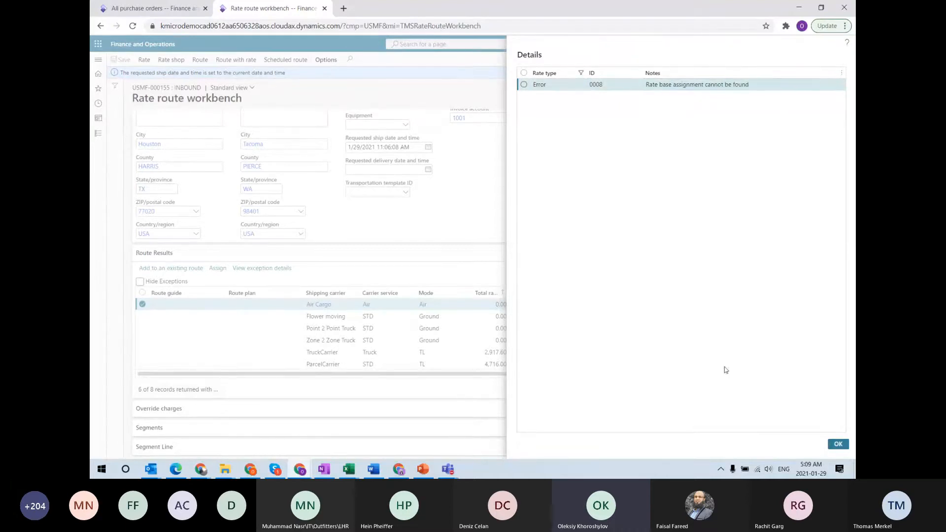
pyautogui.click(838, 445)
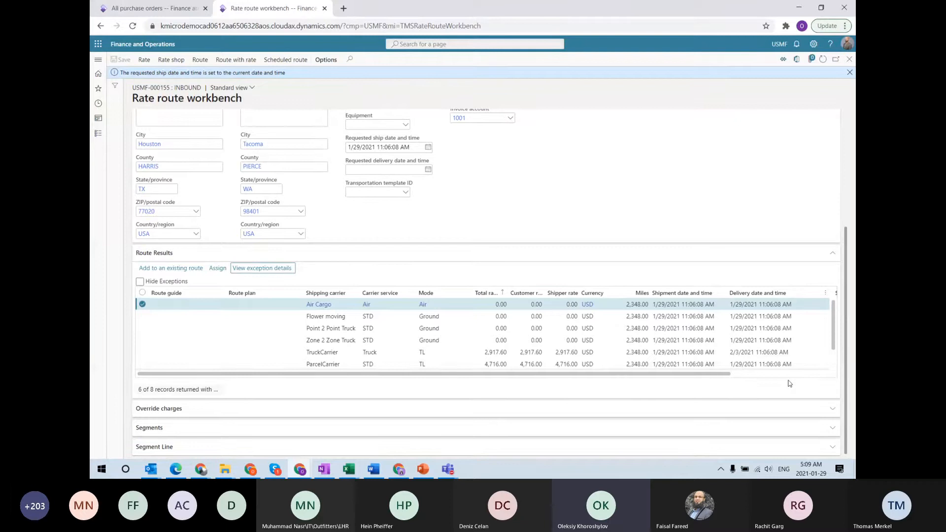
pyautogui.click(142, 282)
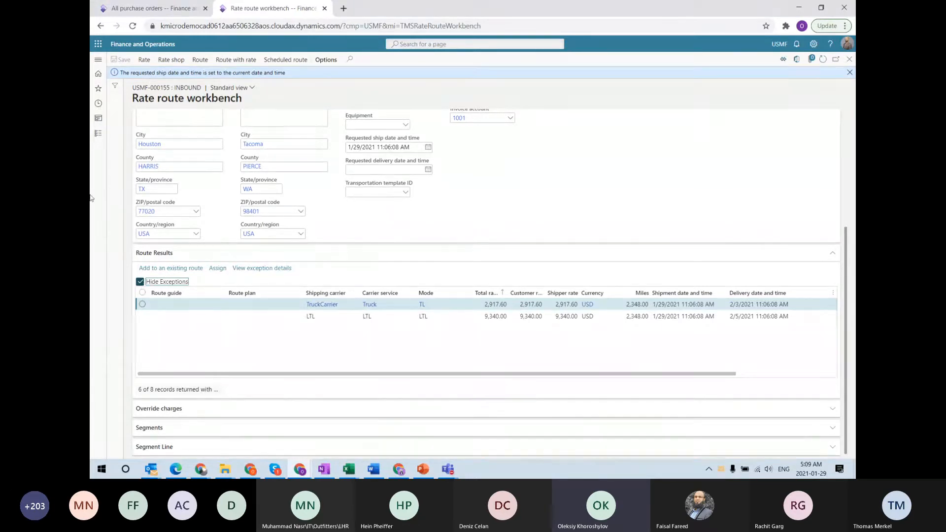
pyautogui.click(151, 8)
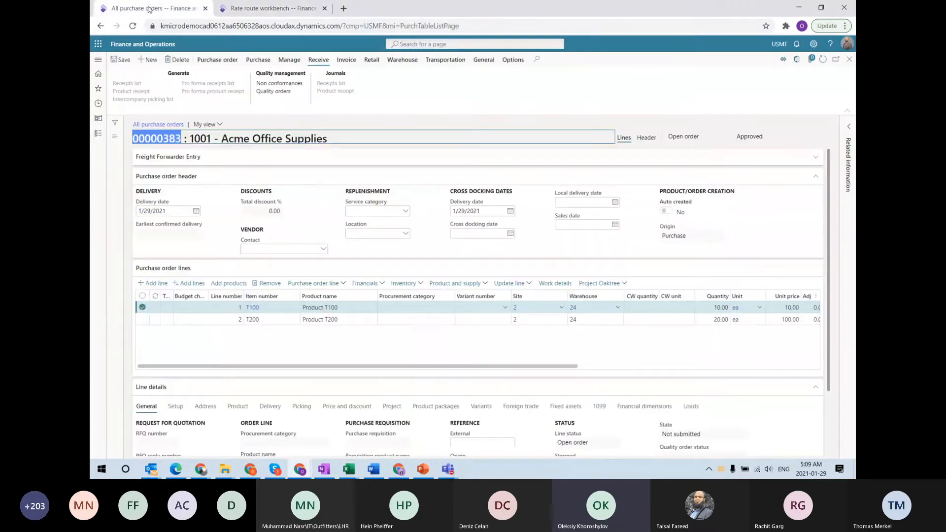
# Go to Transportation management > Setup > Rating > Rate master from the modules list
pyautogui.click(98, 59)
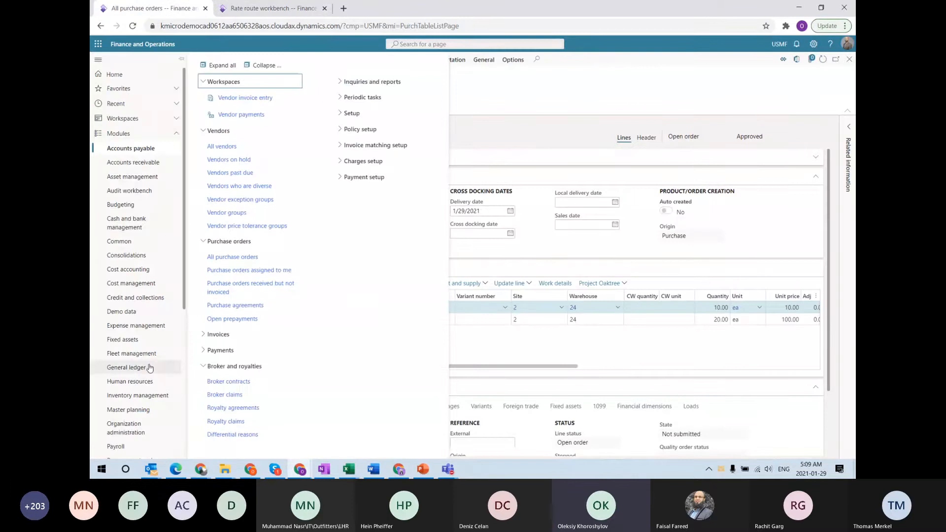
pyautogui.scroll(-5, 150, 368)
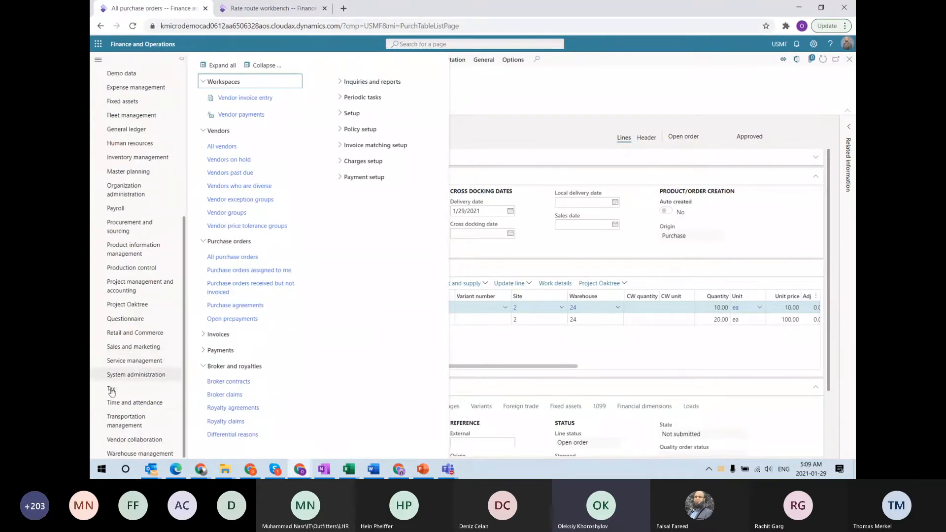
pyautogui.click(127, 420)
pyautogui.click(503, 236)
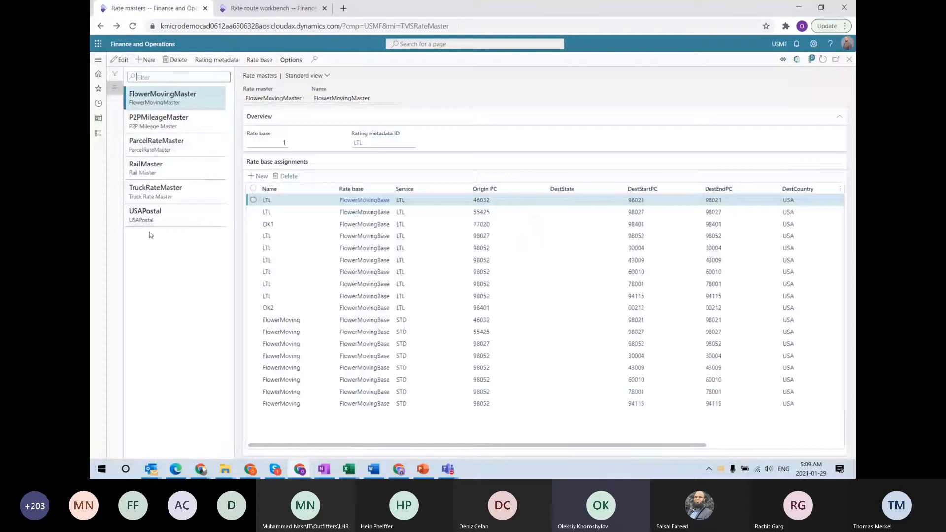
# Show TruckRateMaster, select its TruckRateBase assignment with origin 55425, and scroll to the postal codes
pyautogui.click(156, 192)
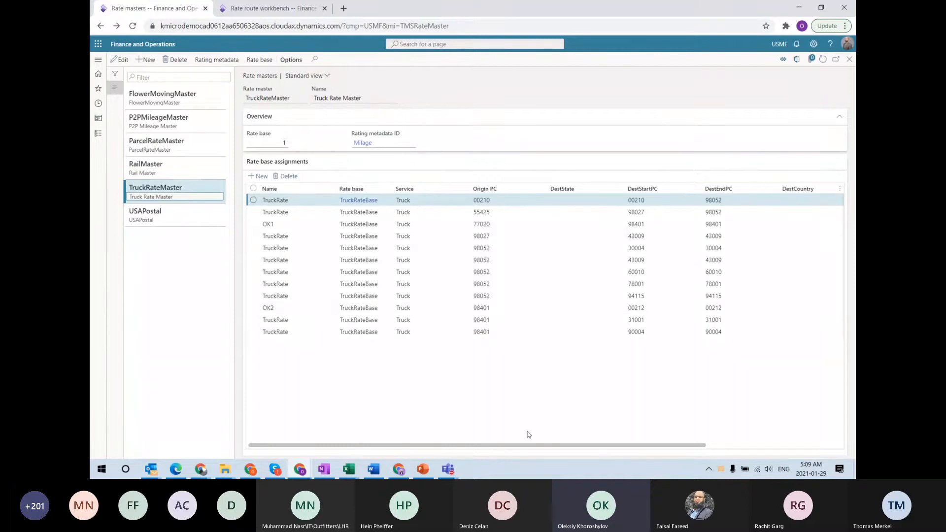
pyautogui.click(359, 212)
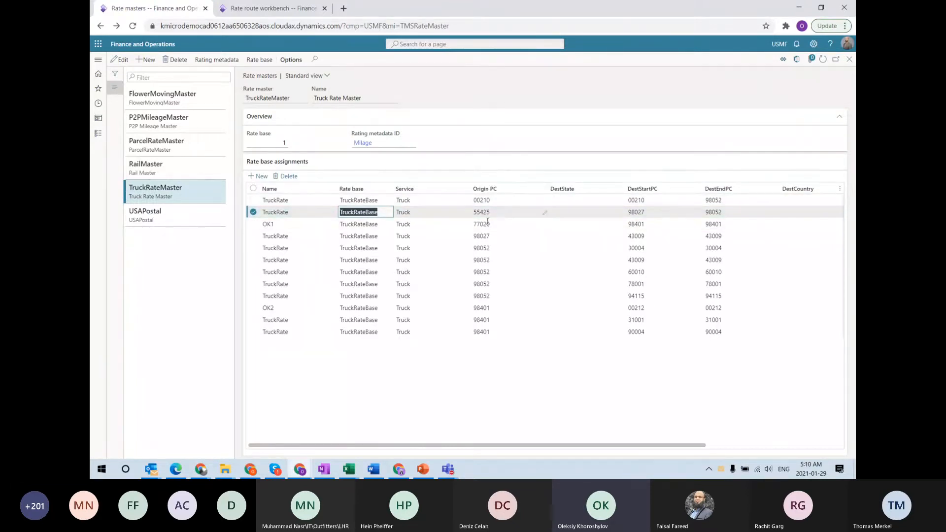
pyautogui.moveTo(596, 445); pyautogui.dragTo(614, 446)
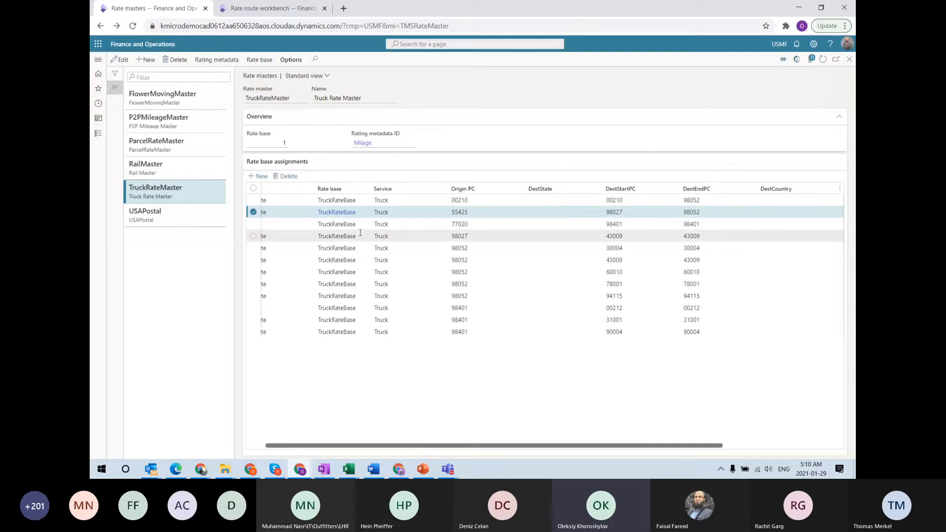
pyautogui.moveTo(360, 233)
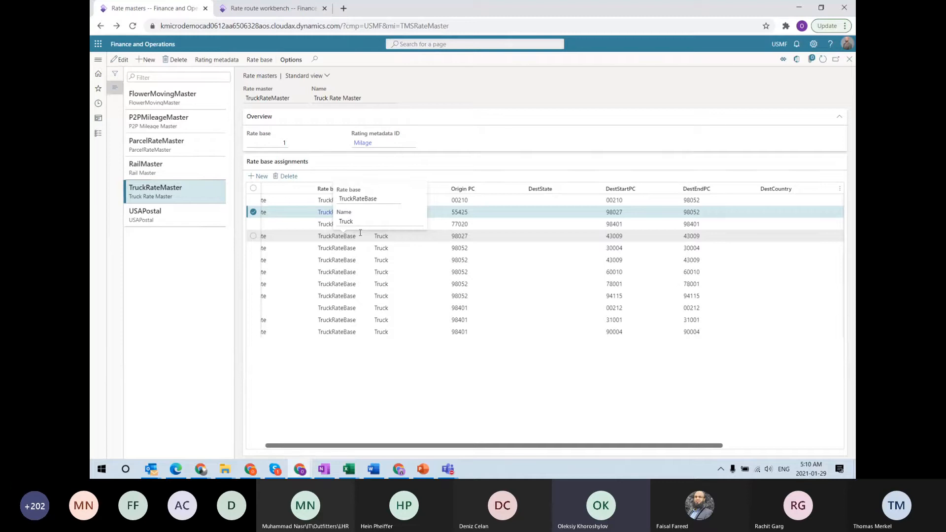
pyautogui.moveTo(381, 445); pyautogui.dragTo(311, 450)
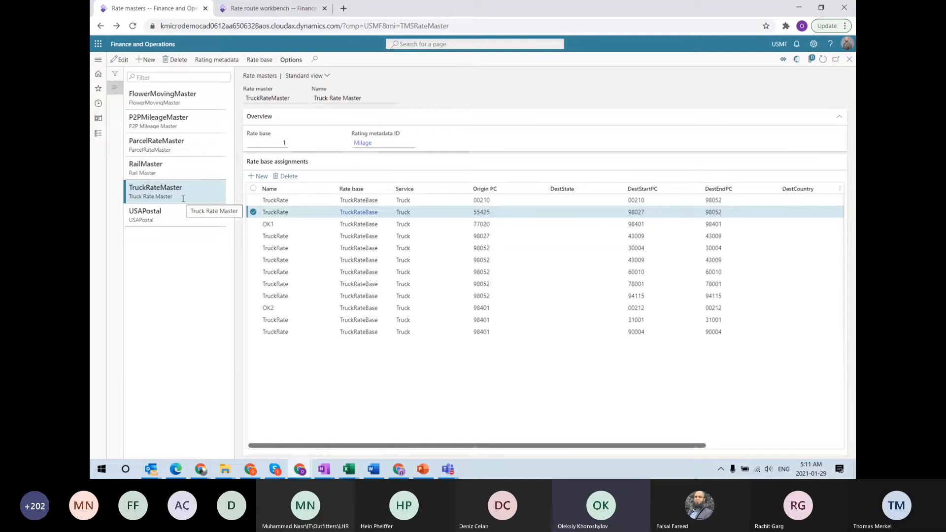
# Browse FlowerMovingMaster, P2PMileageMaster, USAPostal and TruckRateMaster assignments, ending on FlowerMovingMaster
pyautogui.click(168, 97)
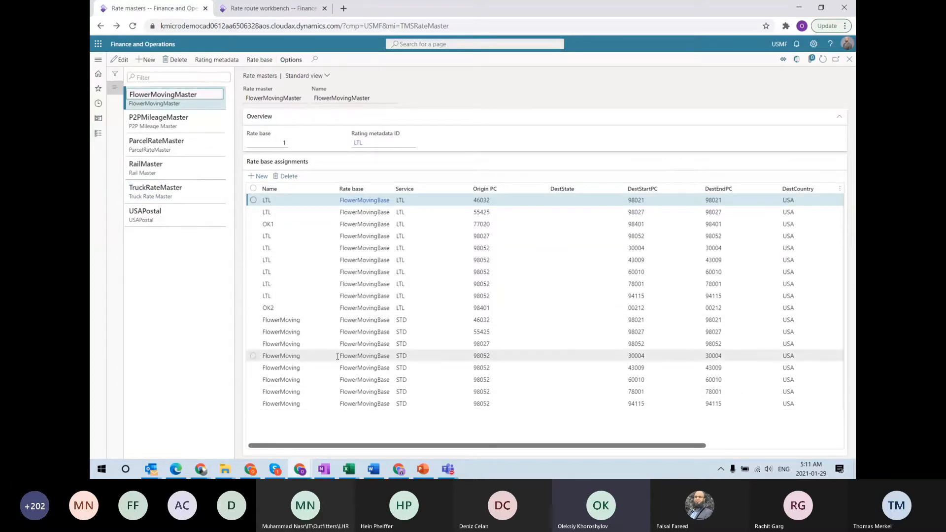
pyautogui.click(173, 118)
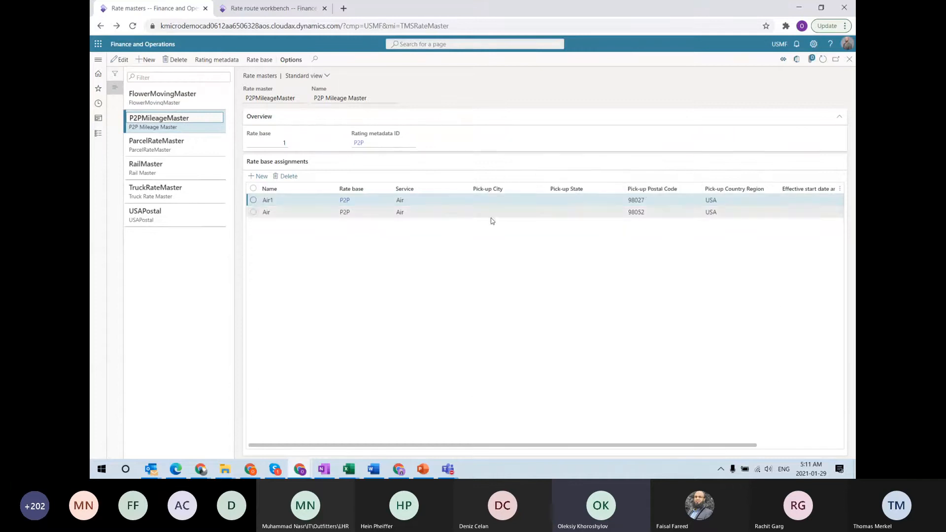
pyautogui.click(172, 219)
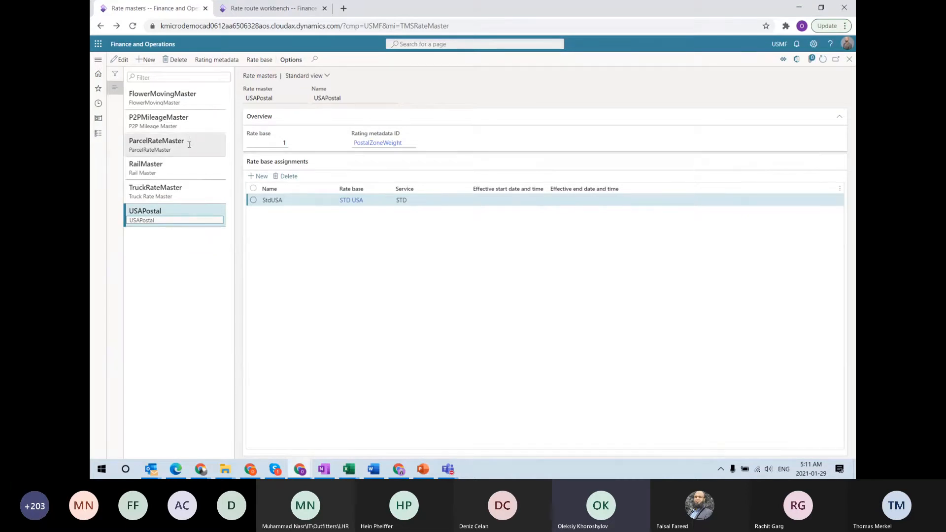
pyautogui.click(180, 189)
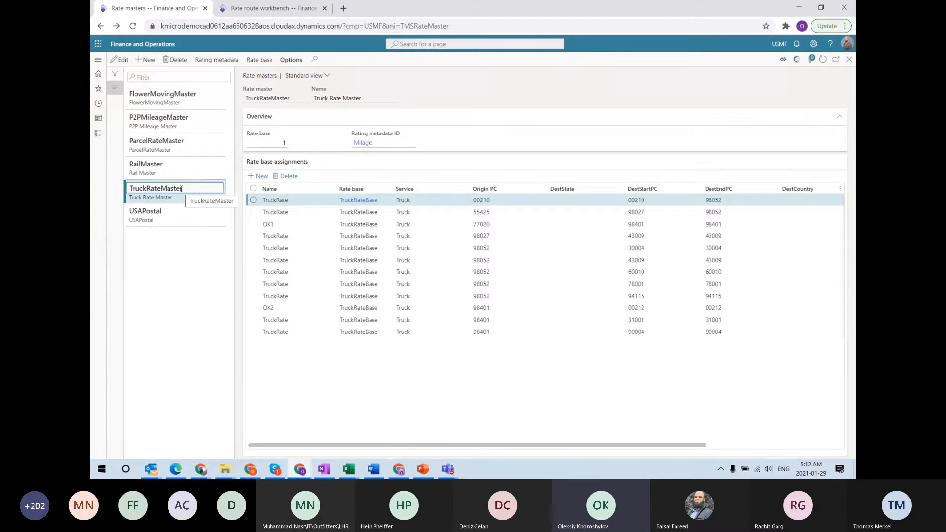
pyautogui.click(180, 104)
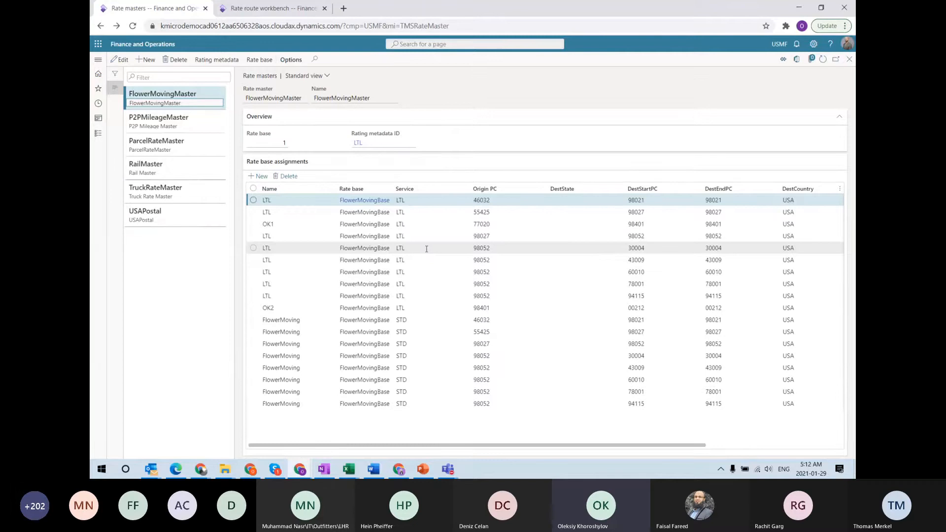
# Open the FlowerMovingBase rate base and select the class 100 weight-break row
pyautogui.click(259, 60)
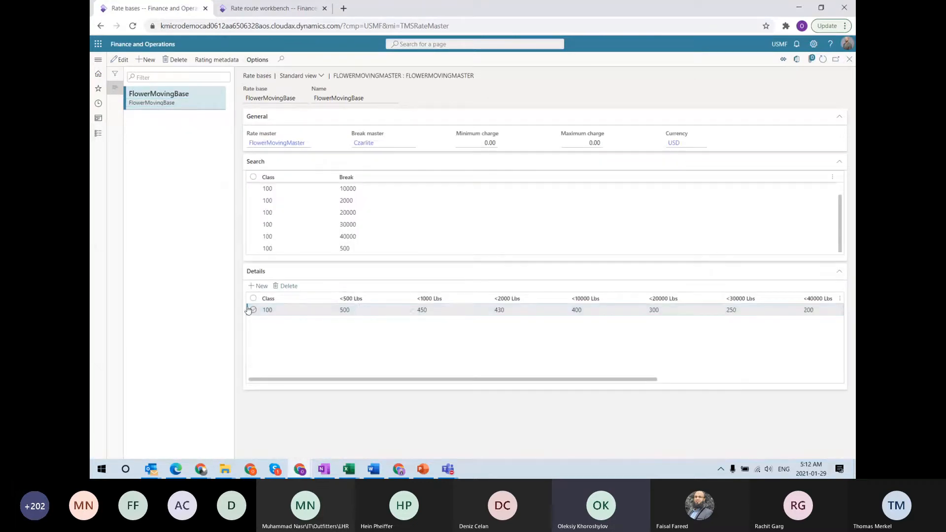
pyautogui.click(305, 314)
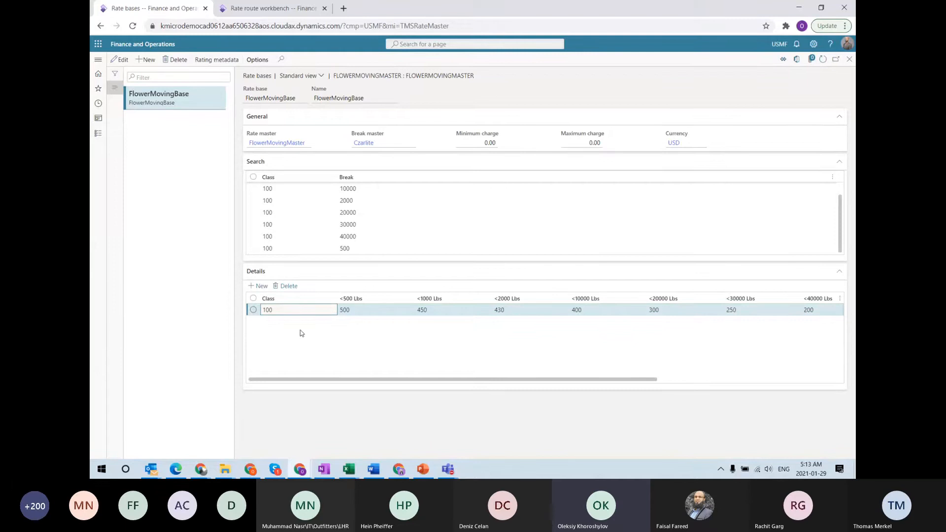
# Close the rate base, glance at the Rate route workbench, then open the PointToPoint transit time engine
pyautogui.click(849, 59)
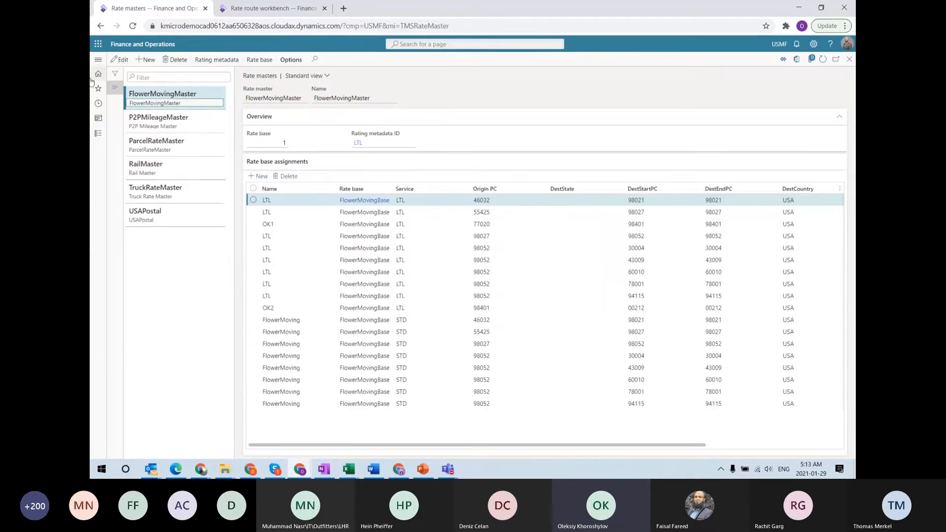
pyautogui.click(98, 60)
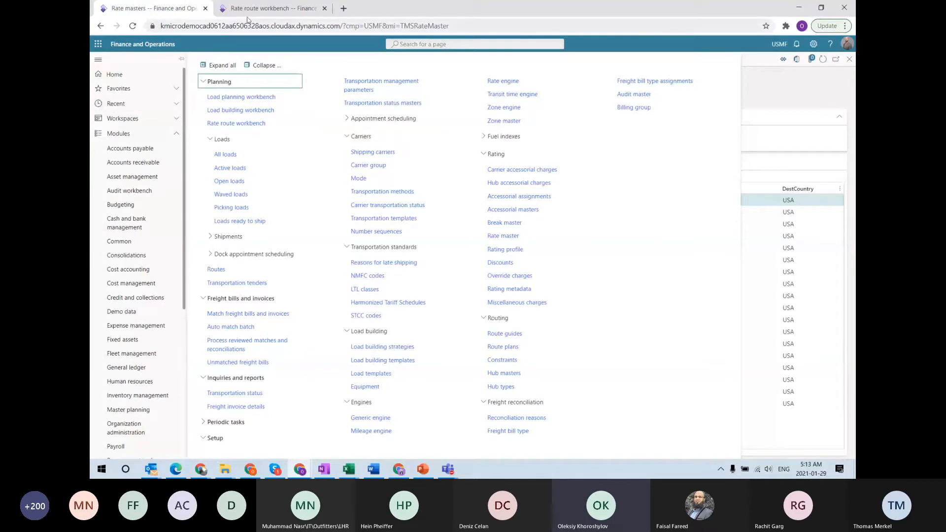
pyautogui.click(262, 9)
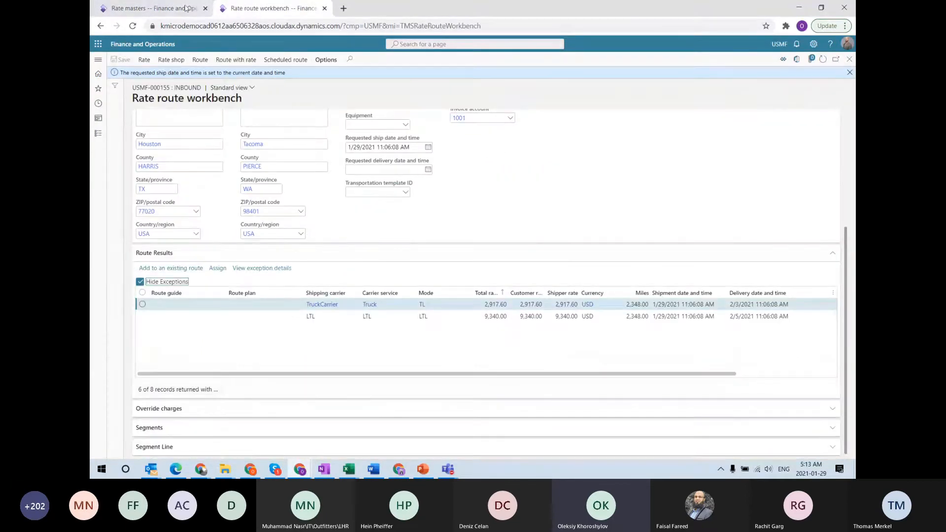
pyautogui.click(157, 8)
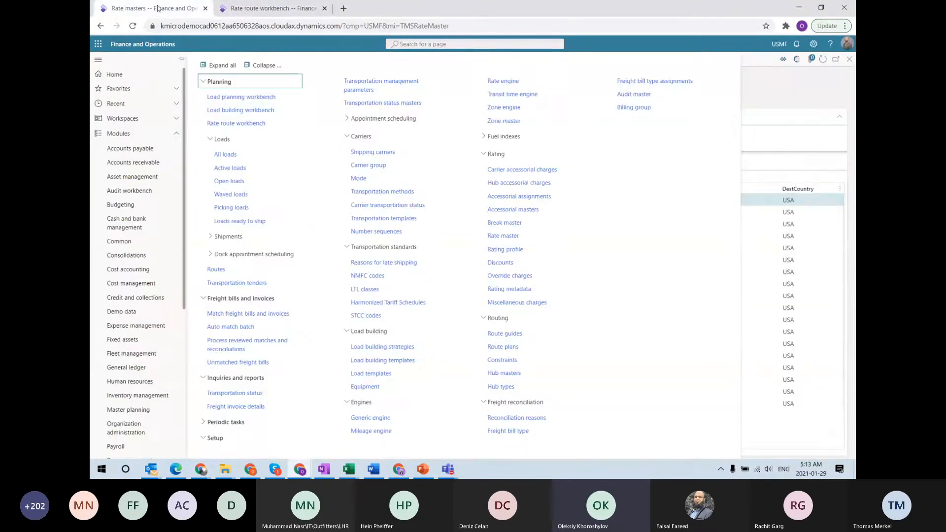
pyautogui.click(511, 99)
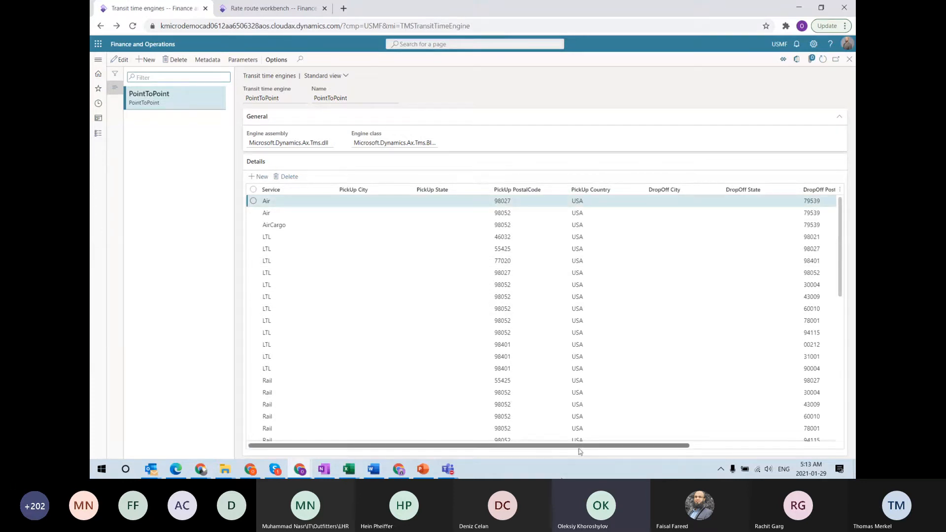
# Scroll through PointToPoint's transit entries by lane and put the details into edit mode
pyautogui.moveTo(579, 446); pyautogui.dragTo(707, 445)
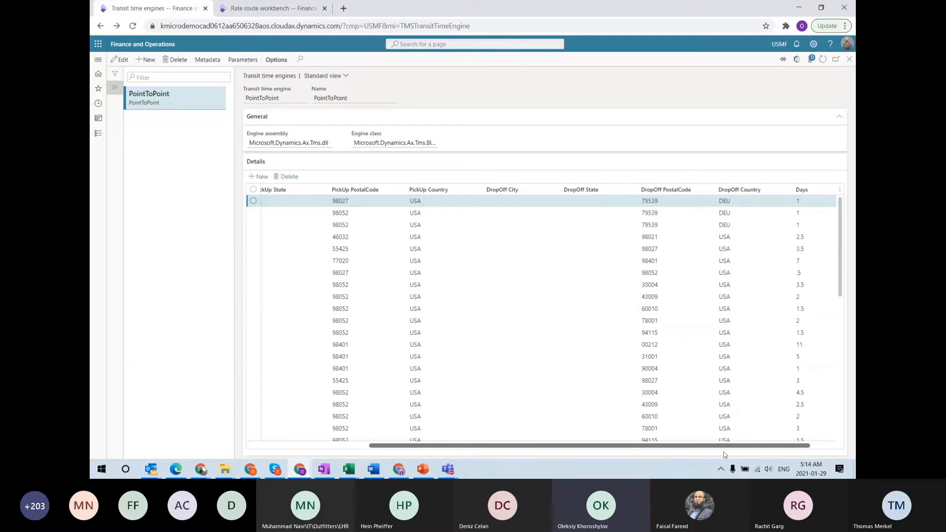
pyautogui.moveTo(726, 446); pyautogui.dragTo(606, 446)
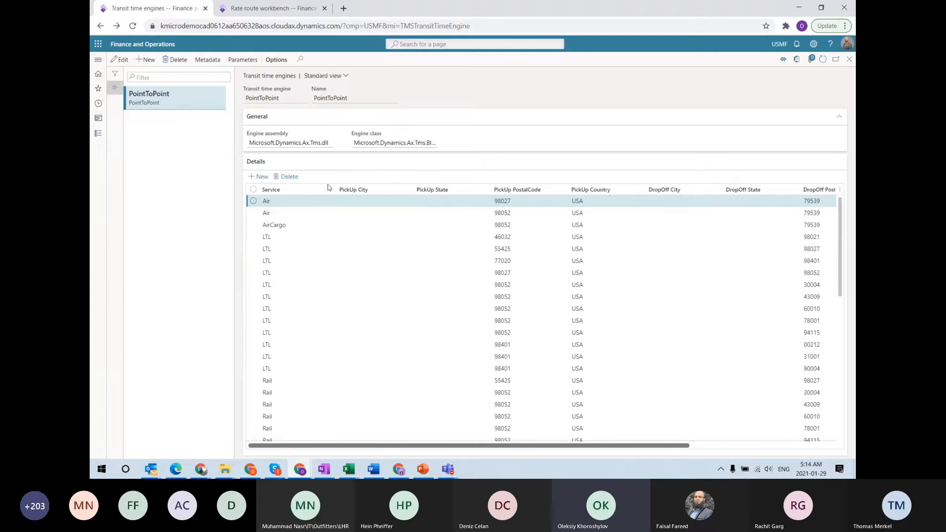
pyautogui.click(119, 60)
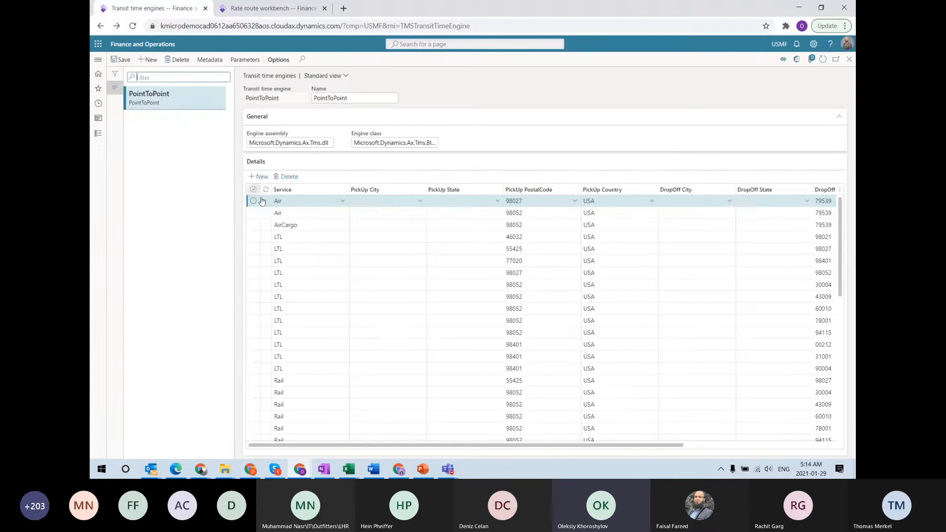
pyautogui.click(342, 202)
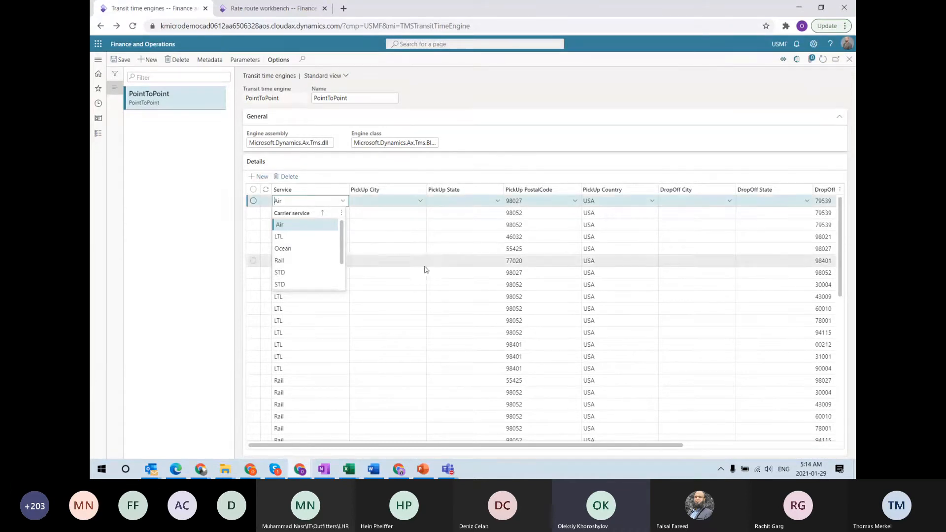
pyautogui.moveTo(545, 447); pyautogui.dragTo(743, 458)
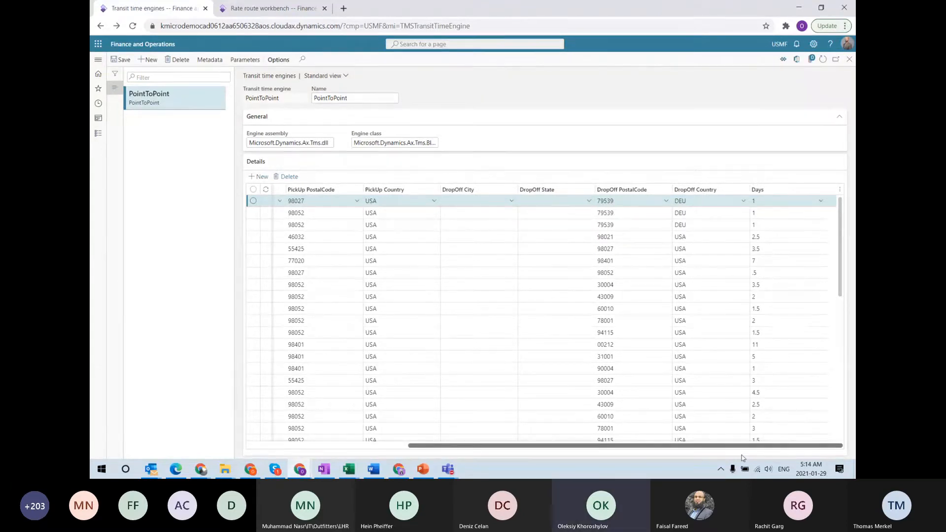
pyautogui.click(291, 8)
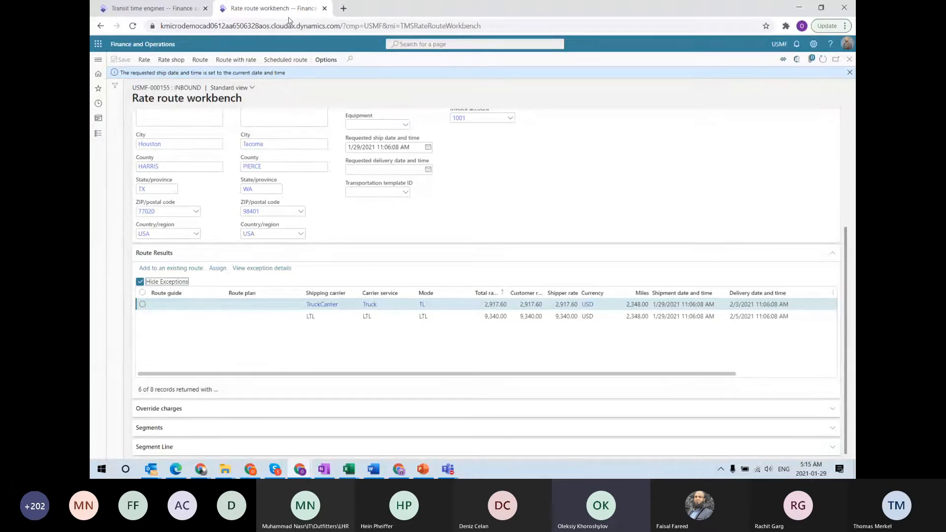
pyautogui.click(147, 8)
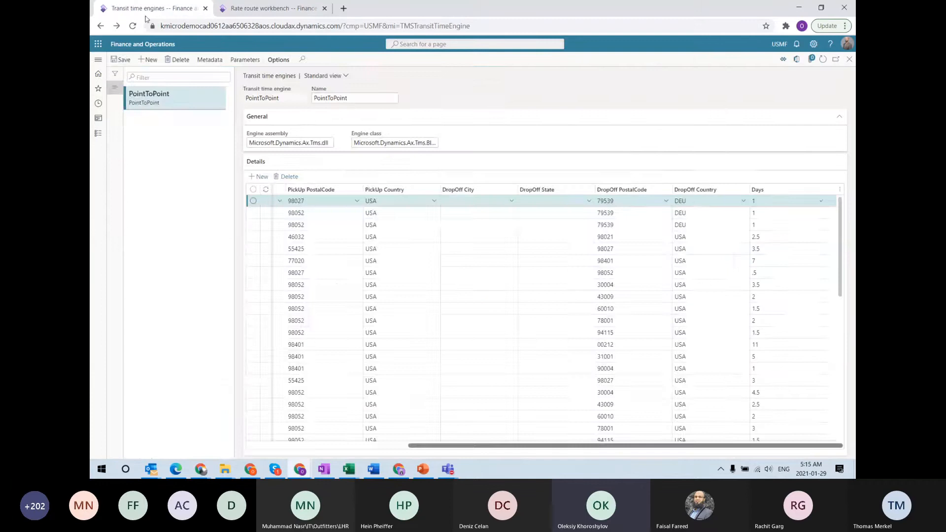
pyautogui.click(98, 61)
pyautogui.click(511, 239)
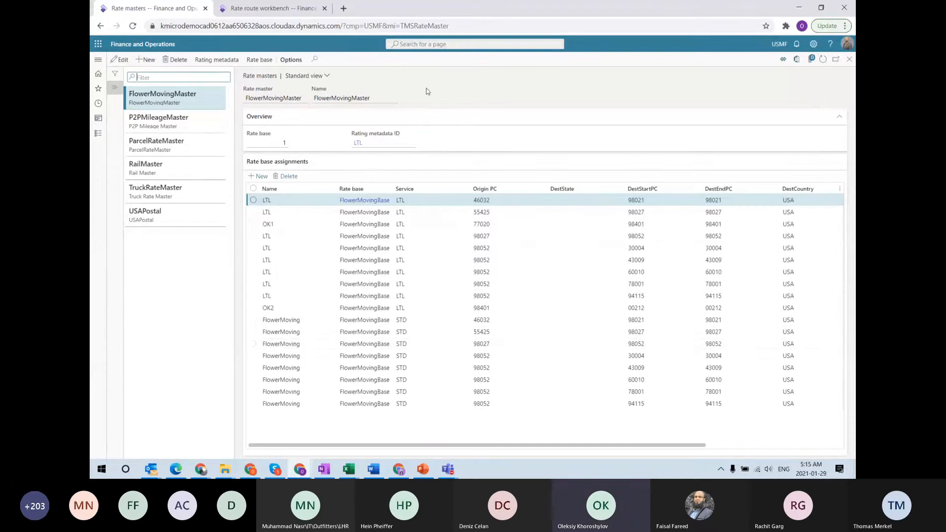
pyautogui.click(260, 60)
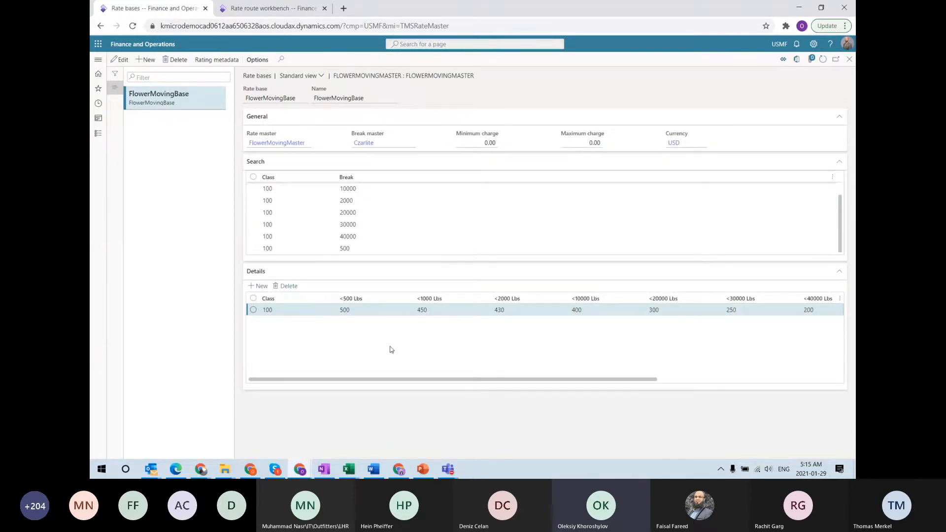
pyautogui.press('Escape')
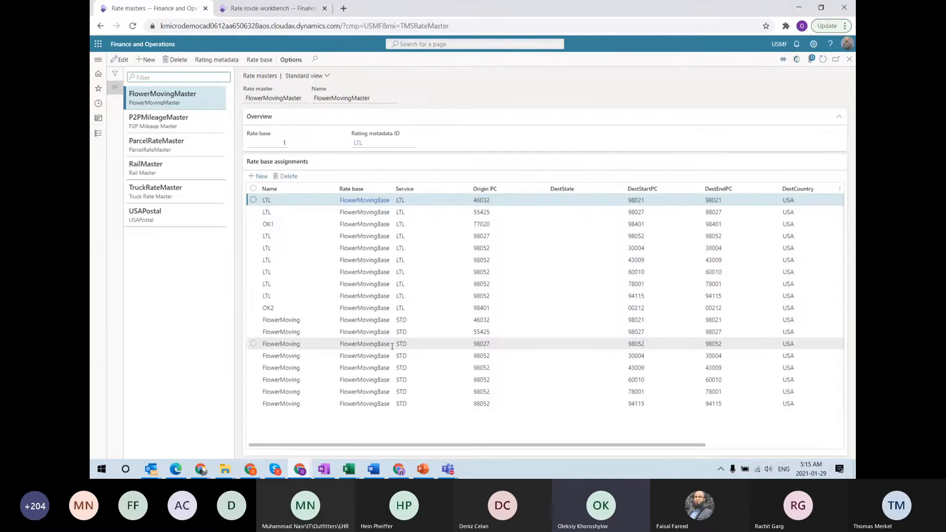
pyautogui.moveTo(392, 346)
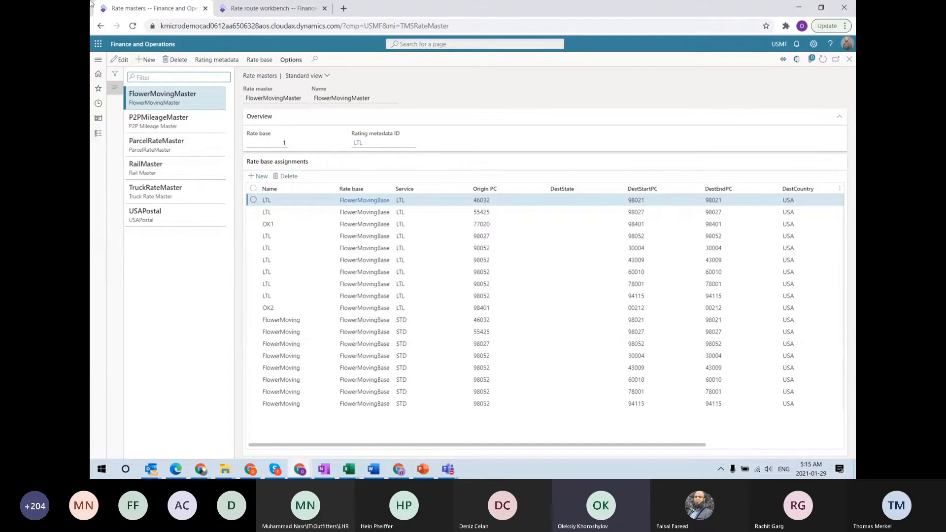
# Back on the Rate route workbench, select TruckCarrier and its widened Total rate of 2,917.60
pyautogui.click(269, 8)
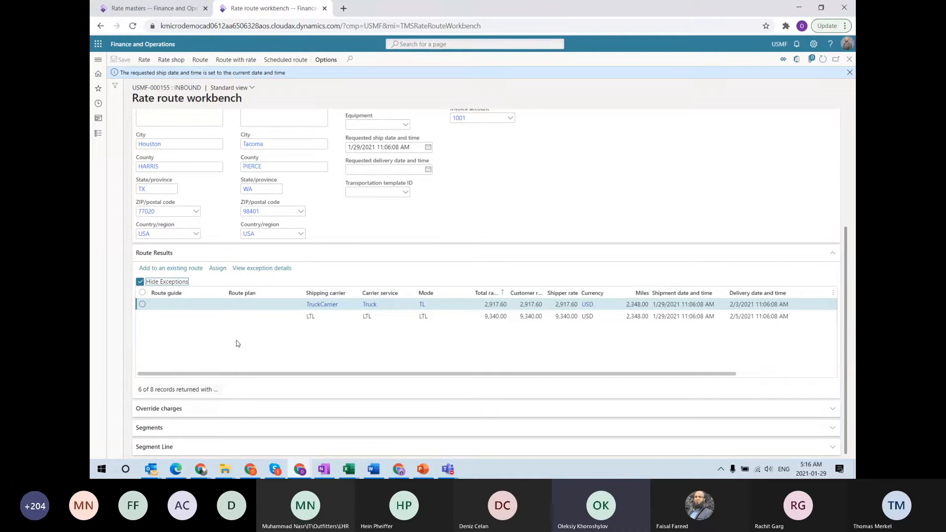
pyautogui.click(157, 310)
pyautogui.moveTo(509, 295); pyautogui.dragTo(523, 296)
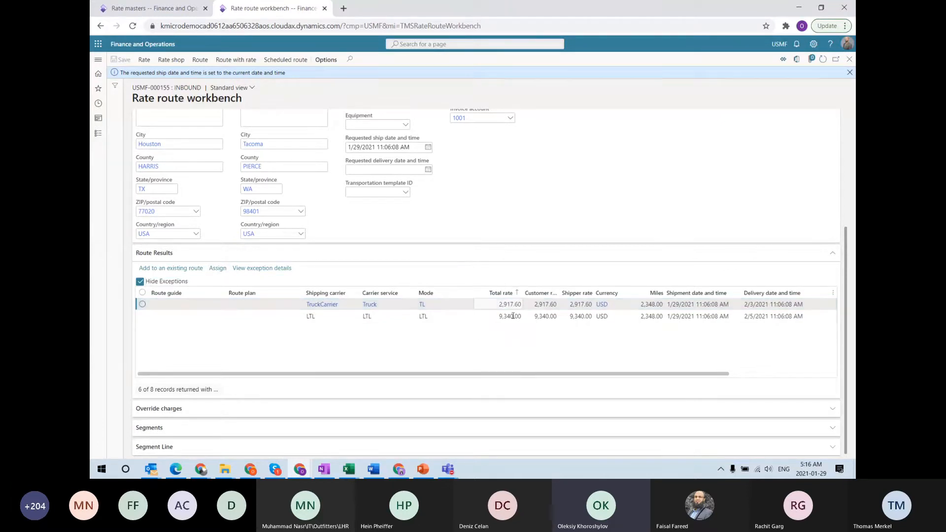
pyautogui.click(503, 305)
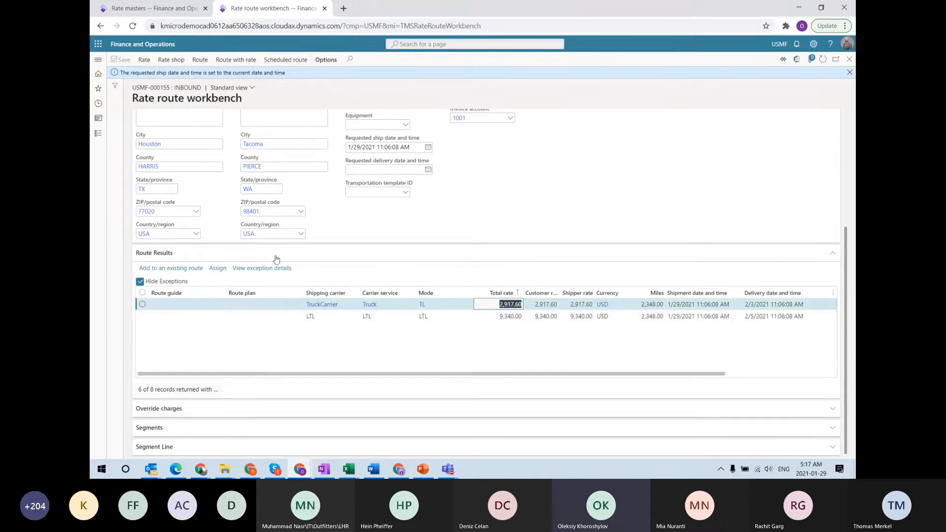
# Assign the TruckCarrier rate to create route USMF-000254, then show PowerPoint's General flow slide
pyautogui.click(217, 269)
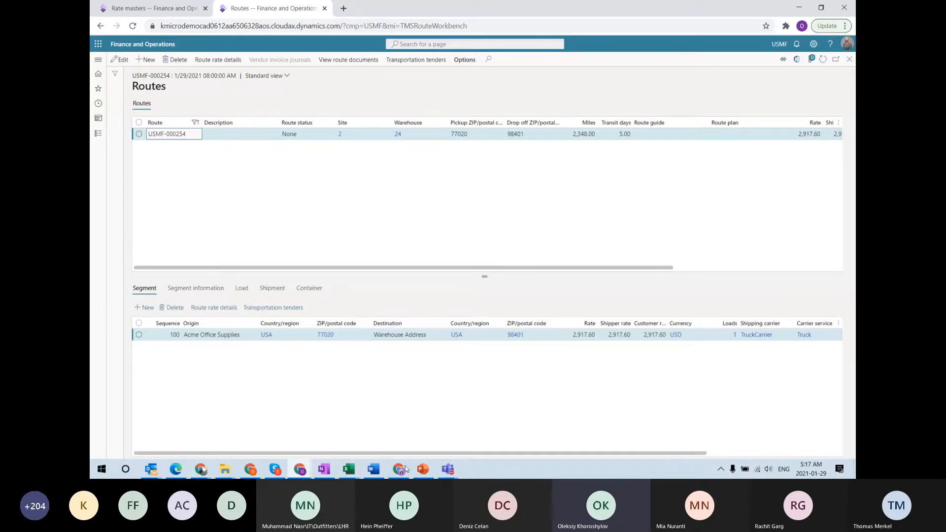
pyautogui.click(423, 469)
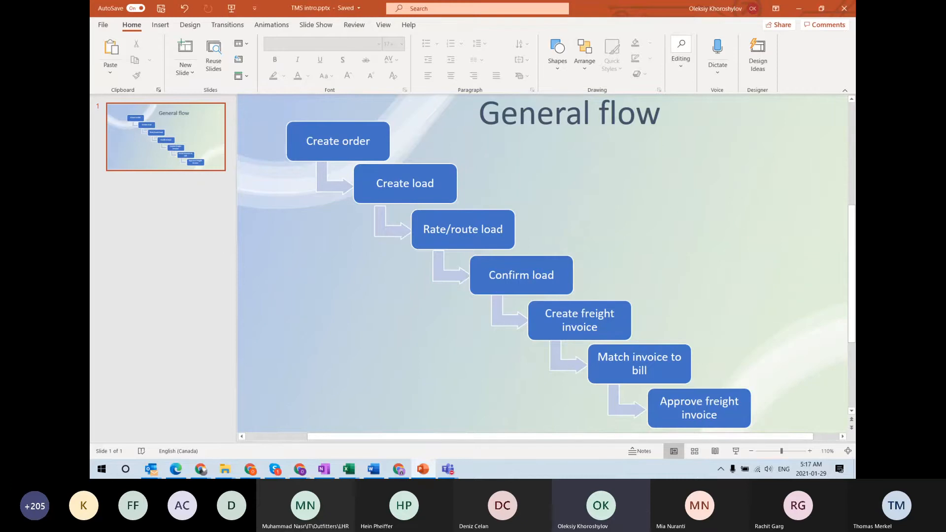
# Highlight the Rate/route load step on the slide, then minimize PowerPoint to reveal route USMF-000254
pyautogui.tripleClick(463, 229)
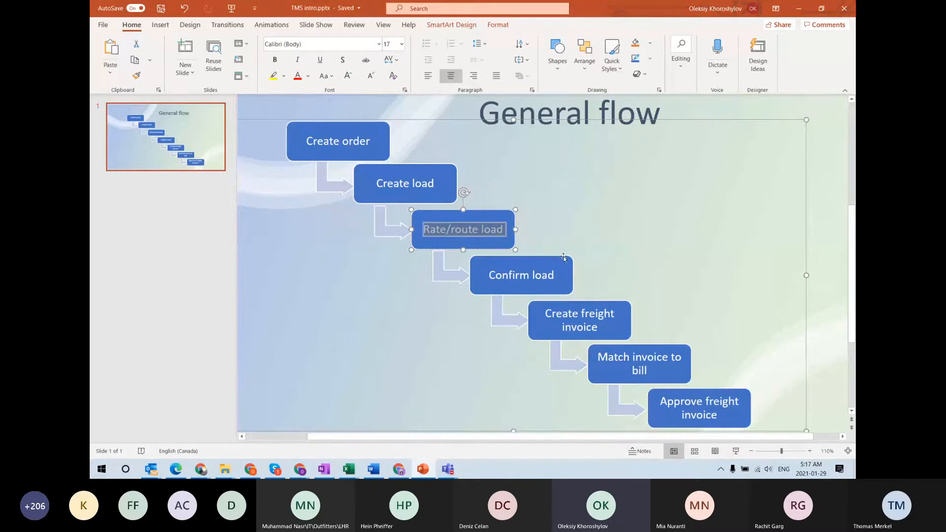
pyautogui.click(569, 237)
pyautogui.click(799, 9)
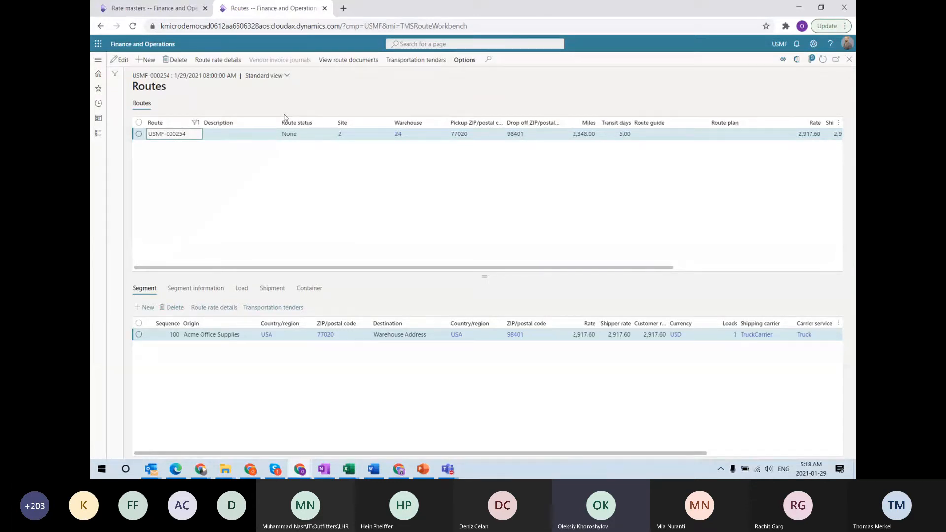
# Return to load USMF-000155's details, refresh them and review the header's Transportation section
pyautogui.press('Escape')
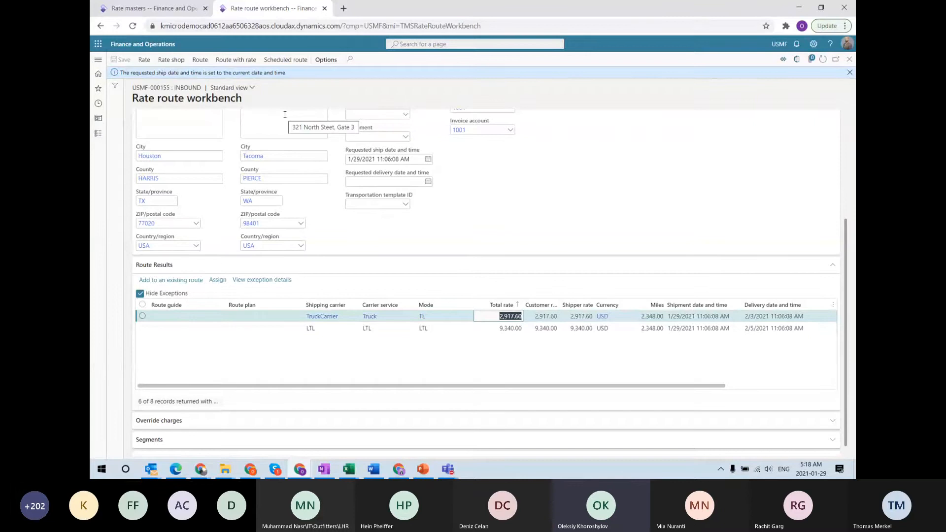
pyautogui.press('Escape')
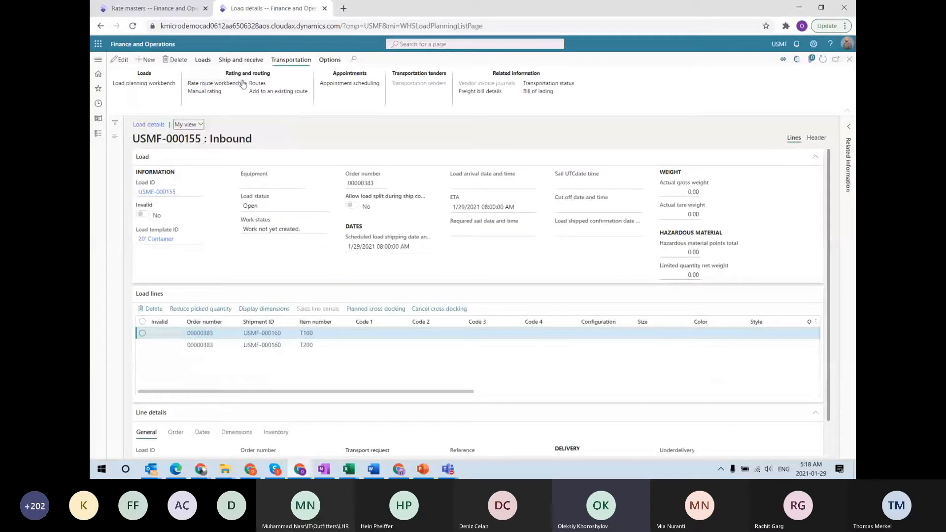
pyautogui.click(823, 59)
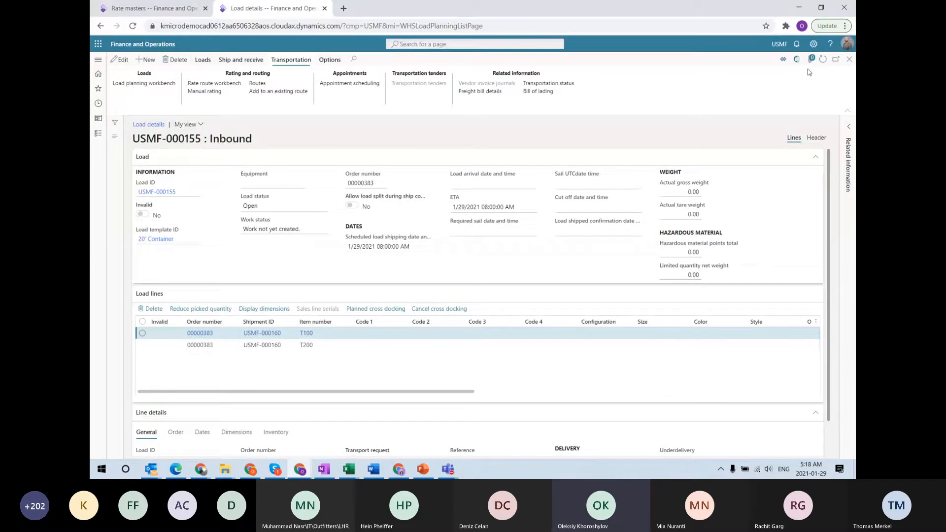
pyautogui.click(816, 138)
pyautogui.click(170, 310)
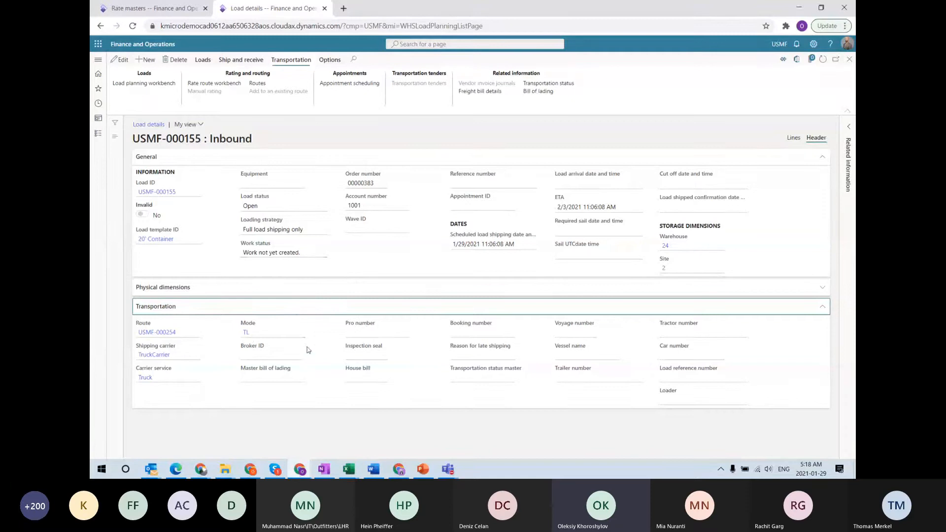
# Confirm the load's routes list USMF-000254 with TruckCarrier, then bring up the General flow slide
pyautogui.click(791, 139)
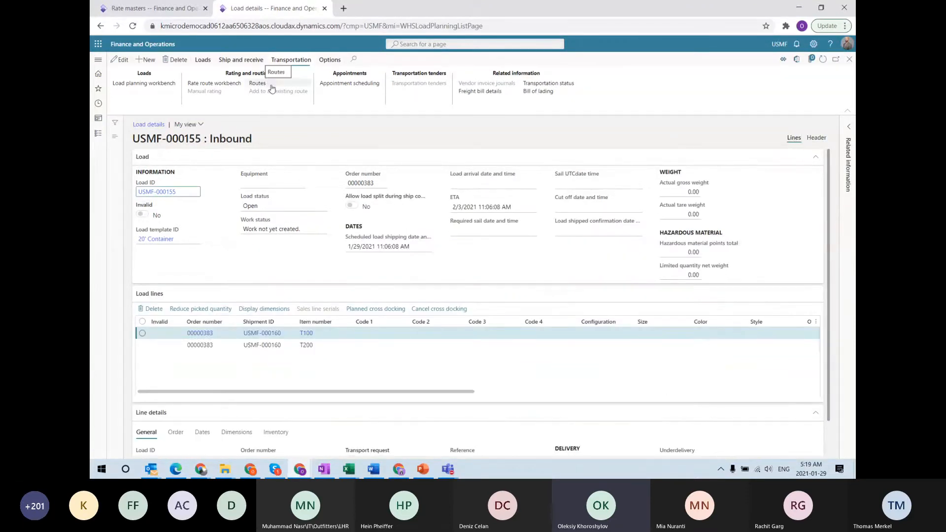
pyautogui.click(265, 87)
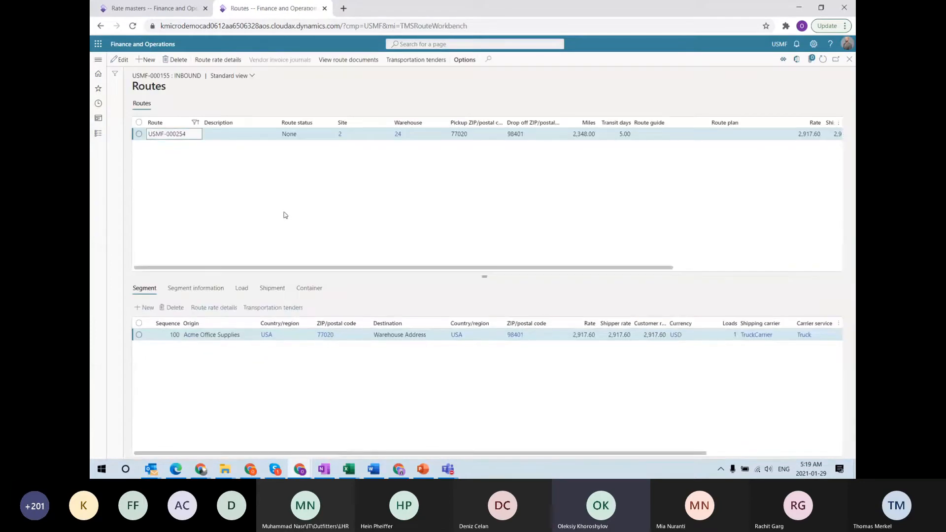
pyautogui.press('Escape')
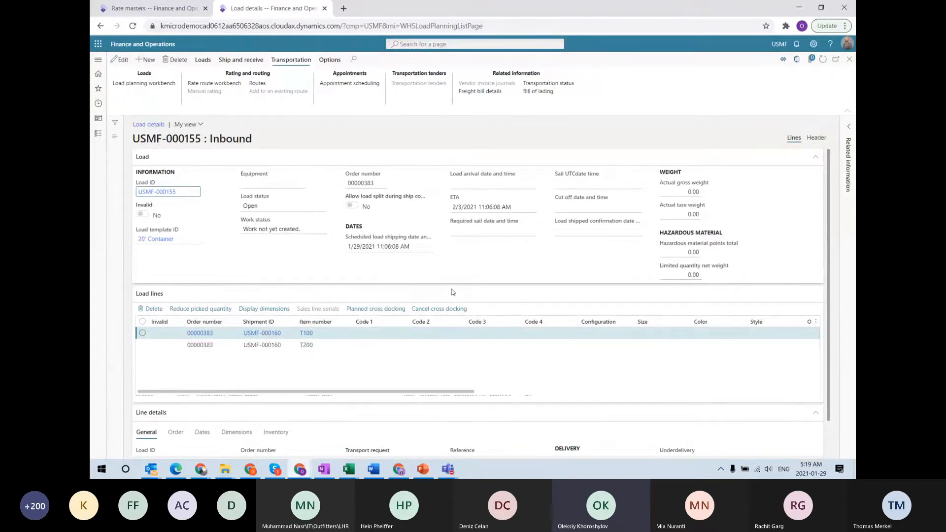
pyautogui.click(429, 472)
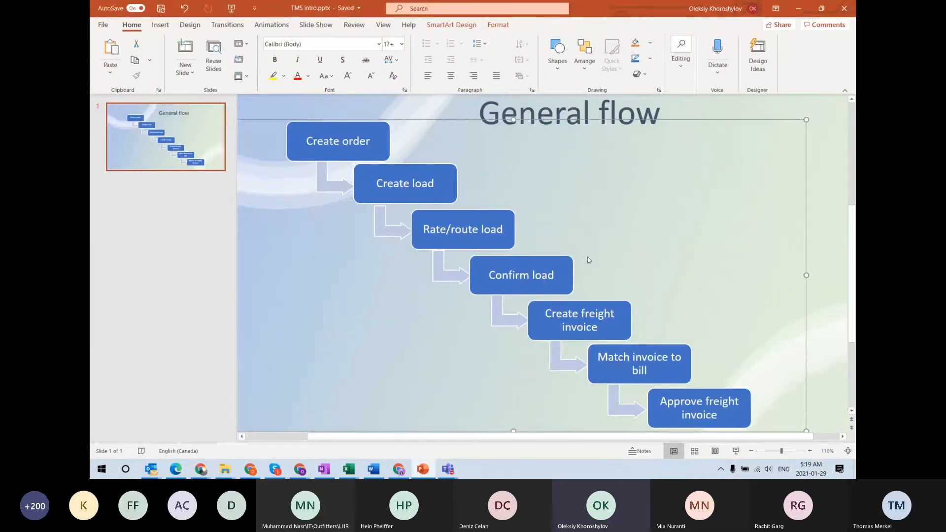
# Minimize PowerPoint to return to the details of inbound load USMF-000155
pyautogui.click(799, 10)
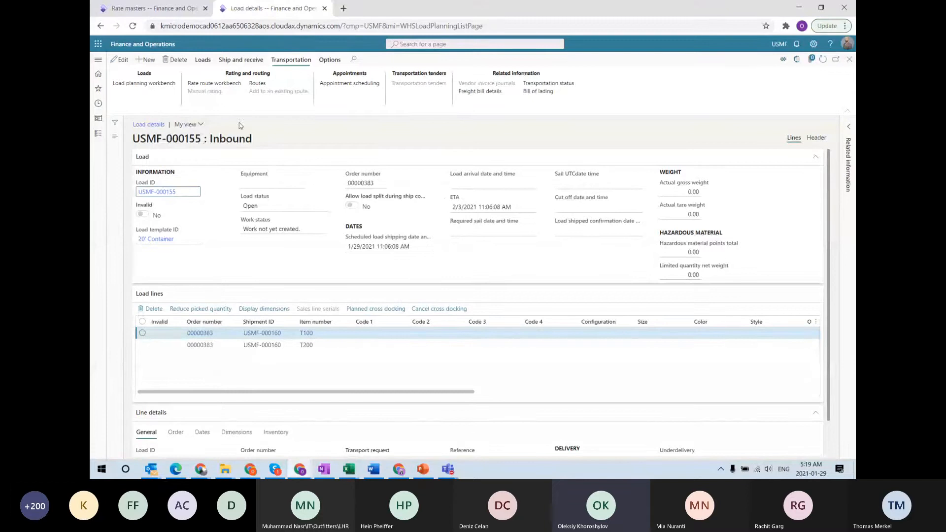
# Confirm the inbound shipment so load USMF-000155 shows status Shipped, then dismiss the confirmation message
pyautogui.click(235, 65)
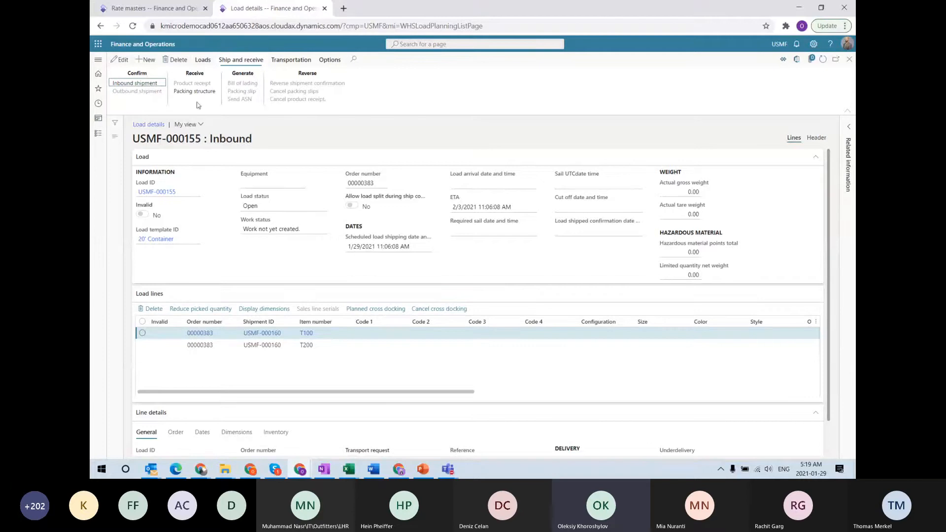
pyautogui.click(142, 84)
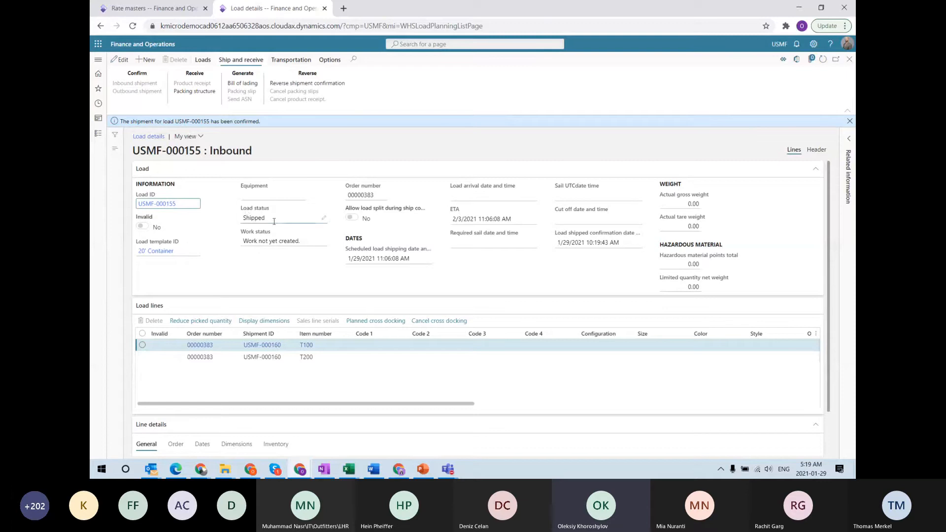
pyautogui.click(241, 219)
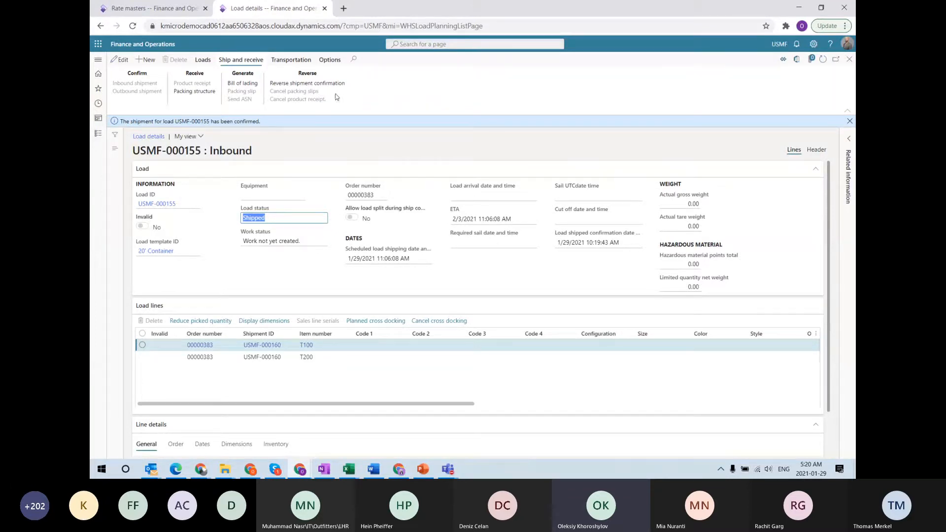
pyautogui.click(850, 122)
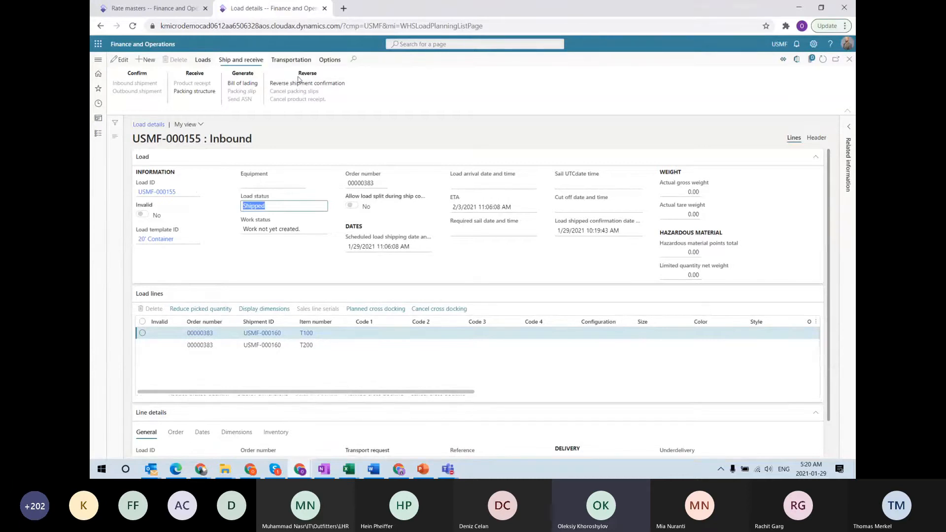
pyautogui.click(291, 60)
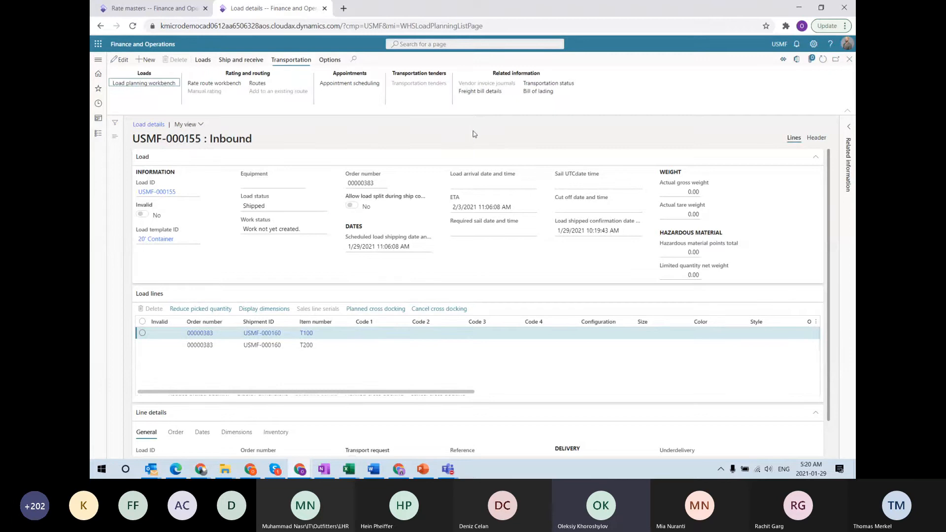
pyautogui.click(419, 471)
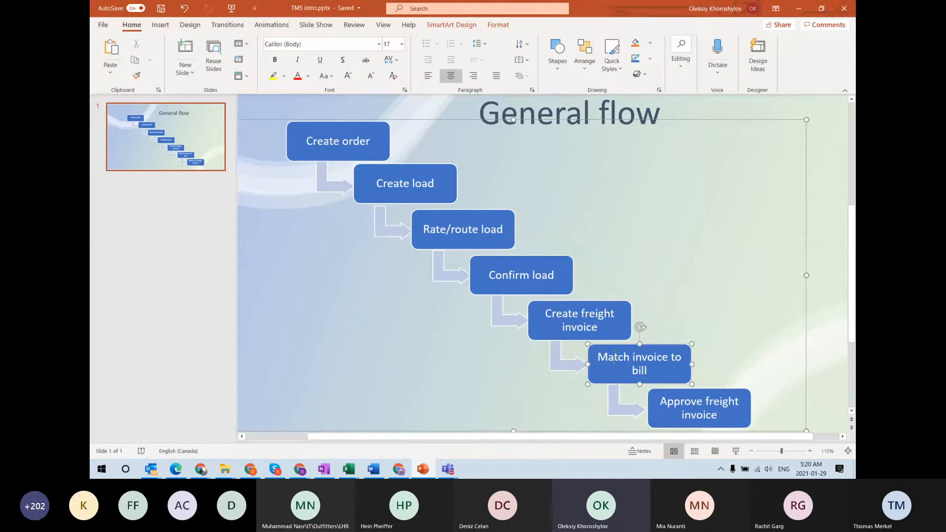
pyautogui.doubleClick(614, 357)
pyautogui.doubleClick(640, 371)
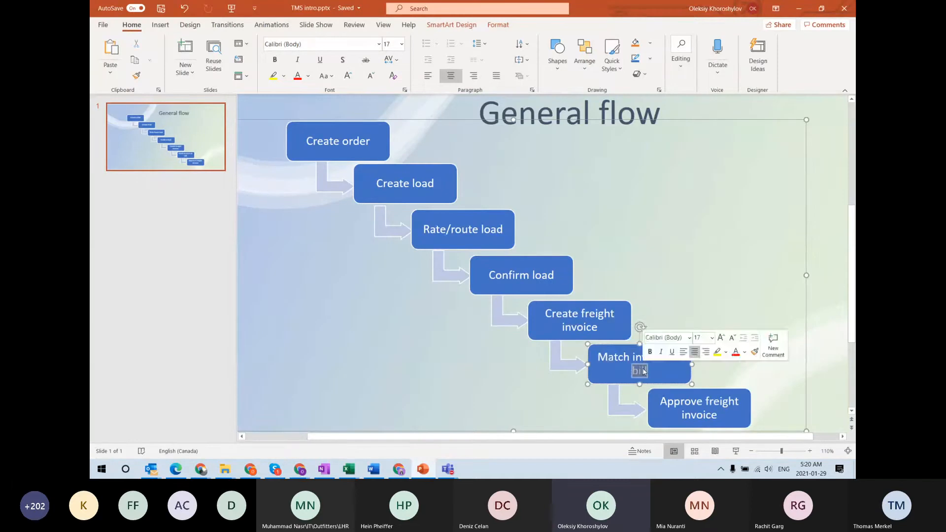
pyautogui.click(638, 215)
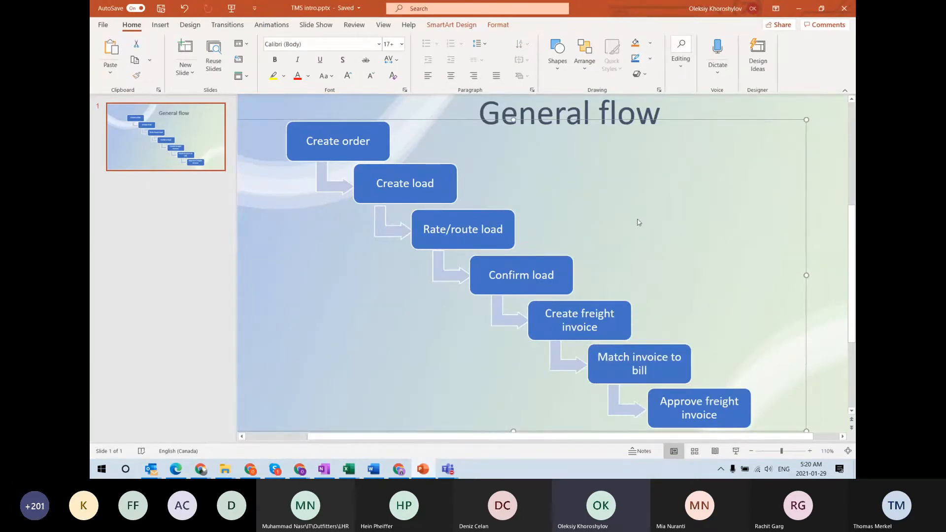
pyautogui.click(799, 9)
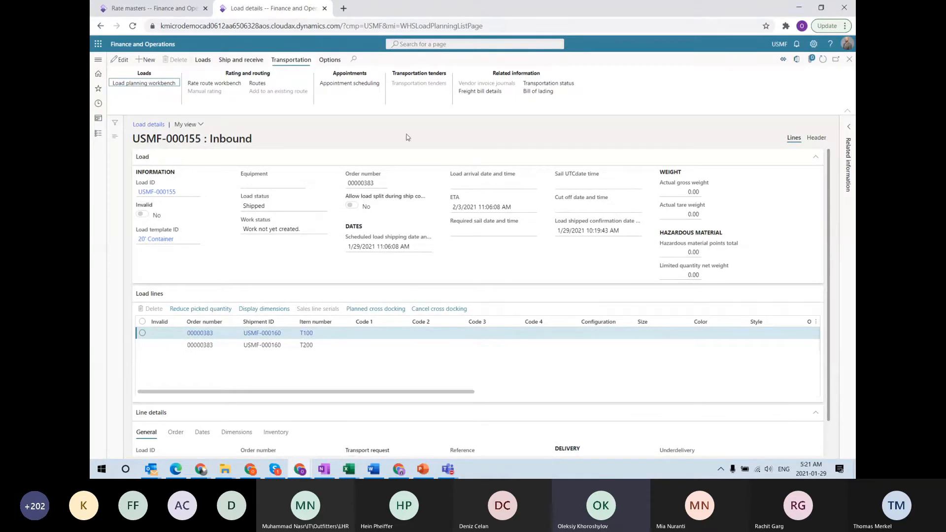
# Open freight bill details for load USMF-000155, showing bill USMF-000030 at 2,917.60
pyautogui.click(486, 92)
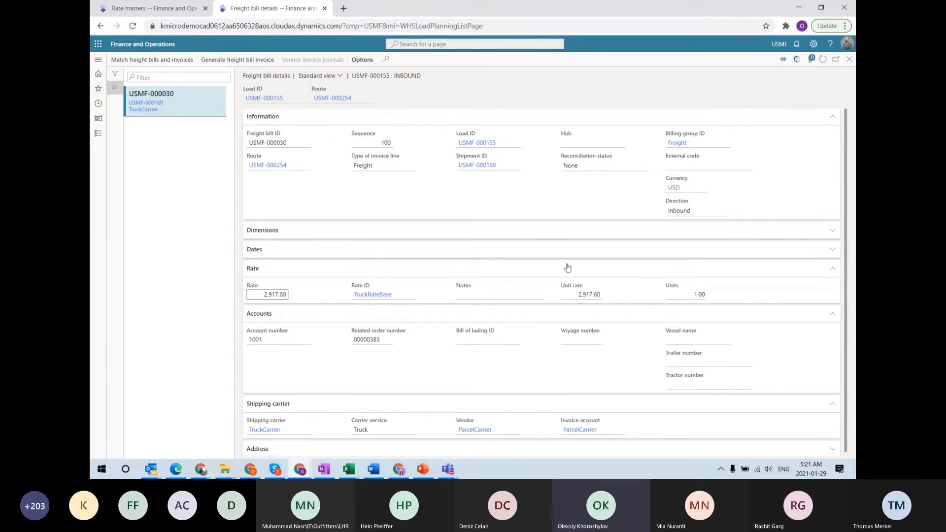
# Check the freight bill's unit rate, then close it to return to the shipped load
pyautogui.click(571, 298)
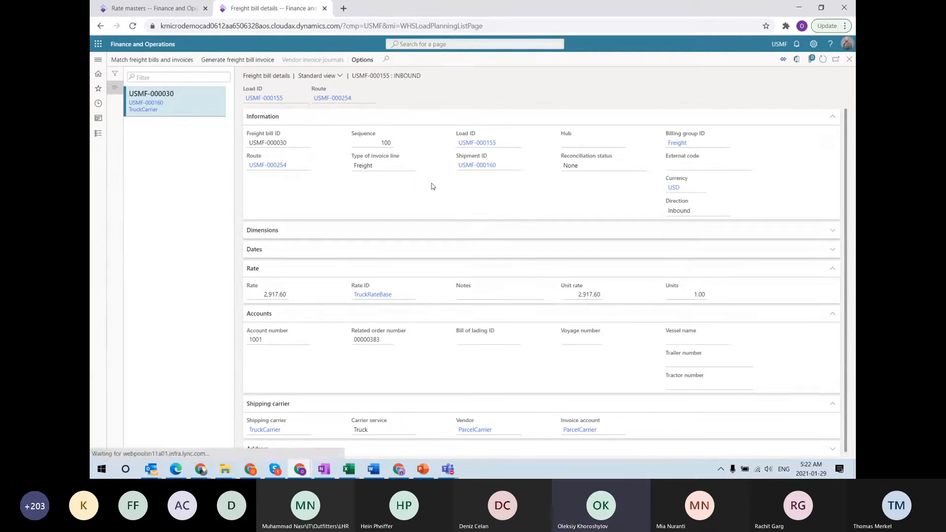
pyautogui.press('Escape')
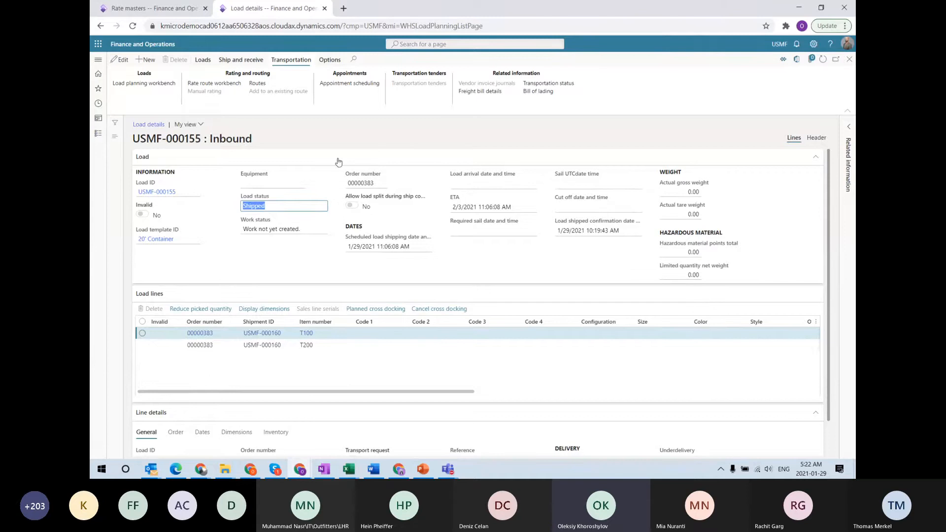
# Open purchase order 00000383 from Accounts payable > All purchase orders
pyautogui.click(151, 8)
pyautogui.click(98, 60)
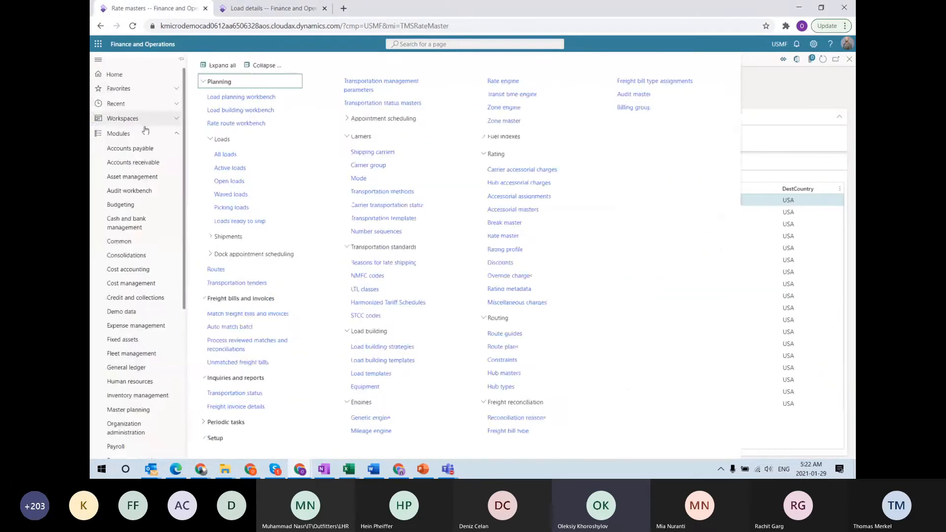
pyautogui.click(132, 148)
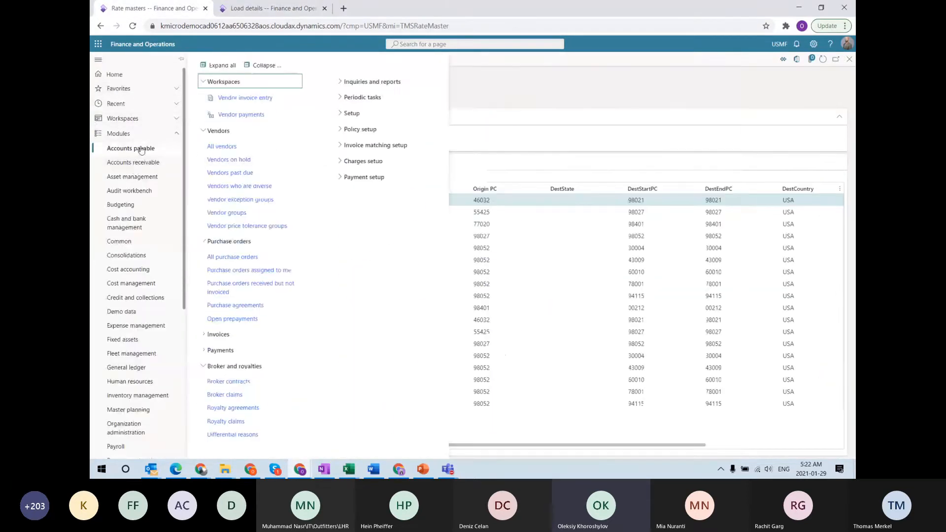
pyautogui.click(230, 256)
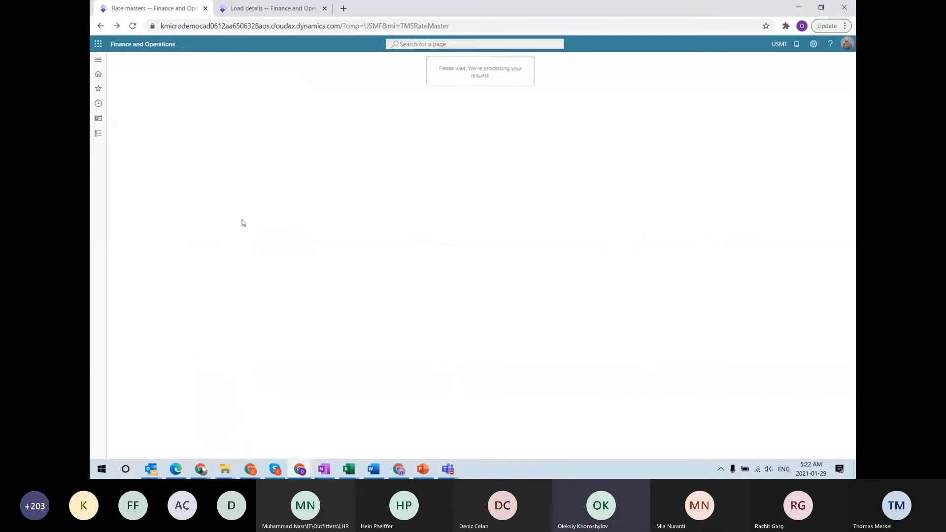
pyautogui.scroll(8, 176, 398)
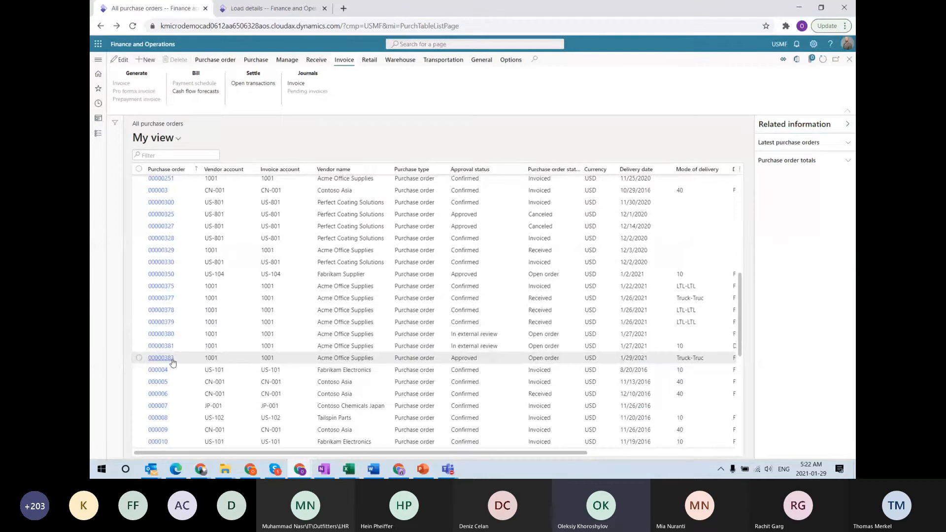
pyautogui.click(173, 362)
pyautogui.click(168, 359)
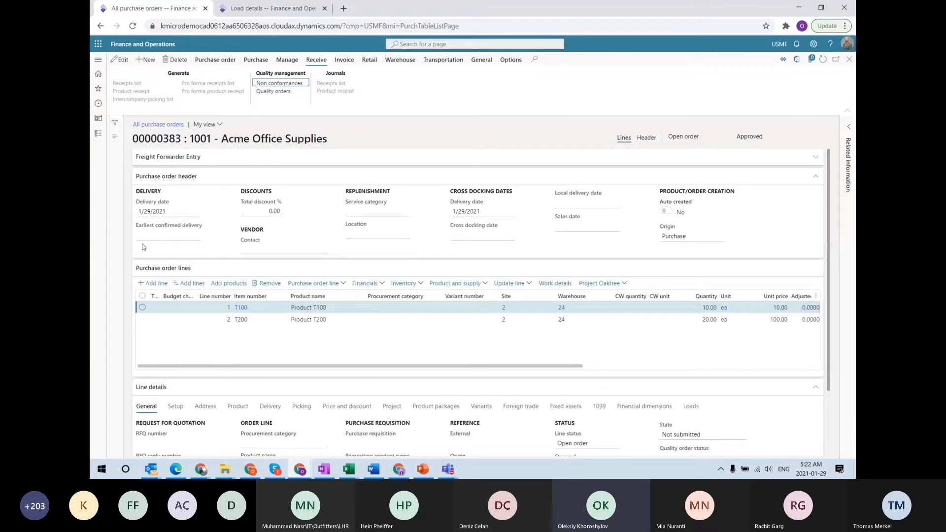
pyautogui.click(379, 285)
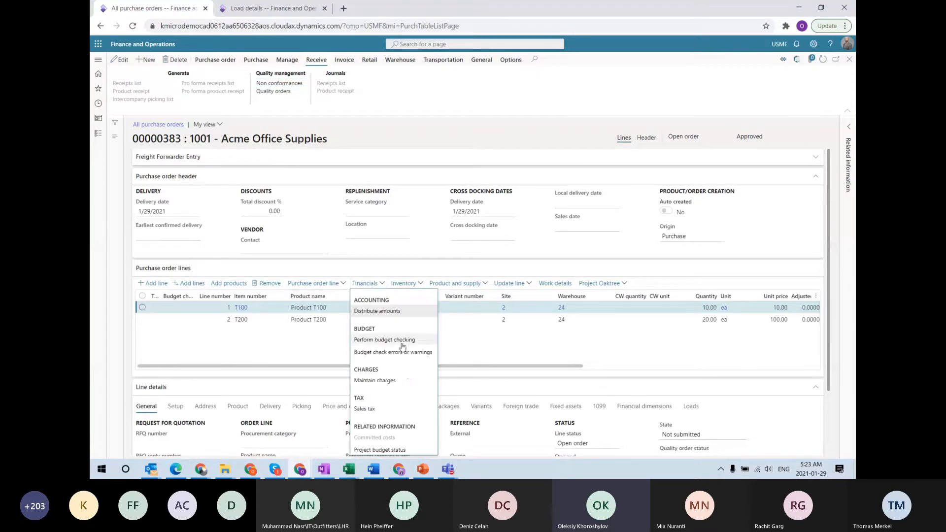
pyautogui.click(390, 381)
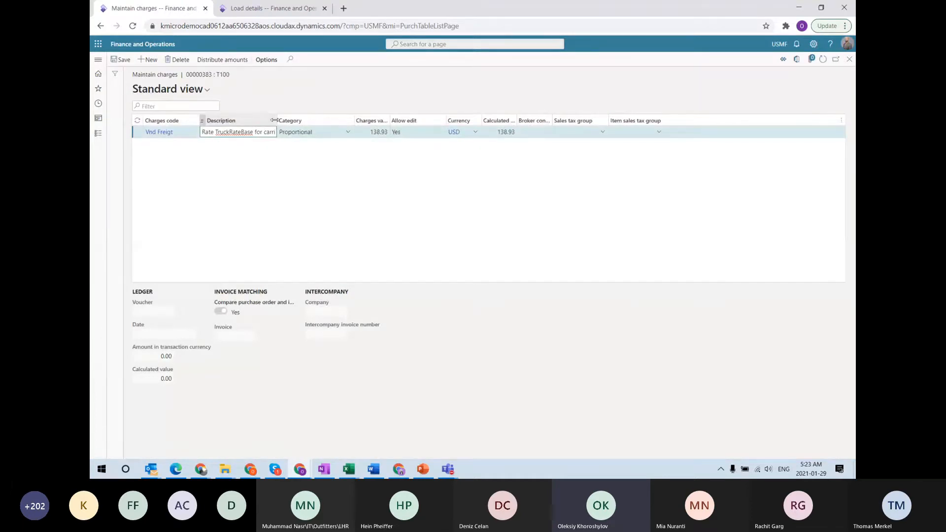
pyautogui.moveTo(274, 123); pyautogui.dragTo(317, 123)
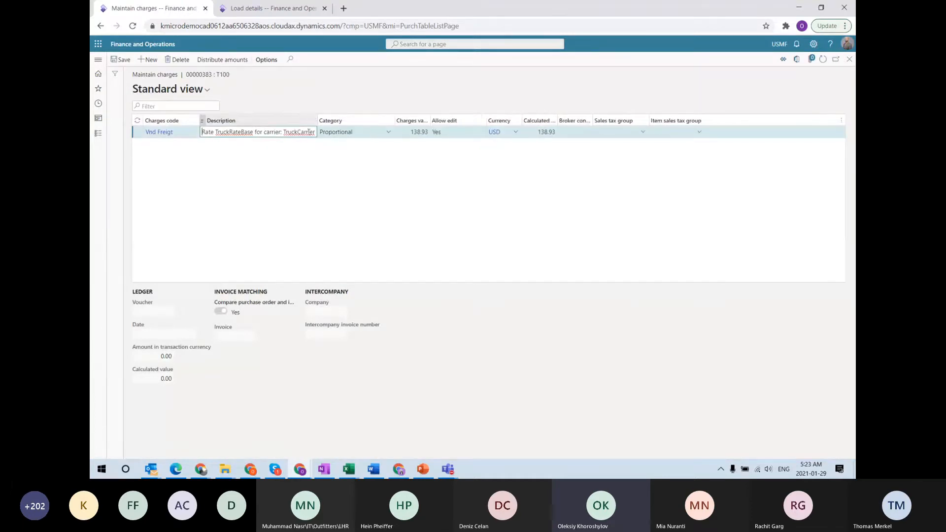
pyautogui.click(264, 133)
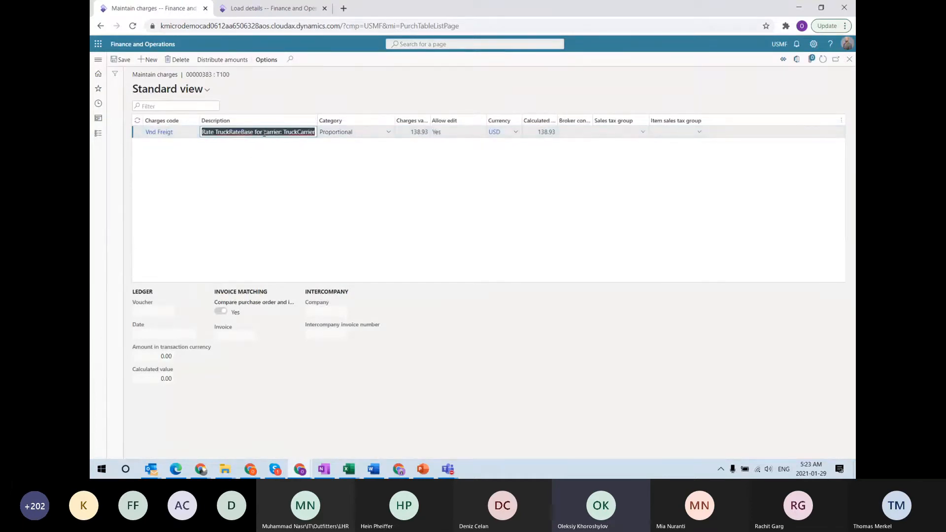
pyautogui.click(408, 132)
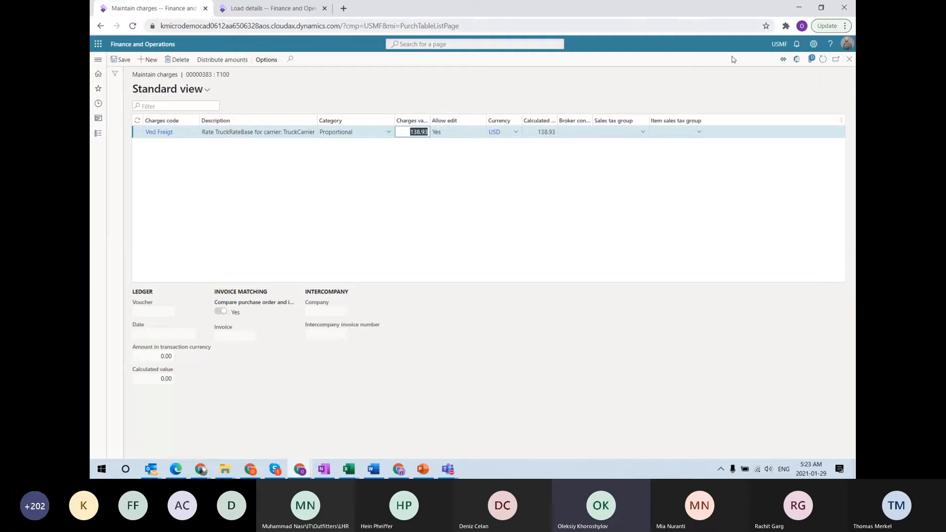
pyautogui.click(849, 63)
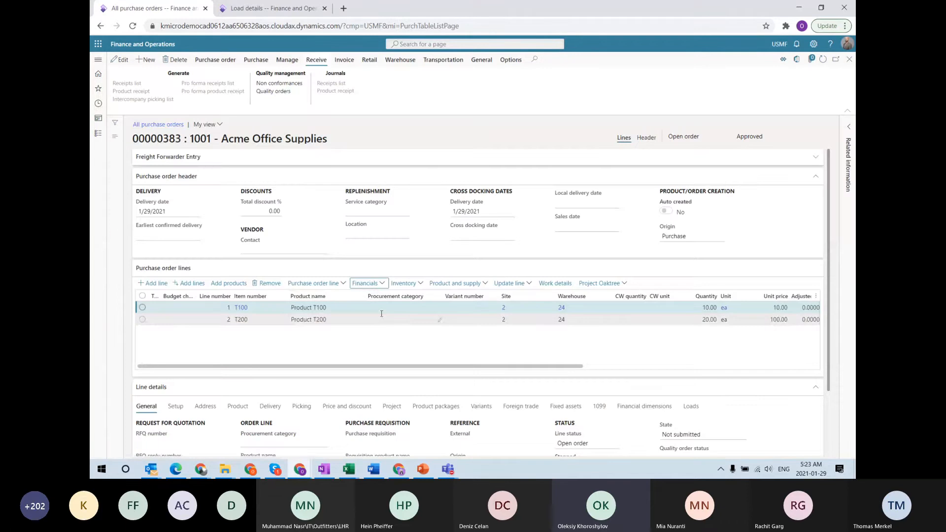
pyautogui.click(381, 320)
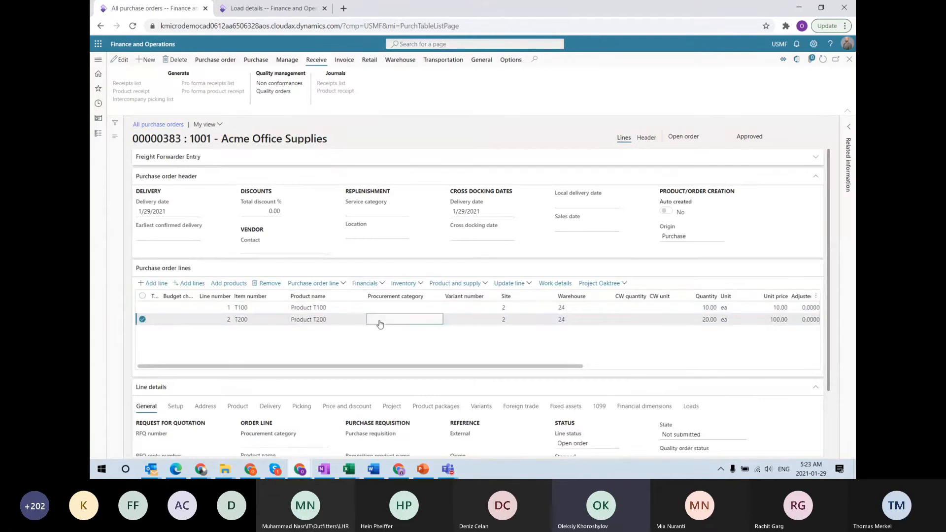
pyautogui.click(381, 283)
pyautogui.click(386, 382)
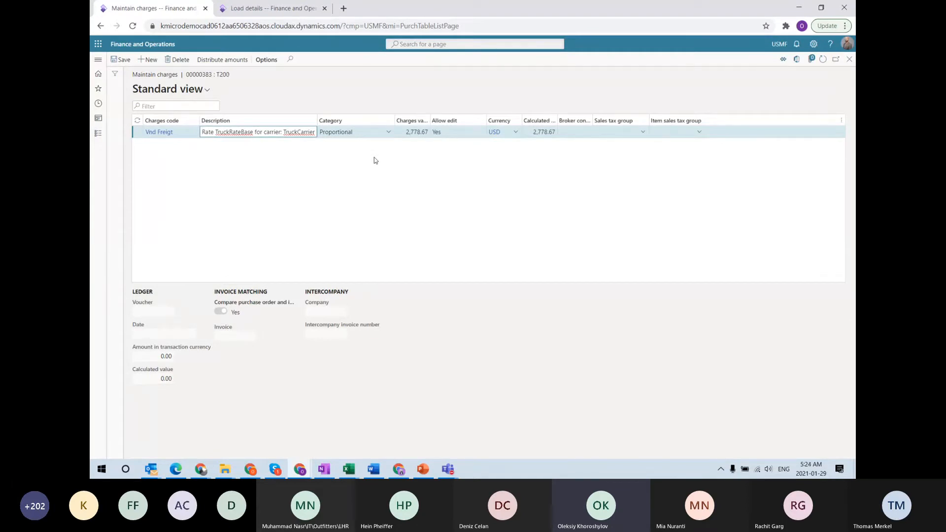
pyautogui.press('Escape')
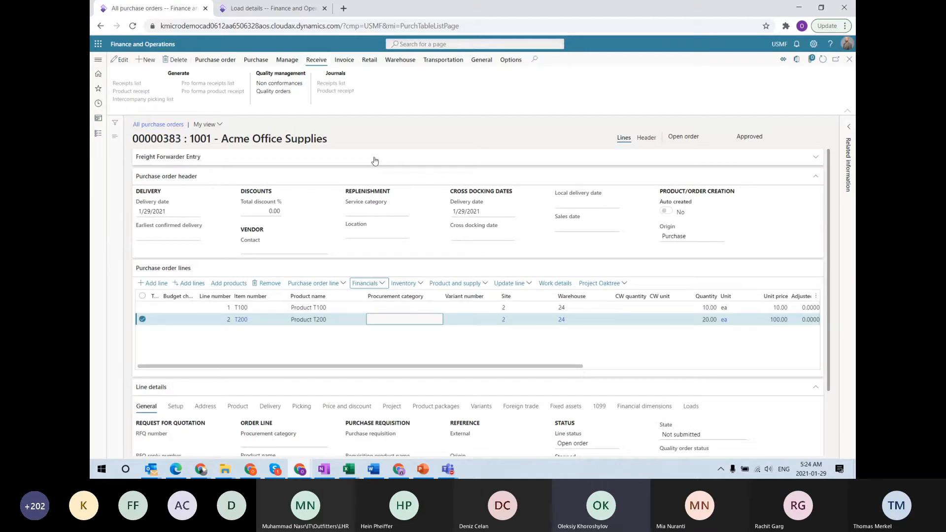
pyautogui.click(695, 320)
pyautogui.click(364, 282)
pyautogui.click(394, 381)
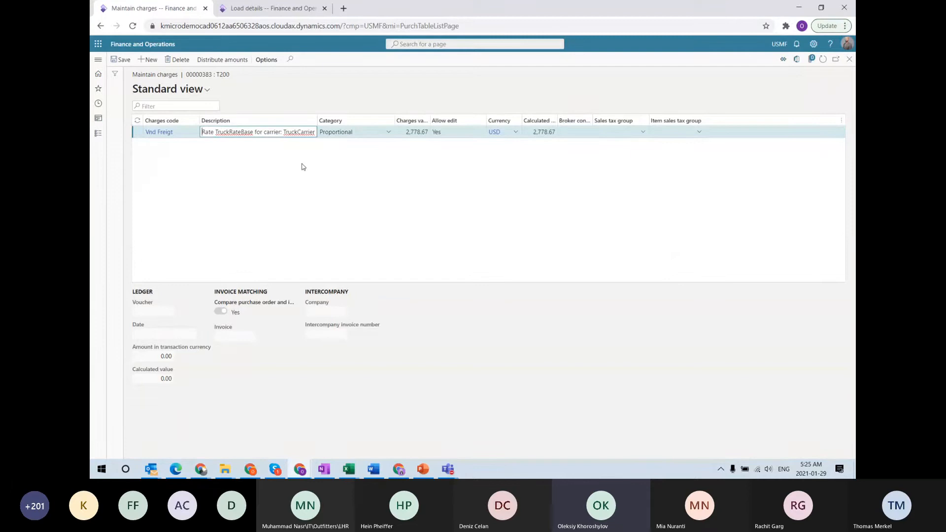
pyautogui.press('Escape')
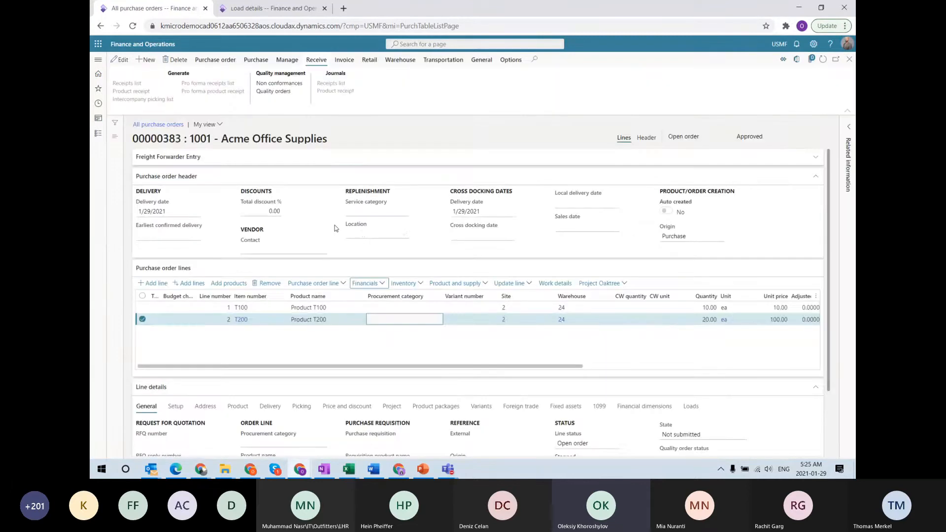
# Open the order's FOB delivery terms from its header Delivery details and put them in edit mode
pyautogui.click(646, 138)
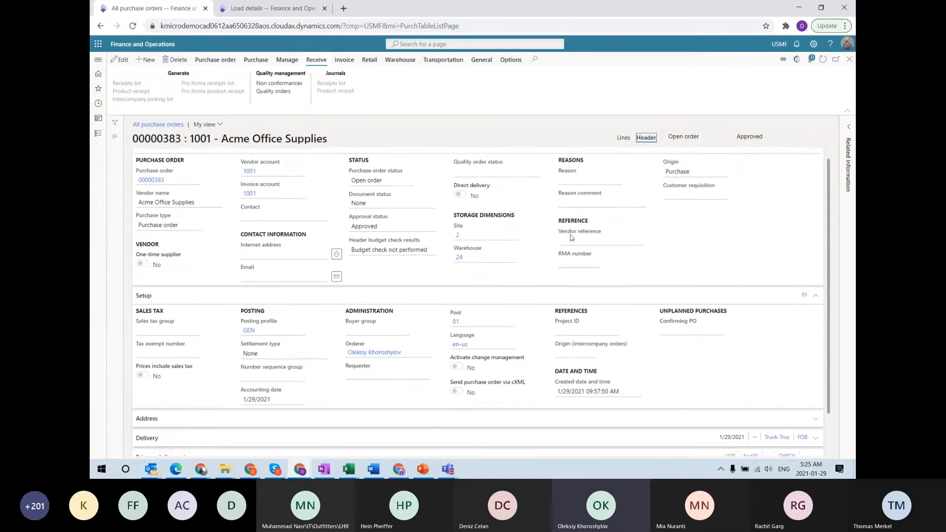
pyautogui.scroll(-2, 345, 345)
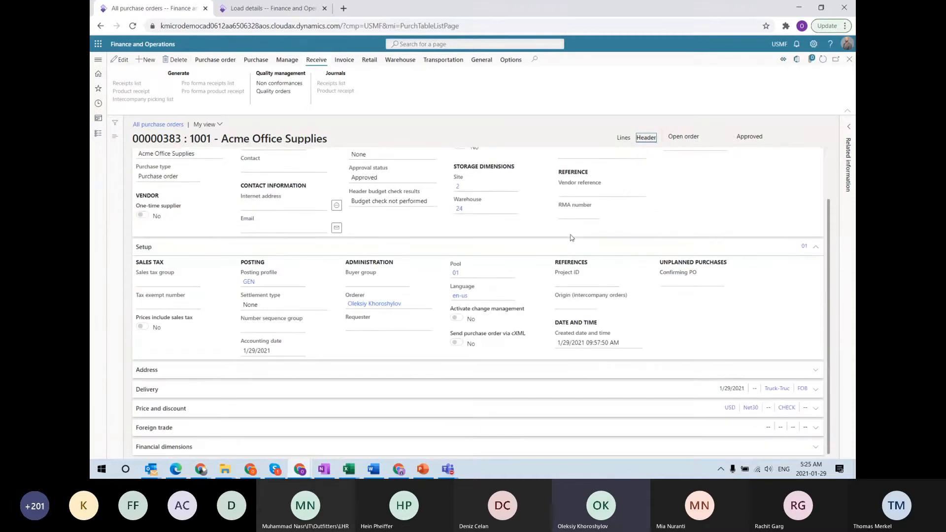
pyautogui.click(153, 390)
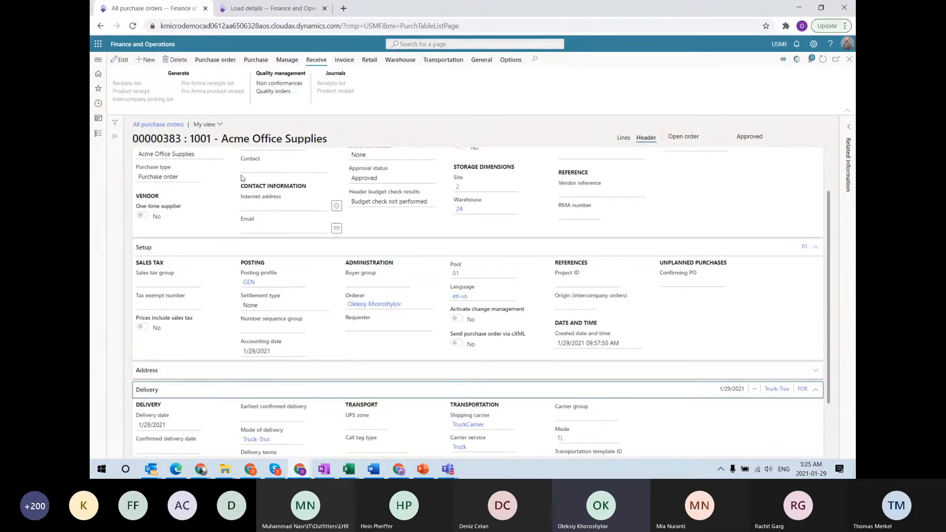
pyautogui.scroll(-2, 356, 232)
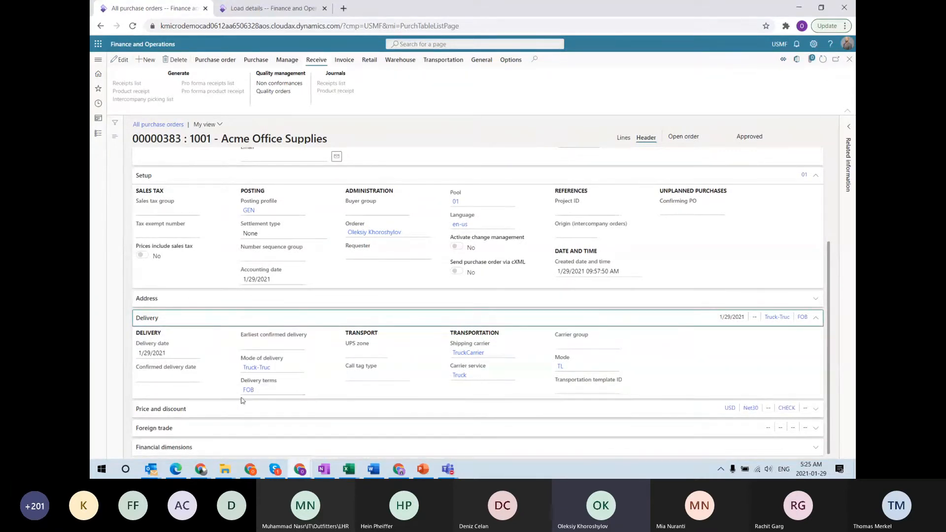
pyautogui.moveTo(247, 393)
pyautogui.click(247, 392)
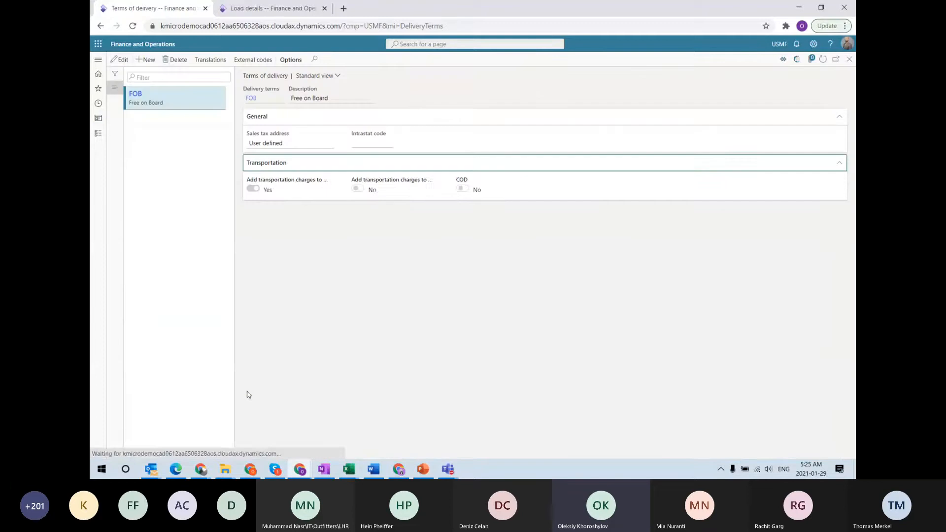
pyautogui.click(122, 59)
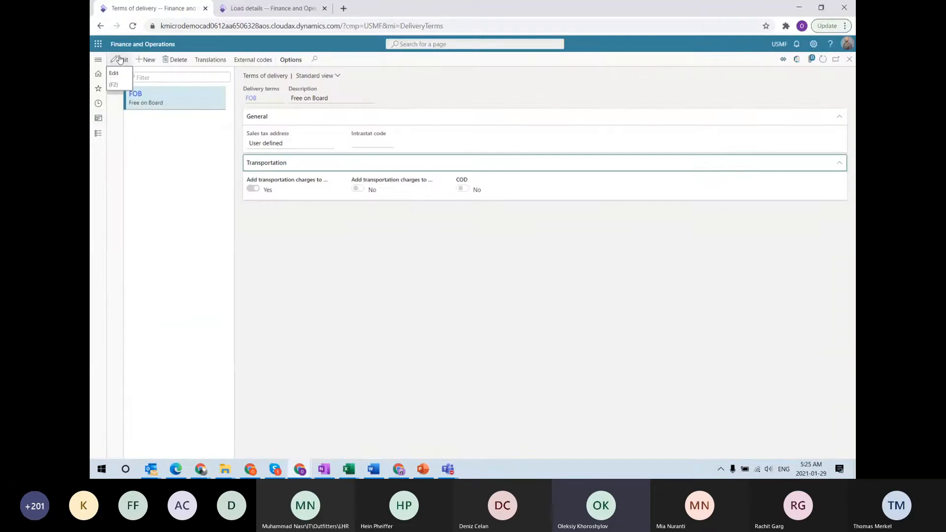
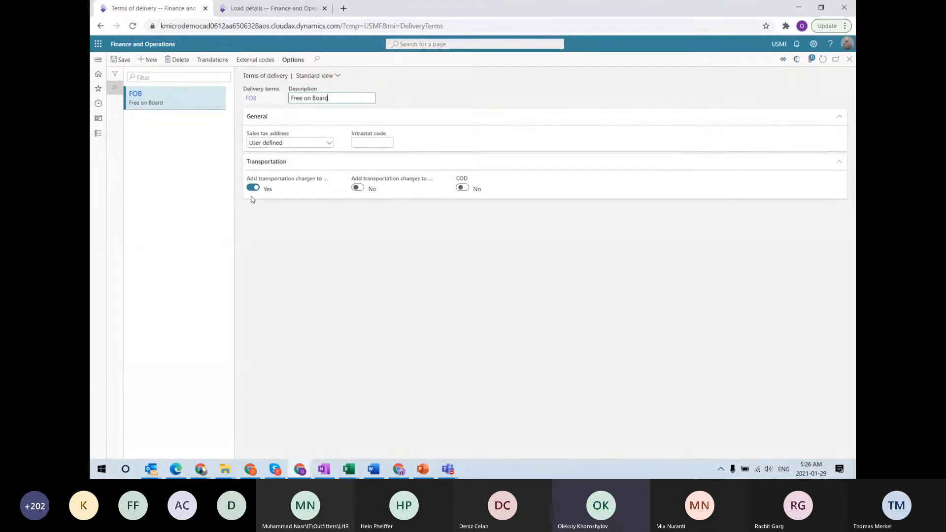
# Clear the delivery terms filter, compare CIF and FOB's Add transportation charges setting, and return to purchase order 00000383
pyautogui.click(115, 73)
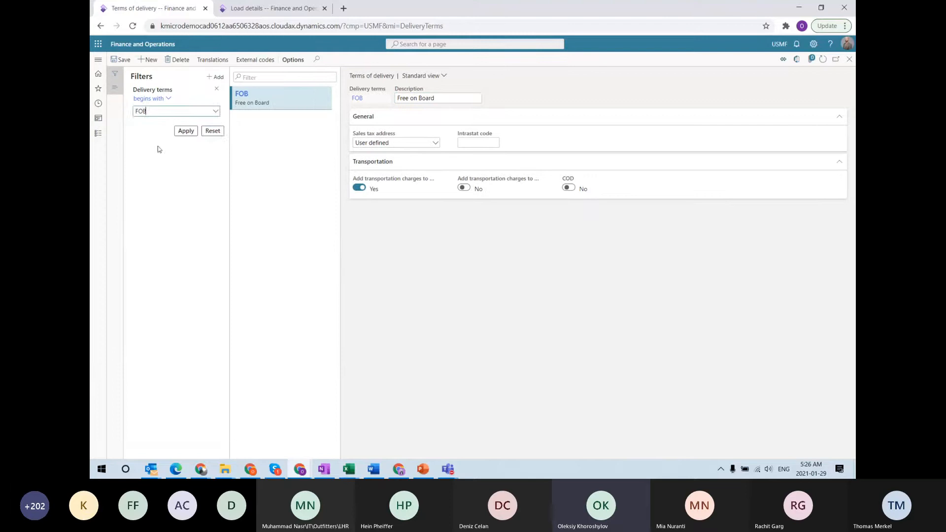
pyautogui.click(213, 131)
pyautogui.click(115, 74)
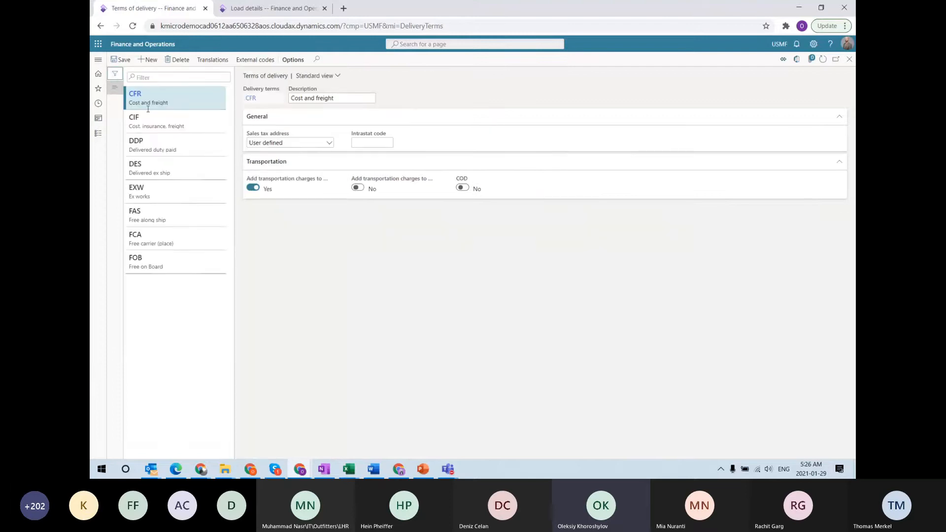
pyautogui.click(181, 129)
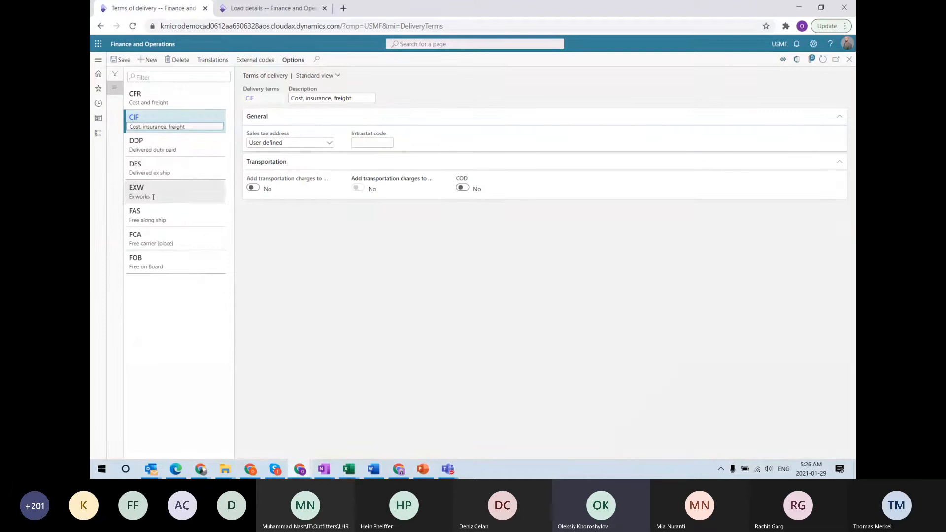
pyautogui.click(144, 262)
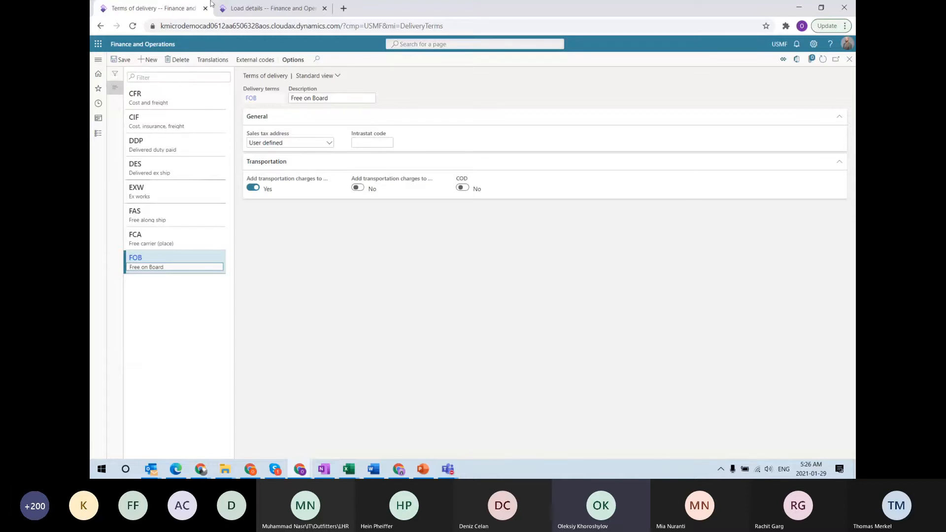
pyautogui.click(254, 189)
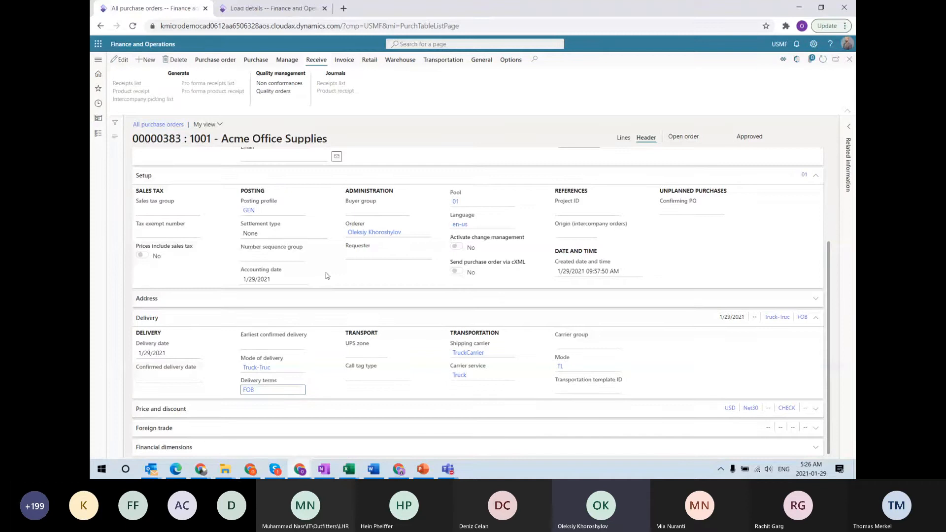
# Check line T200's Vnd Freigt charge of 2,778.67 and its charge code, then go back to load USMF-000155
pyautogui.click(624, 138)
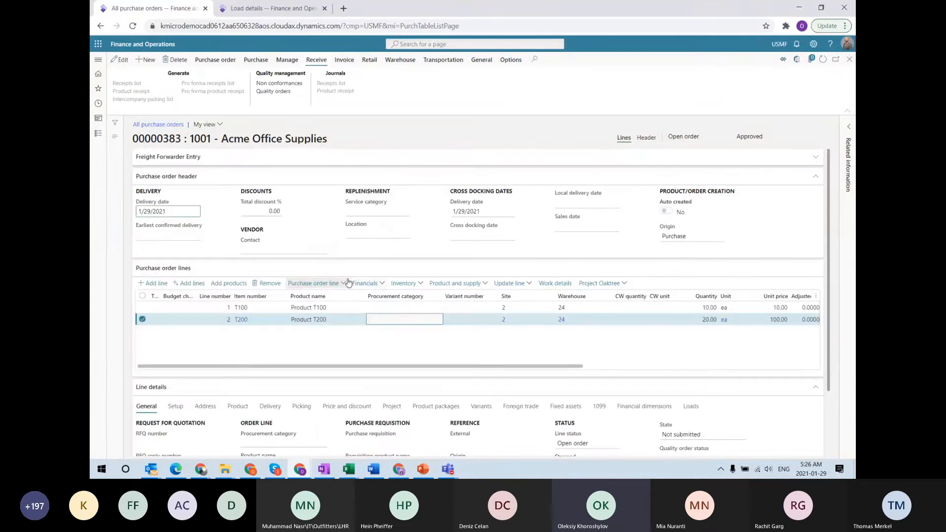
pyautogui.click(367, 284)
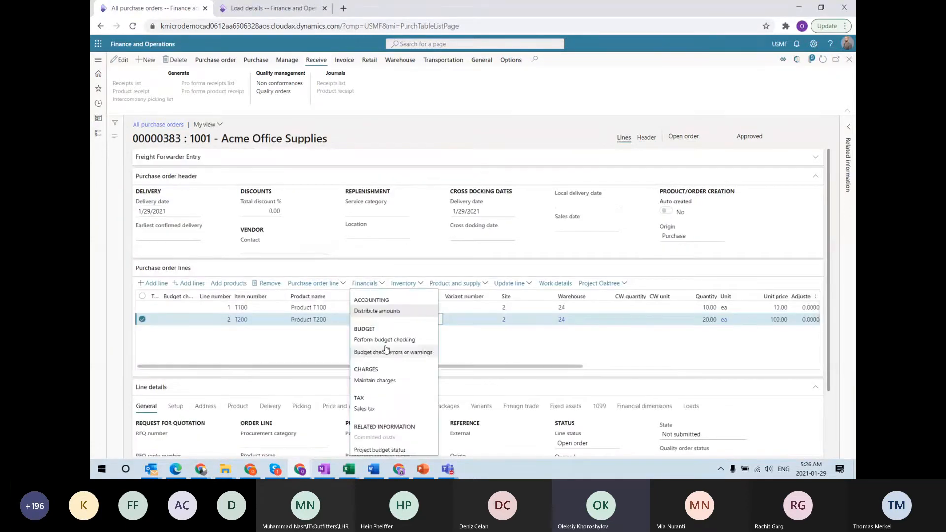
pyautogui.click(383, 382)
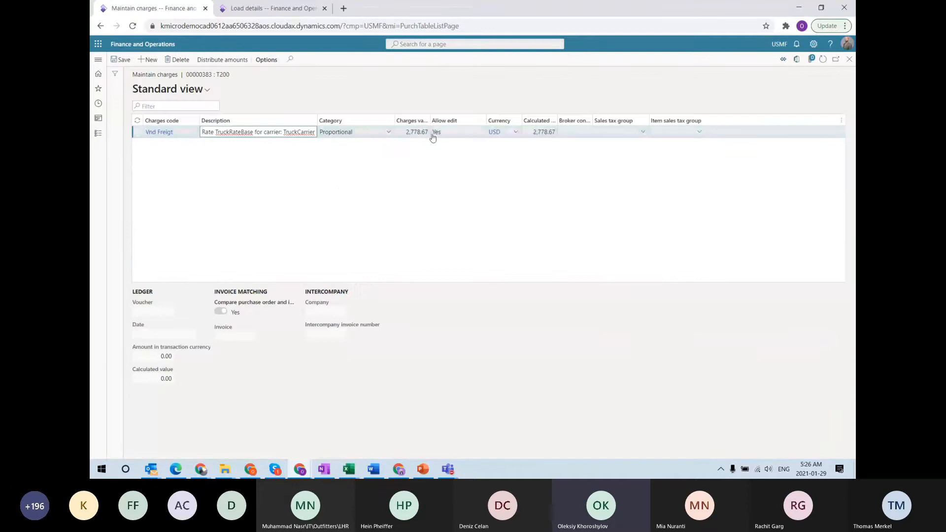
pyautogui.moveTo(154, 138)
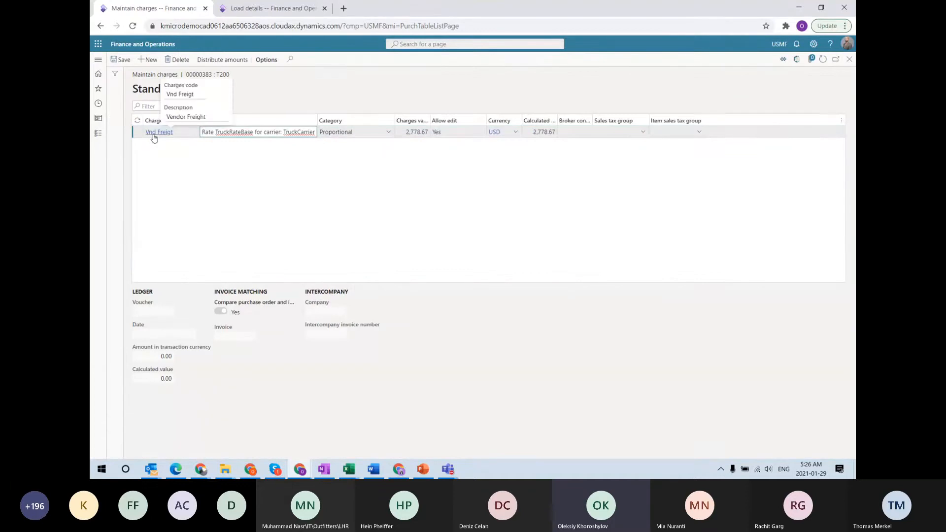
pyautogui.click(160, 136)
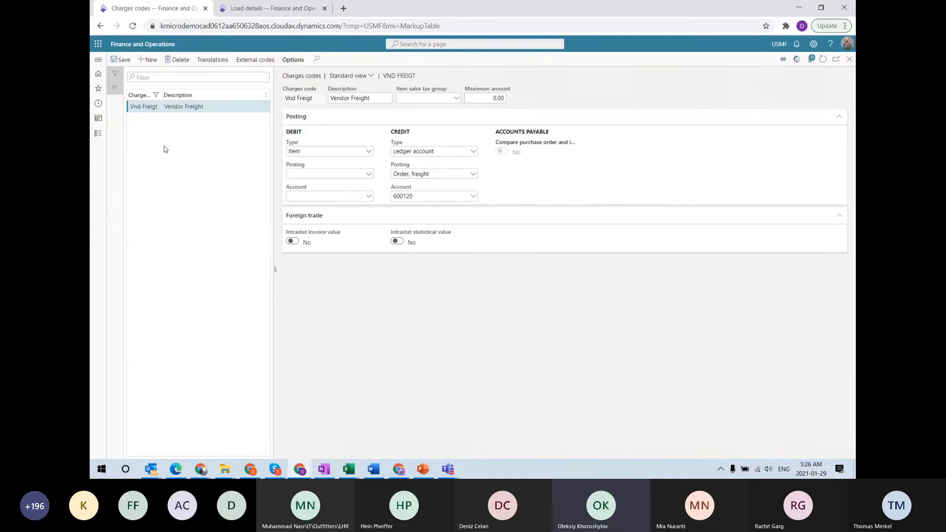
pyautogui.click(213, 131)
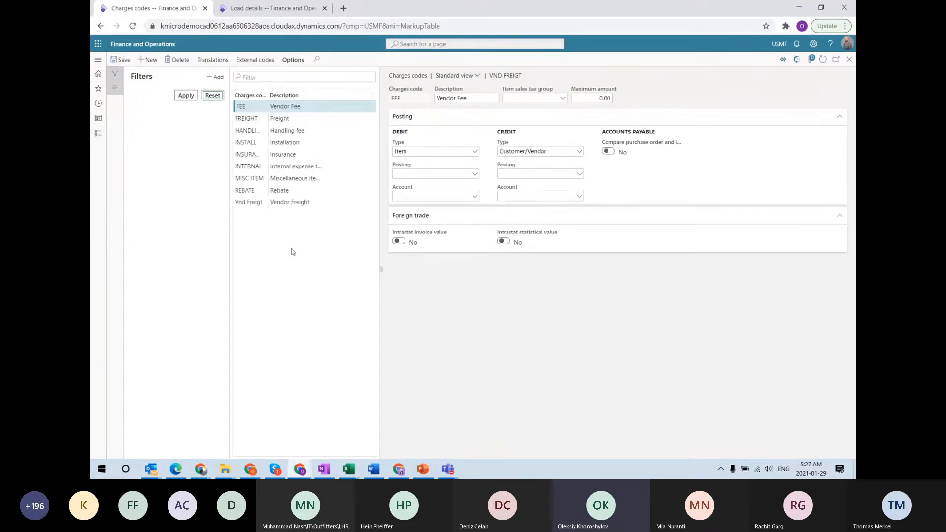
pyautogui.press('Escape')
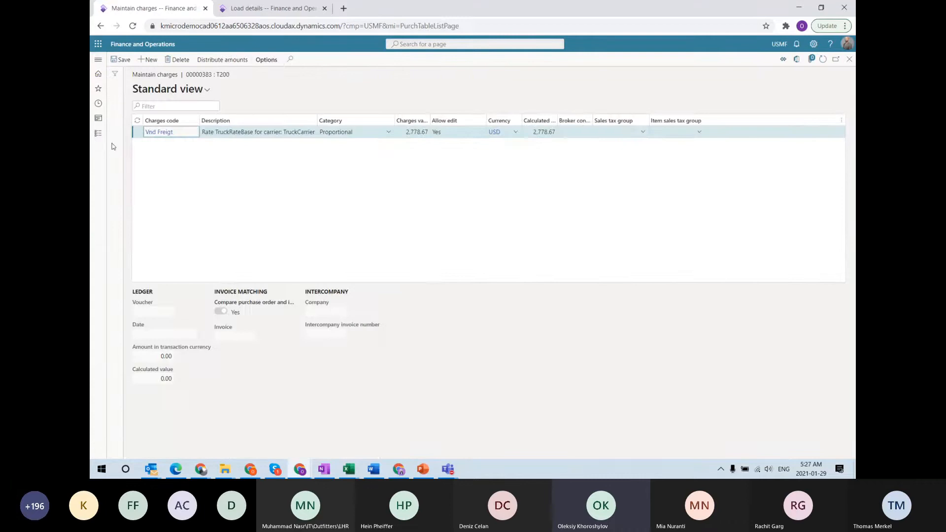
pyautogui.click(258, 9)
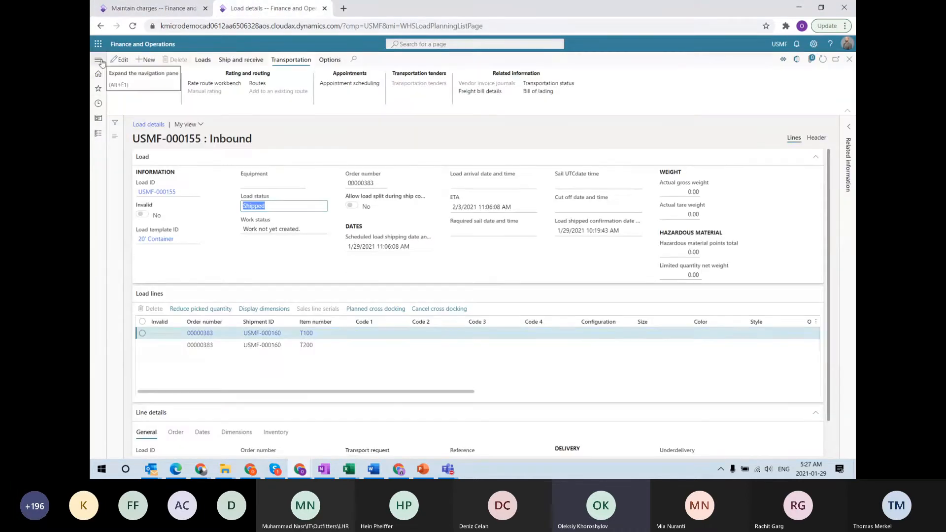
# Duplicate the load details tab and open Transportation management's Miscellaneous charges list in it
pyautogui.rightClick(293, 14)
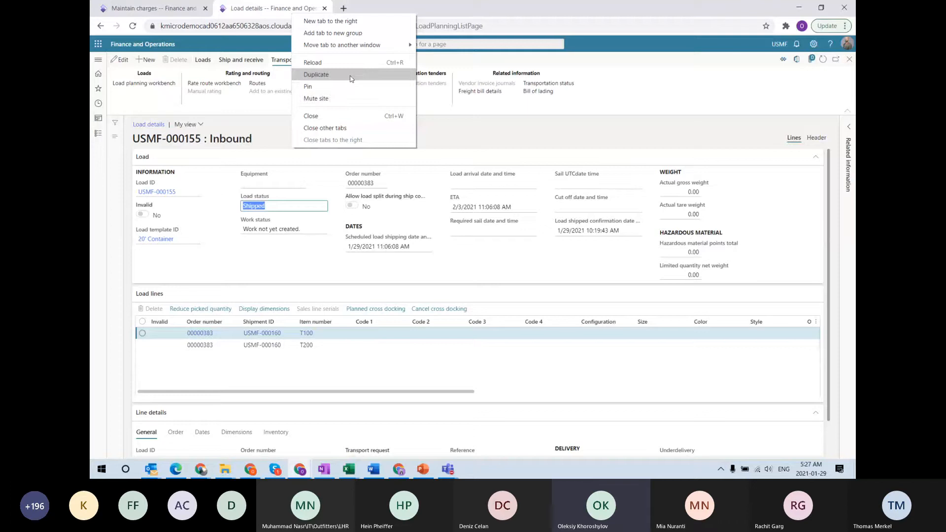
pyautogui.click(356, 74)
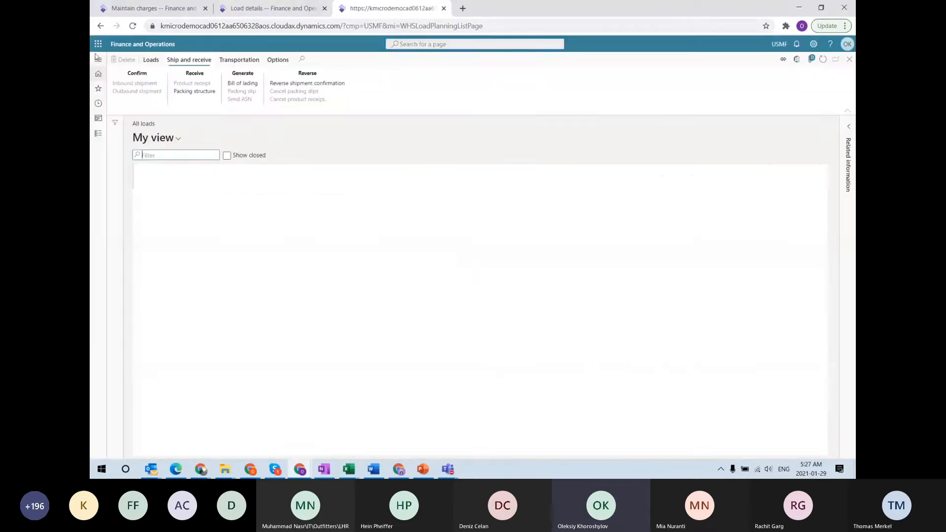
pyautogui.click(98, 62)
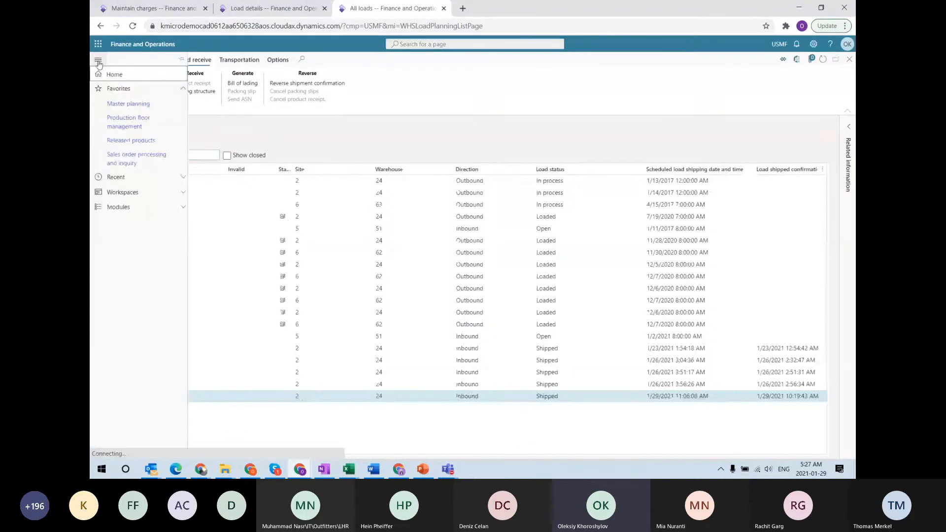
pyautogui.click(131, 206)
pyautogui.scroll(-5, 125, 414)
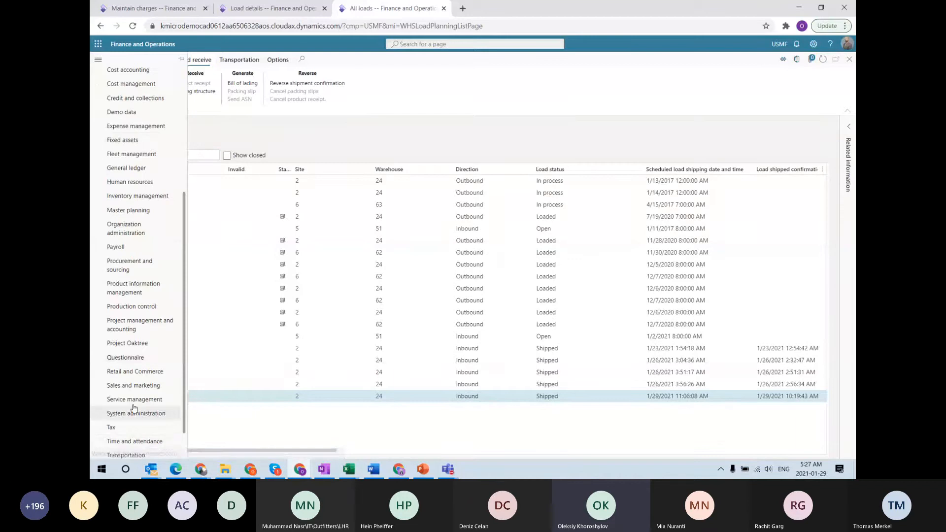
pyautogui.scroll(-1, 125, 414)
pyautogui.click(127, 420)
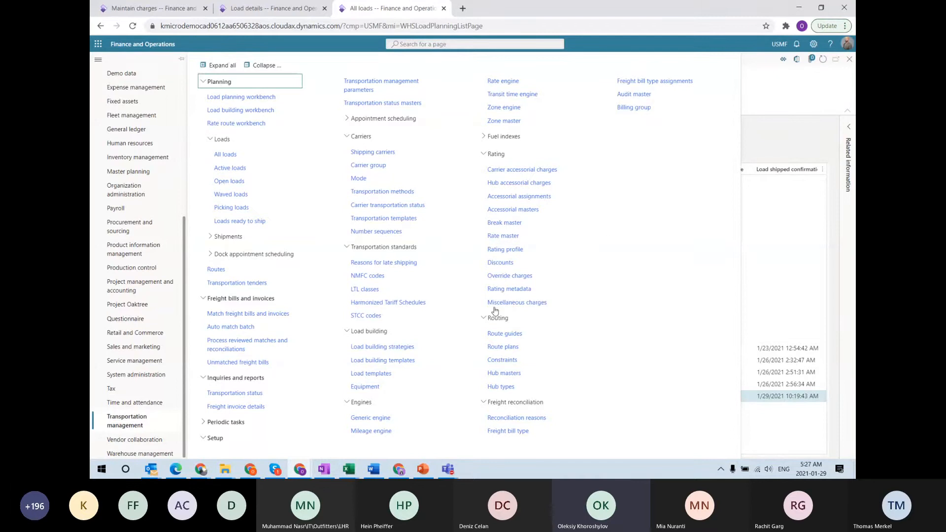
pyautogui.click(516, 302)
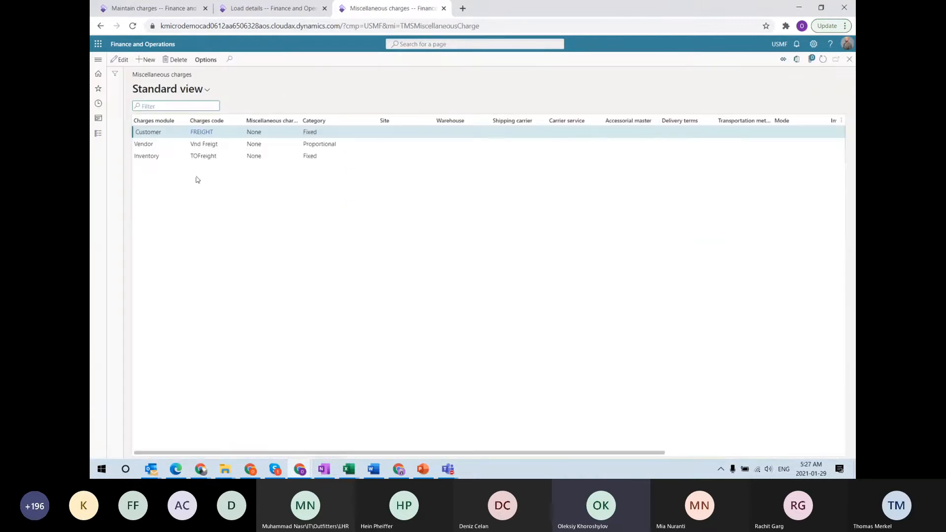
# Review the Vendor, Customer and Inventory charge rows, then bring up PowerPoint's General flow slide
pyautogui.click(151, 146)
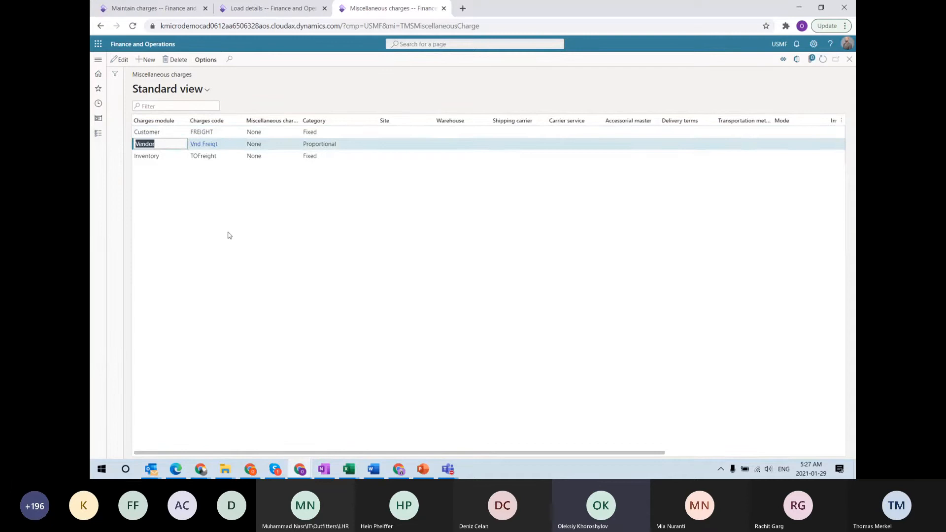
pyautogui.press('Up')
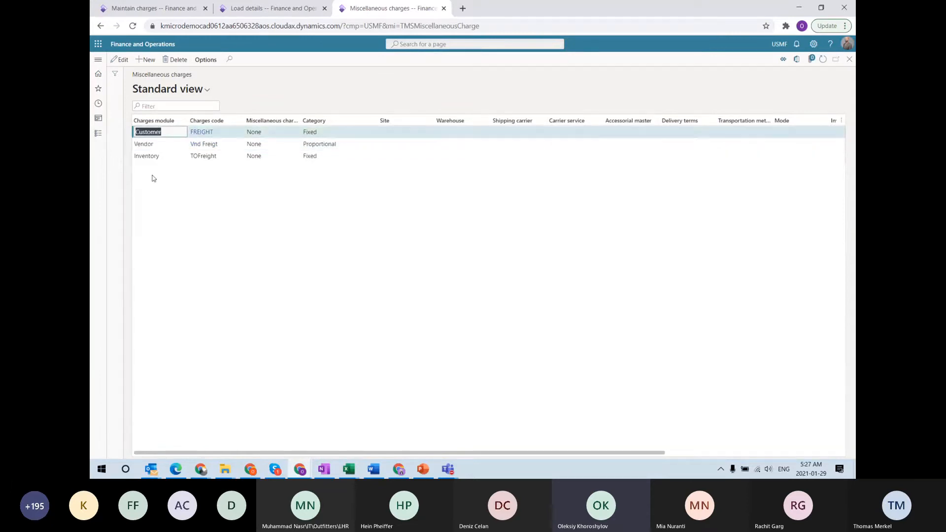
pyautogui.click(151, 157)
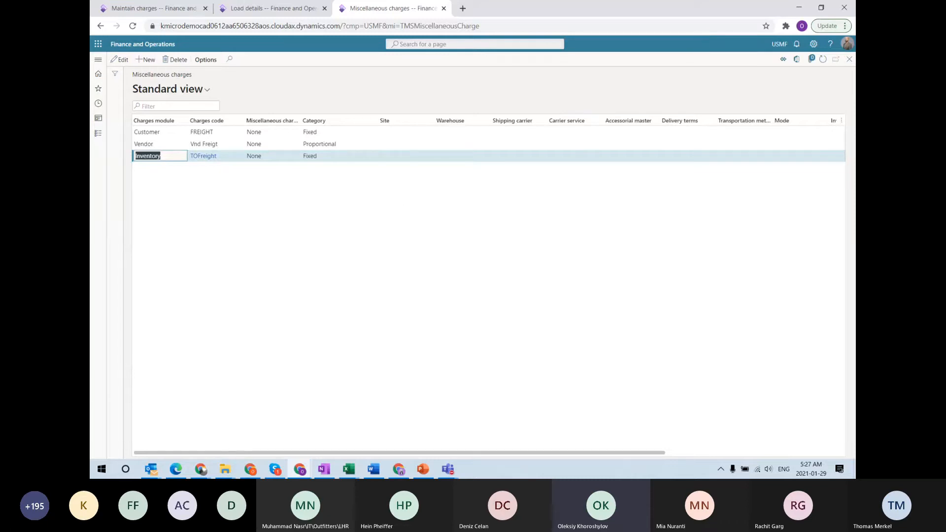
pyautogui.click(283, 12)
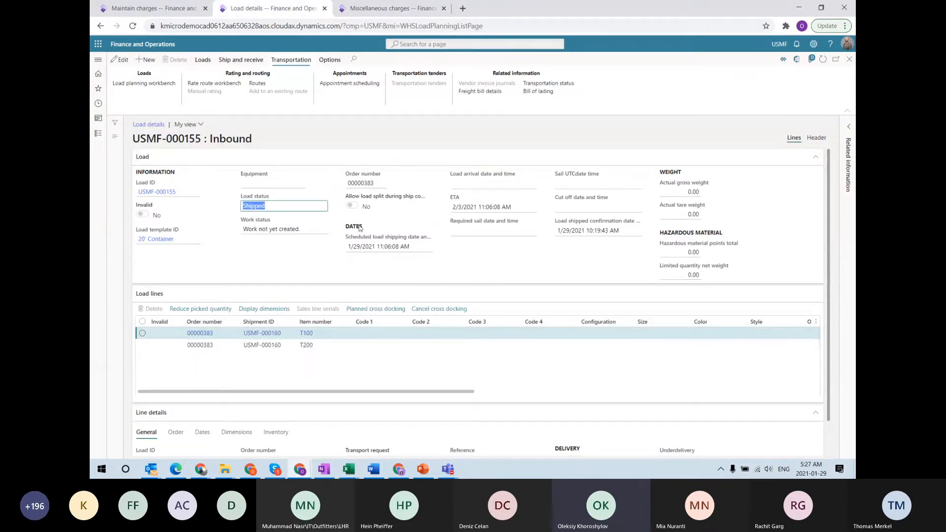
pyautogui.click(422, 470)
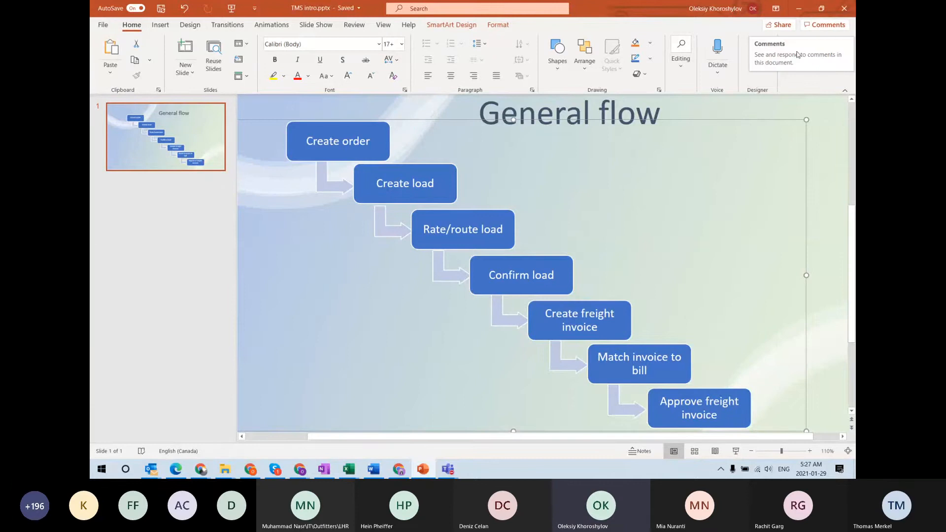
# Go back to the browser's inbound load USMF-000155 details
pyautogui.click(799, 8)
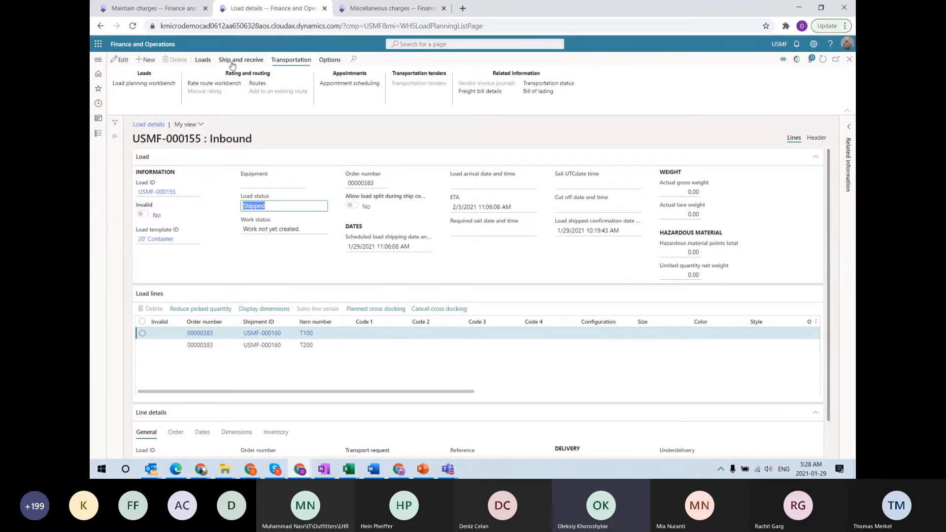
# From the load's freight bill details, generate freight bill invoice number 209
pyautogui.click(498, 93)
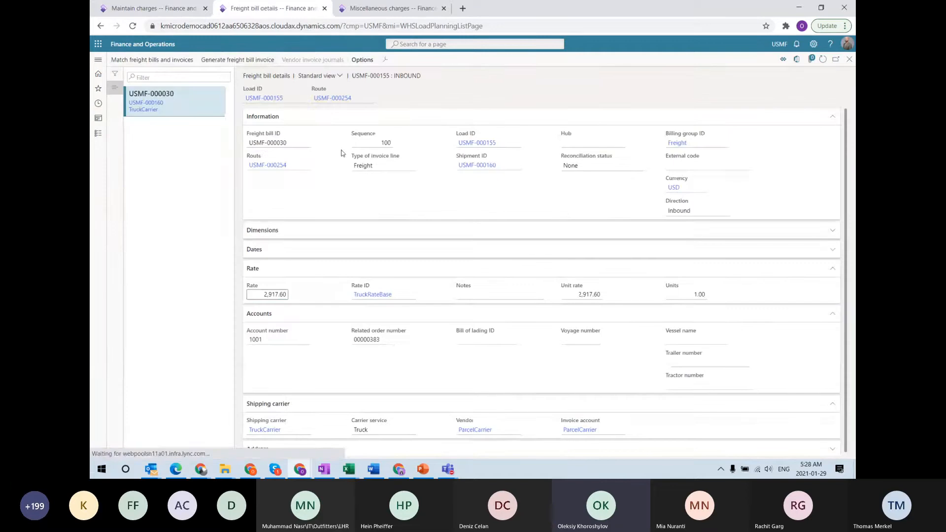
pyautogui.click(264, 66)
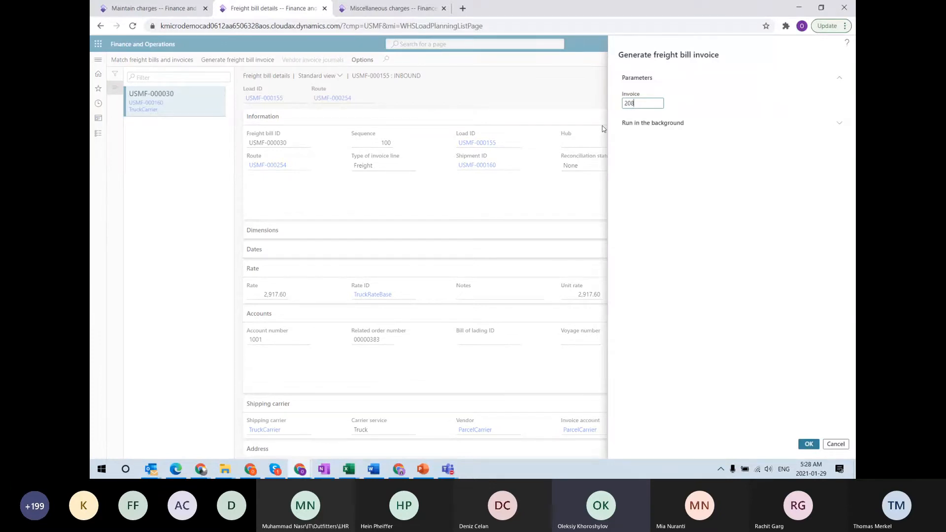
pyautogui.press('BackSpace')
pyautogui.click(808, 444)
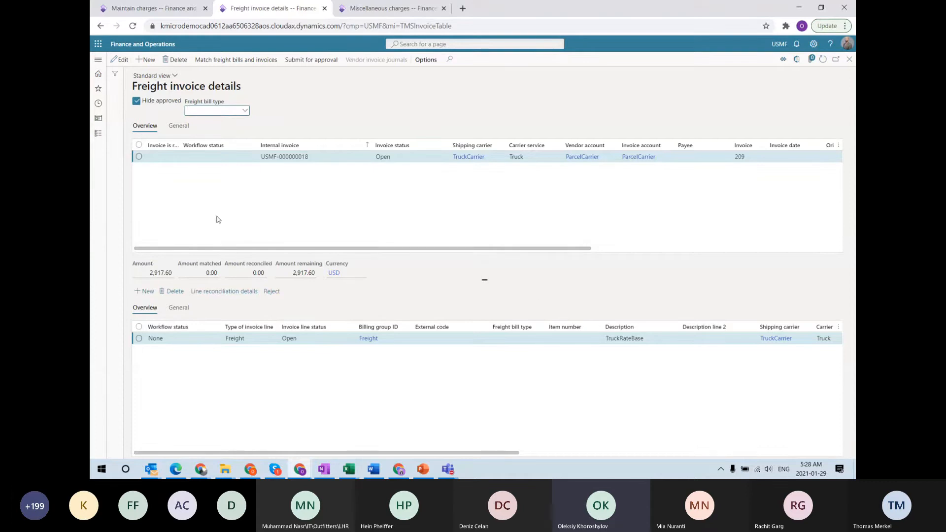
# Put the freight invoice in edit mode and check its 2,917.60 remaining and total amounts
pyautogui.click(122, 59)
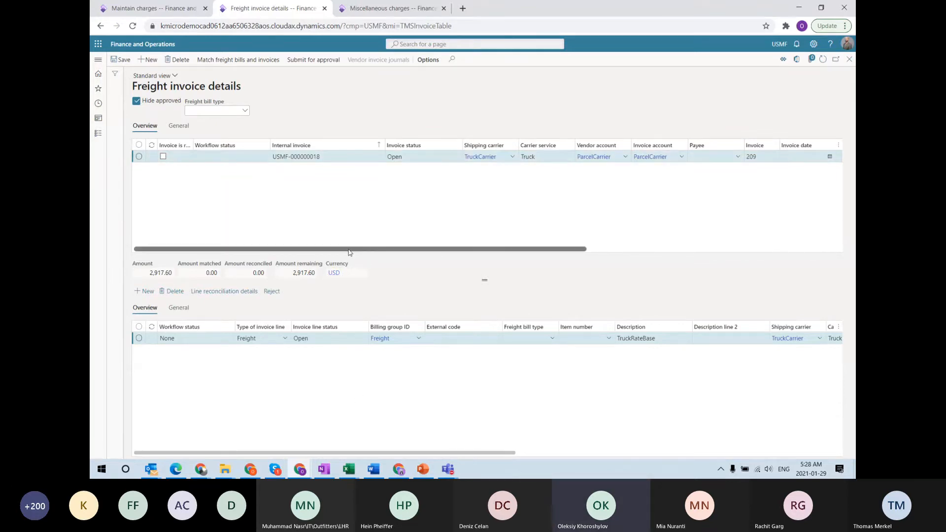
pyautogui.moveTo(349, 252); pyautogui.dragTo(394, 251)
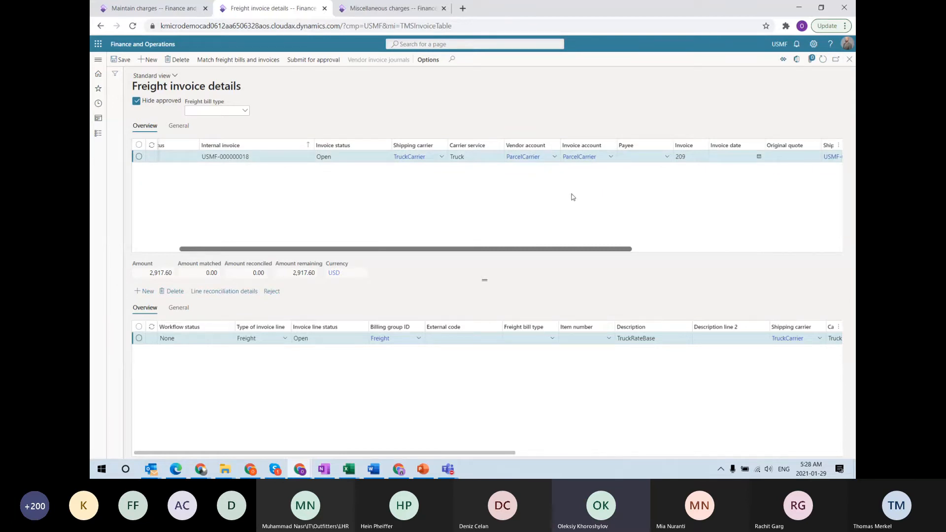
pyautogui.moveTo(581, 249); pyautogui.dragTo(772, 268)
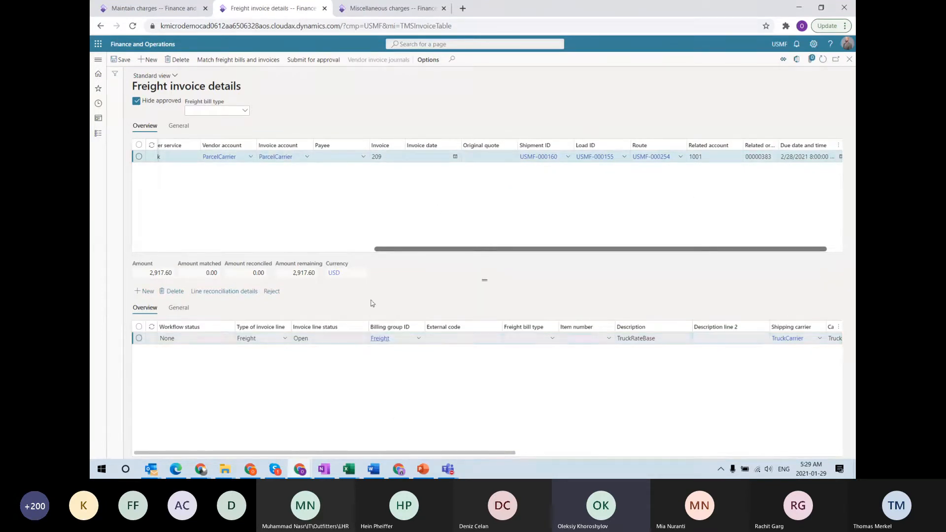
pyautogui.click(301, 273)
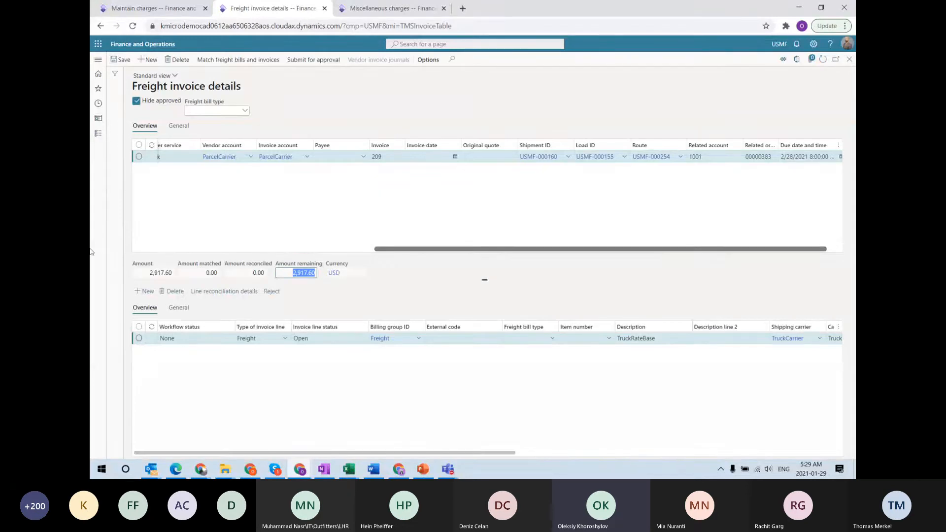
pyautogui.click(168, 273)
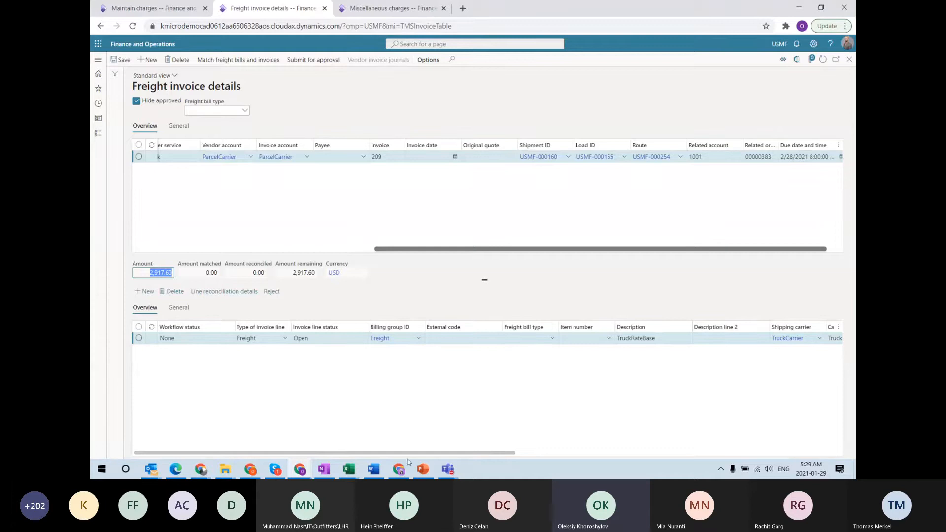
# Check the Freight line's unit price and widen the 'Invoice is ready for automatic processing' column
pyautogui.moveTo(437, 453); pyautogui.dragTo(667, 451)
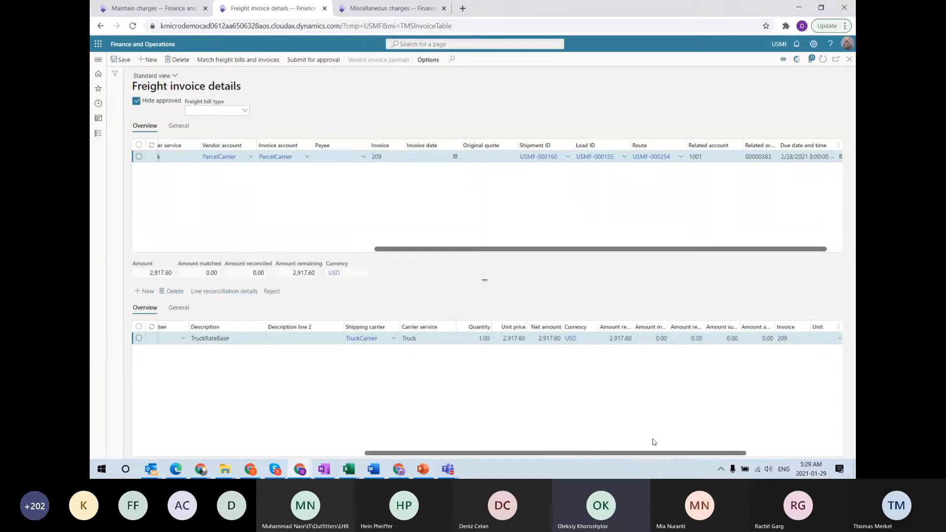
pyautogui.click(608, 338)
pyautogui.click(498, 339)
pyautogui.moveTo(466, 250); pyautogui.dragTo(225, 250)
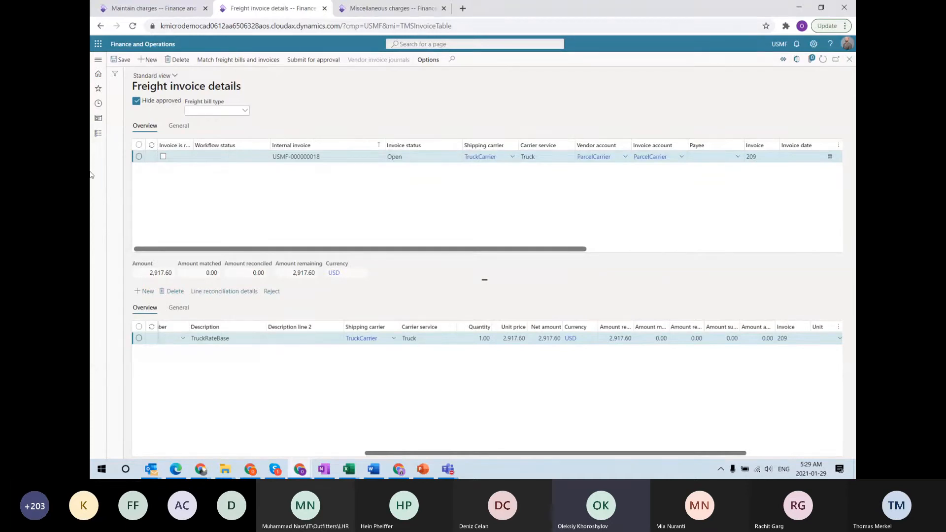
pyautogui.click(171, 160)
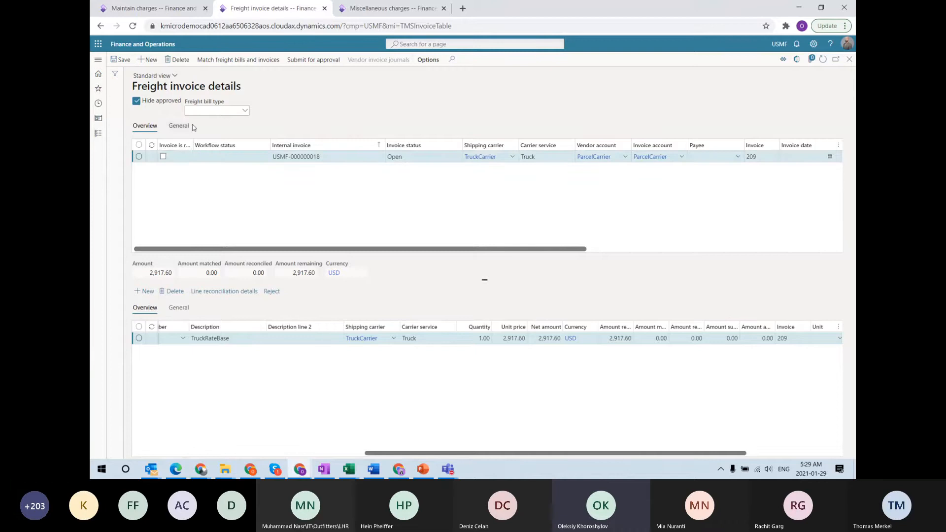
pyautogui.moveTo(193, 145); pyautogui.dragTo(232, 146)
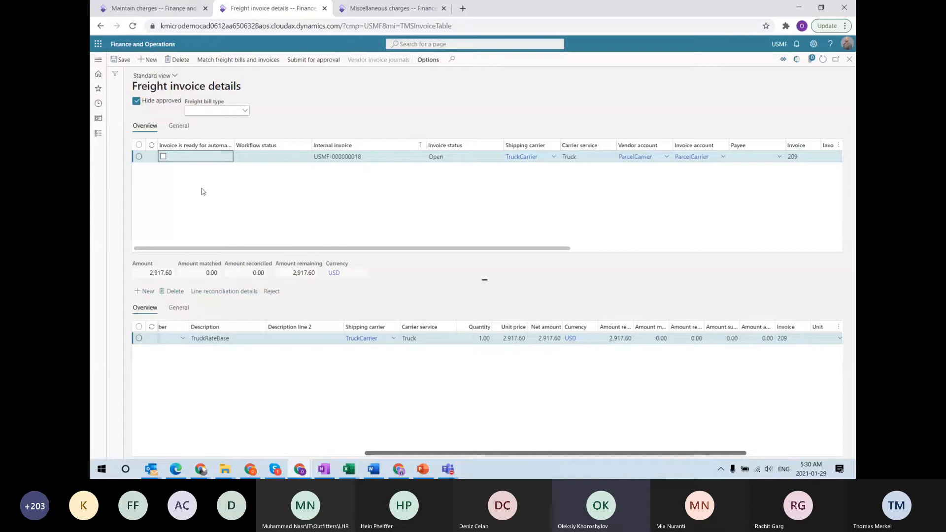
# Tick 'Invoice is ready for automatic processing' on invoice 209 and save it
pyautogui.click(163, 157)
pyautogui.click(114, 60)
# Submit invoice 209 for approval, check the 2,917.60 reconciliation line, then cancel the reconciliation
pyautogui.click(322, 63)
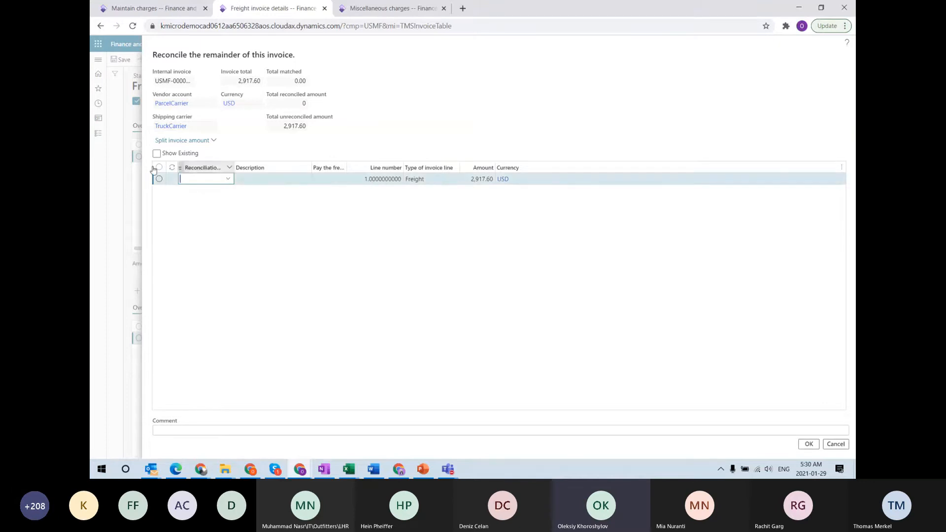
pyautogui.click(488, 179)
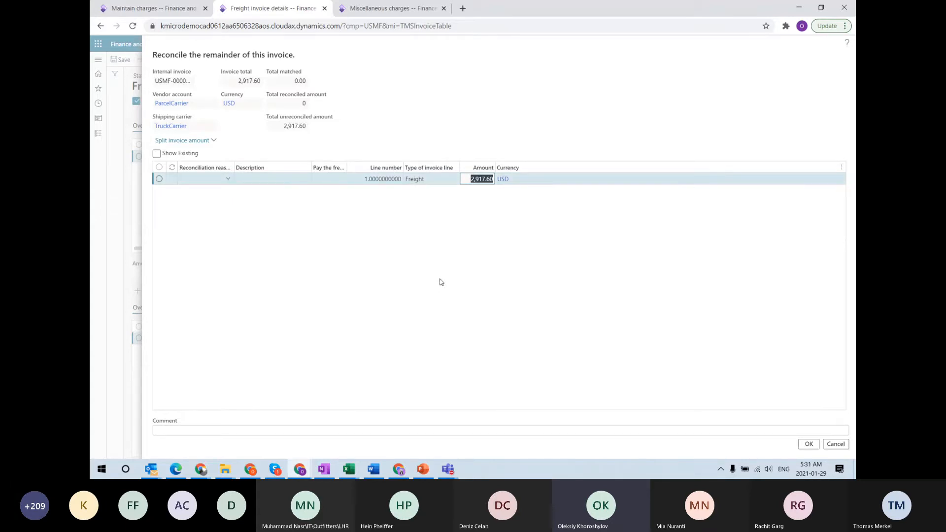
pyautogui.click(832, 447)
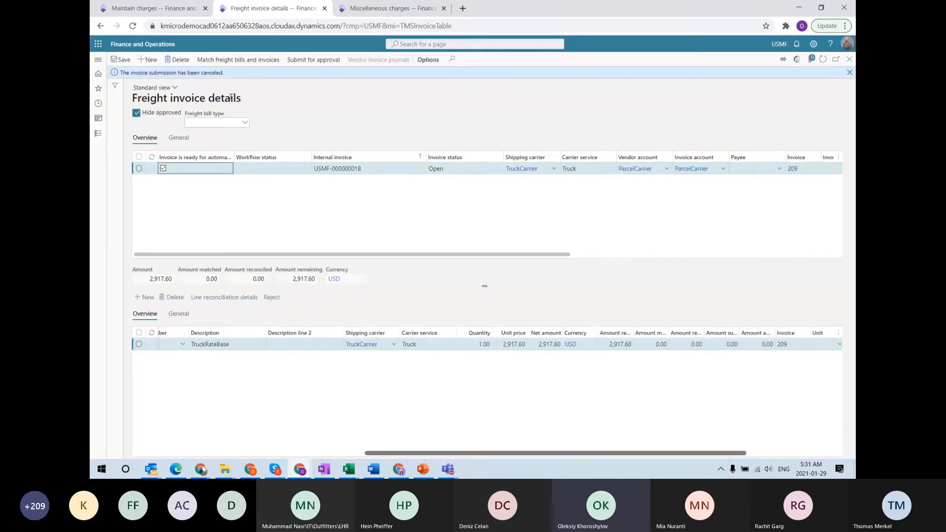
pyautogui.click(227, 65)
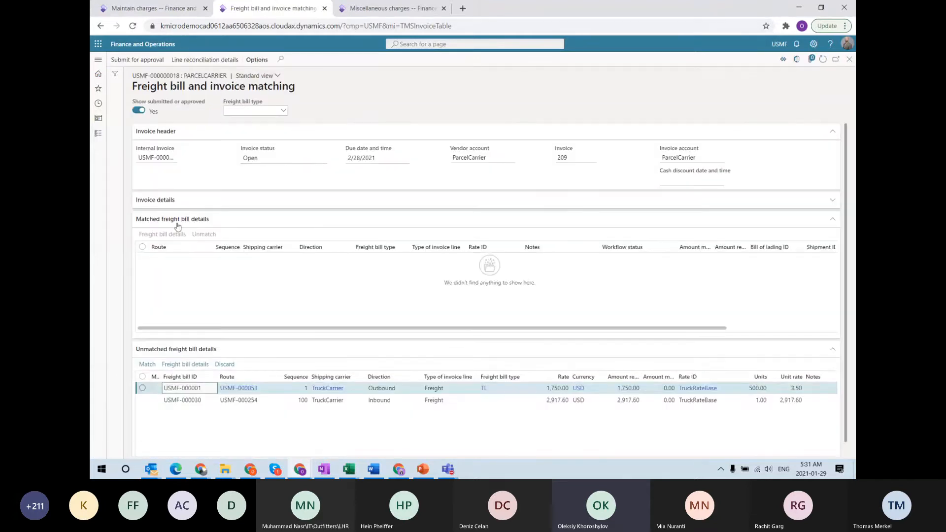
pyautogui.scroll(-1, 184, 347)
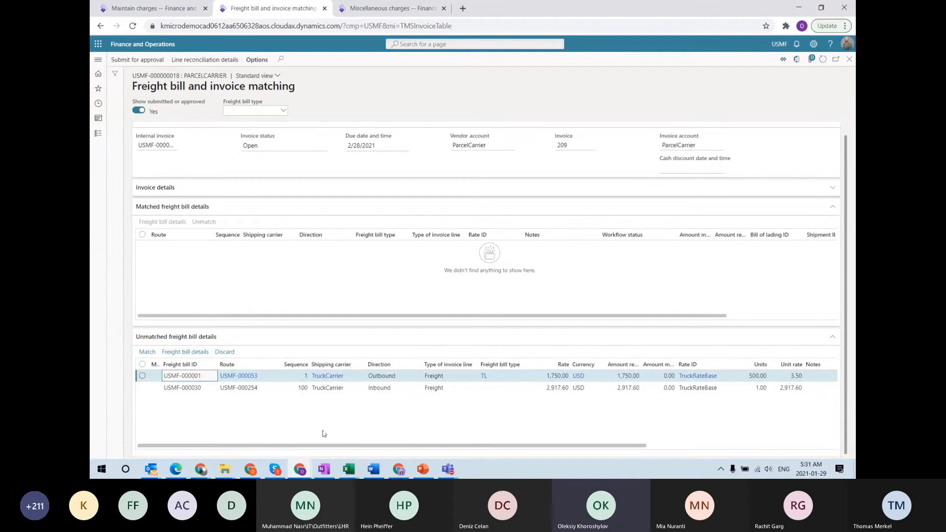
pyautogui.click(146, 358)
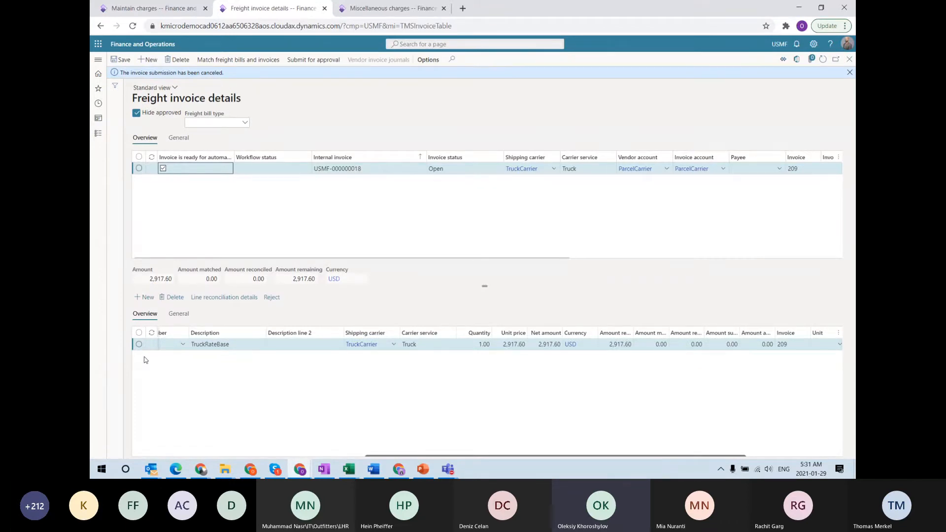
# Run the Transportation management Auto match batch, then open Freight invoice details to see the result
pyautogui.click(98, 60)
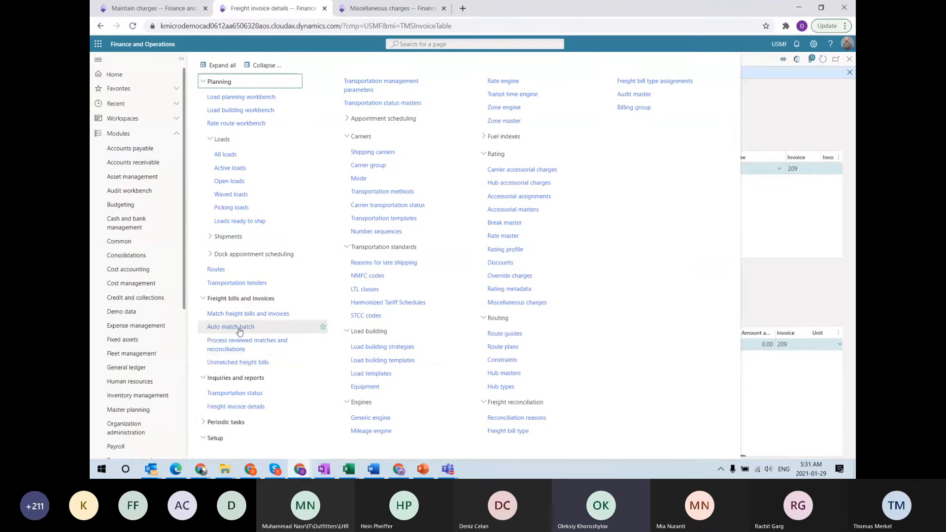
pyautogui.click(771, 194)
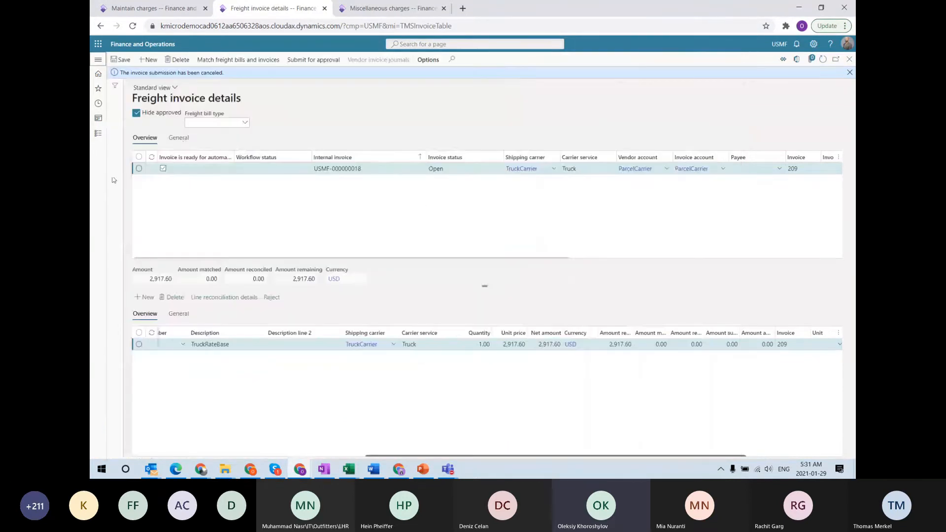
pyautogui.click(98, 59)
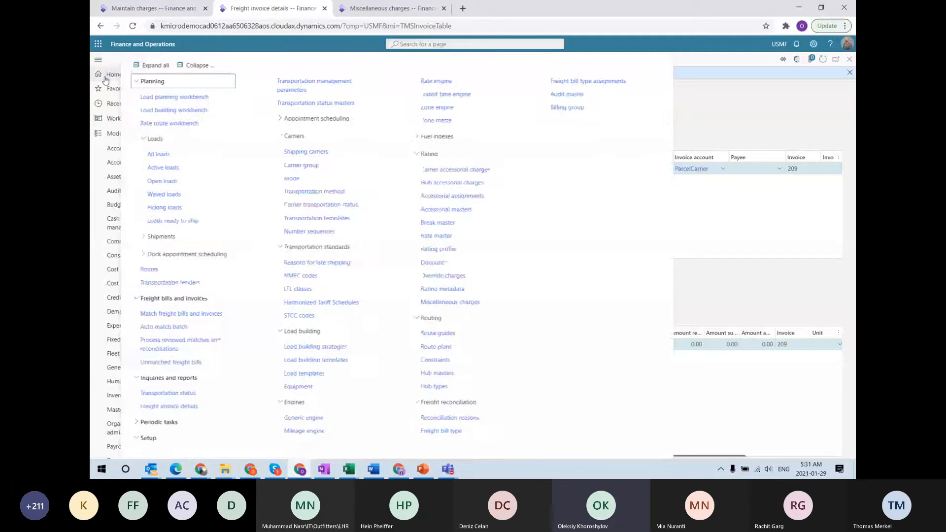
pyautogui.click(241, 328)
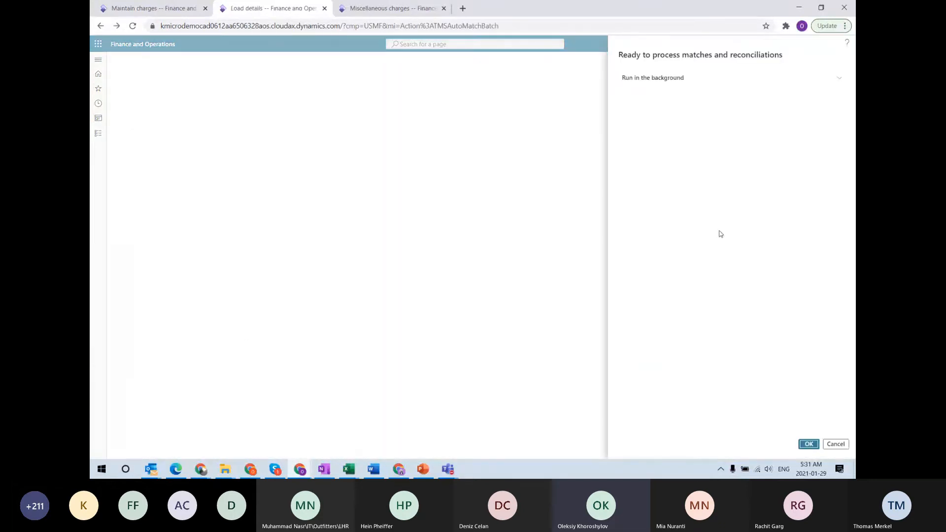
pyautogui.click(807, 445)
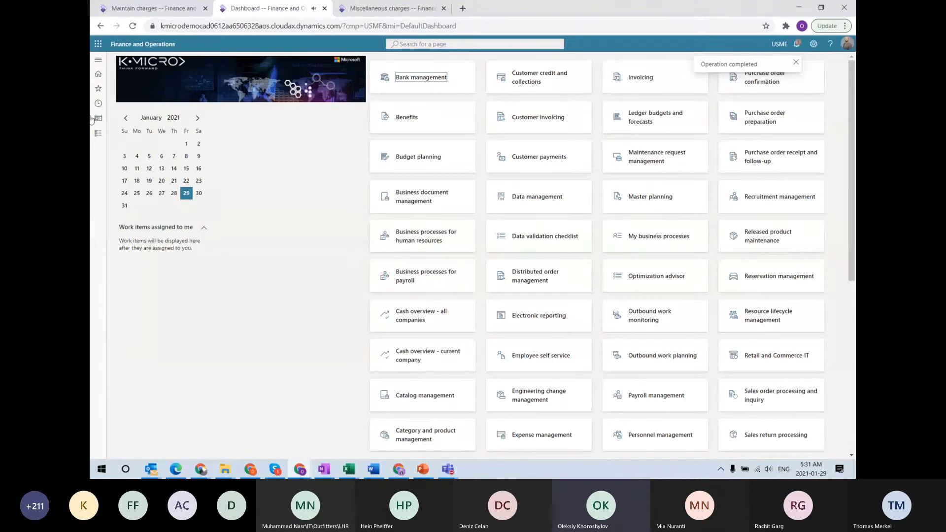
pyautogui.click(100, 60)
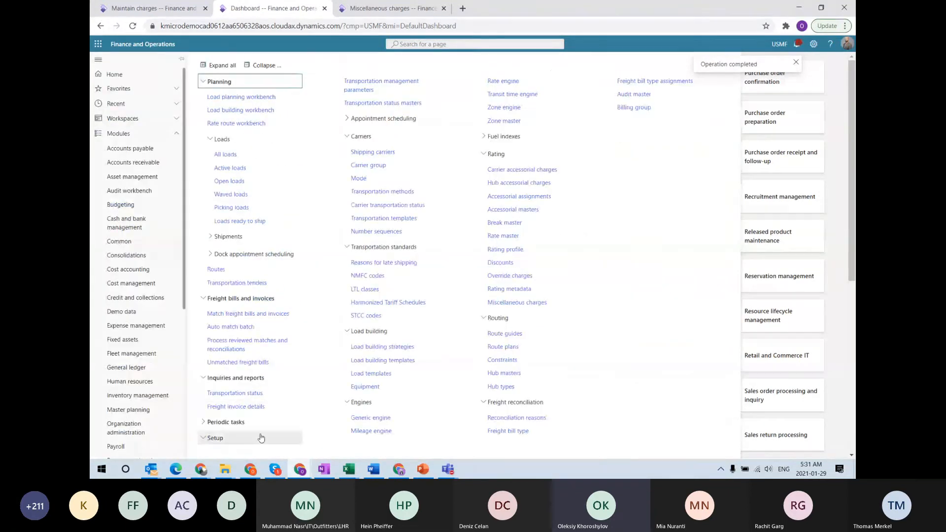
pyautogui.click(230, 410)
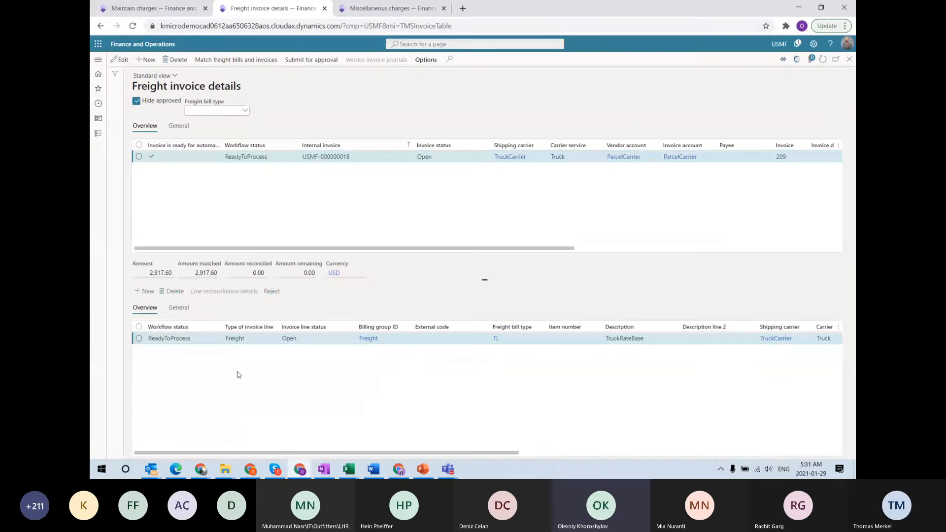
# Highlight invoice 209's ReadyToProcess workflow status, then return to the Miscellaneous charges tab
pyautogui.moveTo(272, 157); pyautogui.dragTo(222, 157)
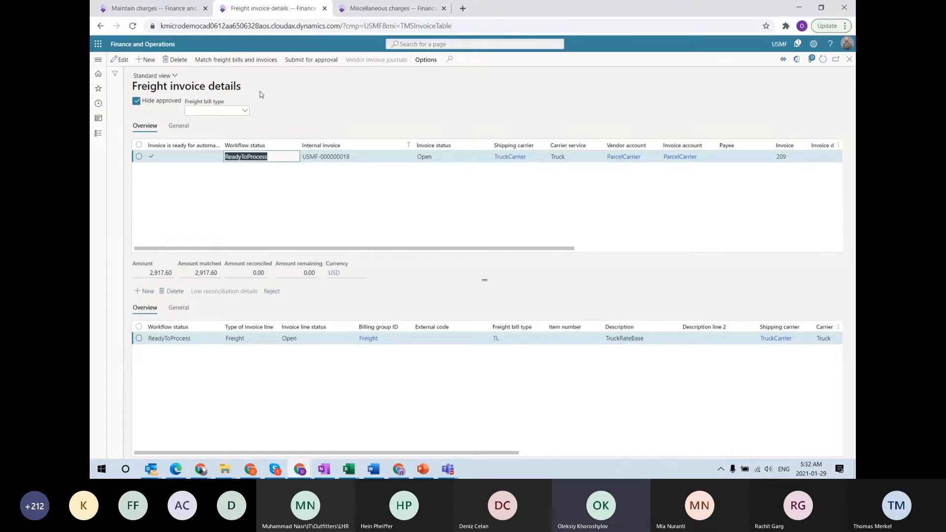
pyautogui.click(384, 11)
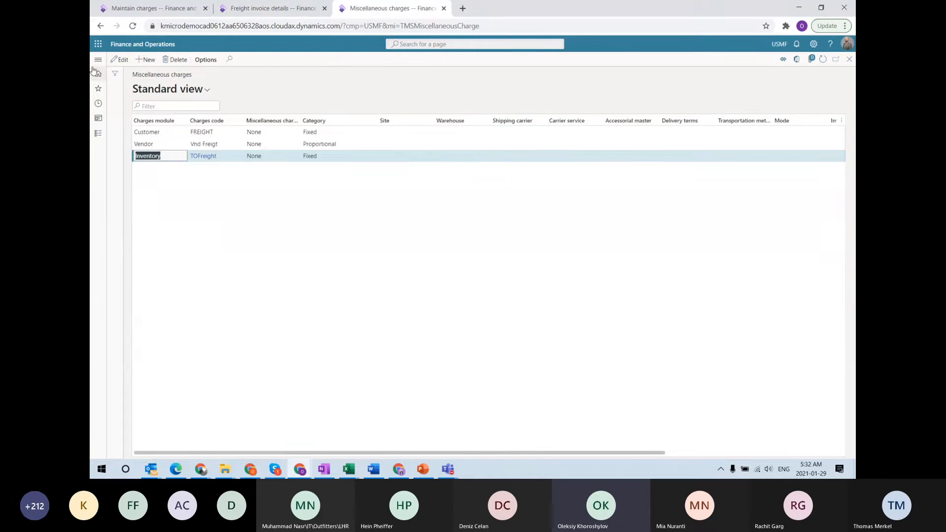
# Review the freight bill type's Billing group ID and Load ID matching fields
pyautogui.click(98, 59)
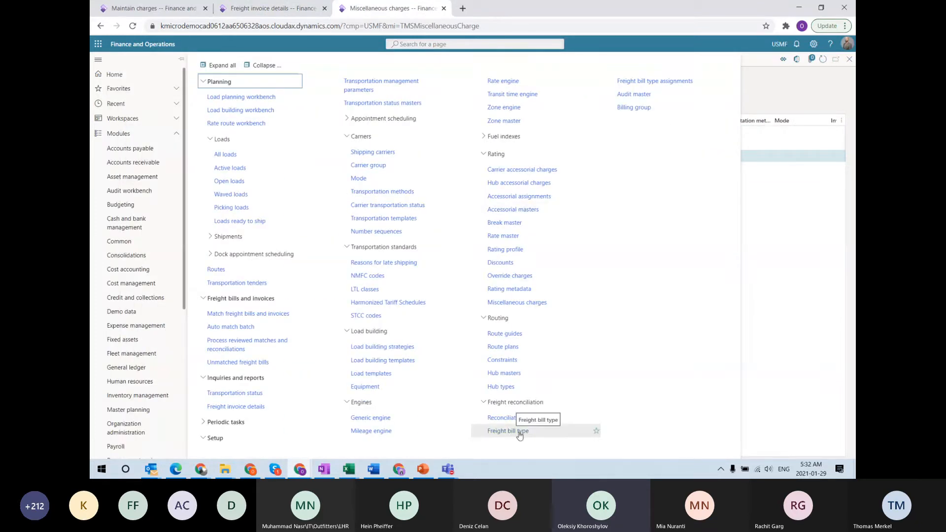
pyautogui.click(520, 435)
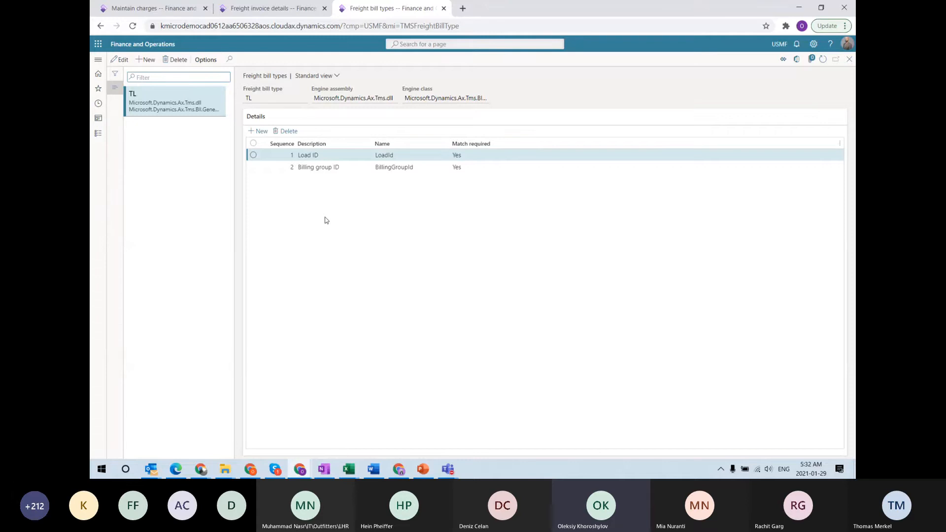
pyautogui.click(308, 167)
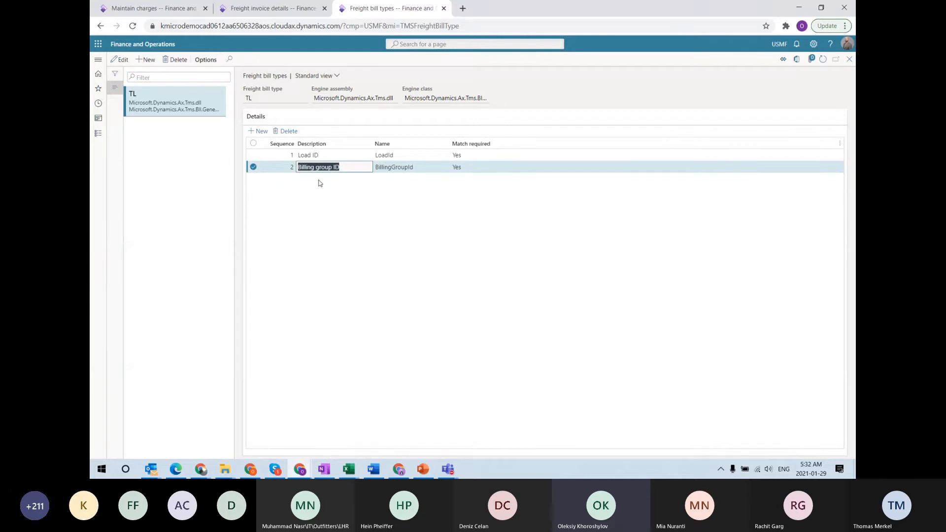
pyautogui.press('Up')
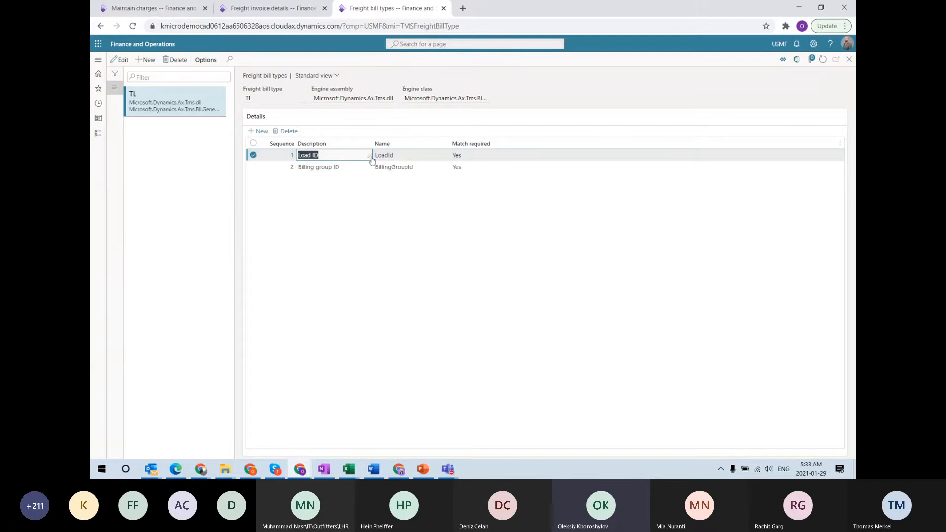
pyautogui.click(412, 167)
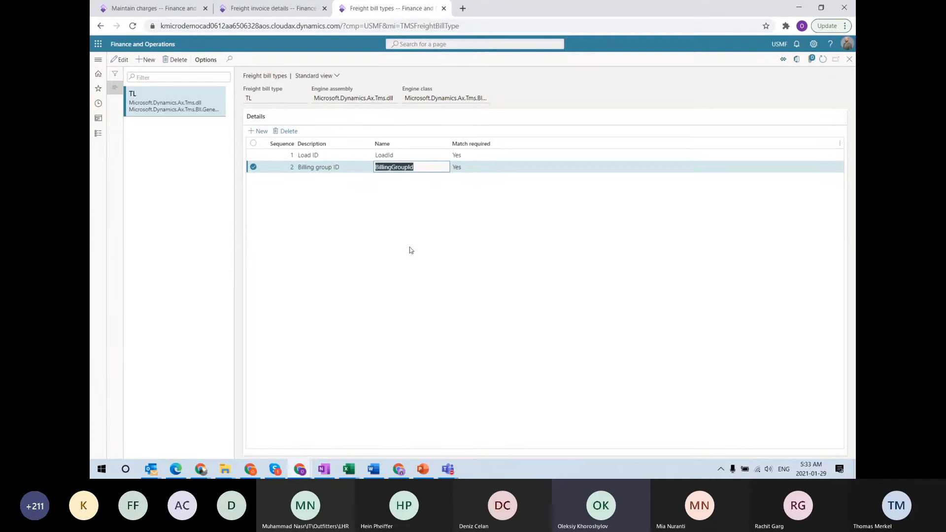
# Check freight invoice 209's ReadyToProcess workflow status, then bring up PowerPoint's General flow slide
pyautogui.click(275, 9)
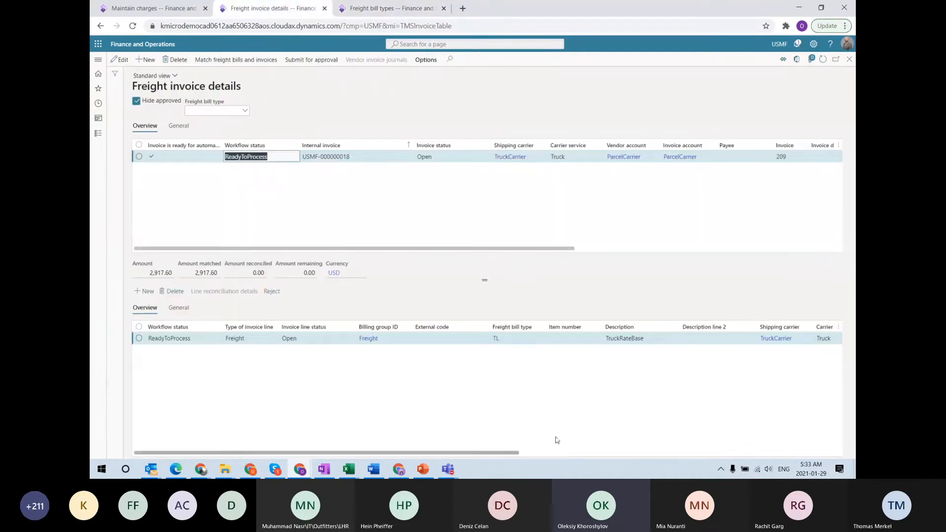
pyautogui.click(466, 453)
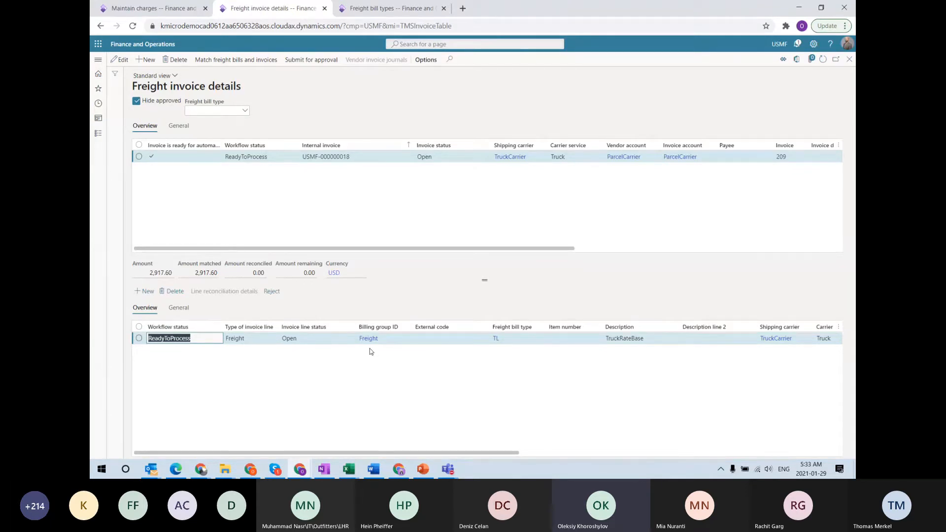
pyautogui.click(393, 9)
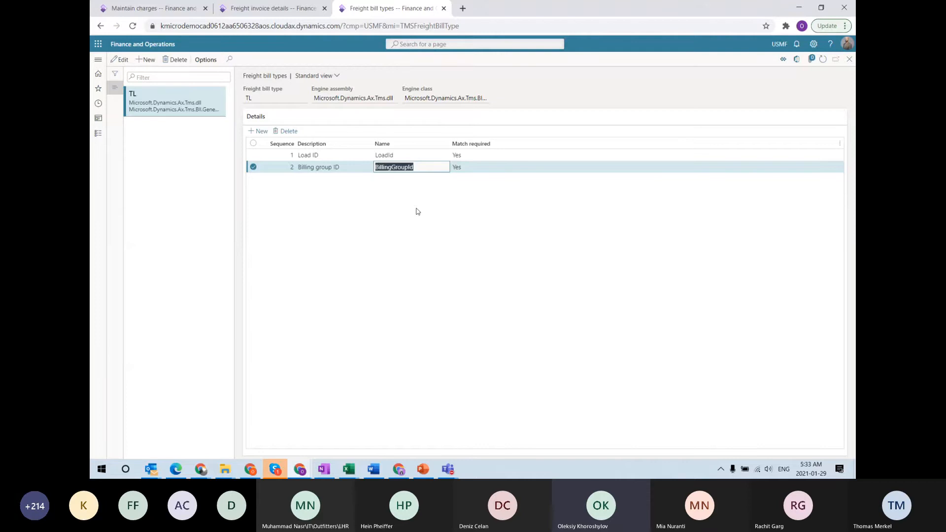
pyautogui.click(275, 8)
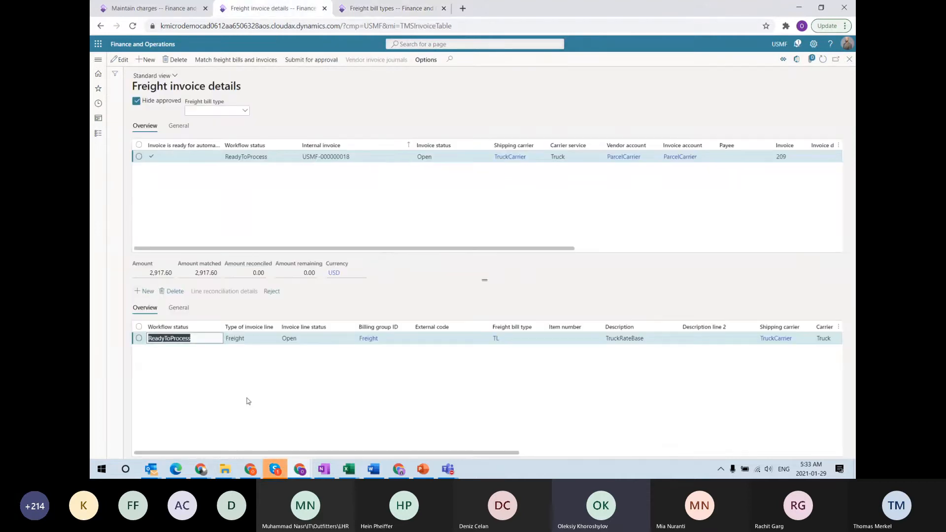
pyautogui.click(265, 157)
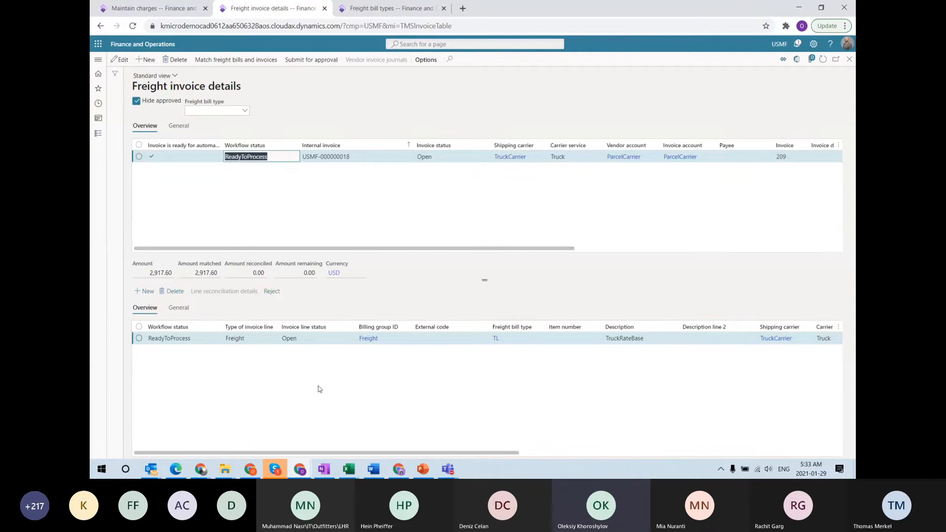
pyautogui.click(425, 475)
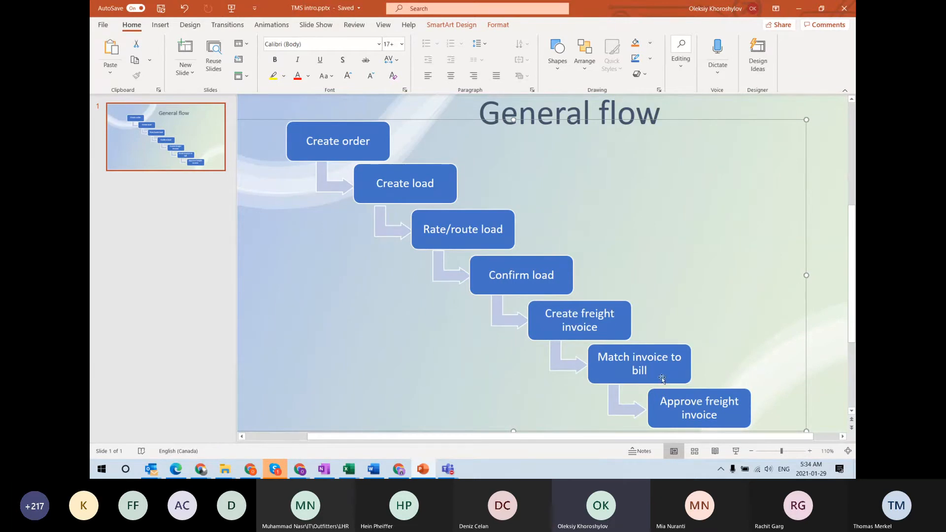
# Minimize PowerPoint to show invoice 209's Freight invoice details again
pyautogui.click(798, 10)
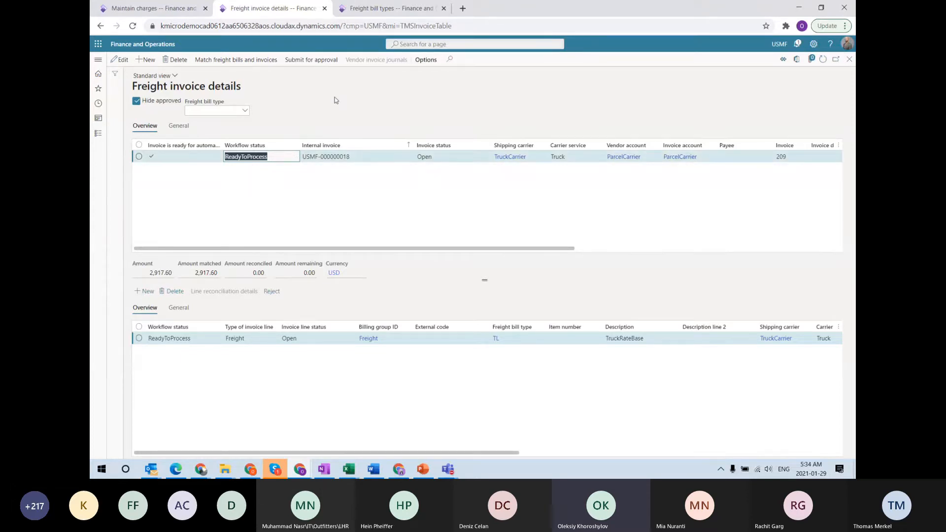
# Submit freight invoice 209 for approval and open the Transportation management All loads list
pyautogui.click(304, 63)
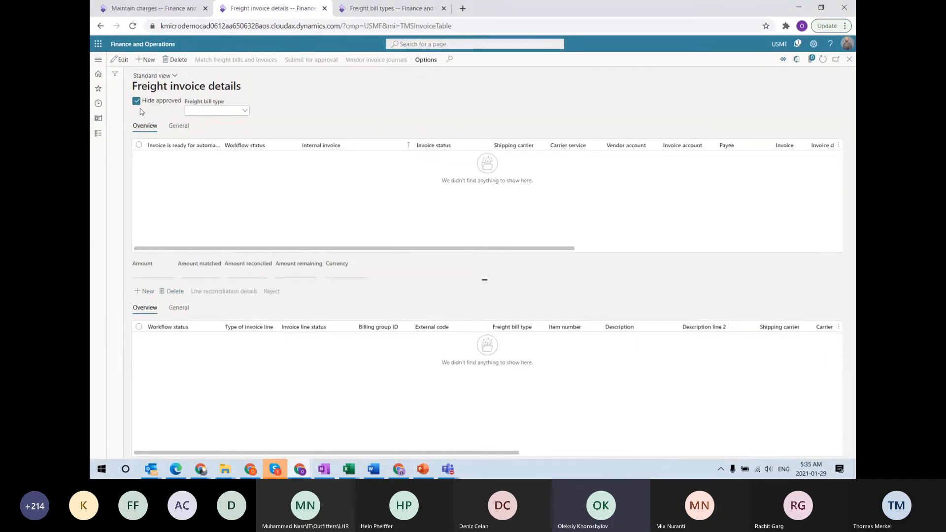
pyautogui.click(96, 62)
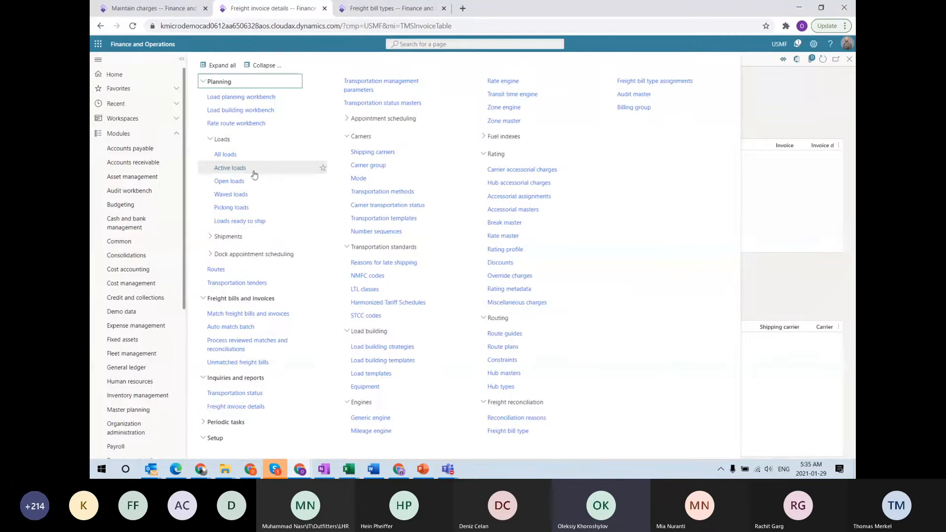
pyautogui.click(235, 155)
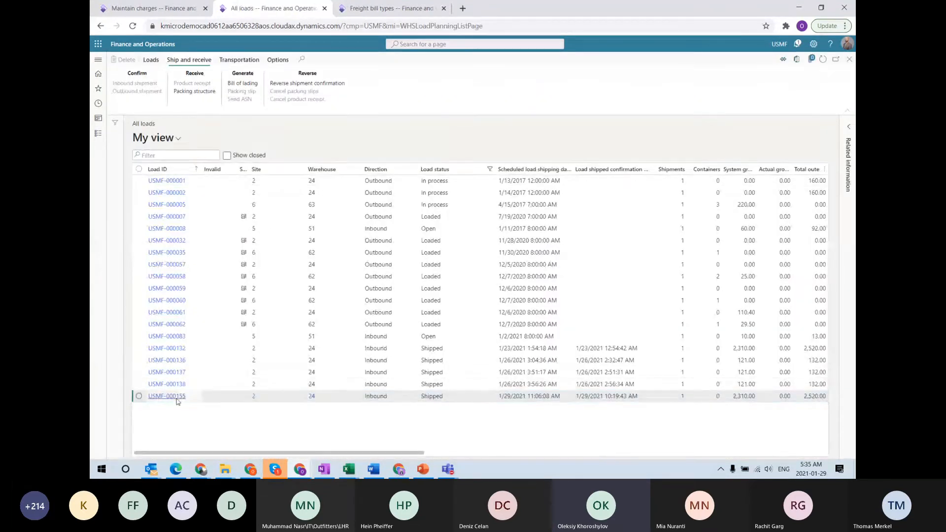
# Open load USMF-000155 and display its vendor invoice journals, listing journal 00468
pyautogui.click(177, 398)
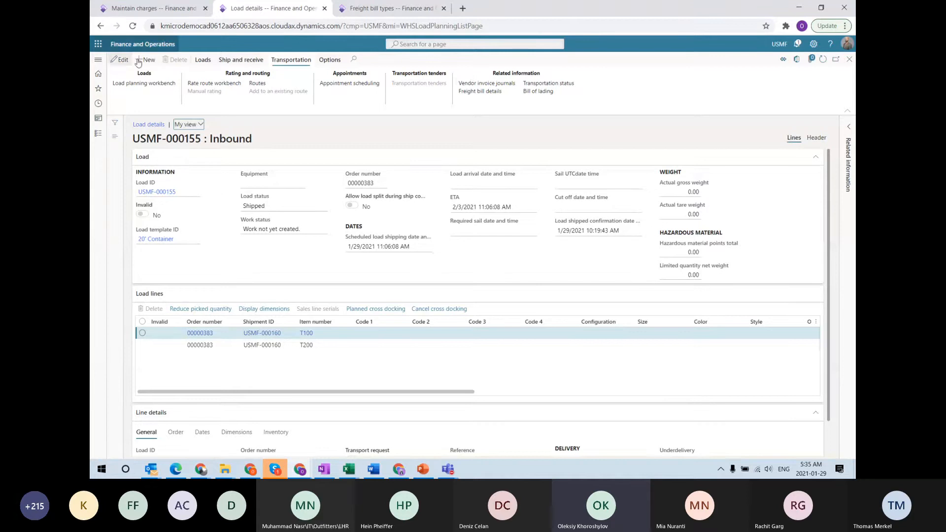
pyautogui.click(504, 85)
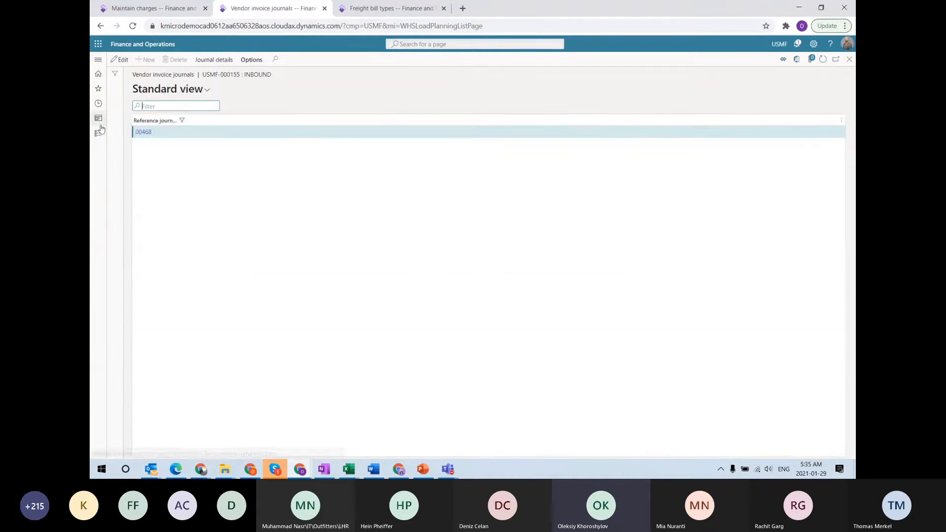
# Review journal 00468's description with its invoice and load numbers, then open its lines
pyautogui.click(214, 60)
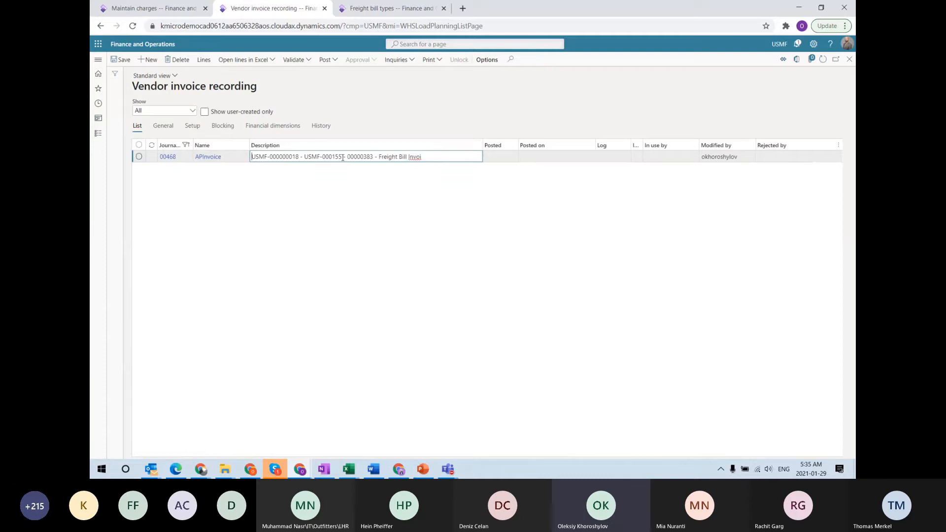
pyautogui.moveTo(343, 157); pyautogui.dragTo(202, 161)
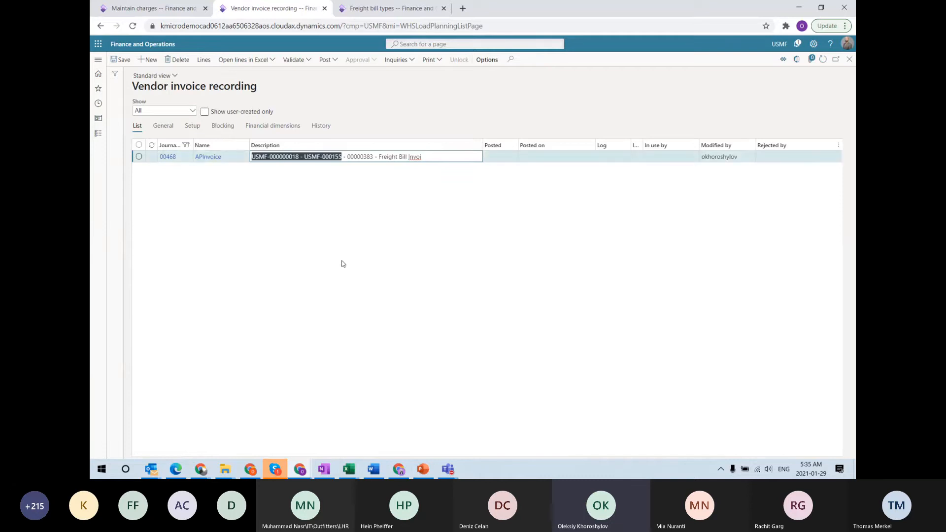
pyautogui.click(384, 221)
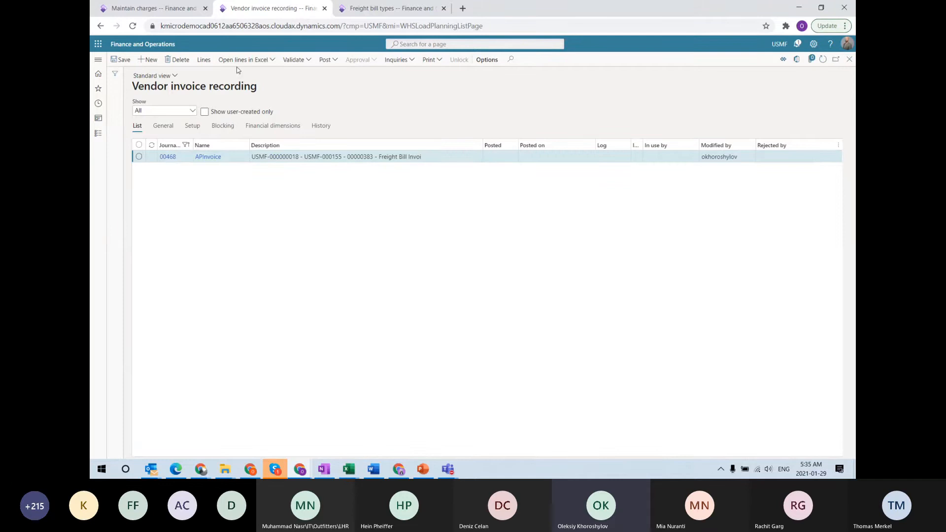
pyautogui.click(210, 64)
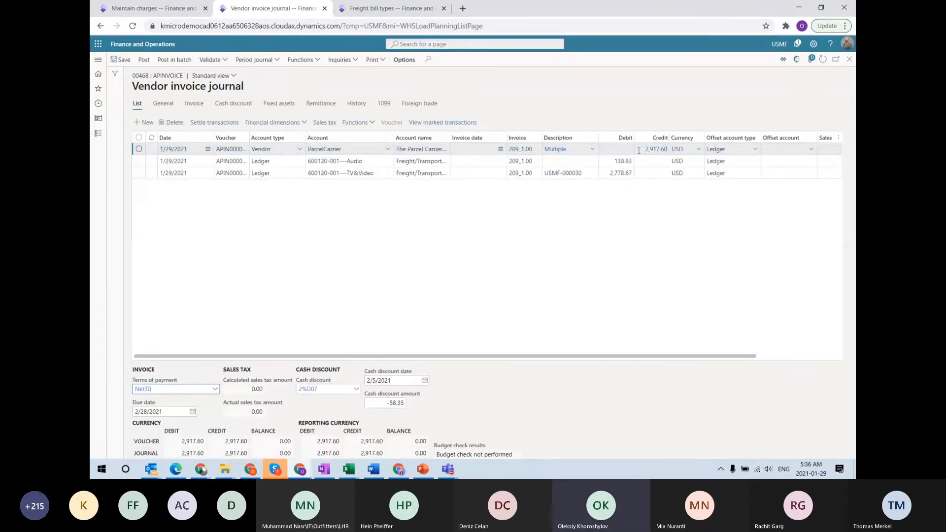
pyautogui.click(665, 149)
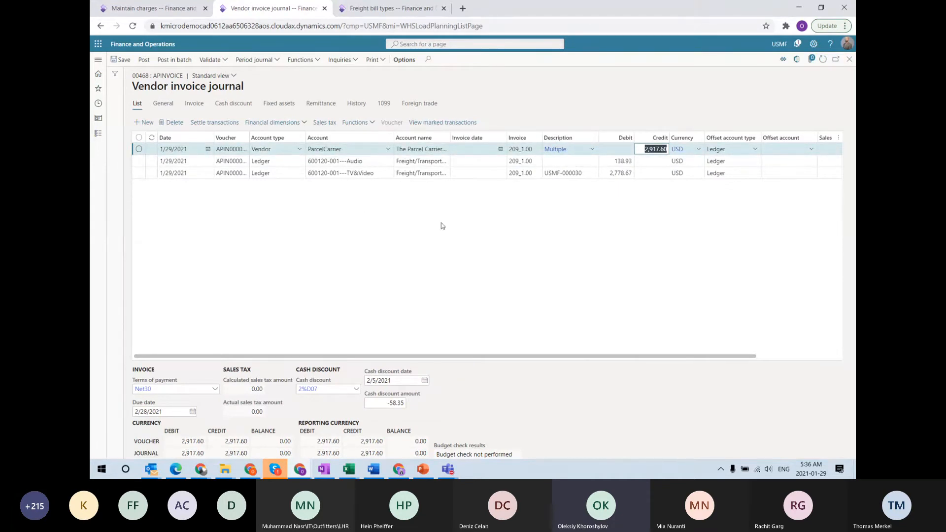
pyautogui.click(620, 165)
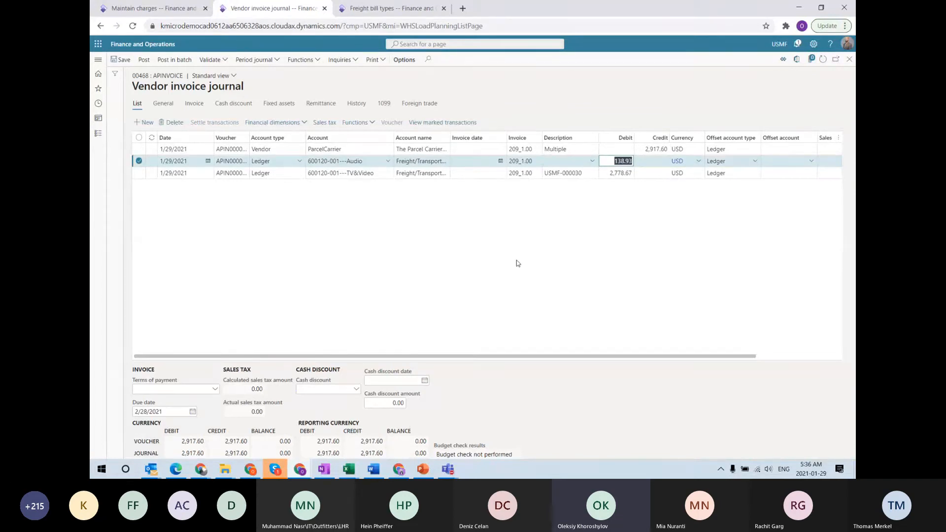
pyautogui.click(609, 173)
pyautogui.press('Up')
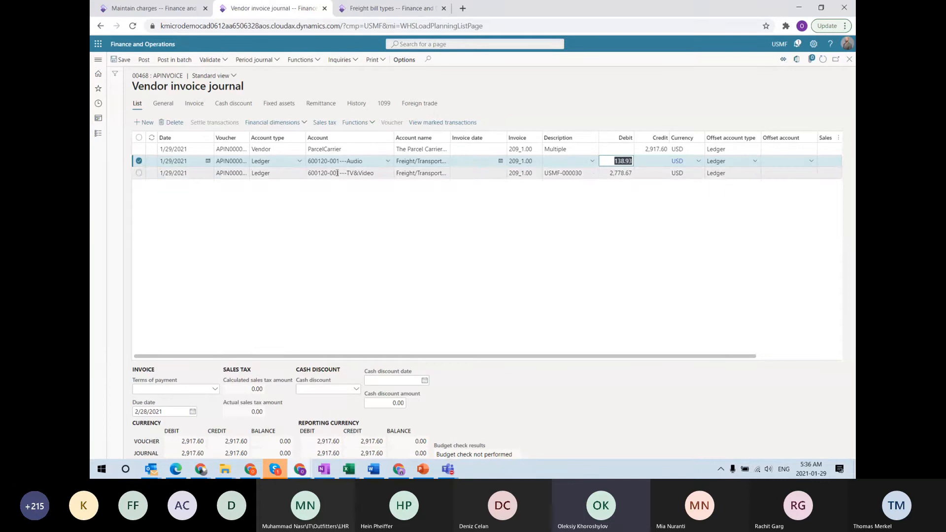
pyautogui.moveTo(314, 160)
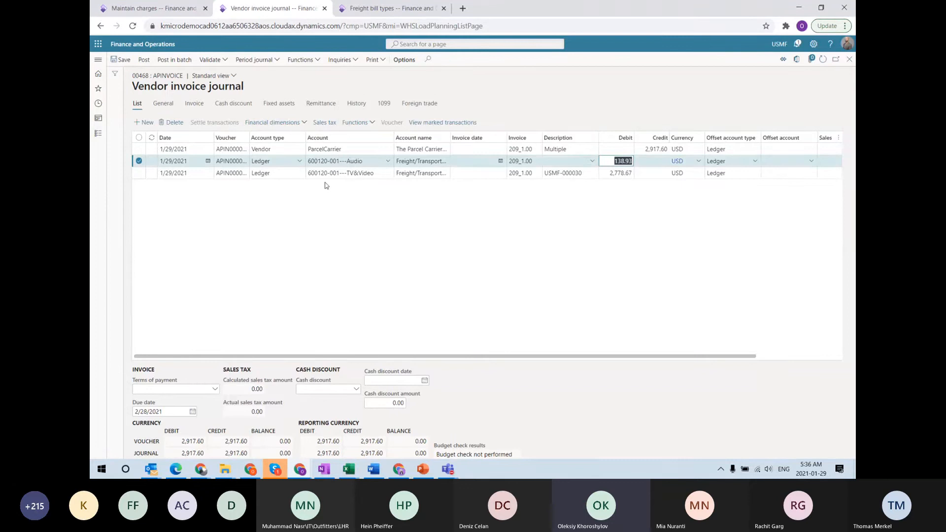
pyautogui.click(361, 161)
pyautogui.doubleClick(366, 173)
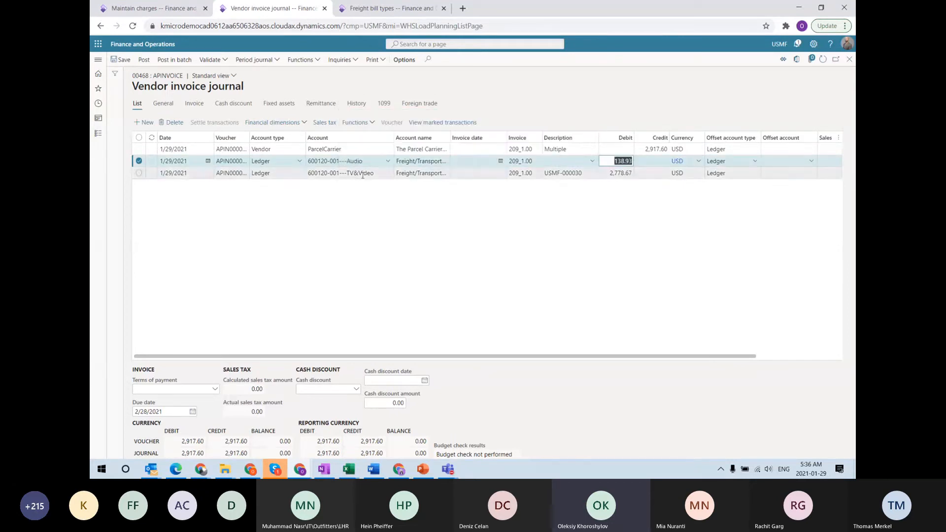
pyautogui.click(416, 288)
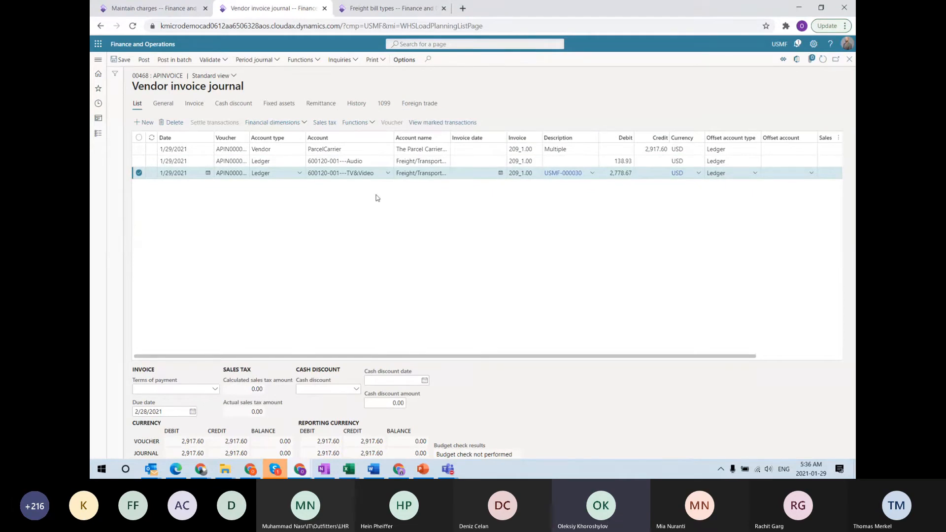
# Show purchase order 00000383's financial dimensions for line T100: BusinessUnit 001, ItemGroup Audio
pyautogui.click(147, 8)
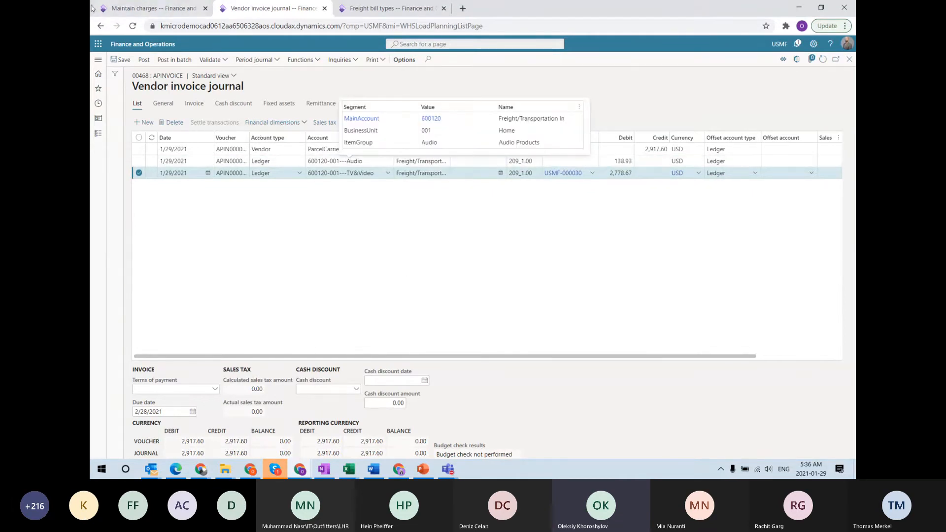
pyautogui.press('Escape')
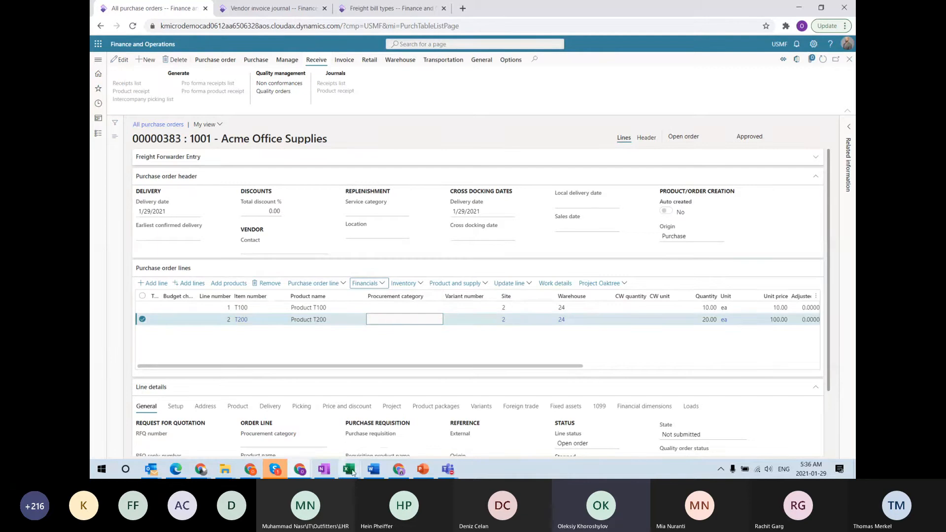
pyautogui.scroll(-2, 367, 410)
pyautogui.click(645, 327)
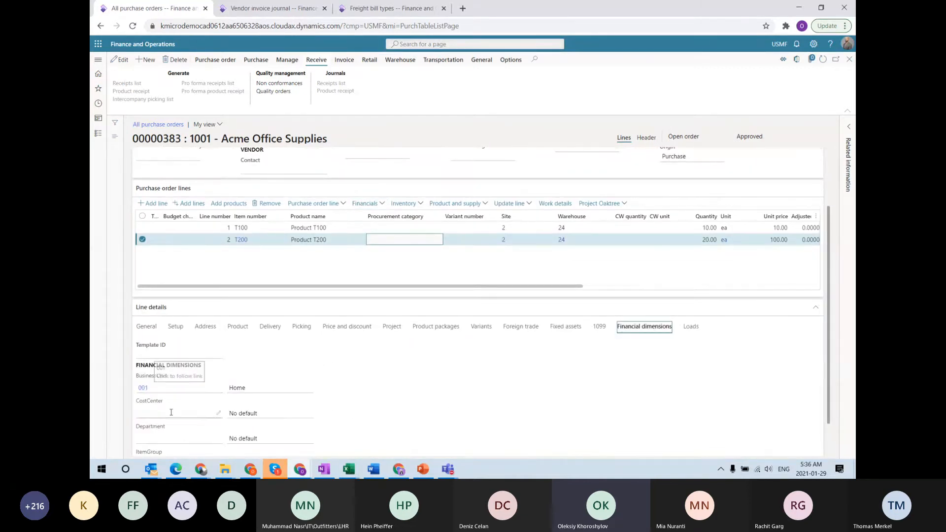
pyautogui.scroll(-1, 179, 402)
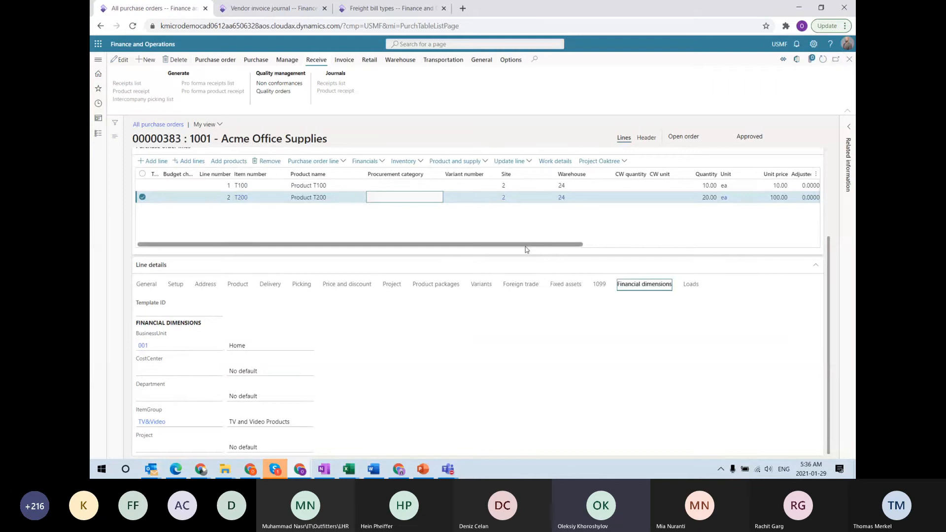
pyautogui.click(642, 185)
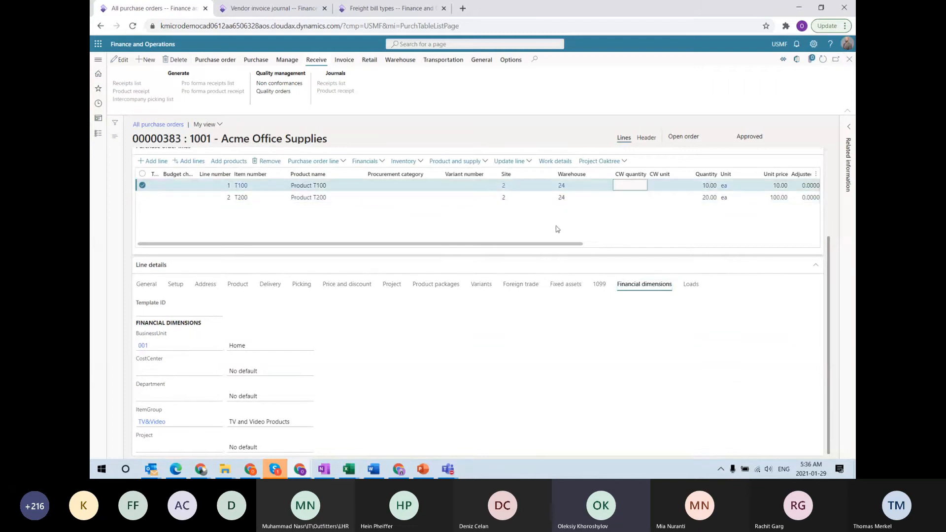
# Compare with the vendor invoice journal, then highlight purchase order 00000383's Approved status
pyautogui.click(390, 8)
pyautogui.click(235, 9)
pyautogui.click(507, 276)
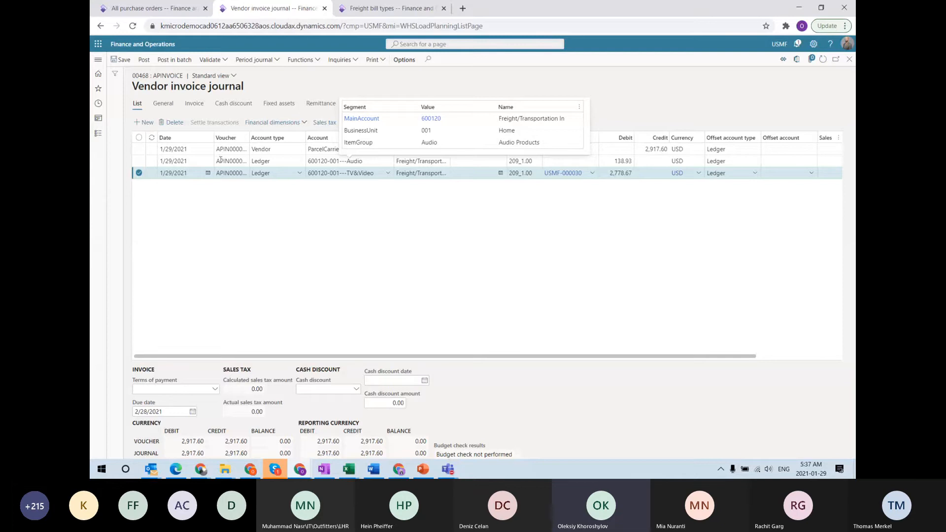
pyautogui.click(151, 8)
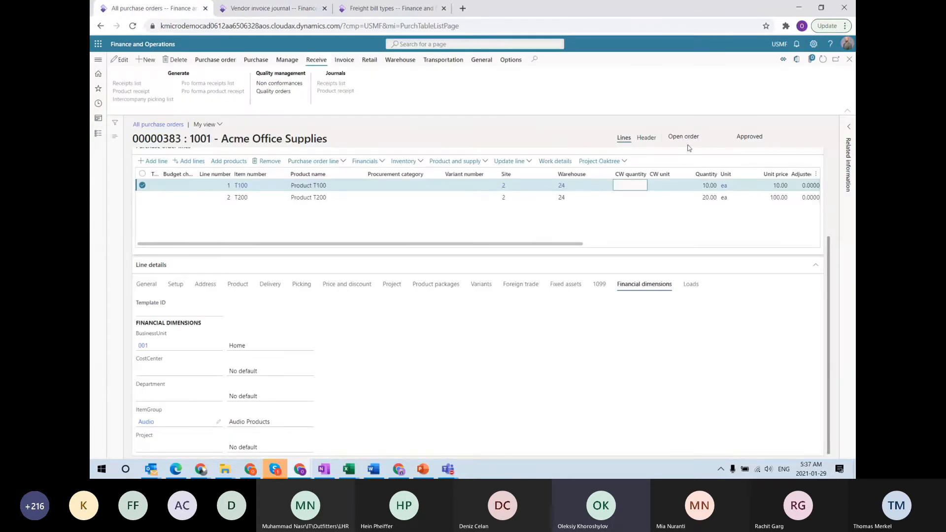
pyautogui.doubleClick(750, 137)
pyautogui.click(469, 134)
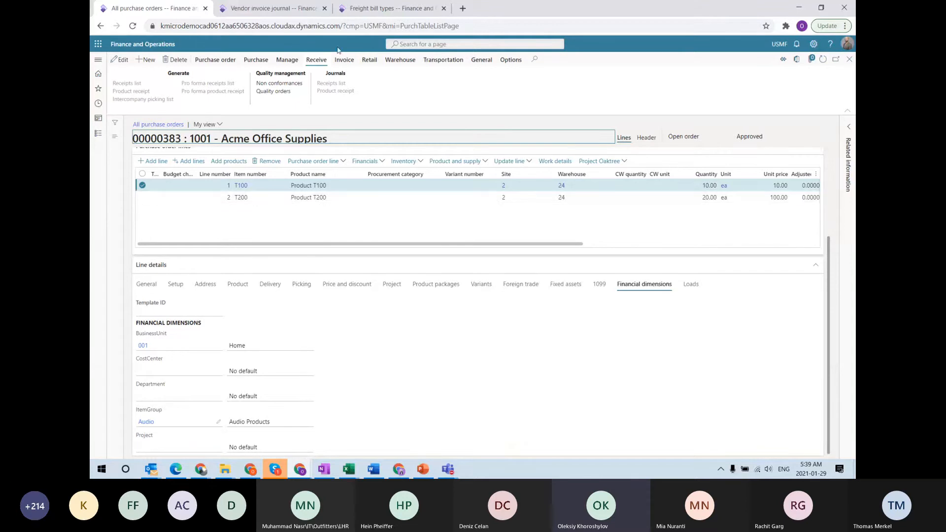
# Go to Inventory management > Outbound orders > Transfer order and create transfer order 000056
pyautogui.click(98, 60)
pyautogui.scroll(-5, 111, 400)
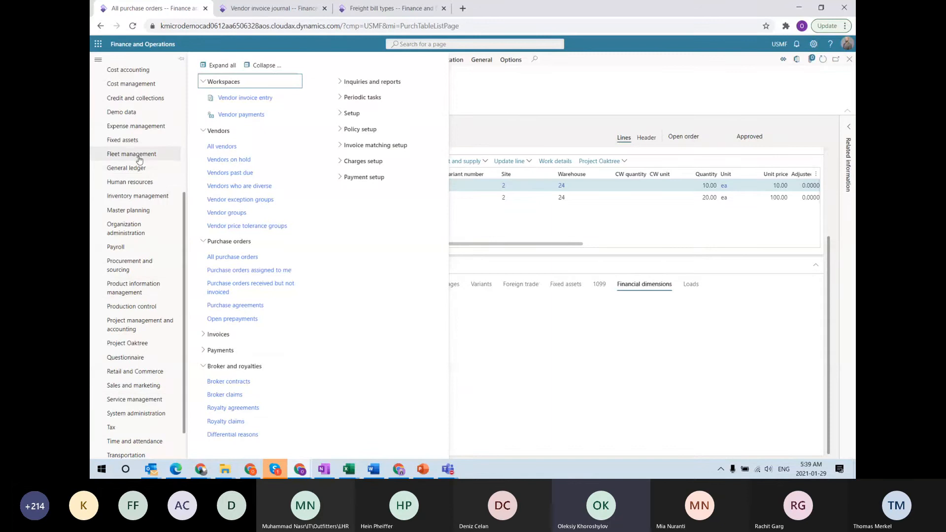
pyautogui.click(128, 201)
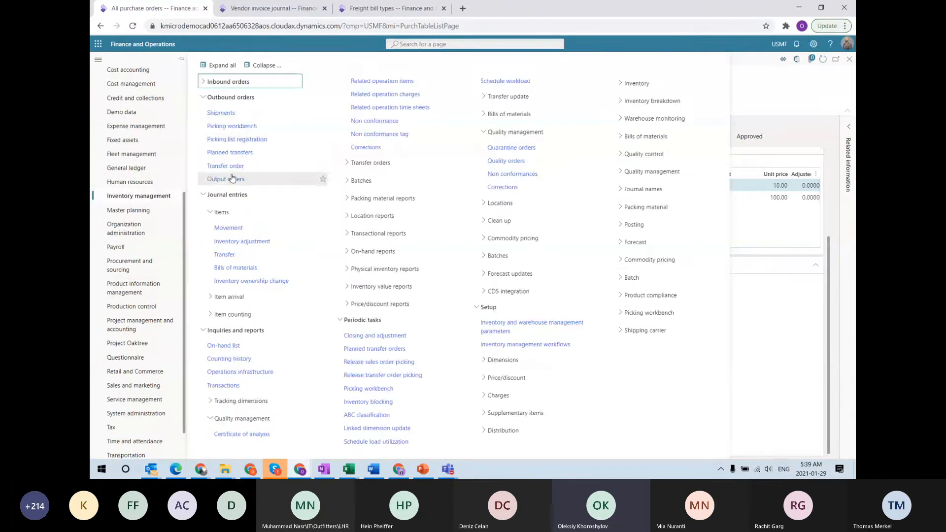
pyautogui.click(237, 174)
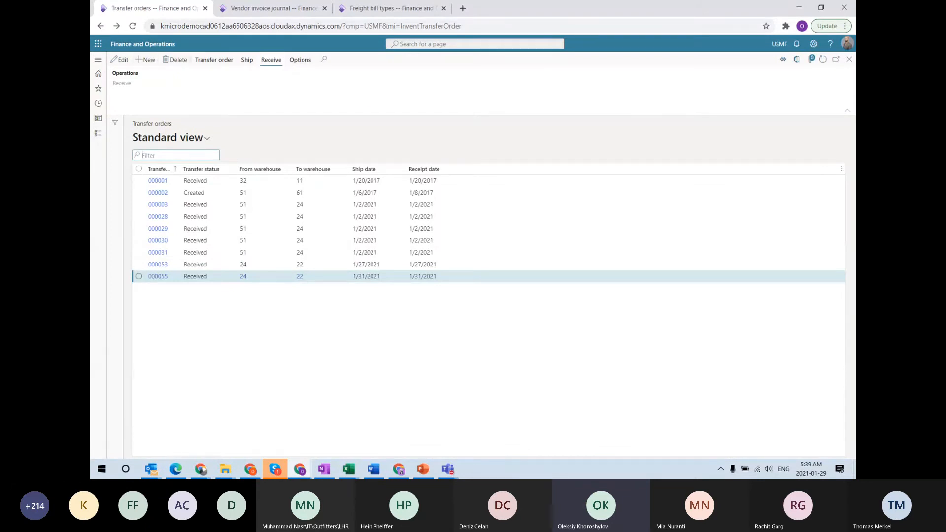
pyautogui.click(152, 59)
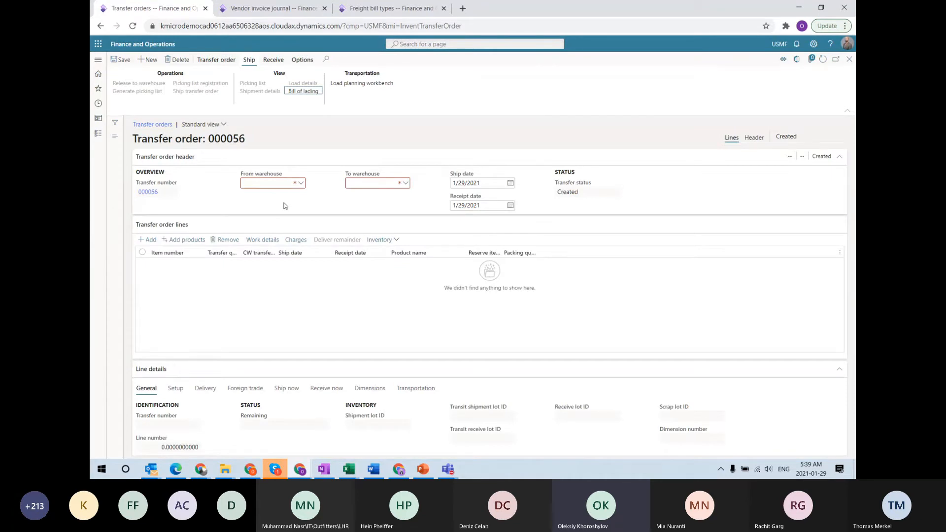
# Set transfer order 000056's from warehouse to 24 and to warehouse to 22
pyautogui.press('Tab')
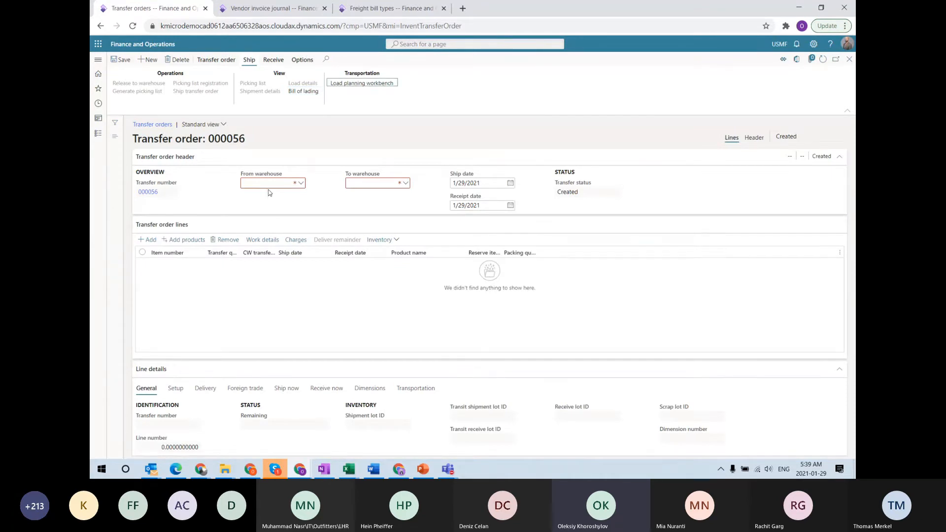
pyautogui.click(267, 184)
pyautogui.write('24')
pyautogui.press('Tab')
pyautogui.write('22')
pyautogui.press('Tab')
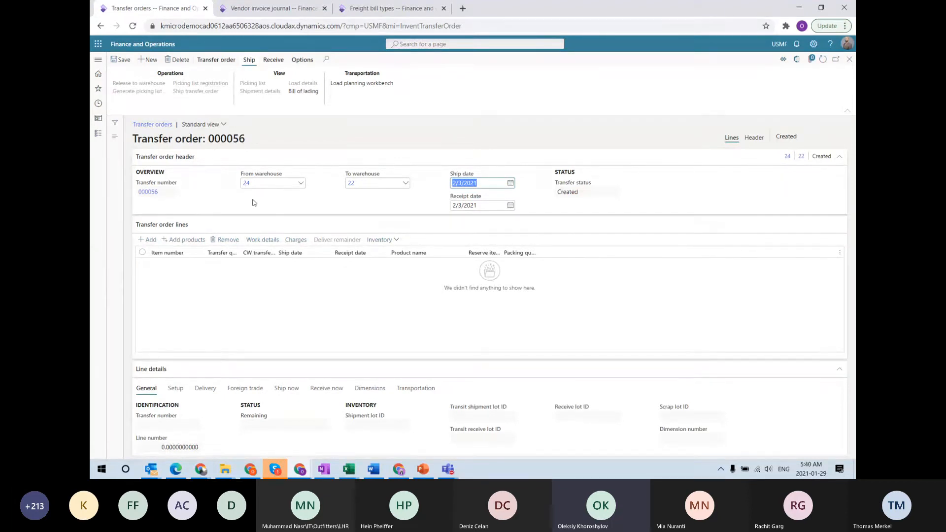
# Add transfer order lines for items T100 and T200, quantity 1 each
pyautogui.click(144, 240)
pyautogui.write('t100')
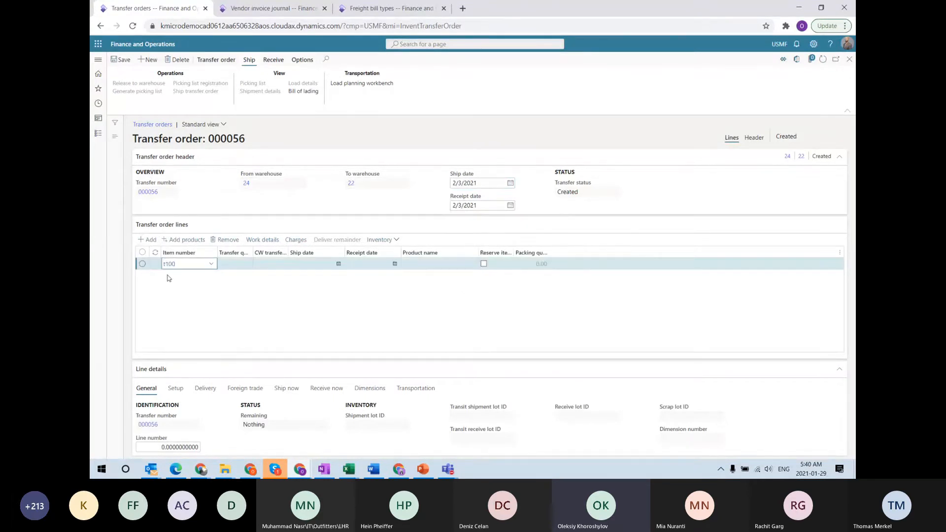
pyautogui.press('Tab')
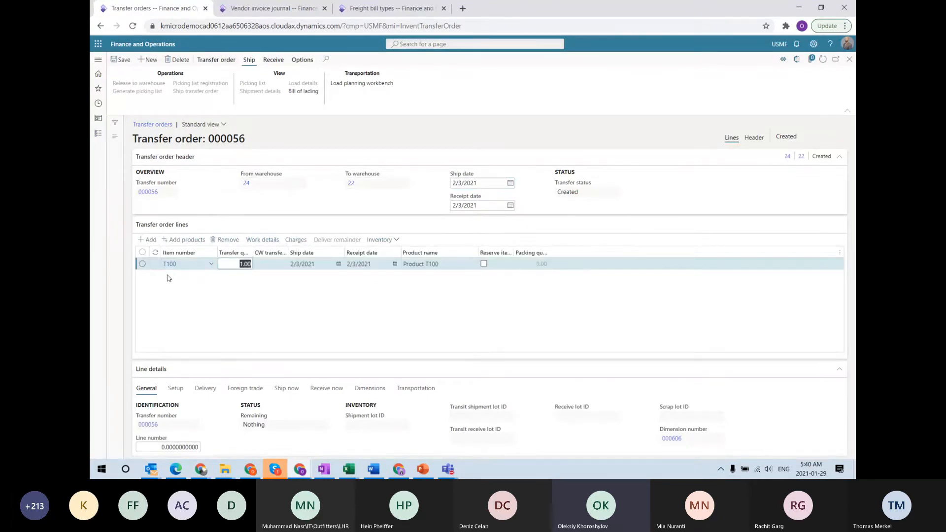
pyautogui.press('Down')
pyautogui.click(168, 277)
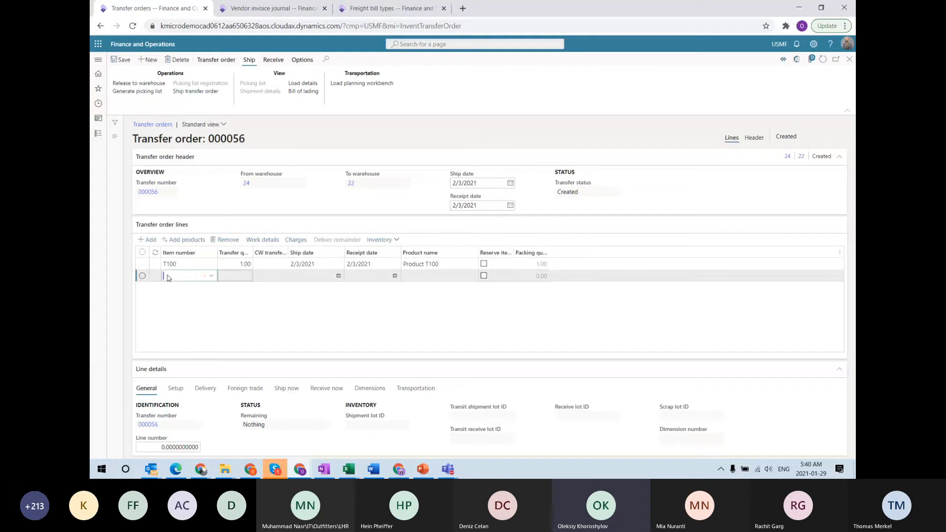
pyautogui.write('t200')
pyautogui.press('Tab')
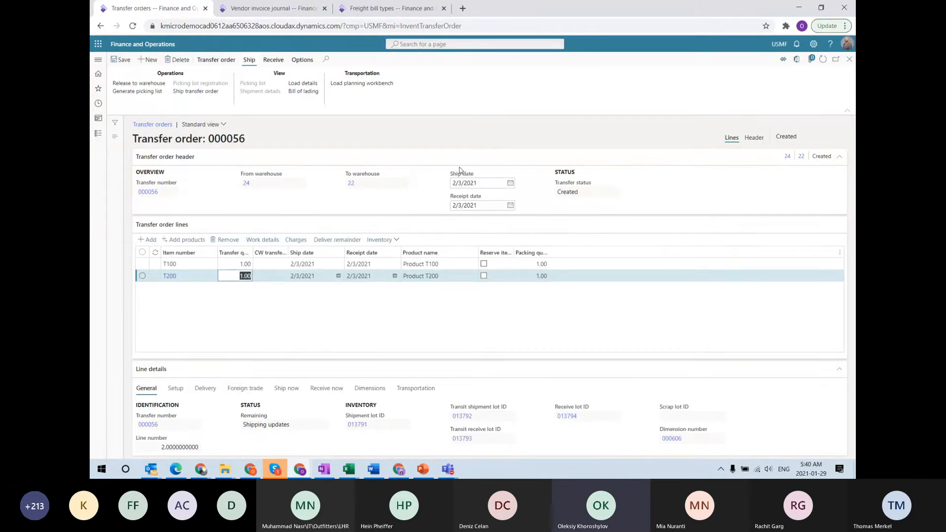
pyautogui.doubleClick(224, 137)
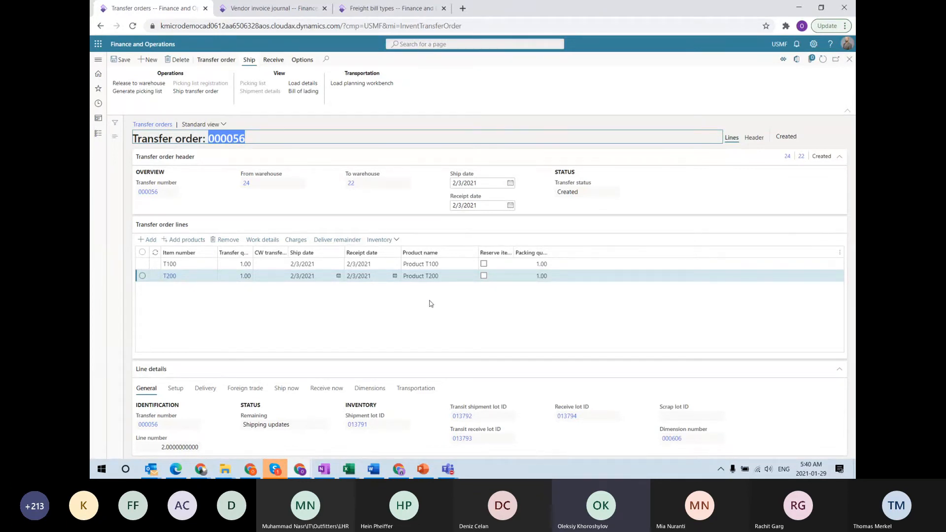
# In the second tab, open load USMF-000156 from All loads and jump to transfer order 000056
pyautogui.click(256, 10)
pyautogui.click(98, 61)
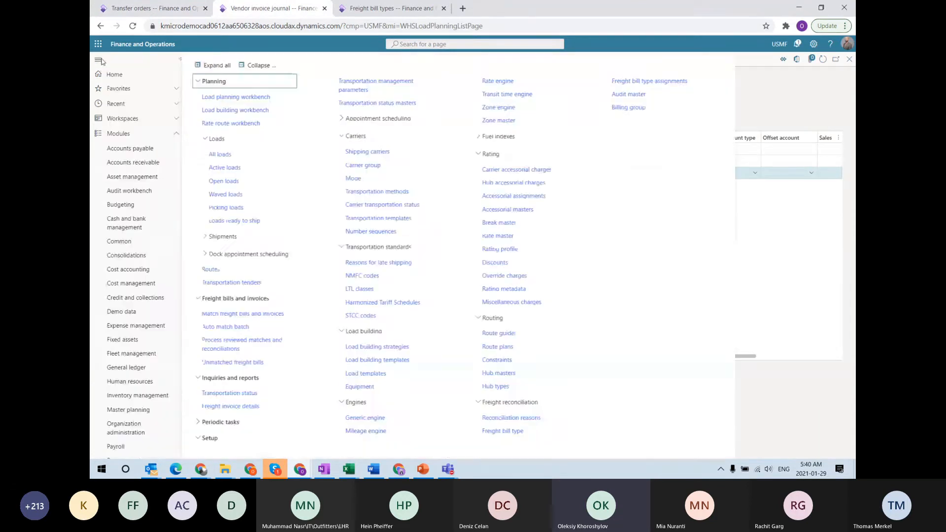
pyautogui.click(232, 157)
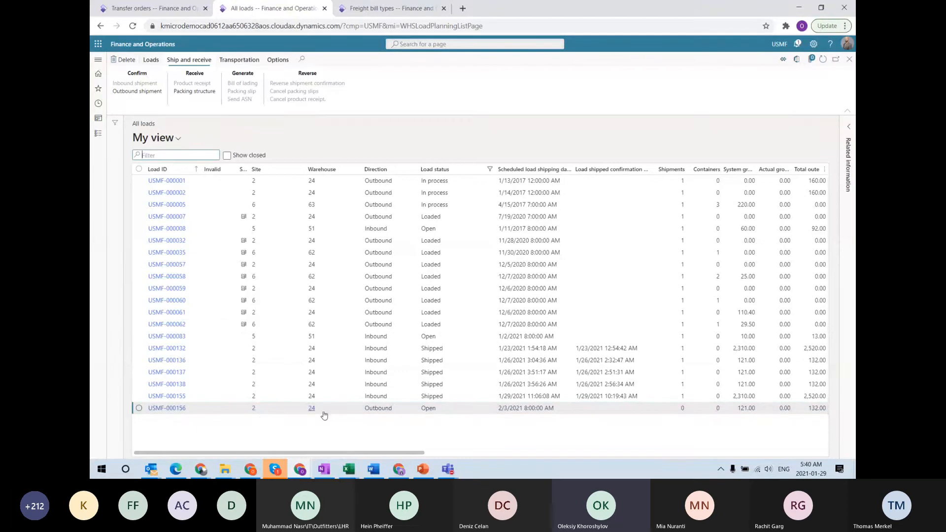
pyautogui.click(170, 409)
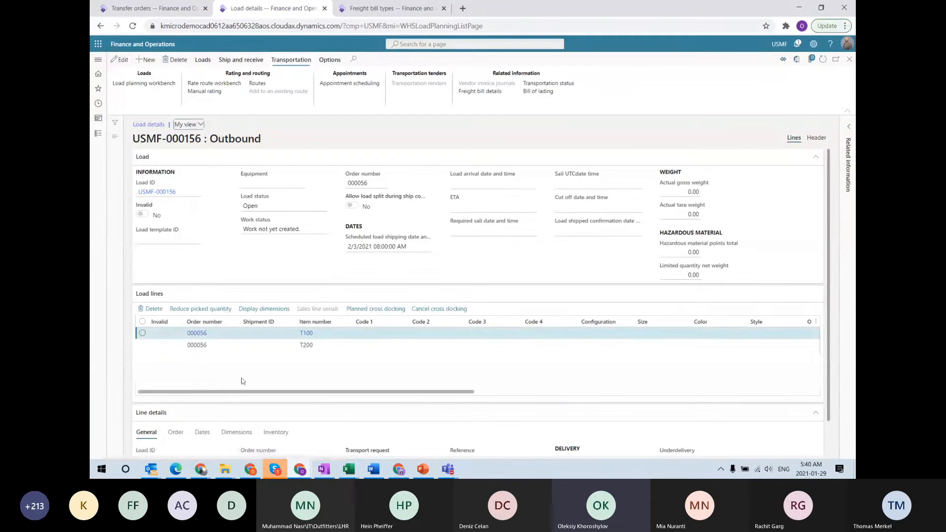
pyautogui.click(200, 343)
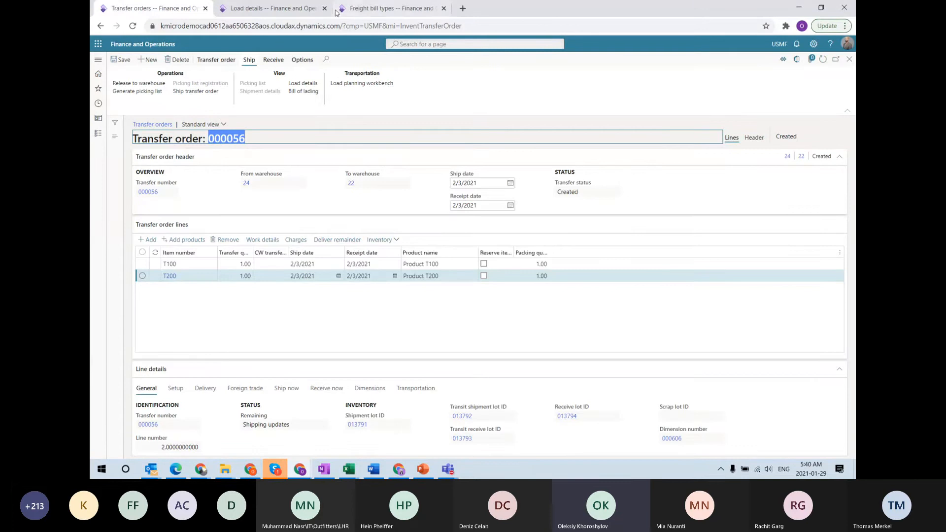
# Review the Loads settings in Transportation management parameters, then return to load USMF-000156's details
pyautogui.click(375, 12)
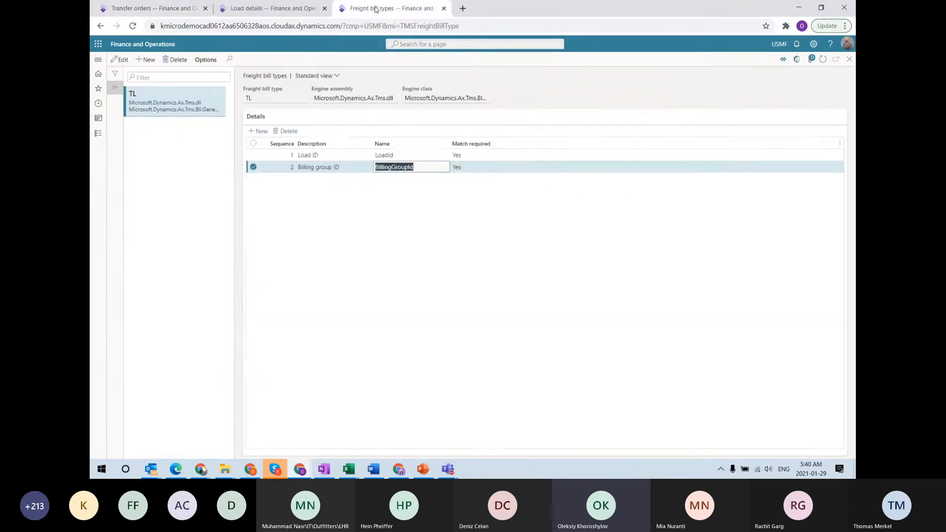
pyautogui.click(98, 59)
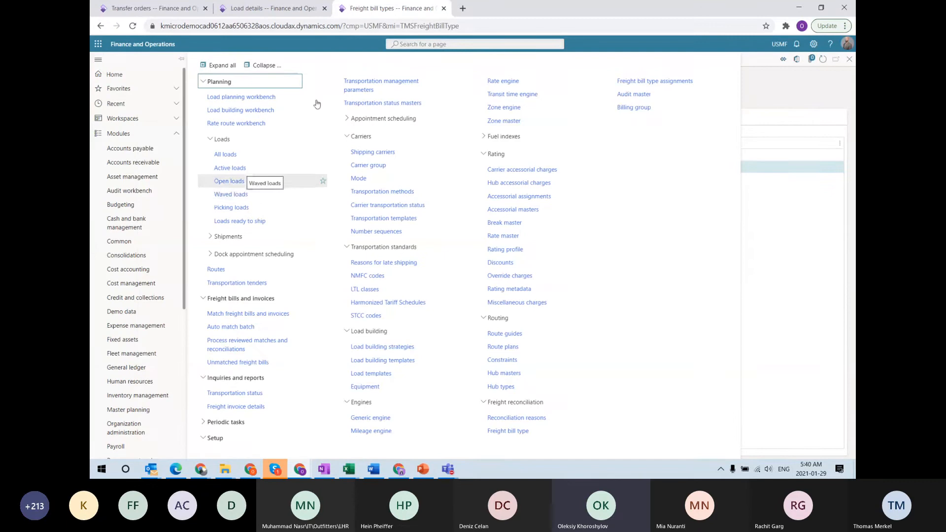
pyautogui.click(354, 86)
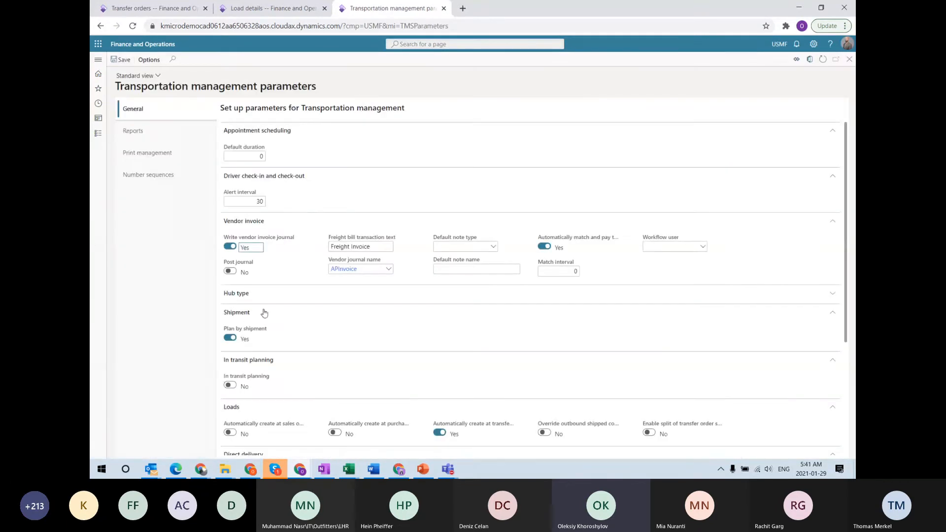
pyautogui.scroll(-3, 291, 312)
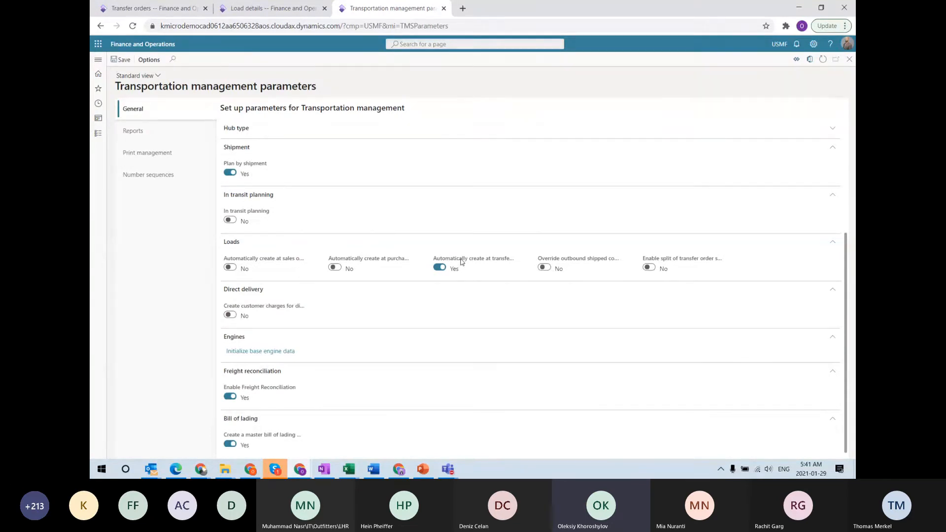
pyautogui.moveTo(462, 262)
pyautogui.click(271, 8)
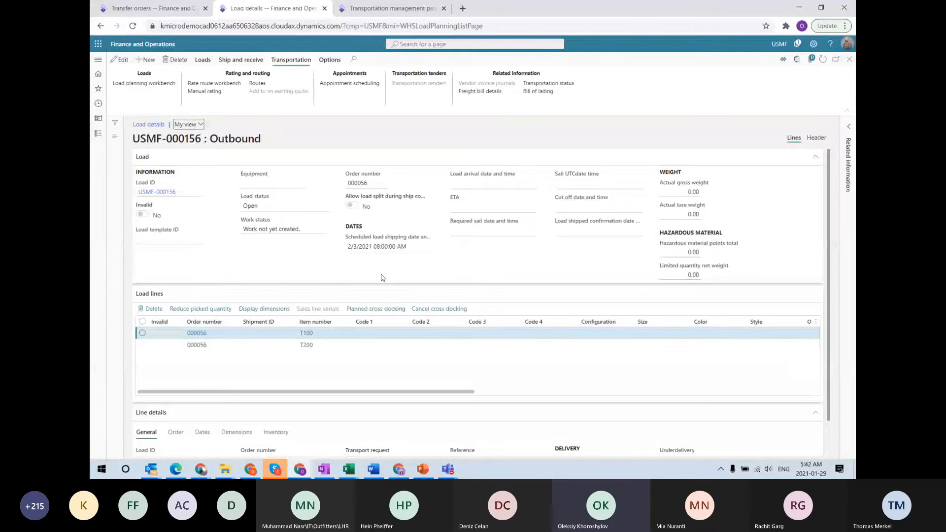
# Find the Rate route workbench action on load USMF-000156's Transportation tab
pyautogui.moveTo(446, 473)
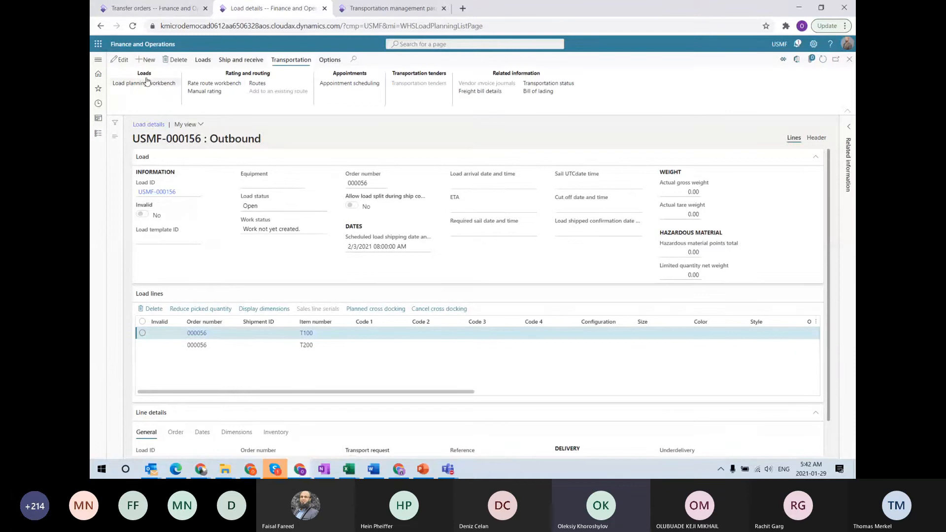
# Rate-shop load USMF-000156 in the workbench: LTL 705.00, TruckCarrier 3,698.80, RailCarrier 6,098.00
pyautogui.click(196, 84)
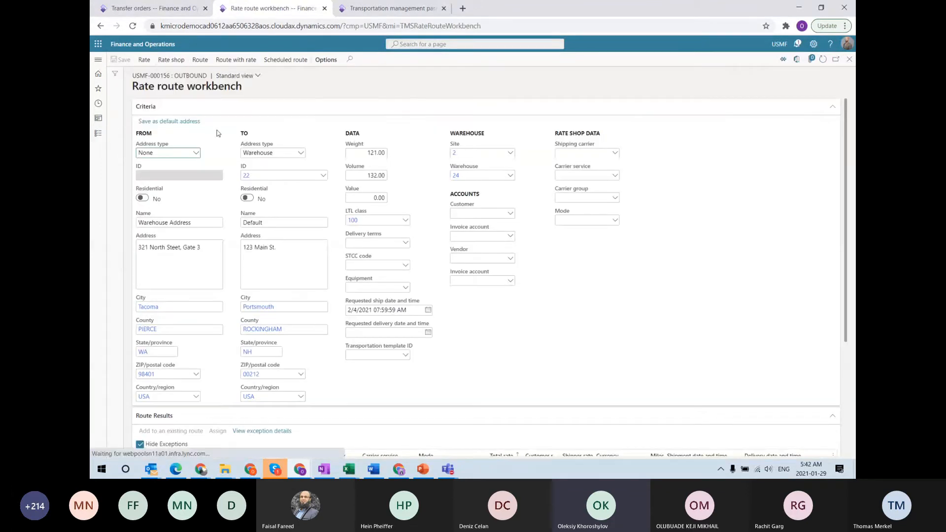
pyautogui.scroll(-2, 477, 284)
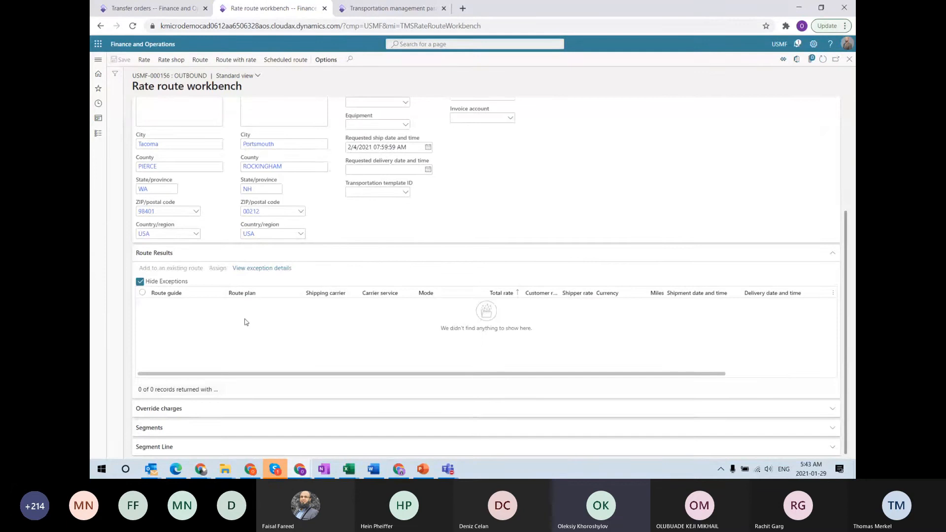
pyautogui.scroll(4, 244, 321)
pyautogui.click(165, 61)
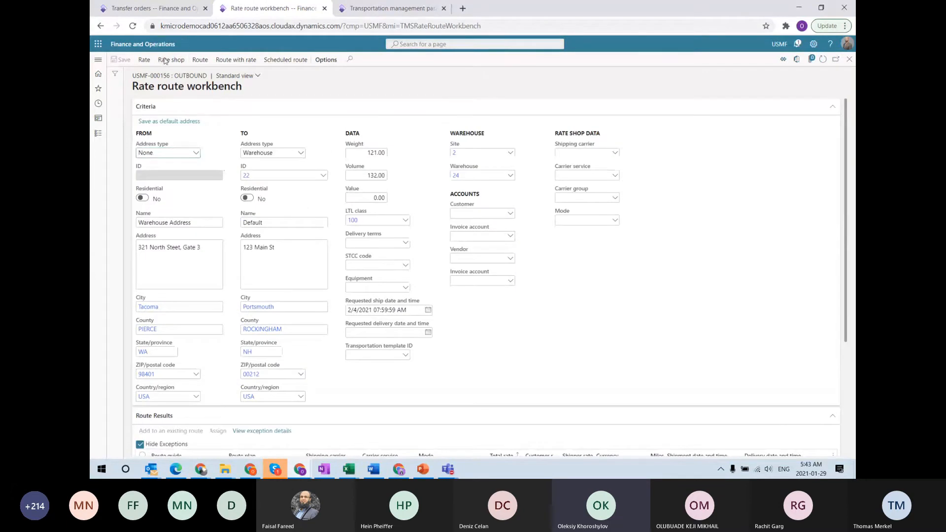
pyautogui.scroll(-4, 414, 315)
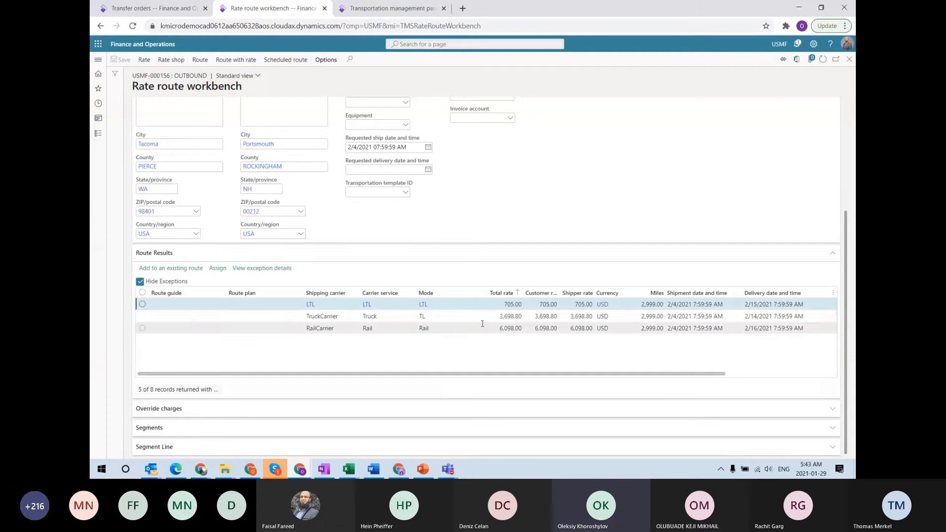
# Assign LTL as route USMF-000255 and view its 605.00 base plus 100.00 accessorial breakdown
pyautogui.click(217, 268)
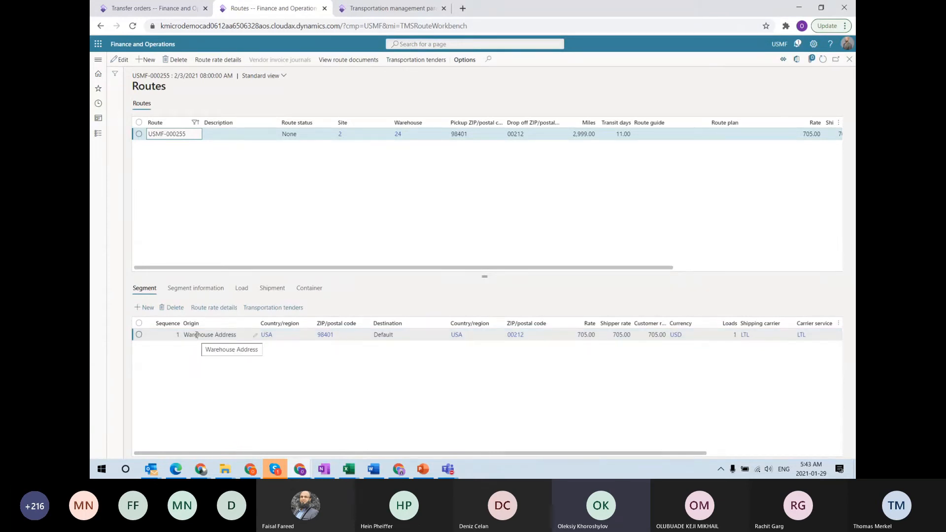
pyautogui.click(218, 68)
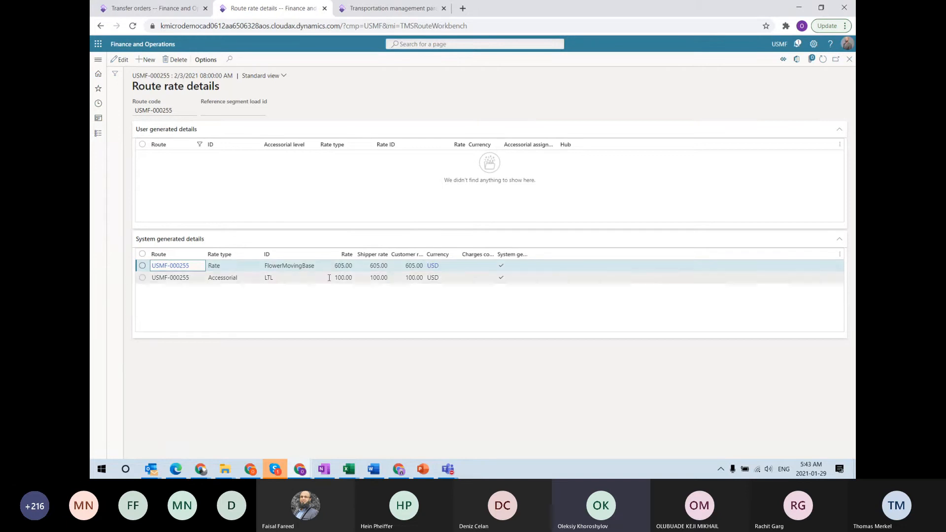
pyautogui.click(222, 278)
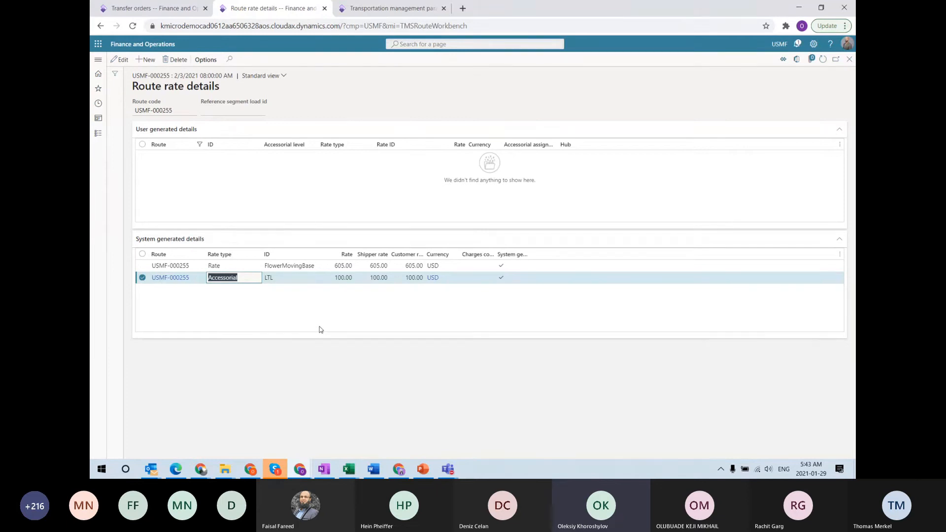
# Open Accessorial assignments and review the LTL Detention record's flat 100.00 USD load-level fee
pyautogui.click(391, 8)
pyautogui.click(97, 59)
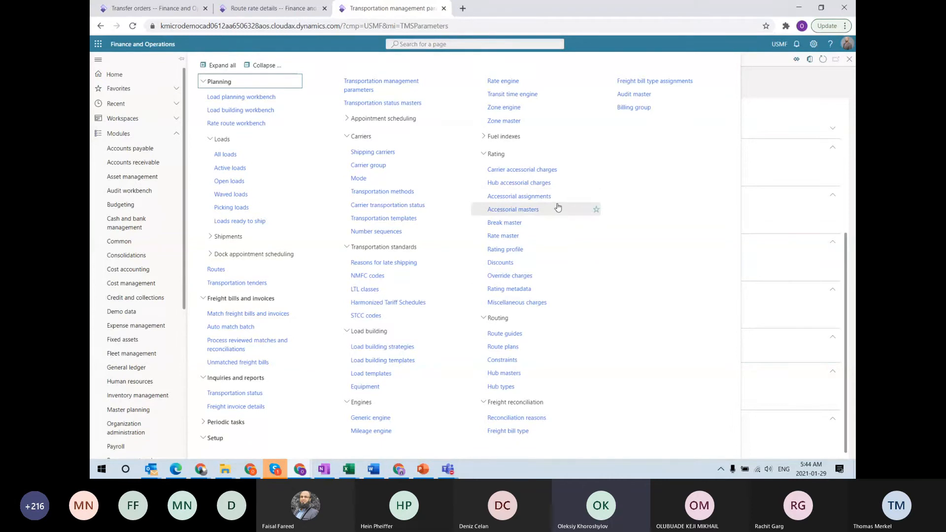
pyautogui.click(519, 196)
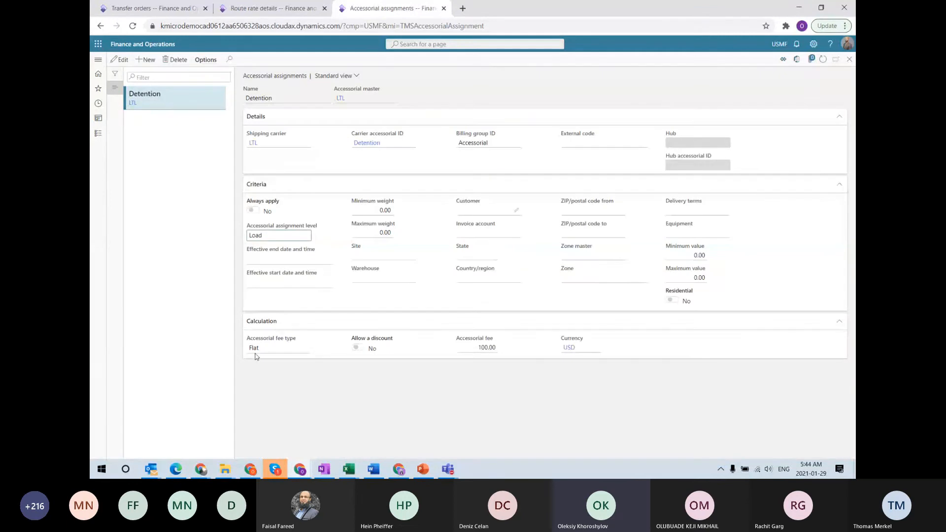
pyautogui.click(488, 348)
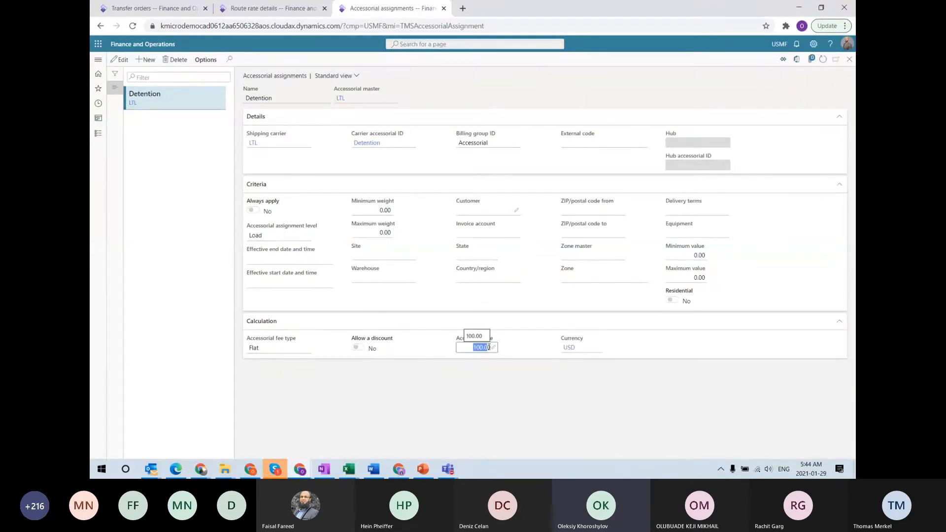
pyautogui.click(252, 348)
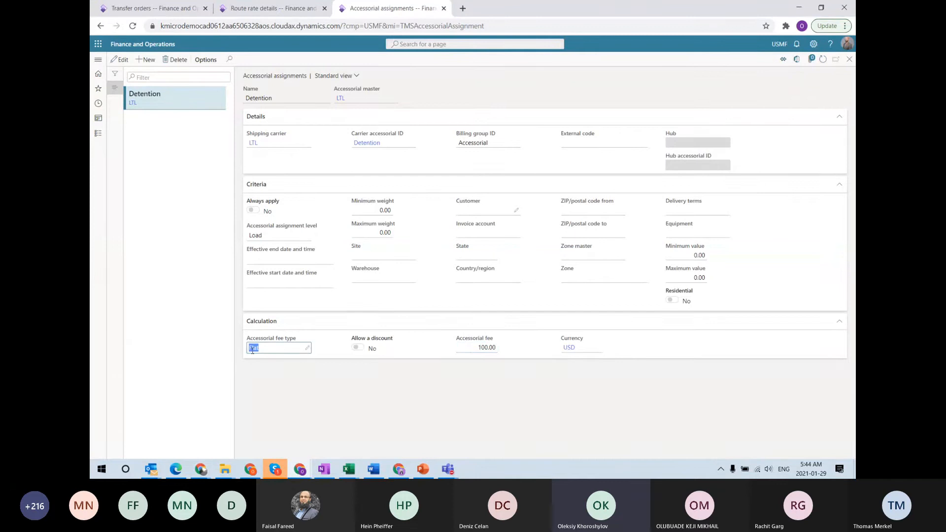
pyautogui.click(465, 347)
pyautogui.doubleClick(487, 347)
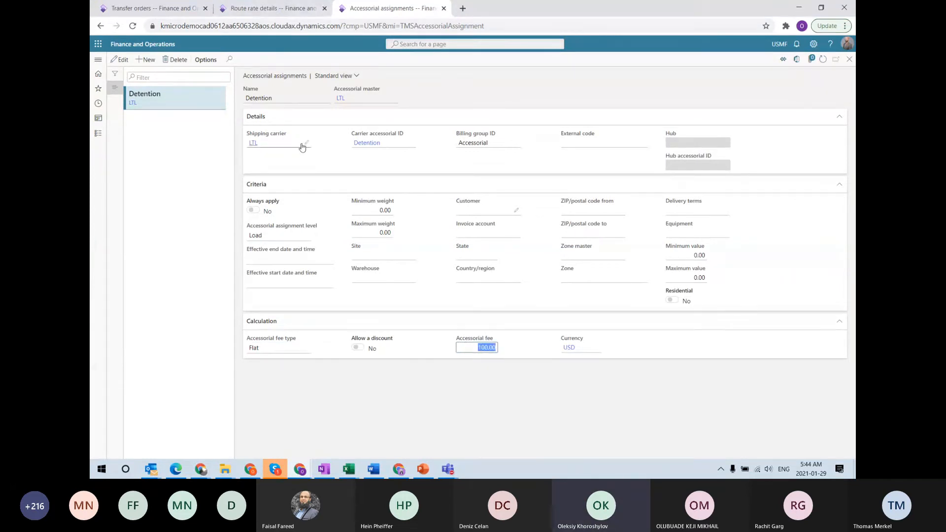
pyautogui.moveTo(303, 147)
pyautogui.click(98, 59)
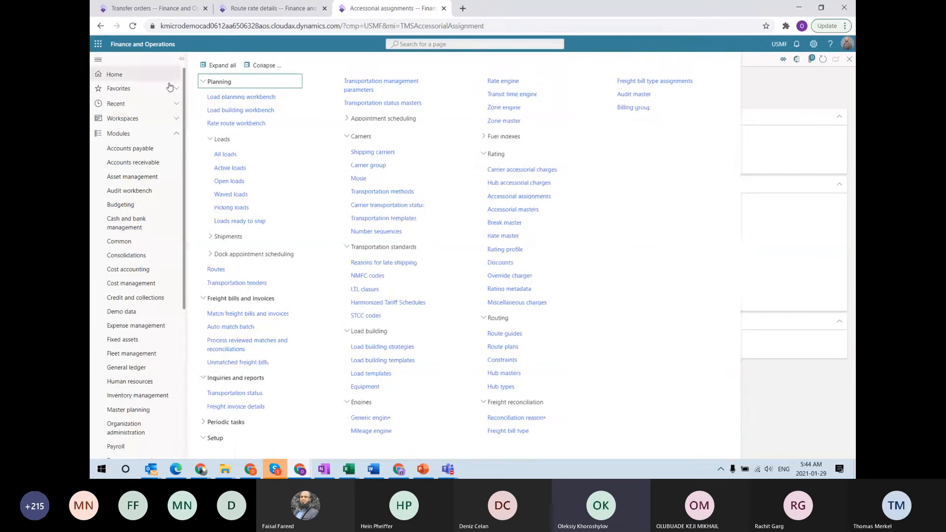
# Review the carrier accessorial masters, including the Accessorial billing group and the LTL record
pyautogui.click(525, 173)
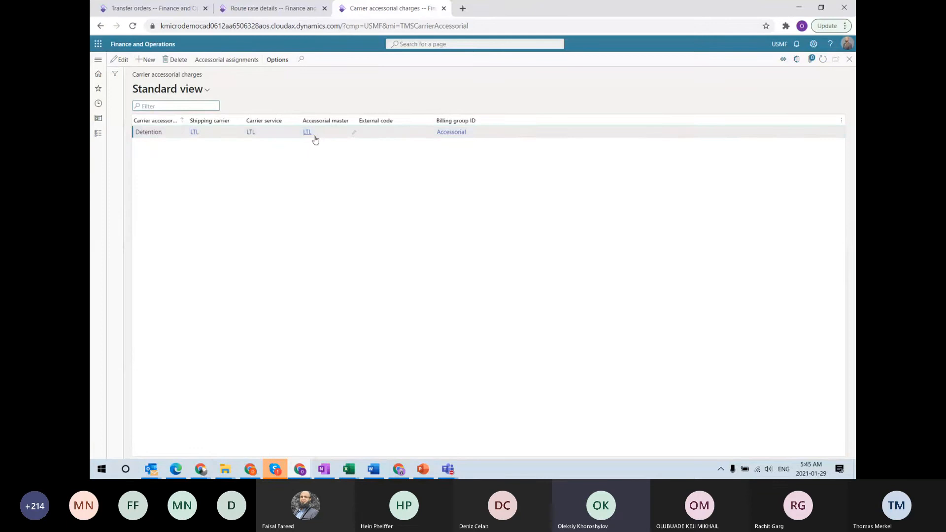
pyautogui.click(452, 133)
pyautogui.click(100, 25)
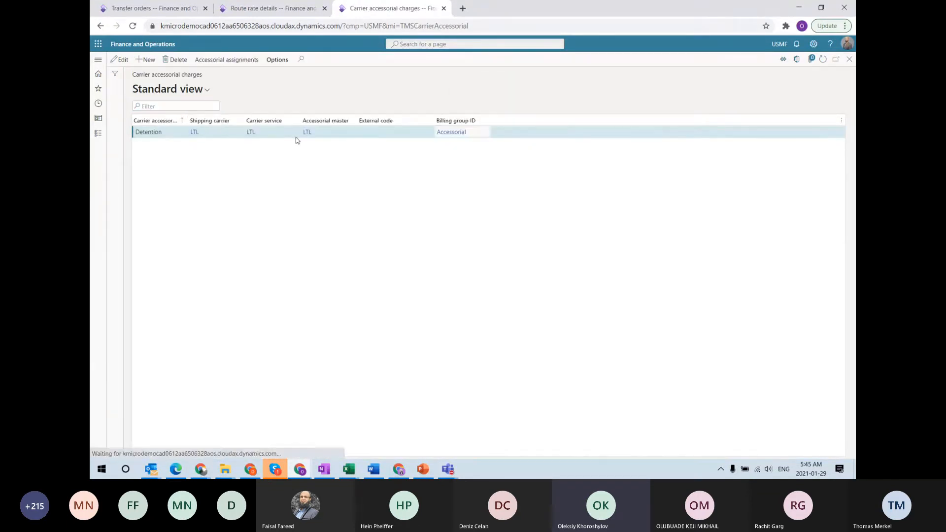
pyautogui.click(306, 133)
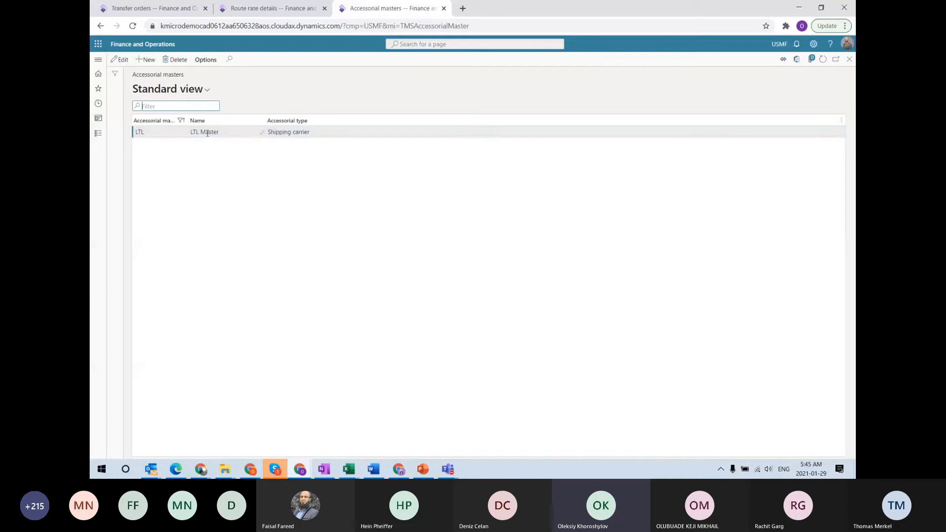
pyautogui.press('Escape')
pyautogui.press('Escape')
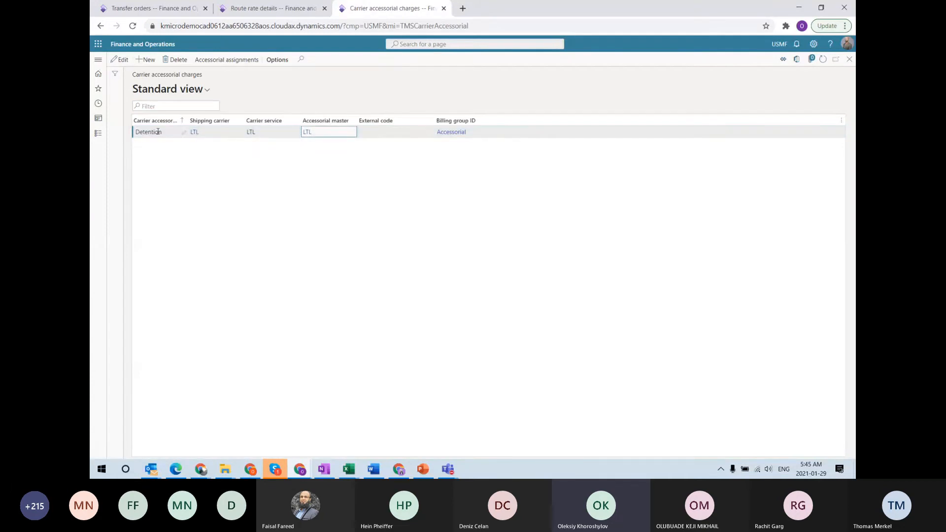
# Check Detention's accessorial assignment, then return to route USMF-000255's rate details with the 100.00 accessorial
pyautogui.click(158, 131)
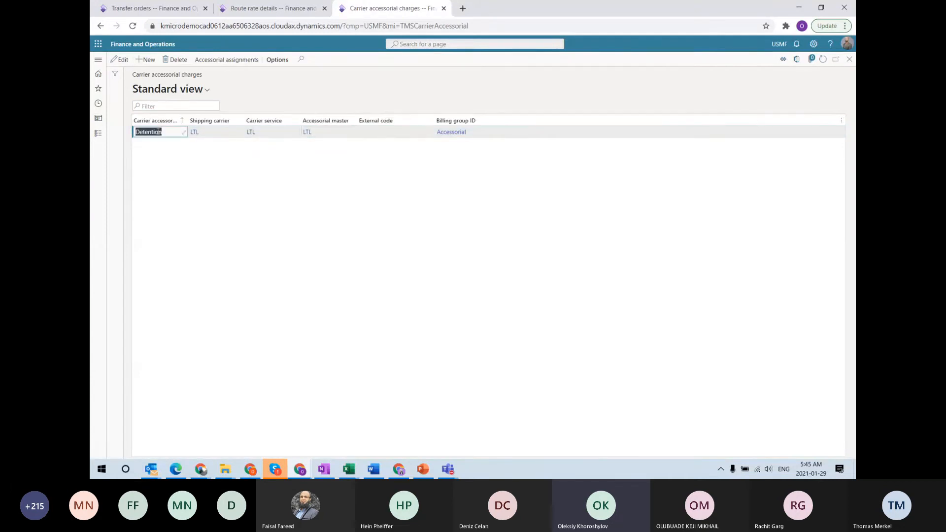
pyautogui.click(98, 59)
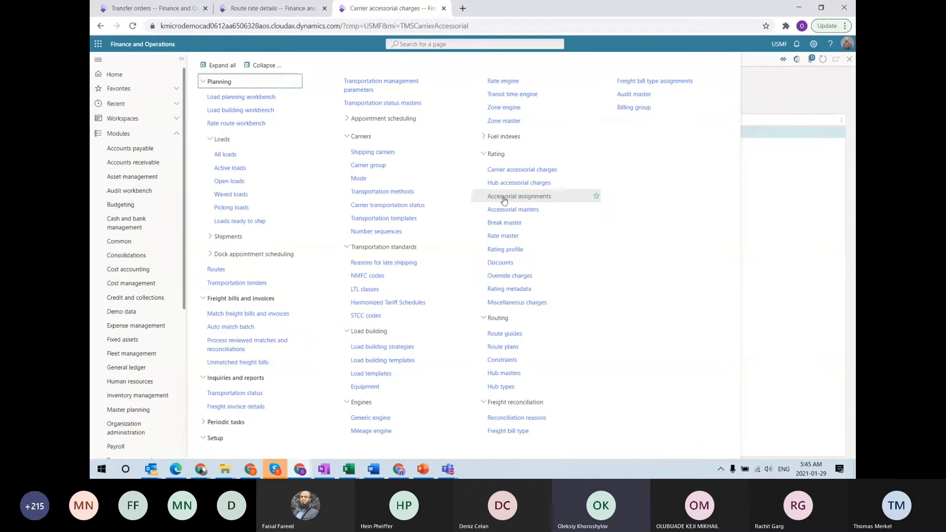
pyautogui.click(504, 200)
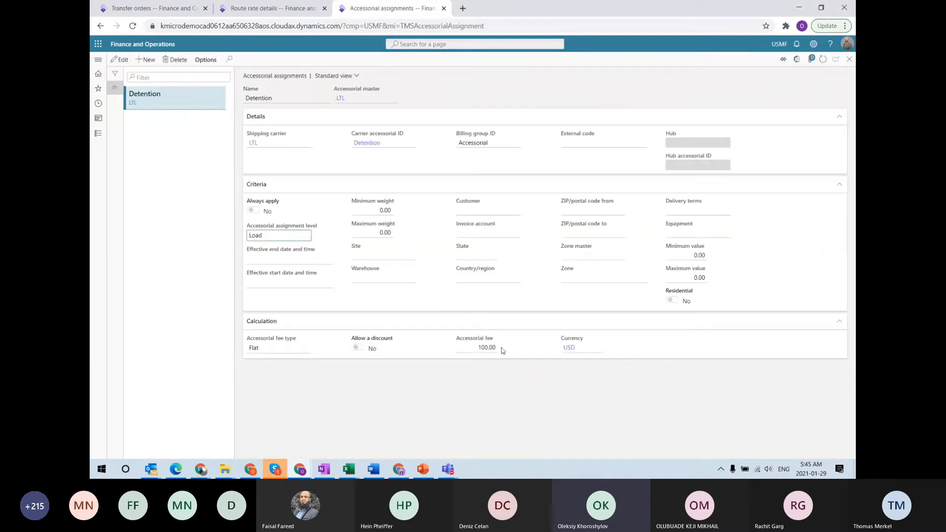
pyautogui.click(273, 8)
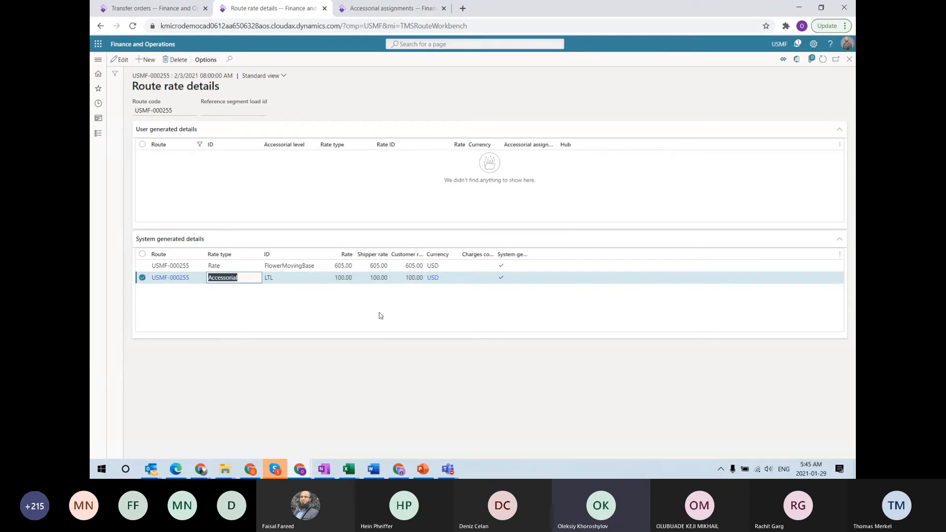
# Close the rate views and refresh load USMF-000156 to show ship date 2/4/2021 and ETA 2/15/2021
pyautogui.press('Escape')
pyautogui.press('Escape')
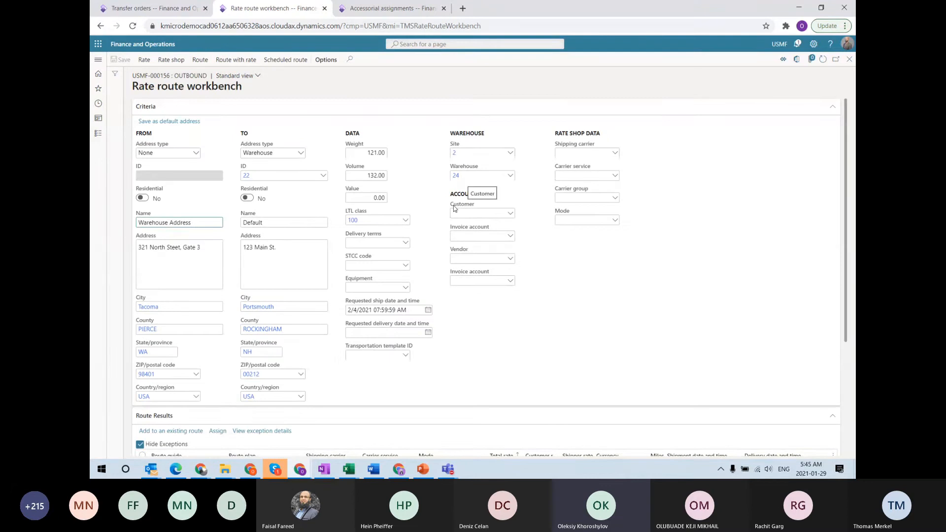
pyautogui.scroll(-4, 441, 241)
pyautogui.press('Escape')
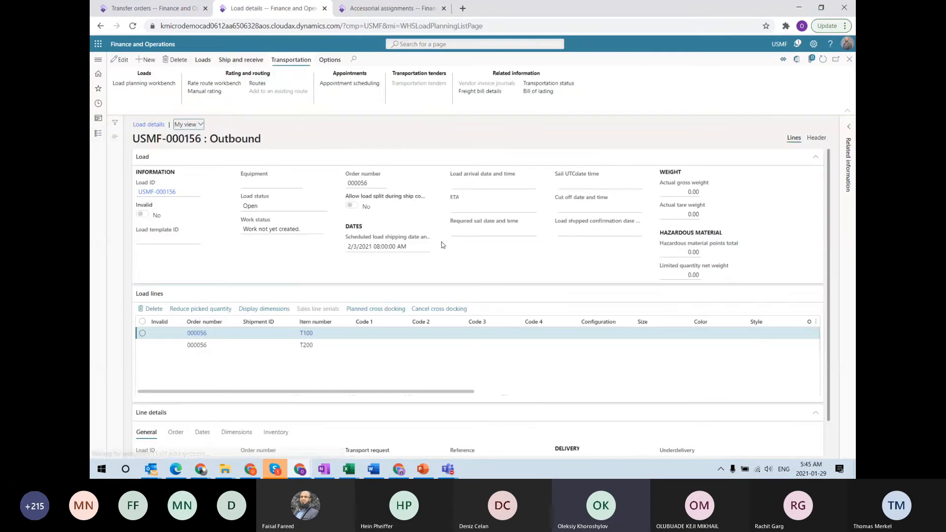
pyautogui.click(823, 59)
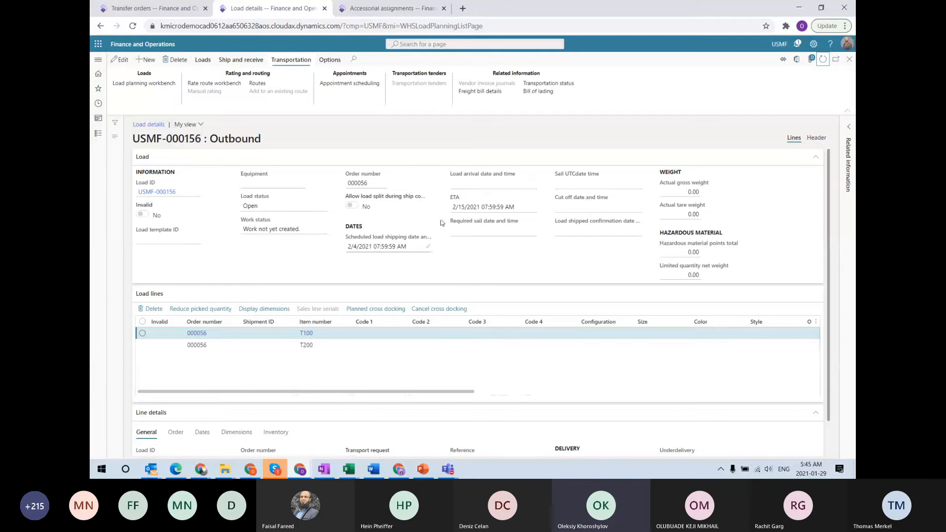
pyautogui.click(242, 63)
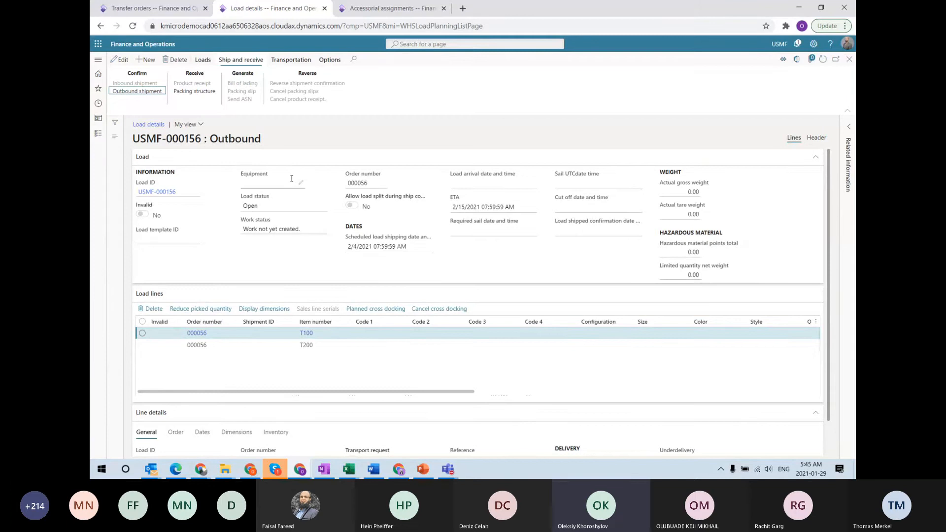
# Confirm load USMF-000156's outbound shipment and view its empty freight bill details
pyautogui.click(125, 92)
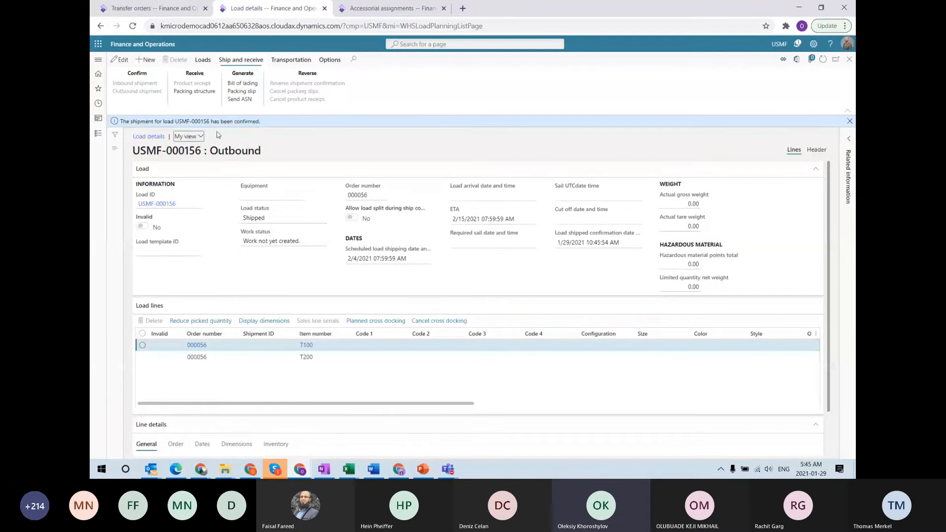
pyautogui.click(306, 61)
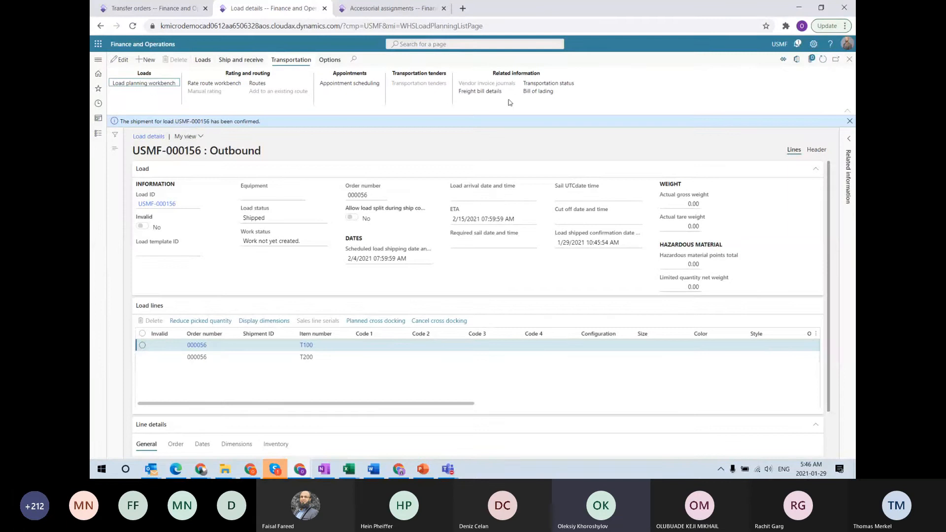
pyautogui.click(478, 93)
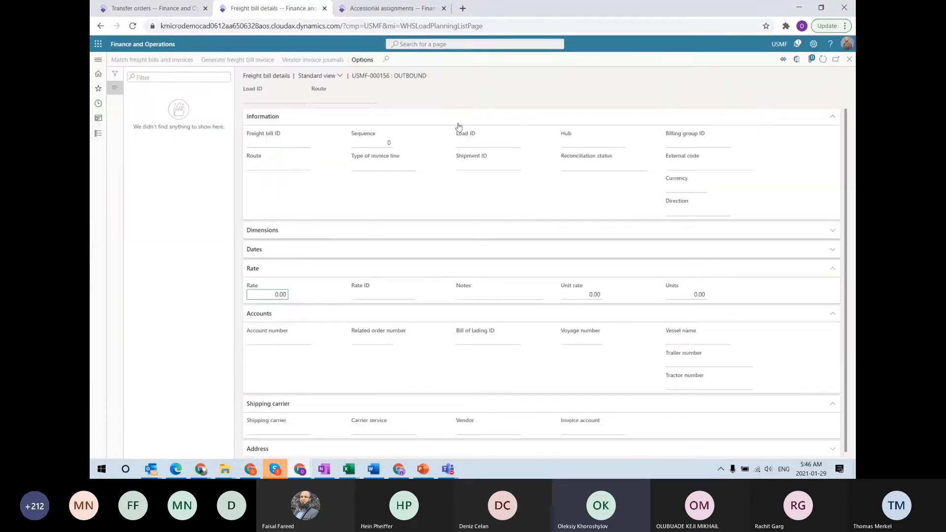
pyautogui.click(849, 59)
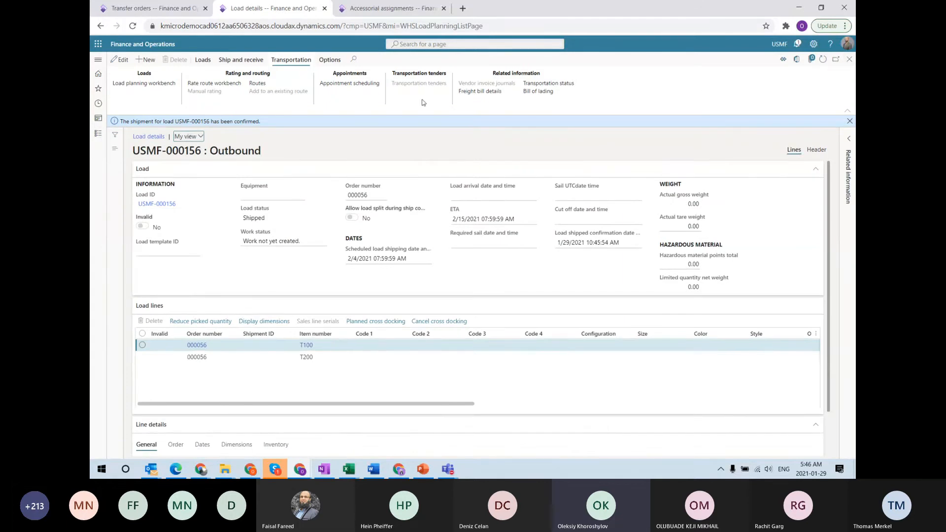
# Refresh the load and reverse load USMF-000155's shipment confirmation
pyautogui.click(243, 60)
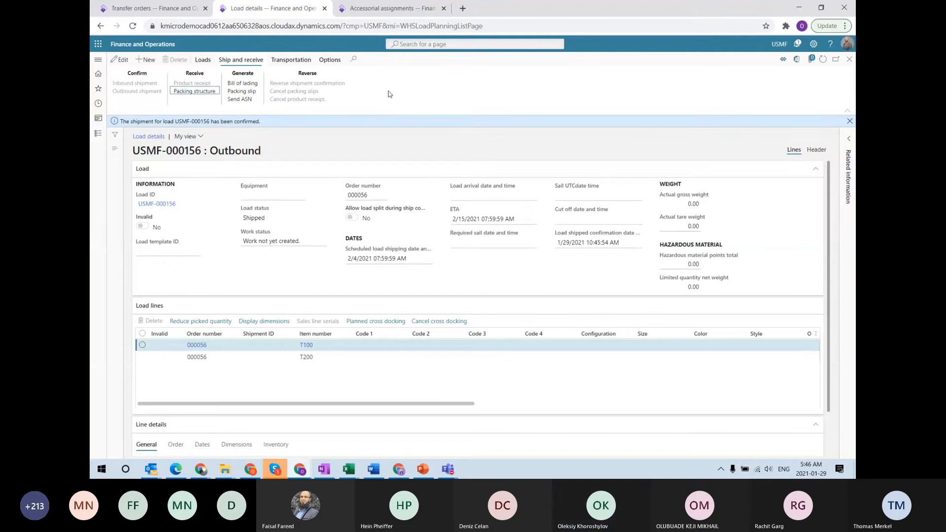
pyautogui.click(823, 58)
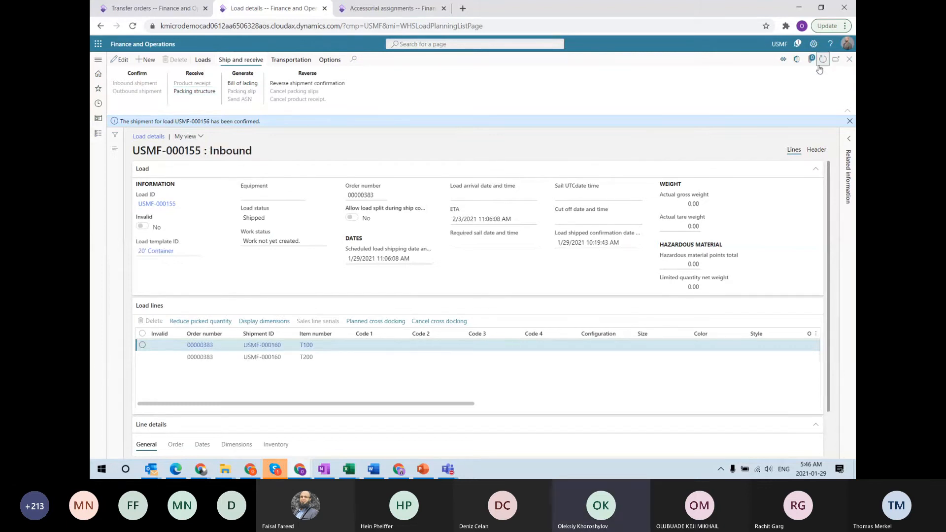
pyautogui.click(337, 84)
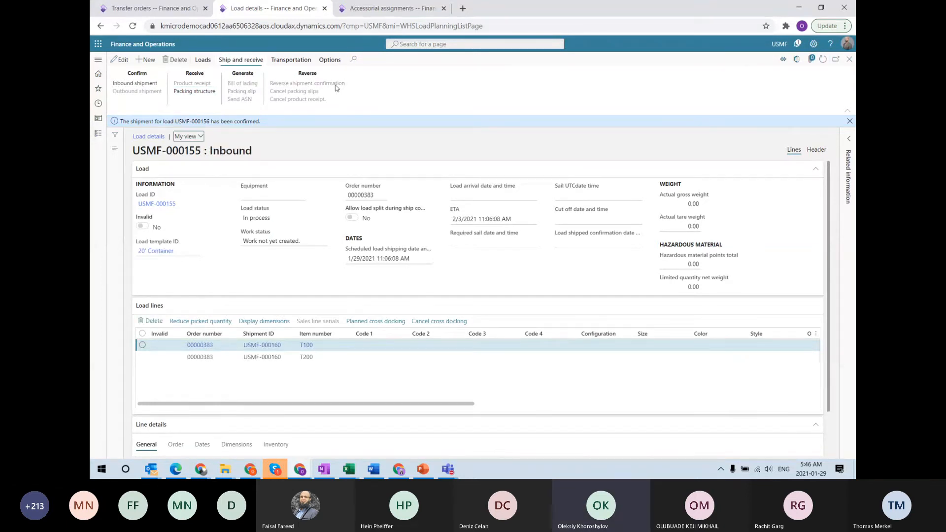
# Open transfer order 000056's header and review its transportation and delivery details
pyautogui.click(131, 10)
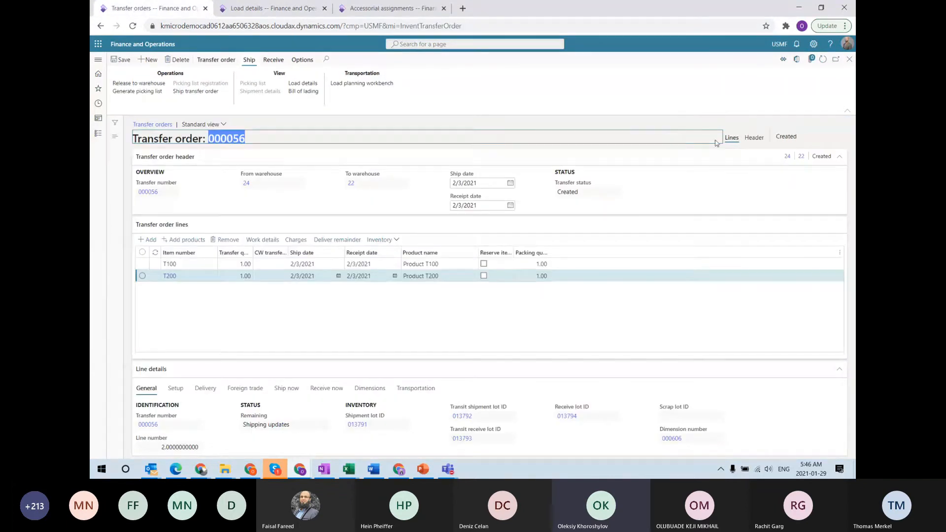
pyautogui.click(749, 141)
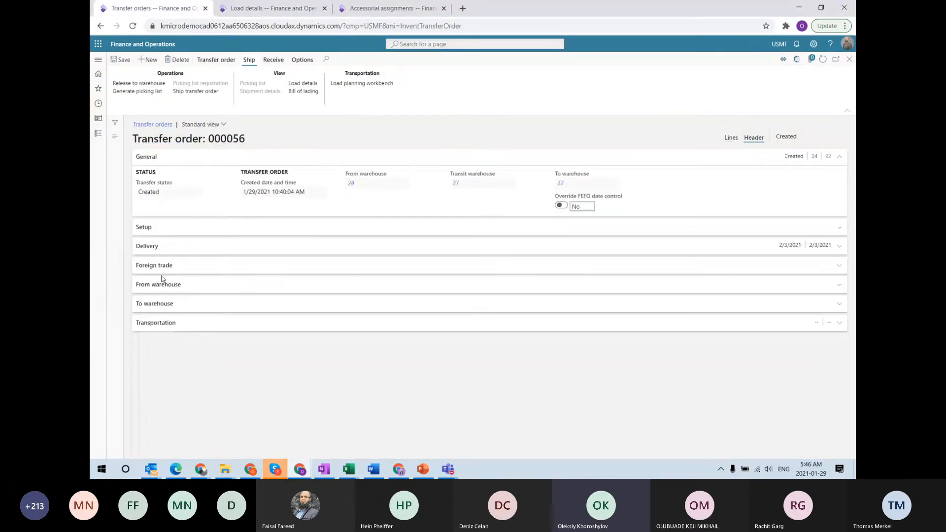
pyautogui.click(160, 324)
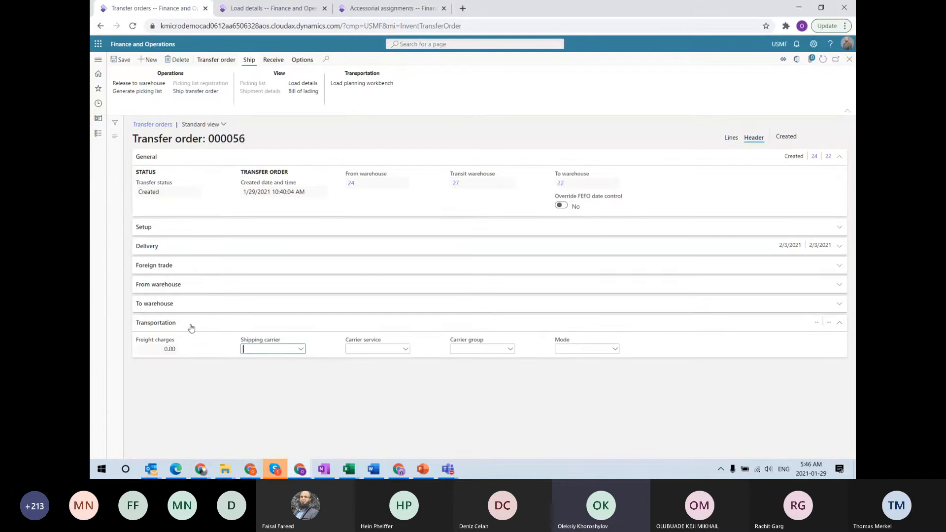
pyautogui.click(300, 351)
pyautogui.click(161, 249)
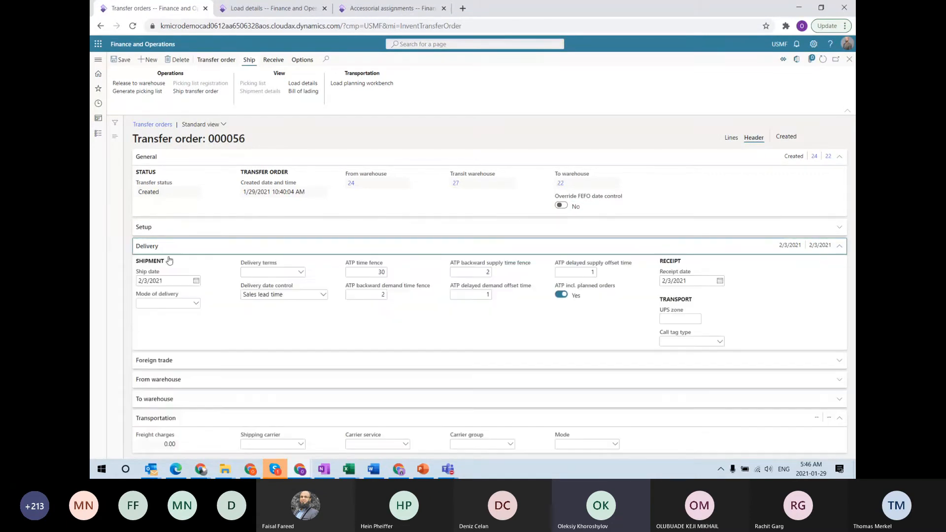
pyautogui.click(196, 303)
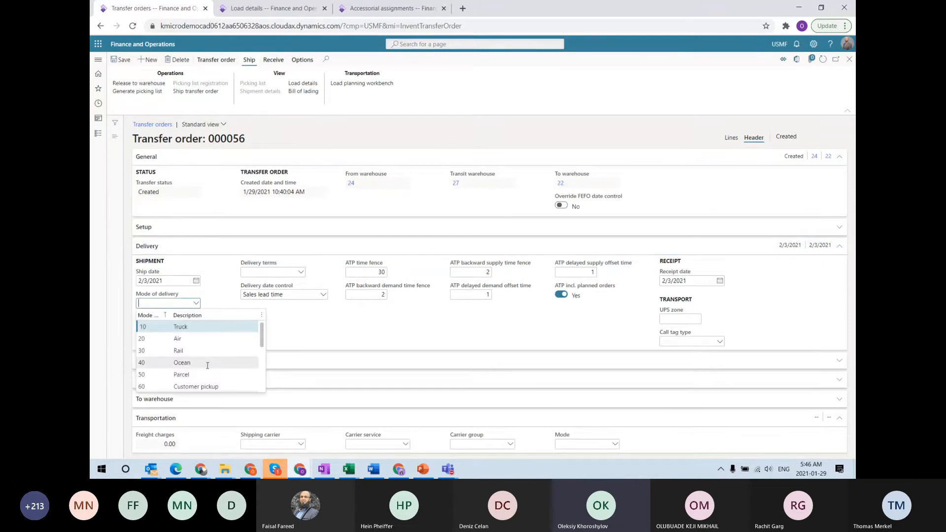
pyautogui.scroll(-2, 196, 372)
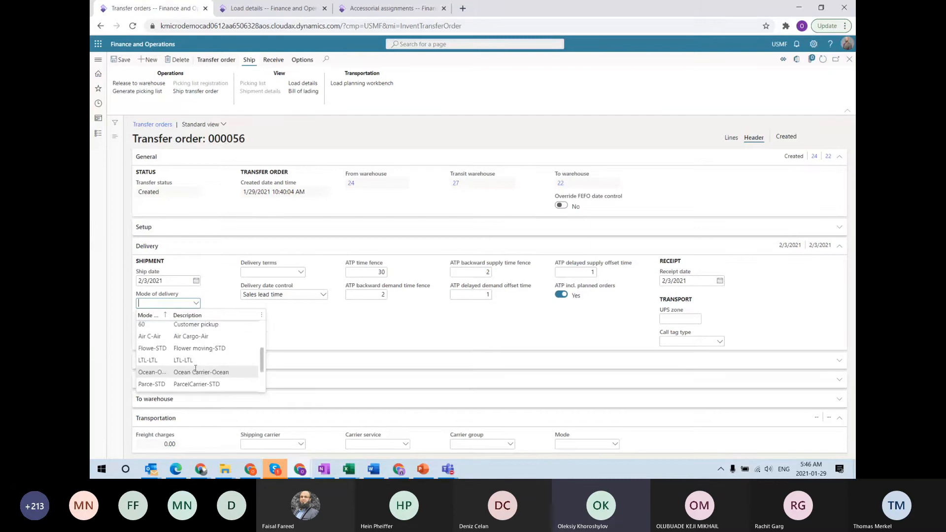
pyautogui.scroll(-2, 196, 369)
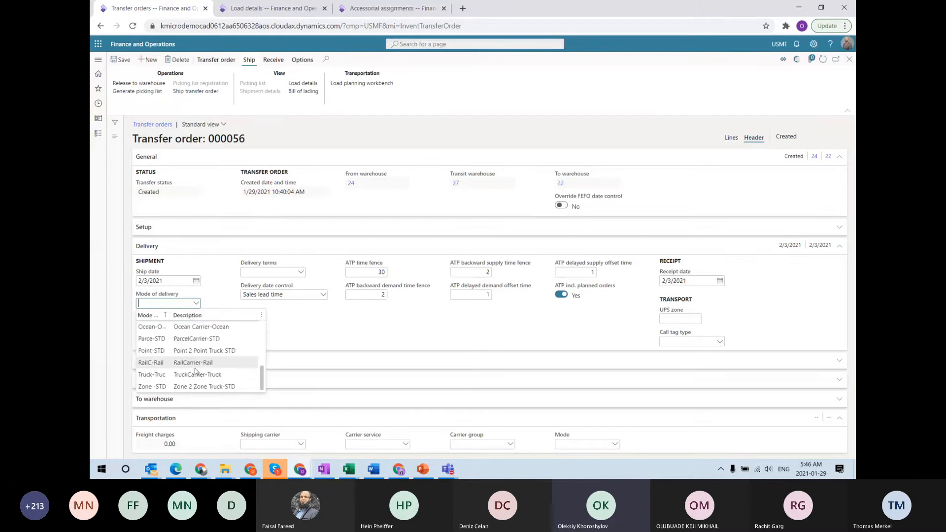
# Set delivery terms to FOB and save; dismiss the update-conflict error and refresh
pyautogui.click(301, 273)
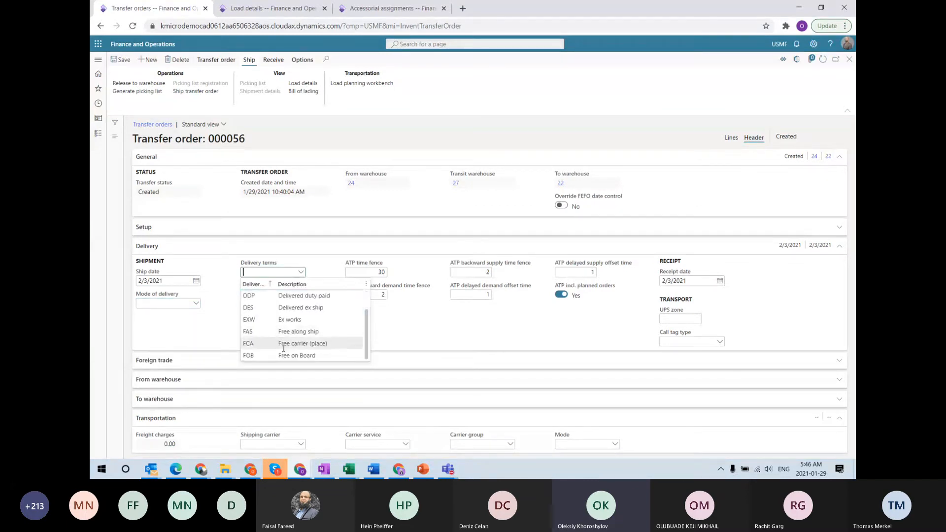
pyautogui.click(284, 354)
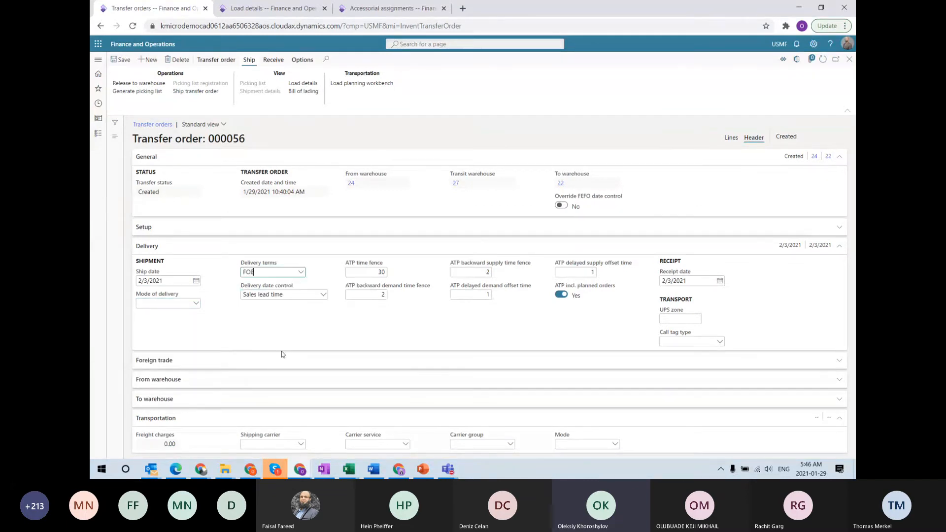
pyautogui.click(119, 61)
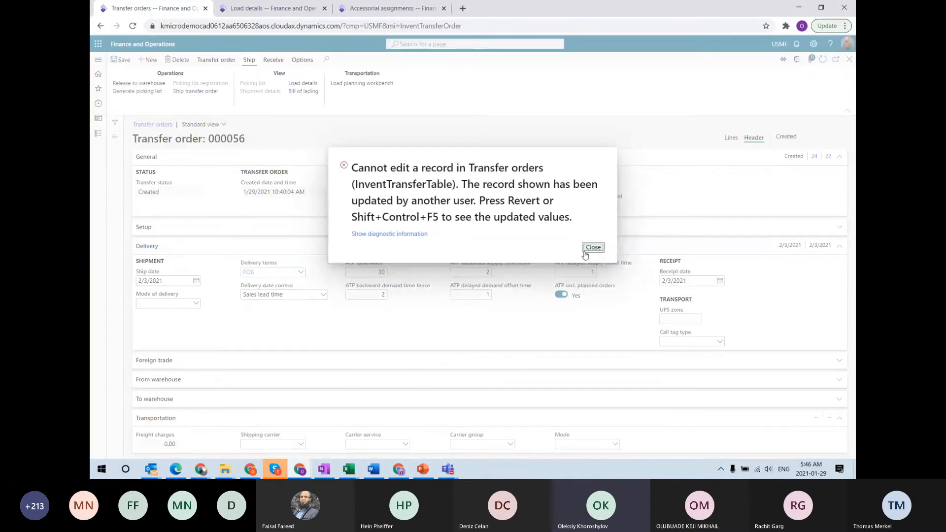
pyautogui.click(586, 252)
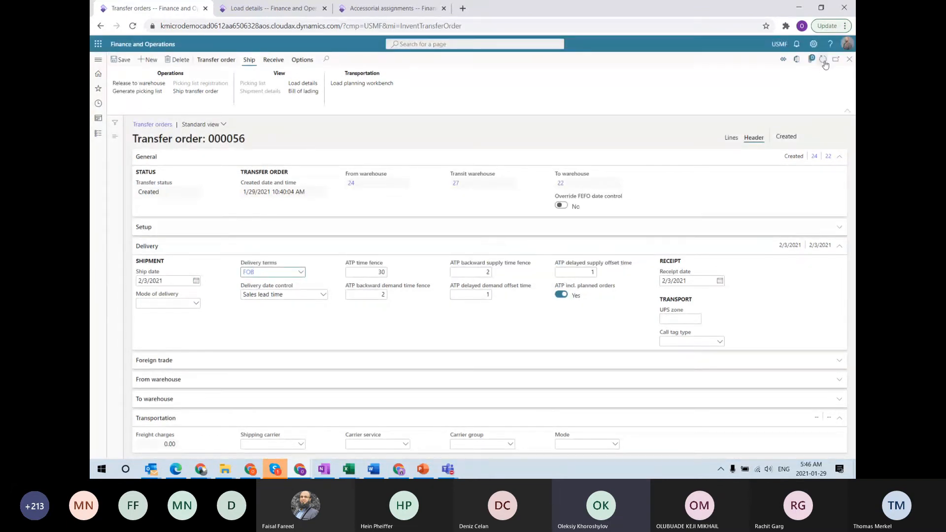
pyautogui.click(823, 61)
pyautogui.click(594, 250)
# Set transfer order 000056's delivery terms to FOB by entering Fo
pyautogui.click(301, 273)
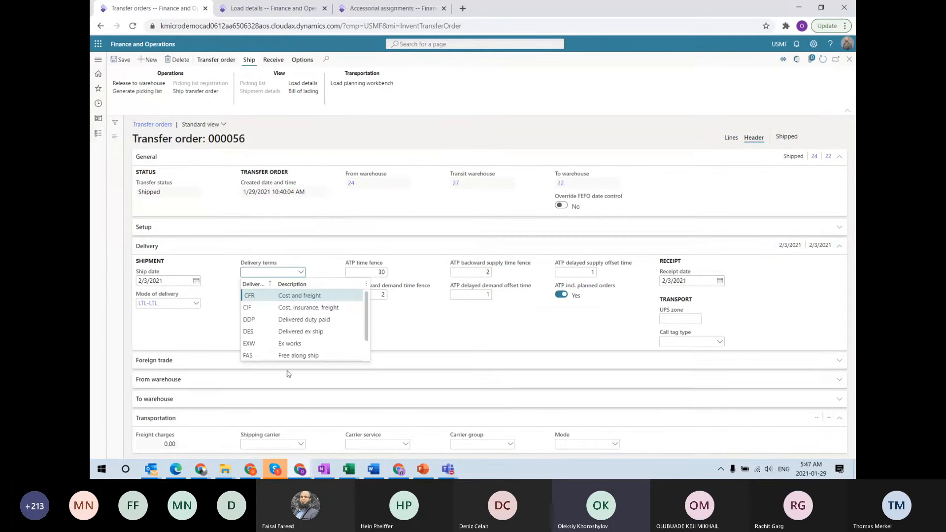
pyautogui.scroll(-2, 276, 355)
pyautogui.scroll(2, 275, 359)
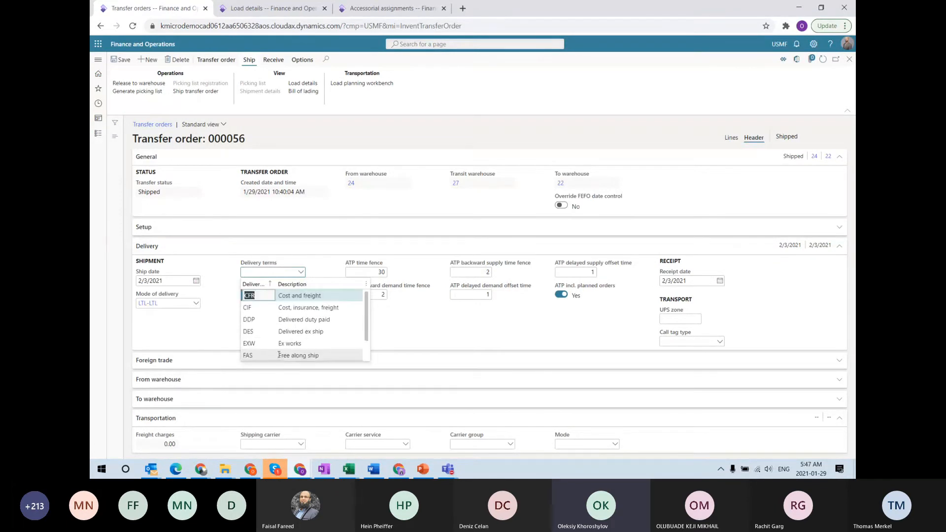
pyautogui.click(279, 355)
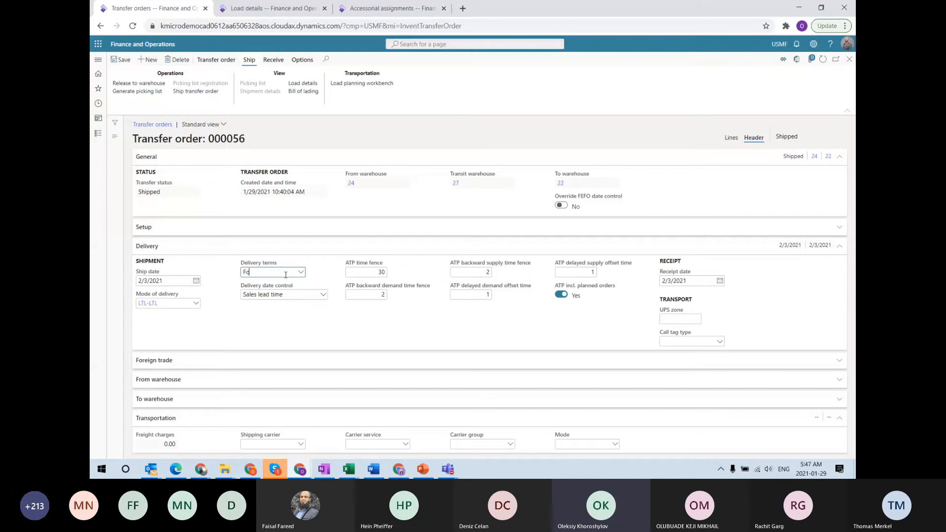
pyautogui.write('Fo')
pyautogui.press('Tab')
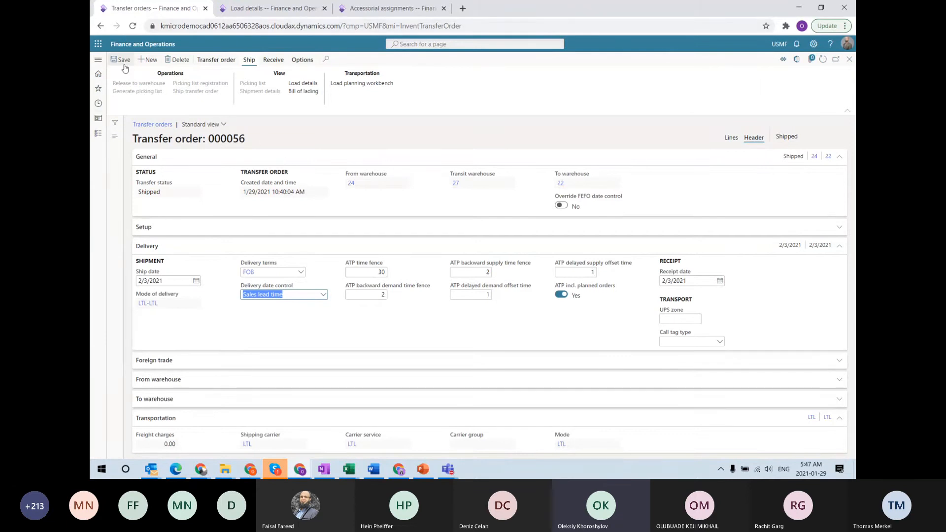
# Check the T100 line's delivery details and load USMF-000155, then refresh All loads
pyautogui.click(732, 138)
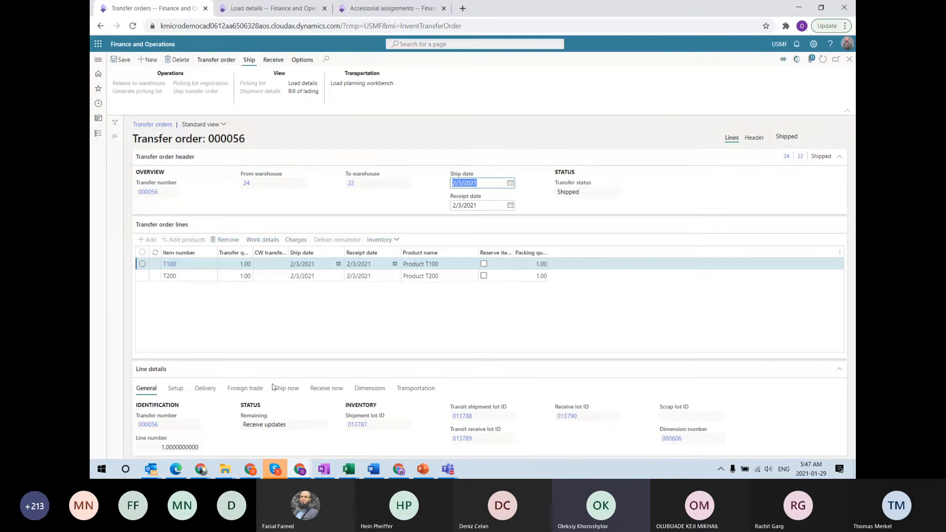
pyautogui.click(205, 389)
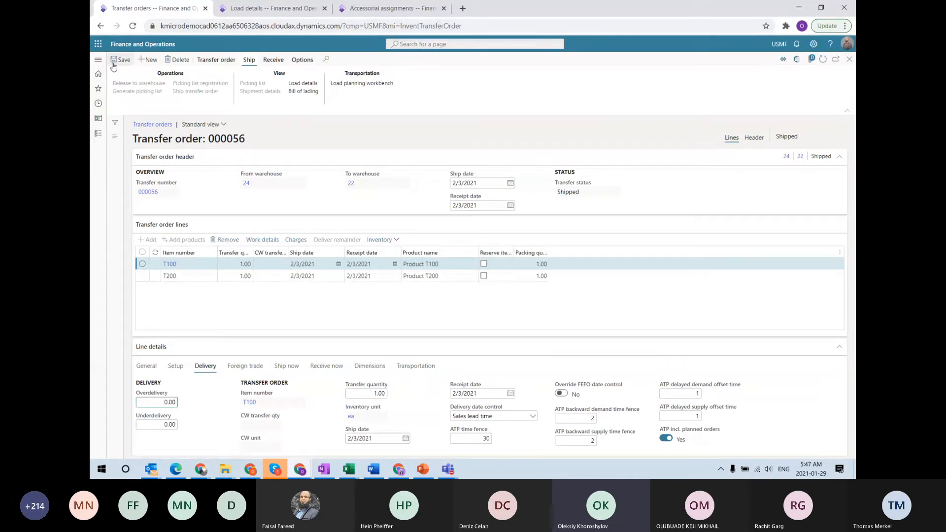
pyautogui.click(247, 9)
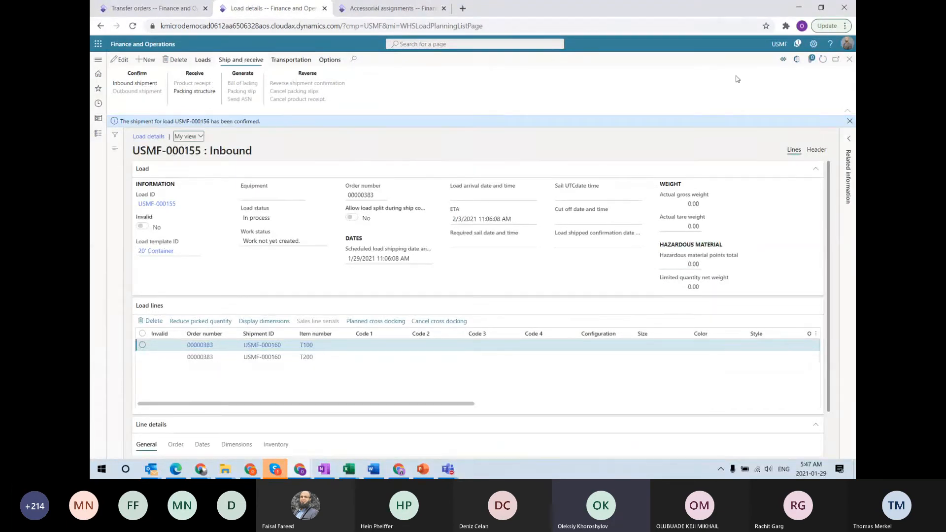
pyautogui.click(849, 59)
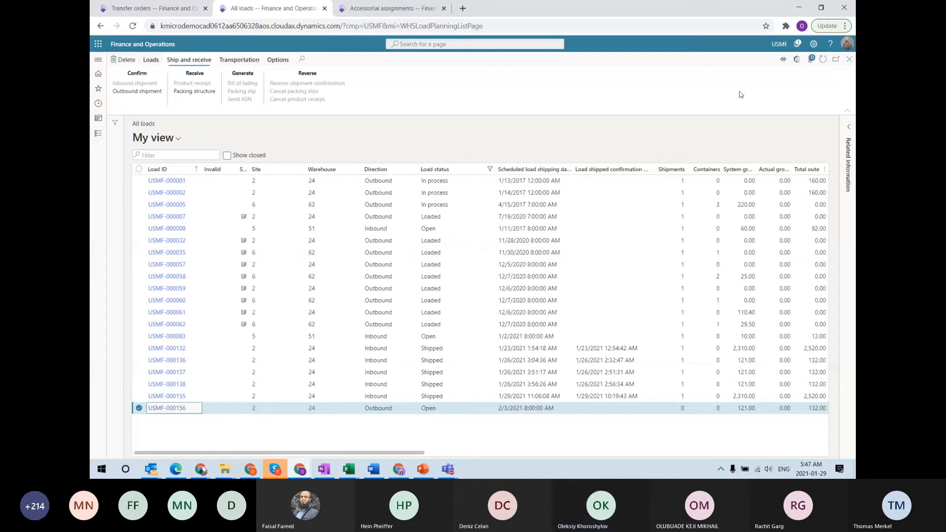
pyautogui.click(822, 59)
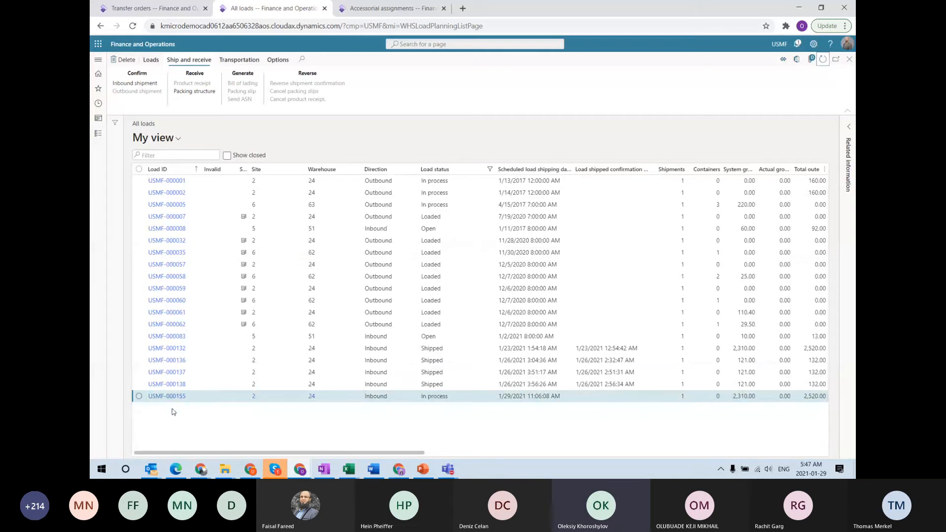
pyautogui.click(173, 11)
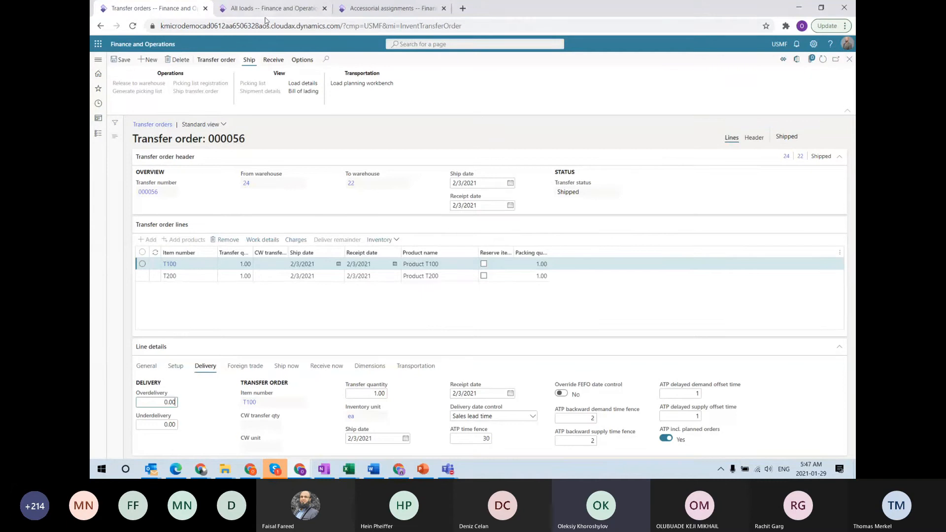
# Start a new transfer order from warehouse 24 to warehouse 22
pyautogui.click(148, 60)
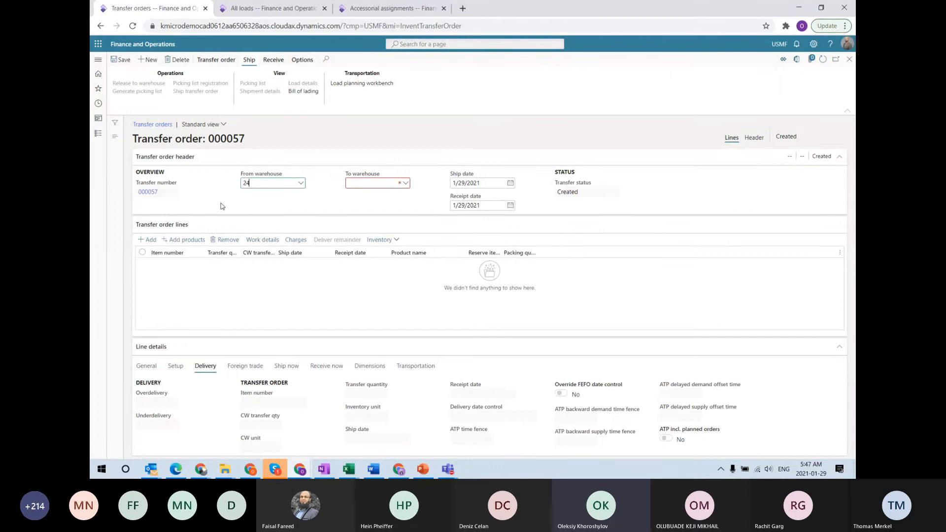
pyautogui.click(403, 184)
pyautogui.write('22')
pyautogui.press('Tab')
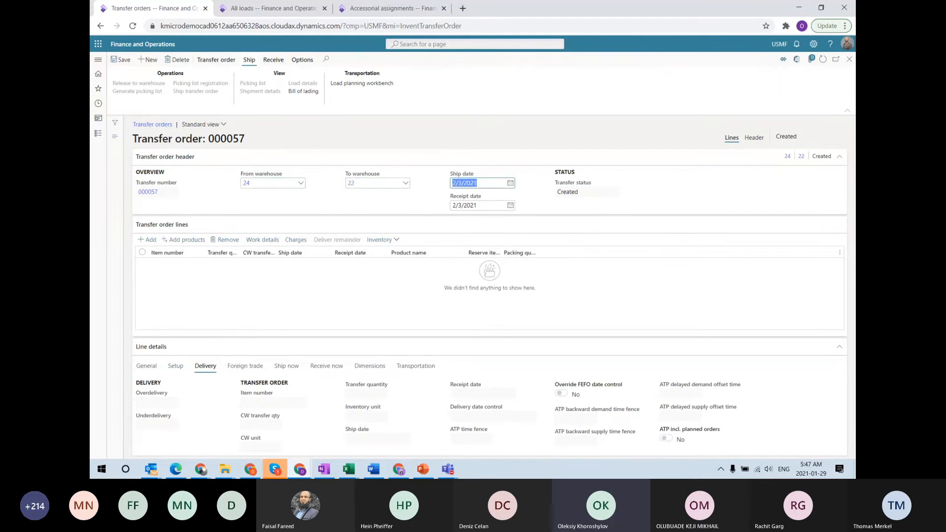
# Add order lines for items T100 and T200
pyautogui.click(147, 239)
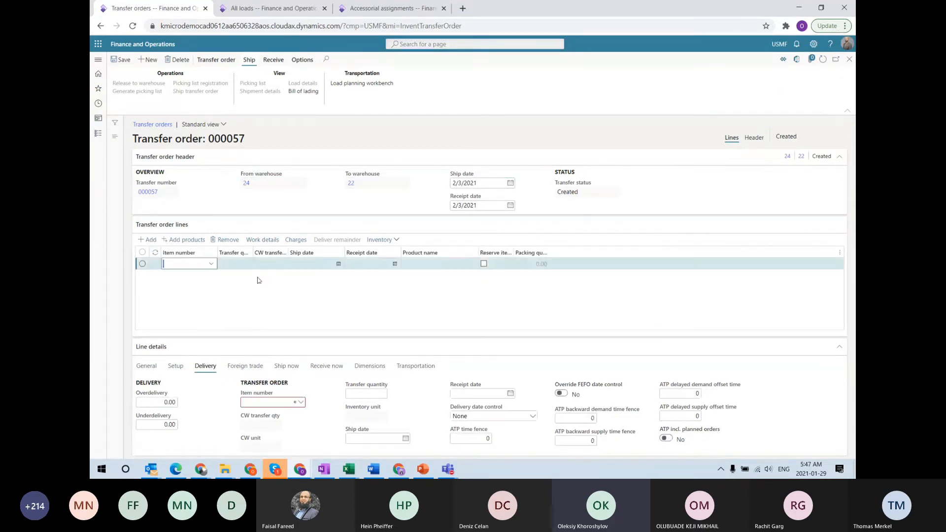
pyautogui.write('t100')
pyautogui.press('Tab')
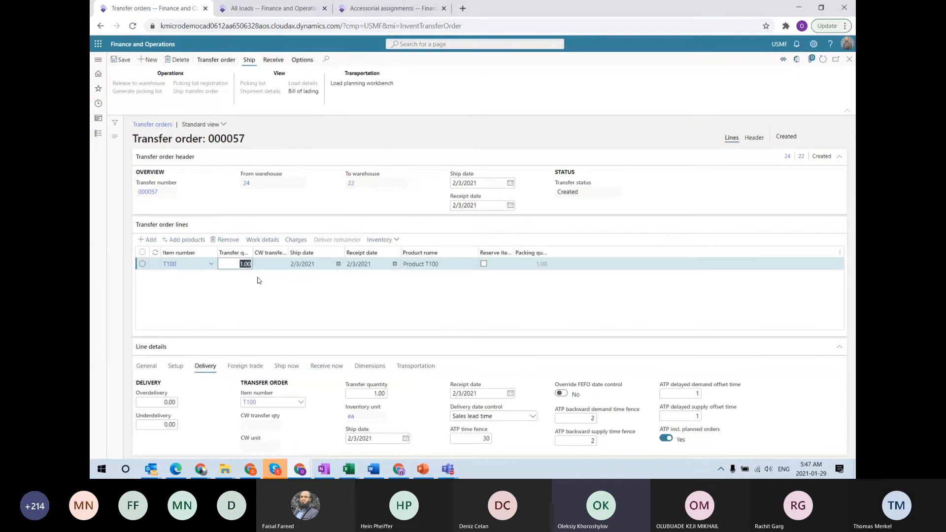
pyautogui.click(147, 240)
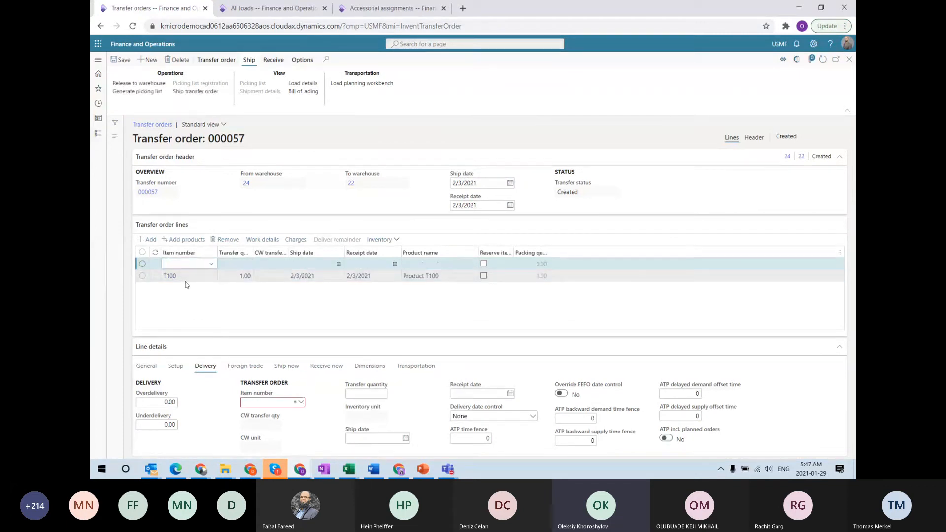
pyautogui.write('t200')
pyautogui.press('Tab')
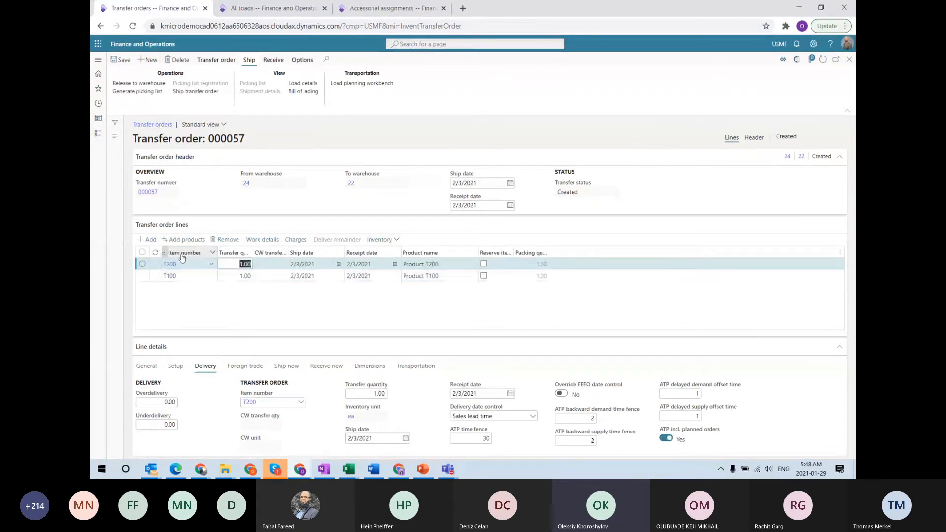
# Set the new order's delivery terms to FOB in the header
pyautogui.click(752, 140)
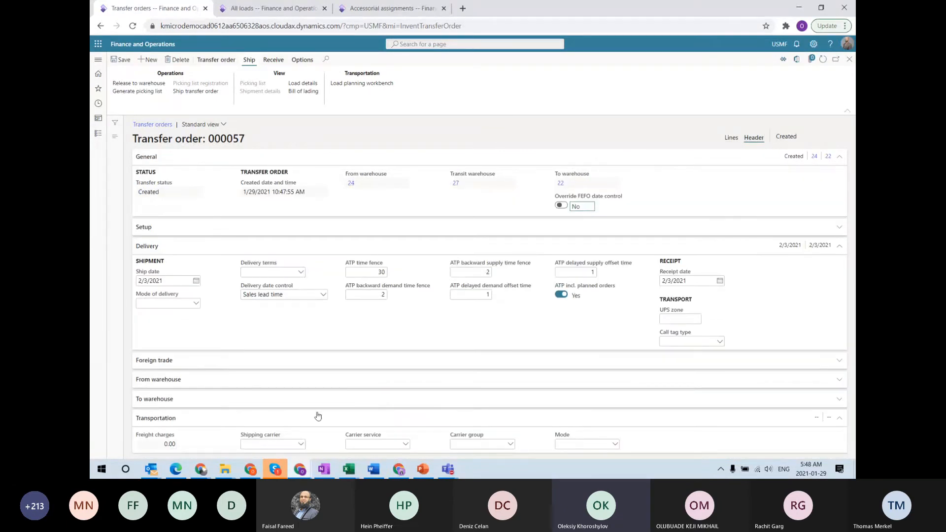
pyautogui.click(303, 276)
pyautogui.click(279, 354)
# Refresh the All loads list and open the new load USMF-000157
pyautogui.click(262, 12)
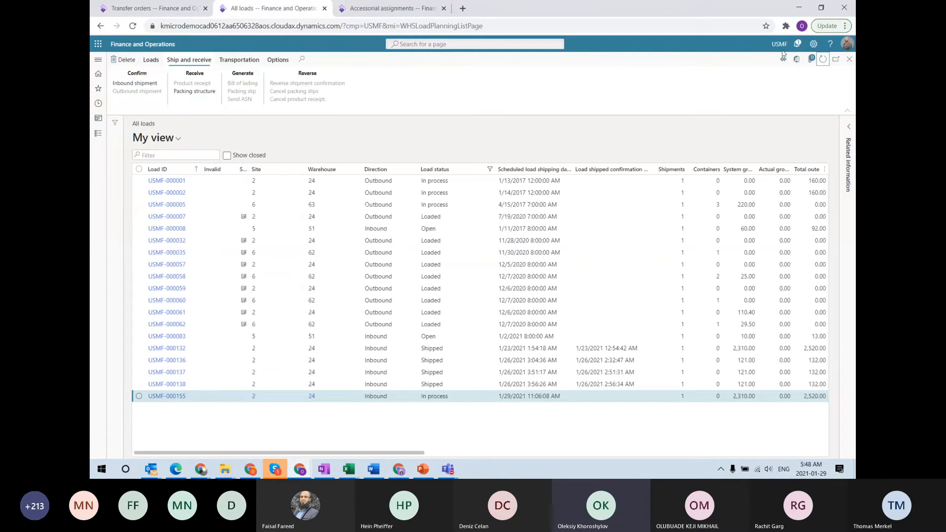
pyautogui.click(823, 59)
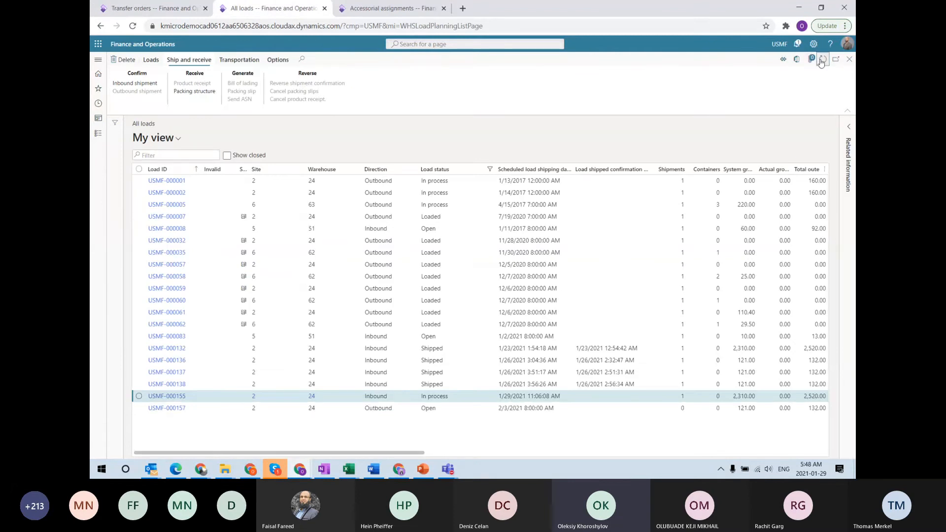
pyautogui.click(176, 412)
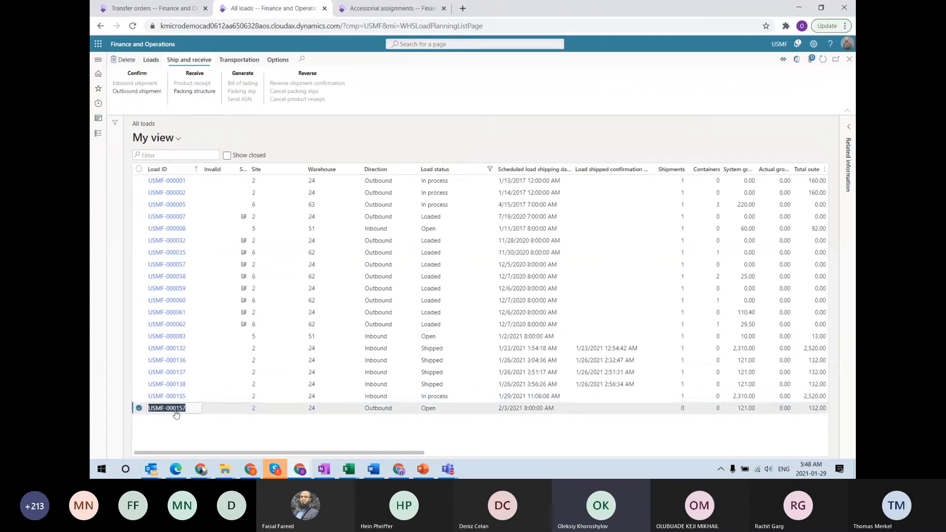
pyautogui.click(176, 409)
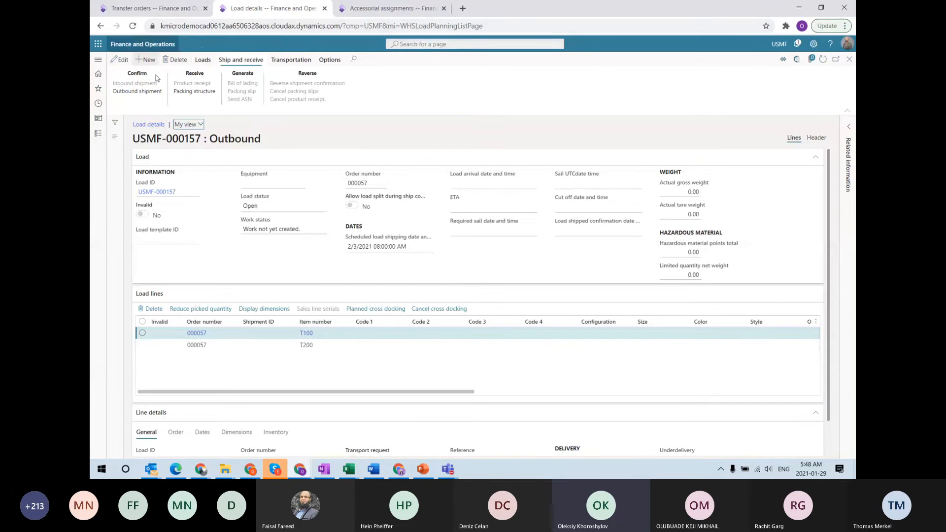
# Assign the 705.00 LTL rate as the load's route, giving it an ETA of 2/15/2021
pyautogui.click(279, 59)
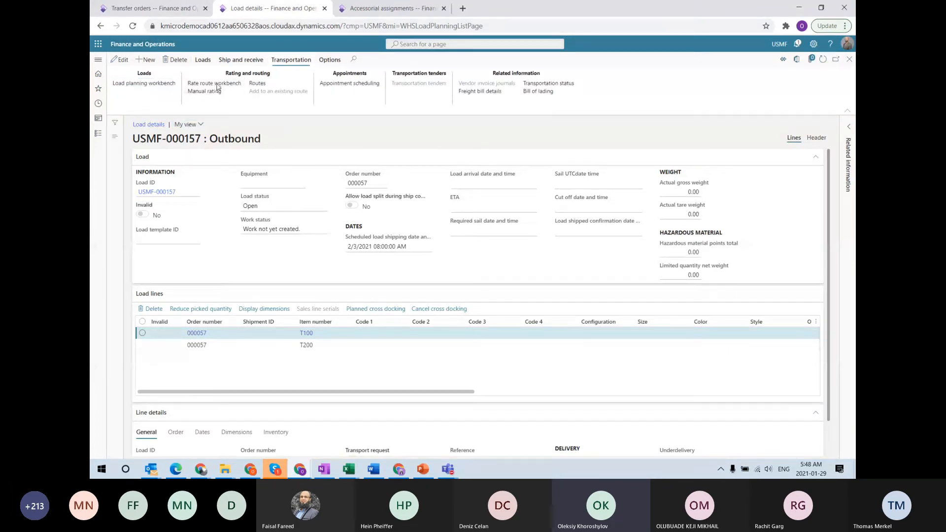
pyautogui.click(211, 91)
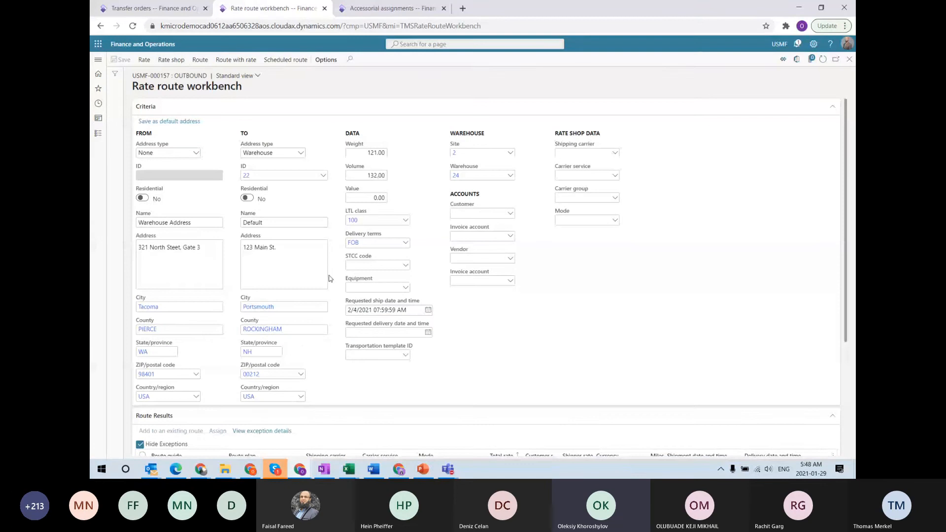
pyautogui.scroll(-3, 327, 284)
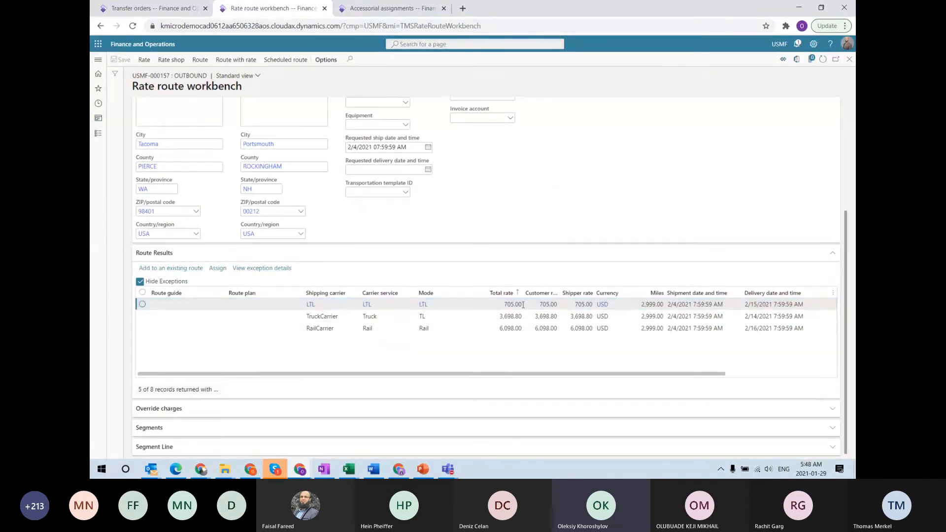
pyautogui.click(220, 269)
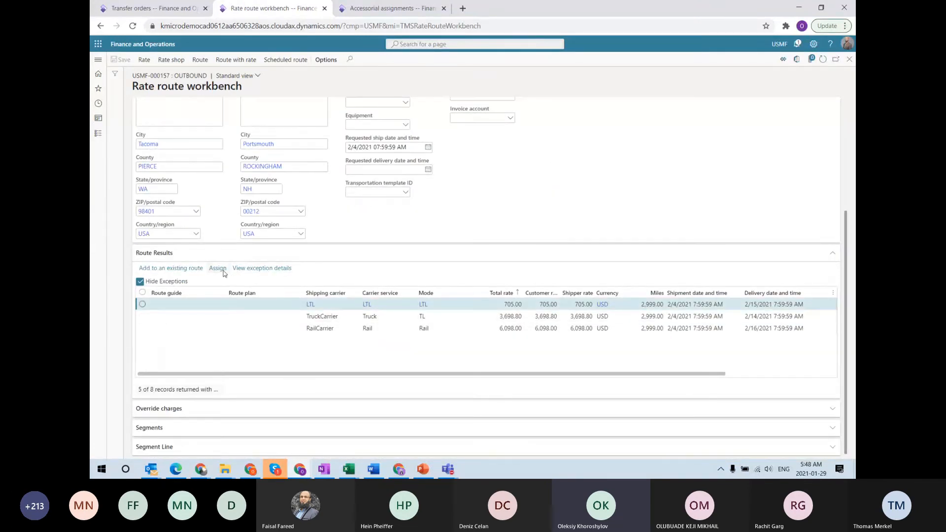
pyautogui.click(849, 59)
pyautogui.click(849, 60)
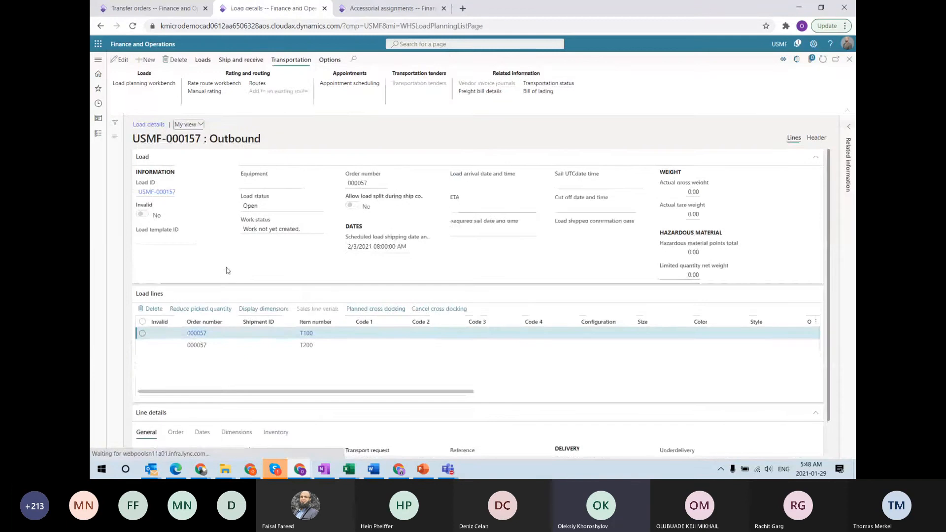
pyautogui.click(823, 60)
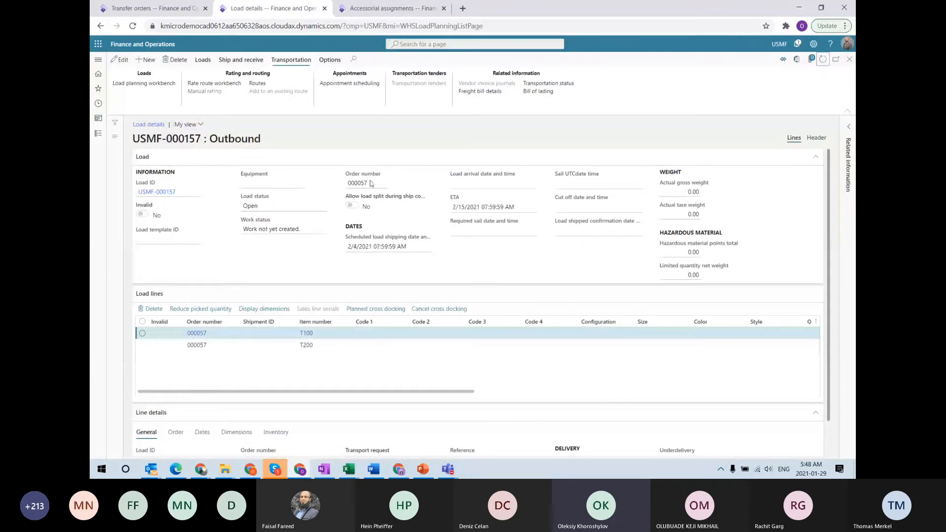
pyautogui.click(118, 4)
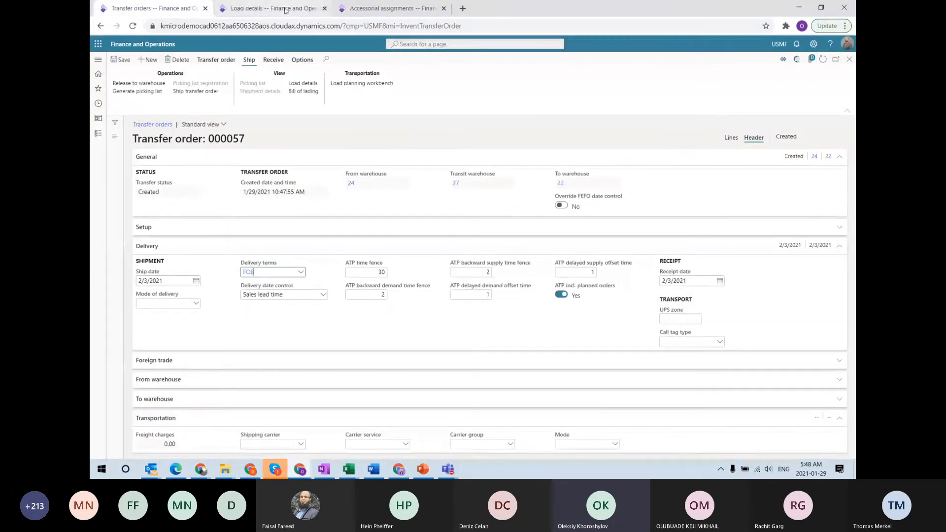
# Confirm load USMF-000157's outbound shipment and review its freight bill details
pyautogui.click(269, 8)
pyautogui.click(241, 59)
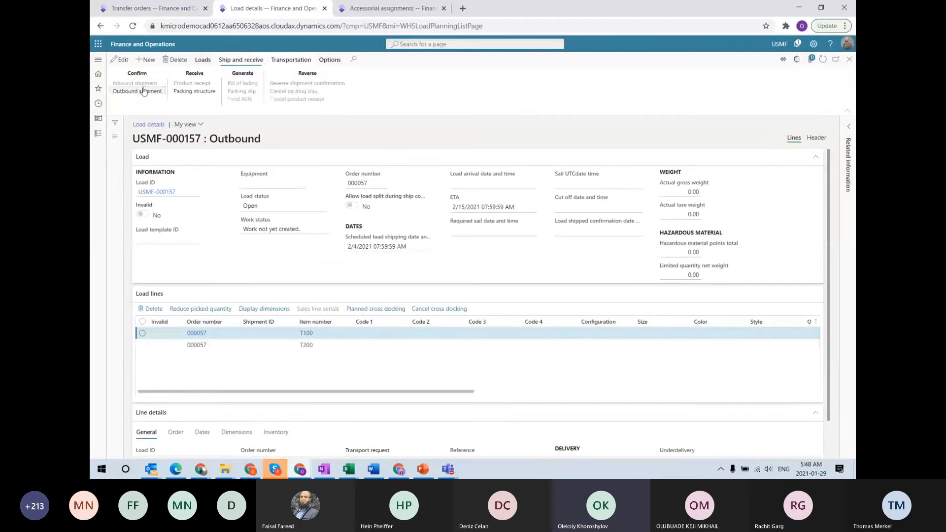
pyautogui.click(143, 92)
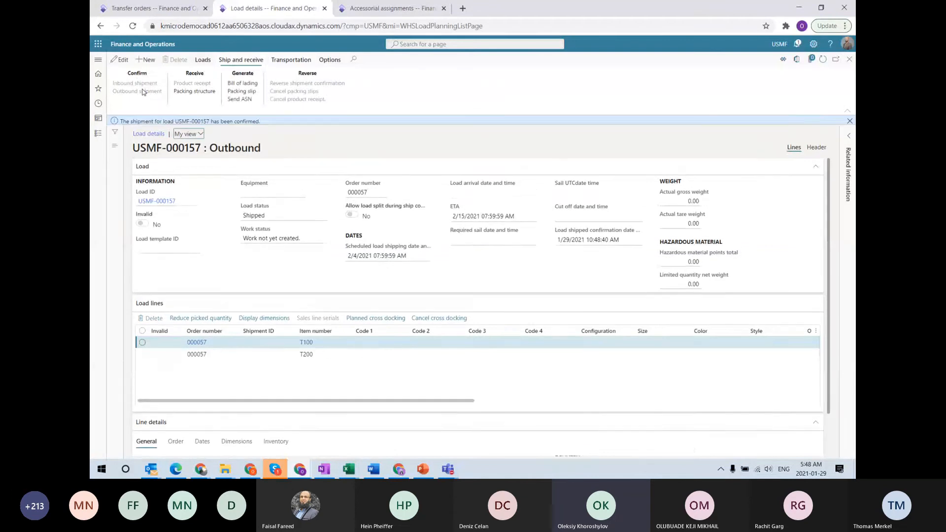
pyautogui.click(298, 61)
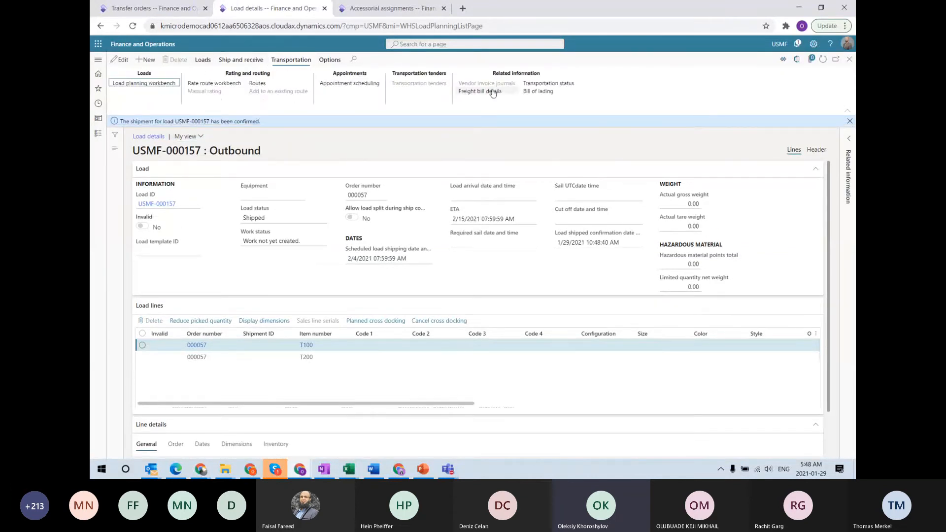
pyautogui.click(481, 91)
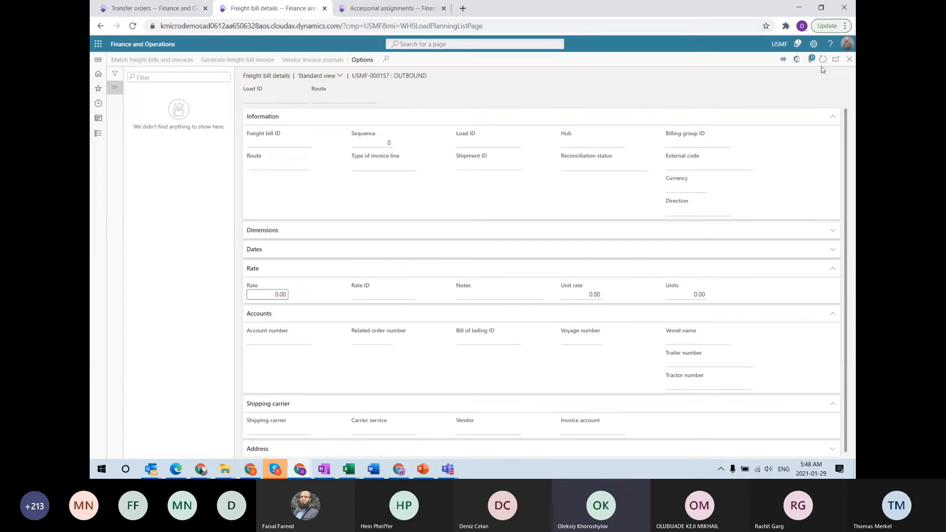
pyautogui.click(849, 59)
# Refresh transfer order 000057 to show Shipped status and save it
pyautogui.click(153, 8)
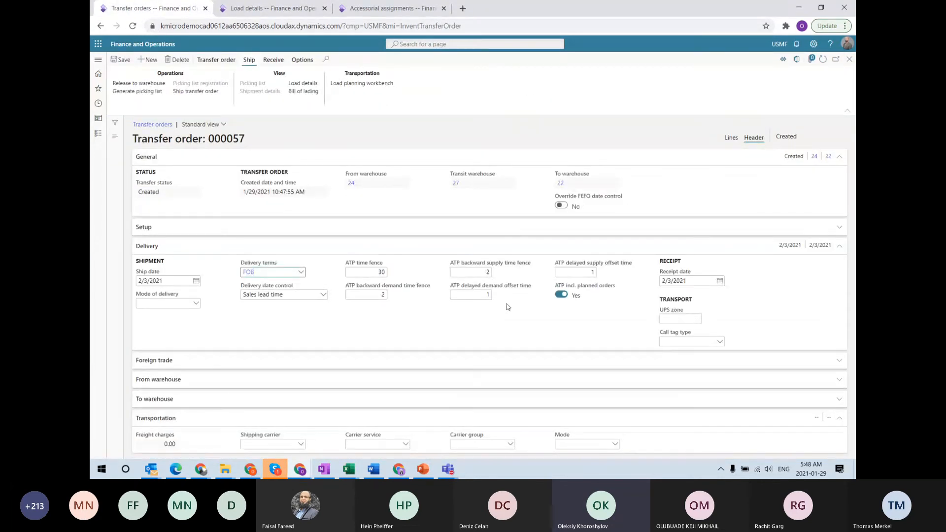
pyautogui.click(822, 59)
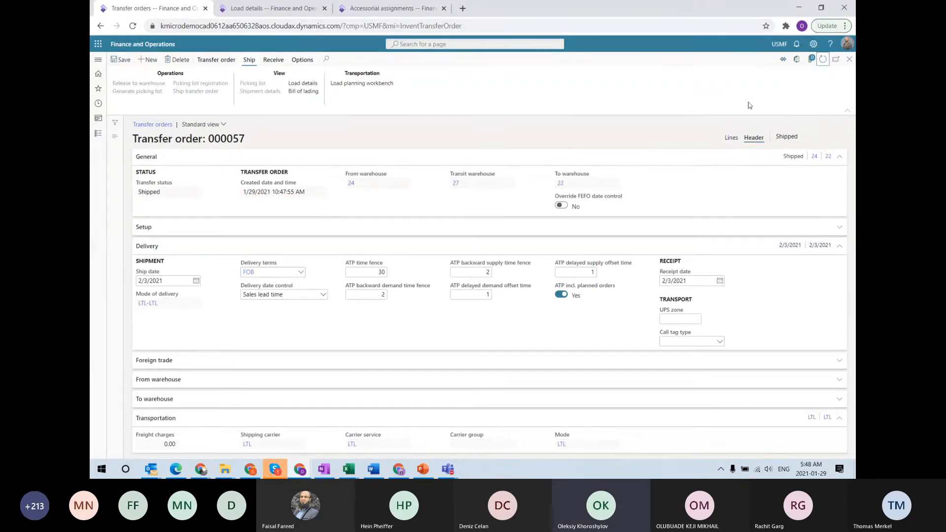
pyautogui.click(122, 60)
# Go from load USMF-000157's details back to the All loads list
pyautogui.click(222, 7)
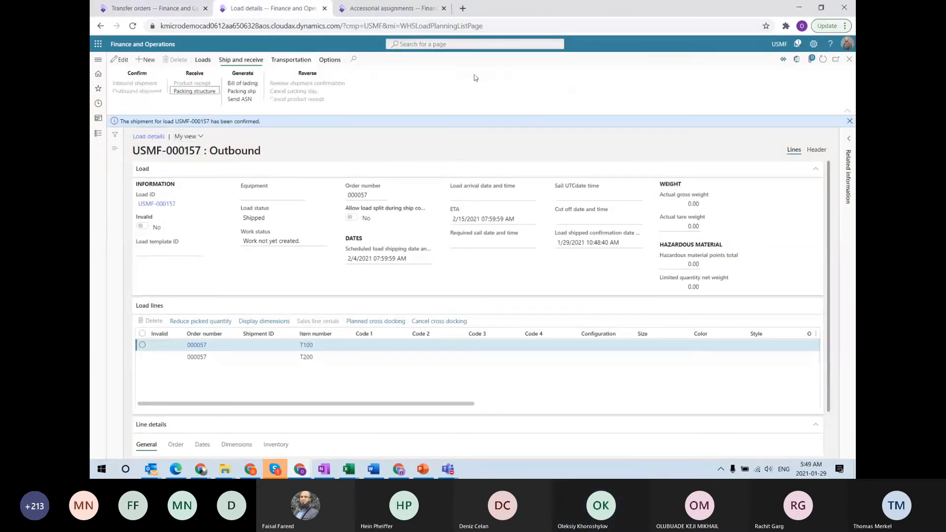
pyautogui.click(824, 59)
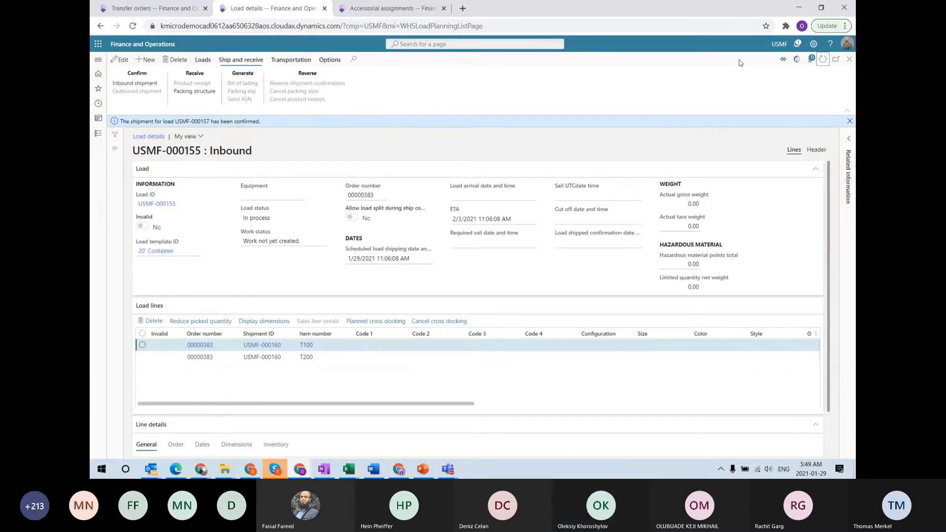
pyautogui.click(849, 59)
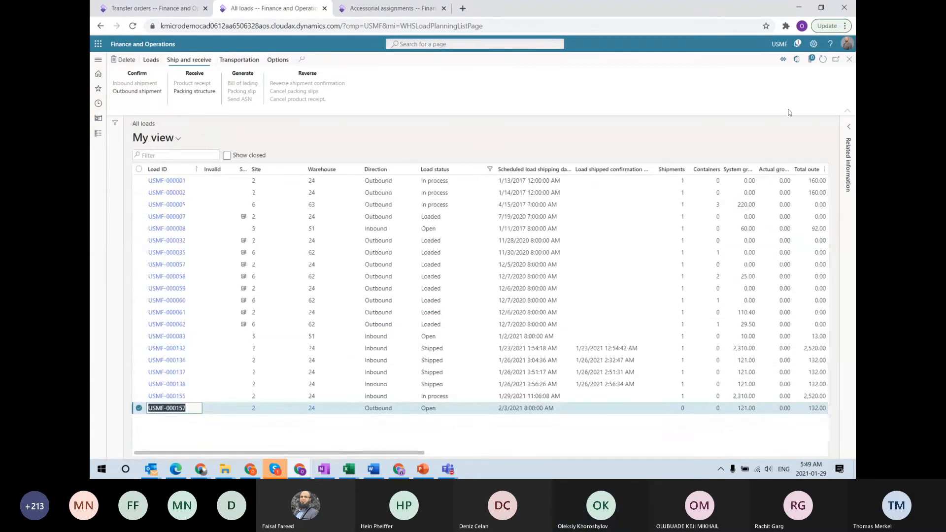
# Open the Load planning workbench on Transfer lines with the Ship date filter cleared
pyautogui.click(823, 59)
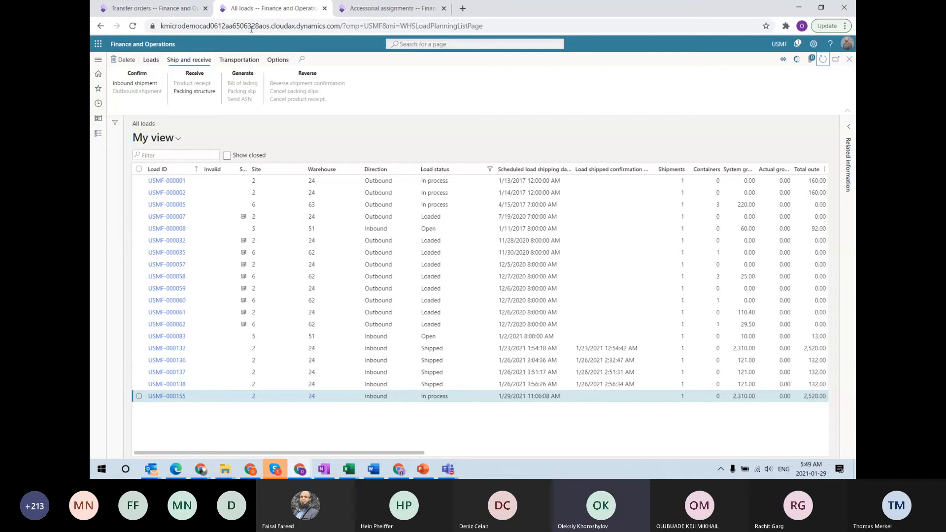
pyautogui.click(99, 59)
pyautogui.click(256, 97)
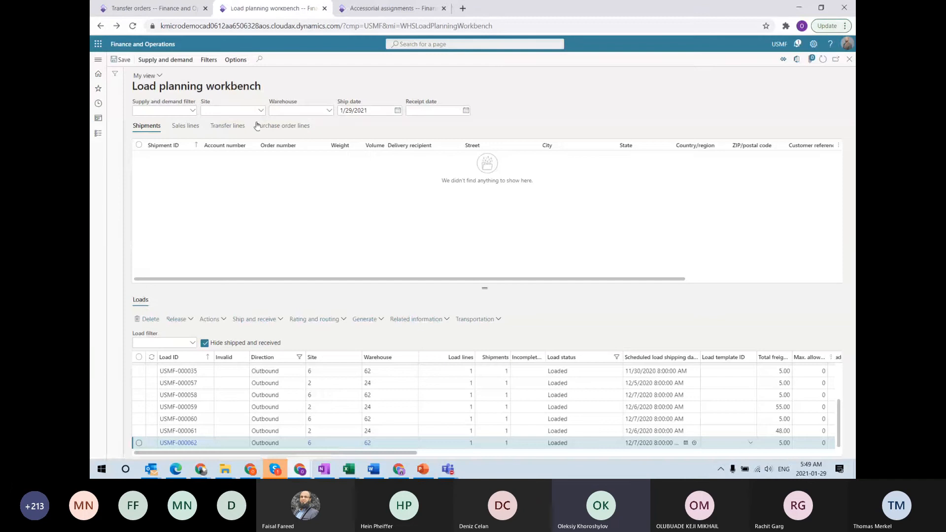
pyautogui.click(227, 126)
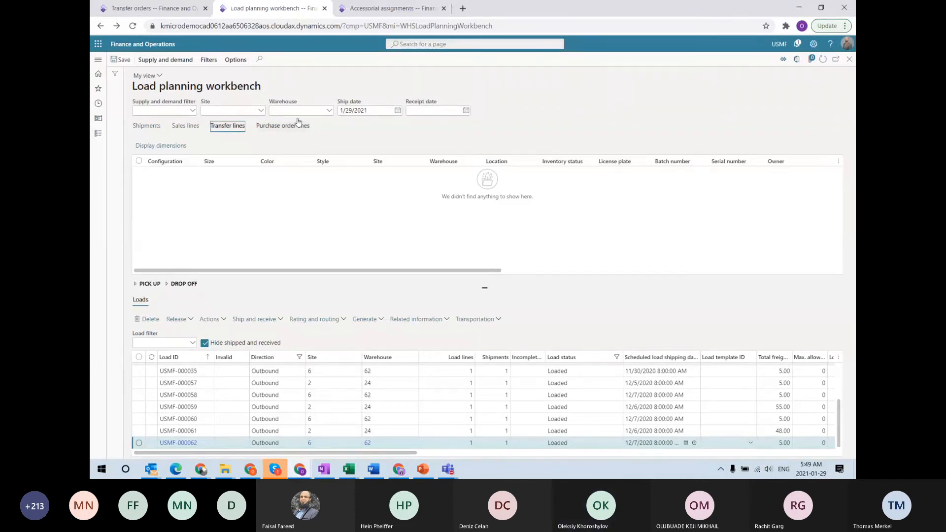
pyautogui.moveTo(366, 110); pyautogui.dragTo(316, 114)
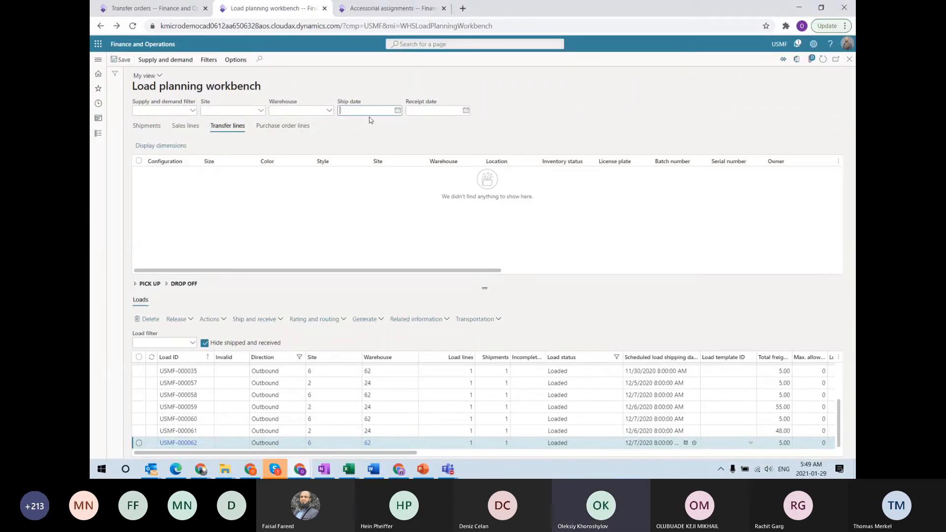
pyautogui.press('Tab')
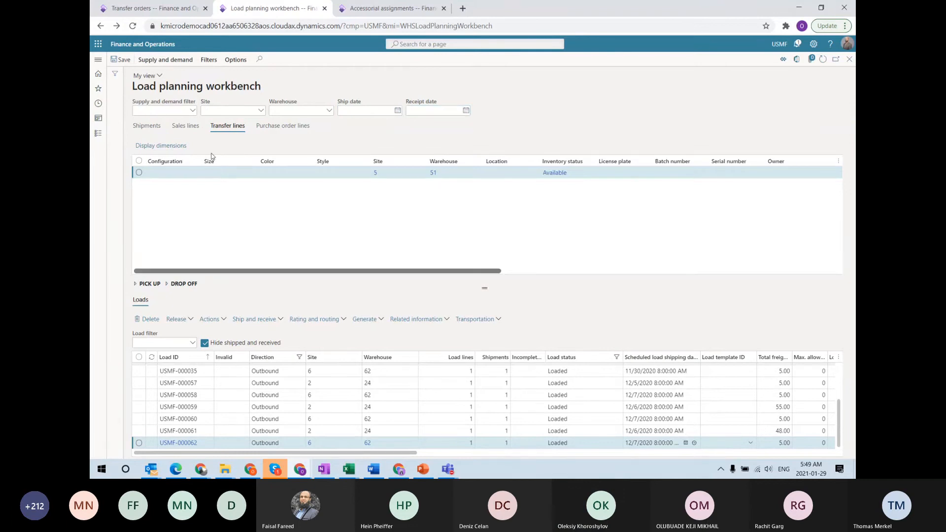
pyautogui.click(151, 8)
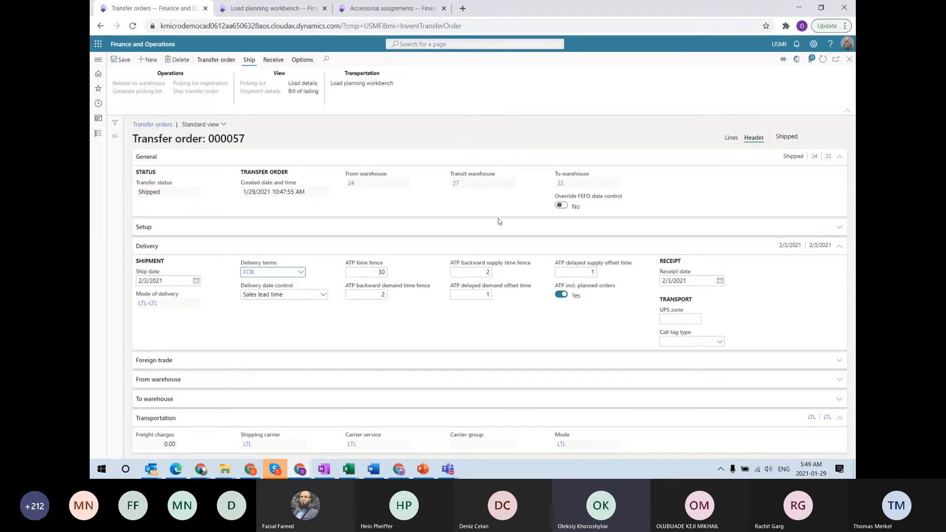
# Start a new transfer order from warehouse 24 to warehouse 22
pyautogui.click(850, 58)
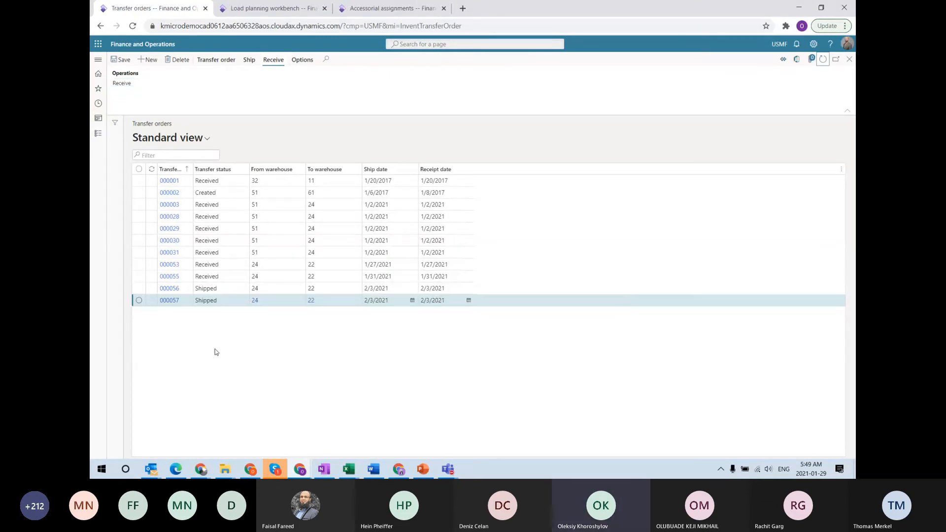
pyautogui.click(150, 60)
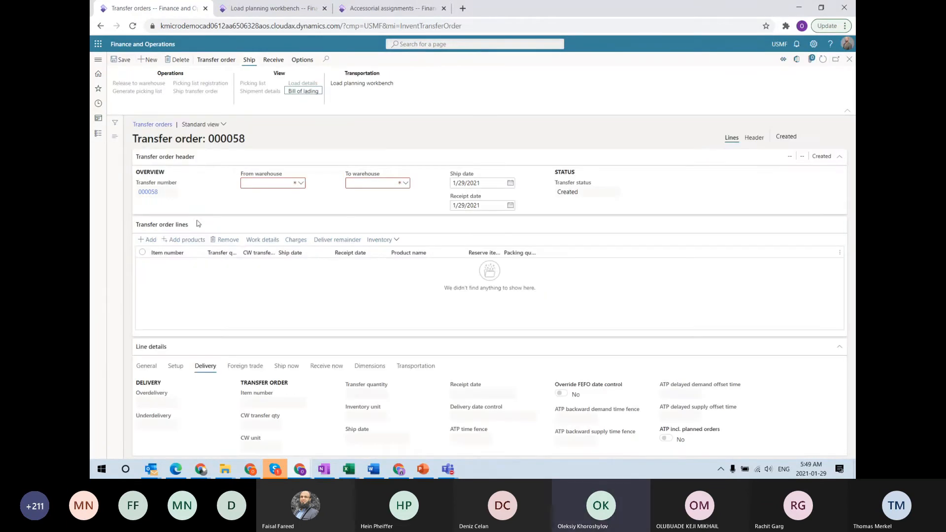
pyautogui.click(274, 181)
pyautogui.write('24')
pyautogui.press('Tab')
pyautogui.write('22')
pyautogui.press('Tab')
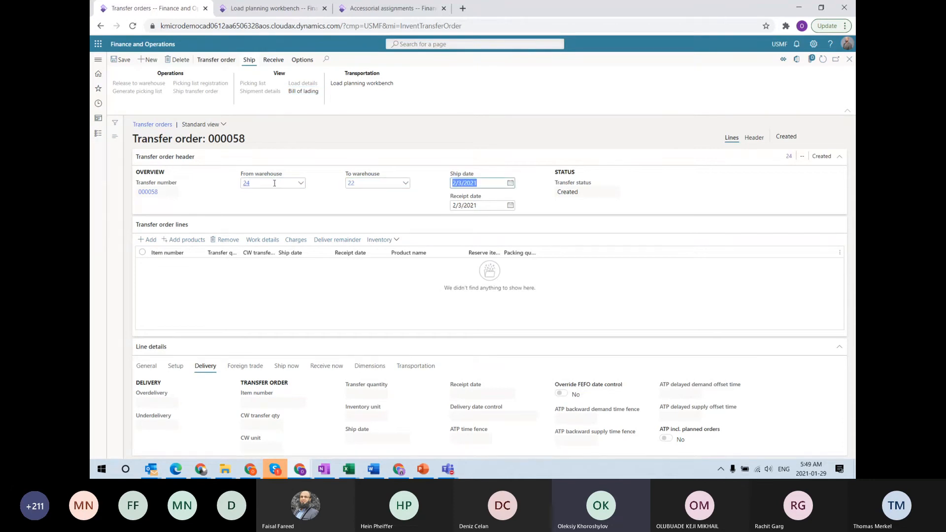
# Add order lines for items T100 and T200 and save the order
pyautogui.click(148, 240)
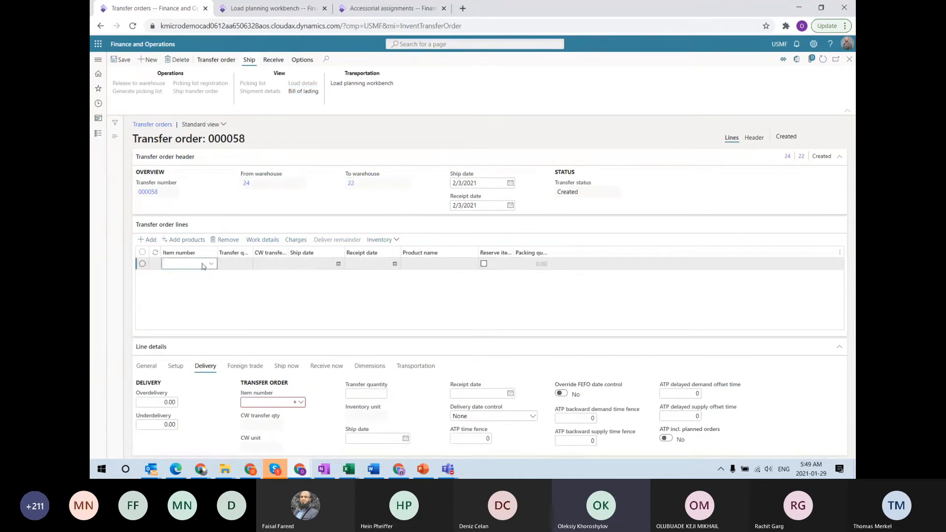
pyautogui.write('t100')
pyautogui.press('Tab')
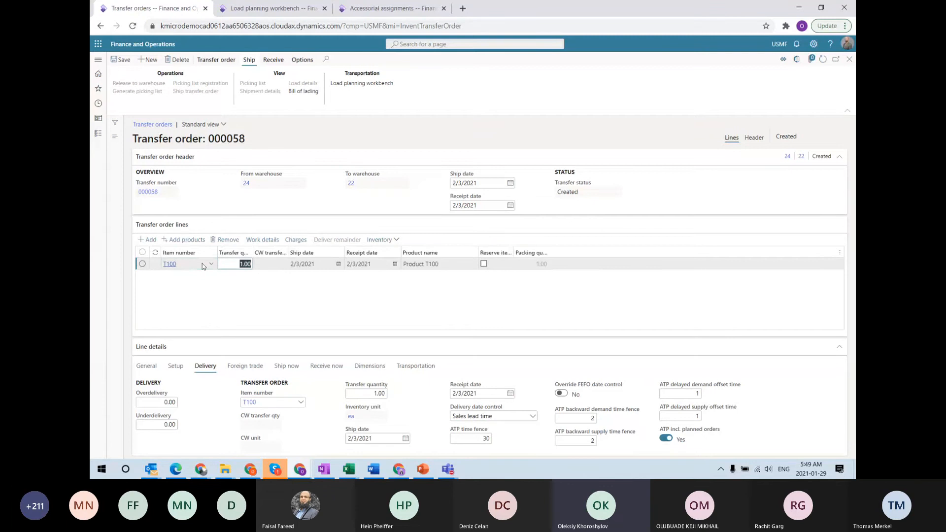
pyautogui.press('Down')
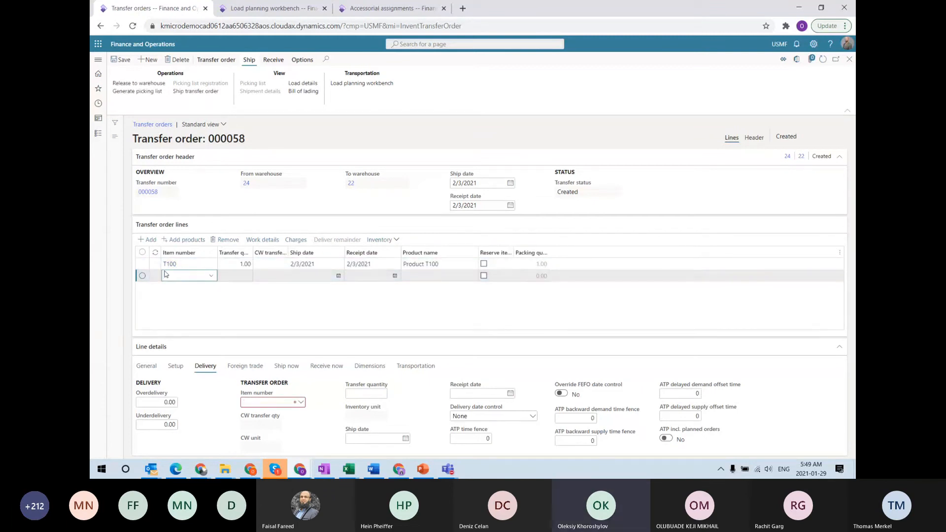
pyautogui.write('t200')
pyautogui.press('Tab')
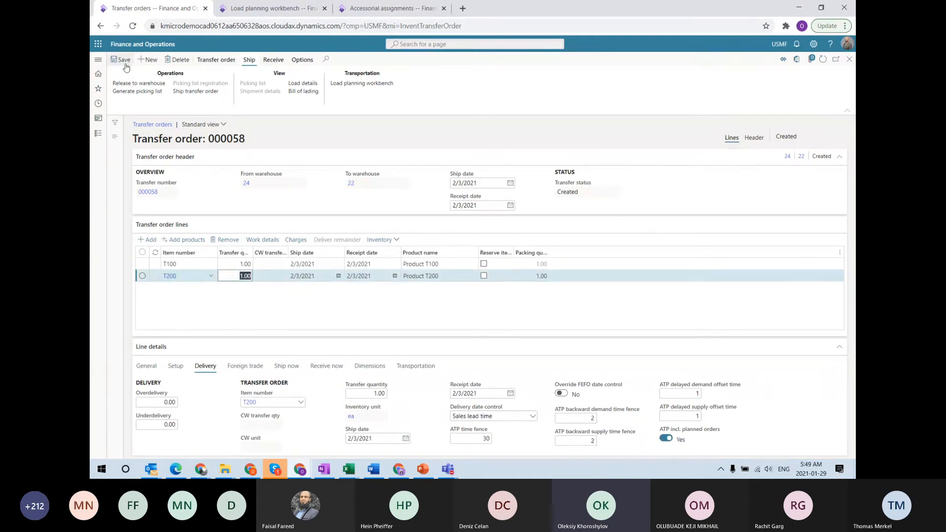
pyautogui.click(124, 60)
# Set the order header's delivery terms to FOB and save
pyautogui.click(754, 137)
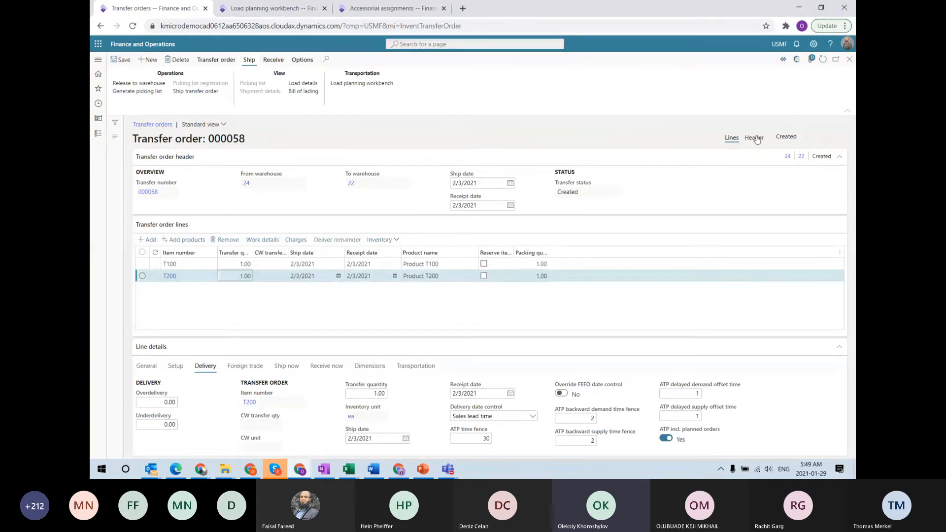
pyautogui.click(301, 273)
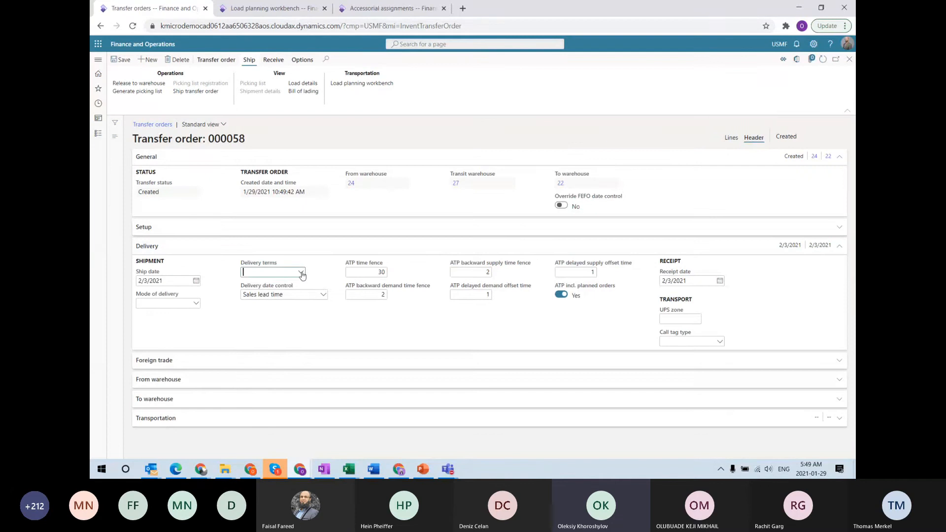
pyautogui.click(301, 273)
pyautogui.scroll(-1, 291, 335)
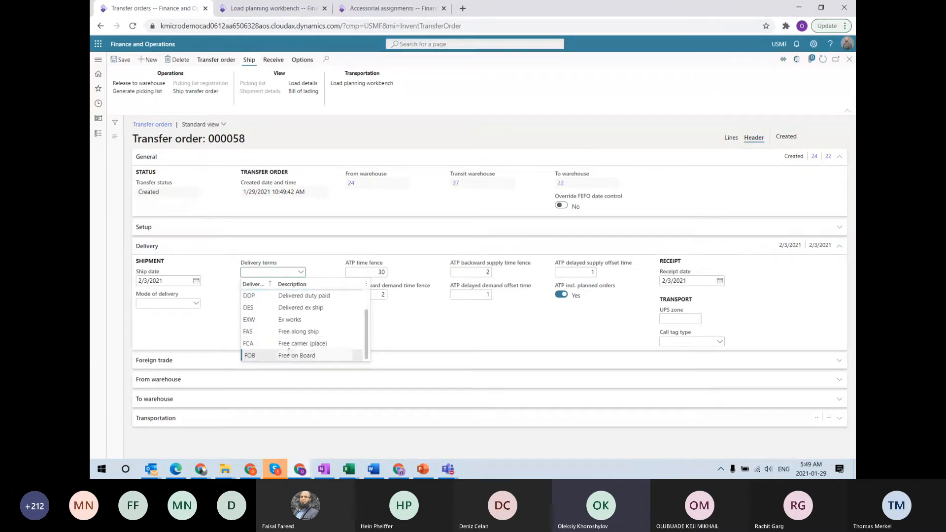
pyautogui.click(289, 355)
pyautogui.click(123, 60)
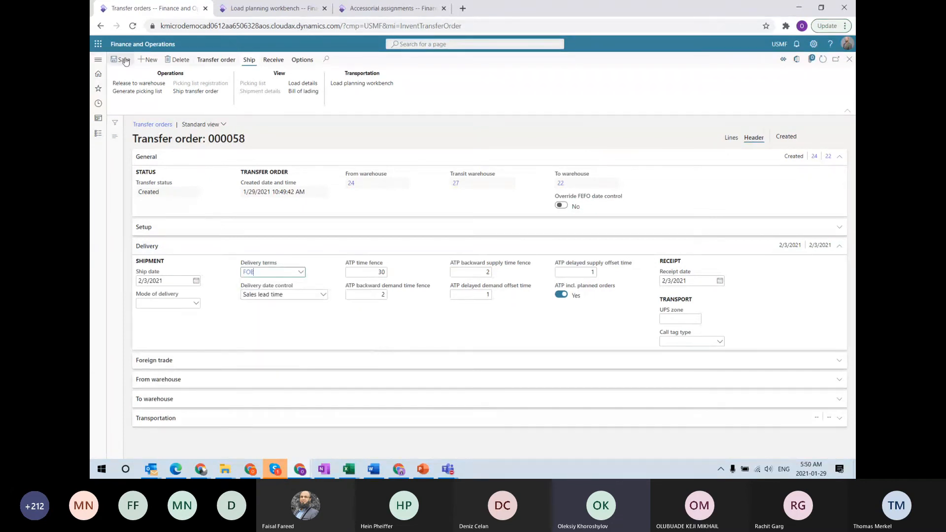
pyautogui.click(732, 139)
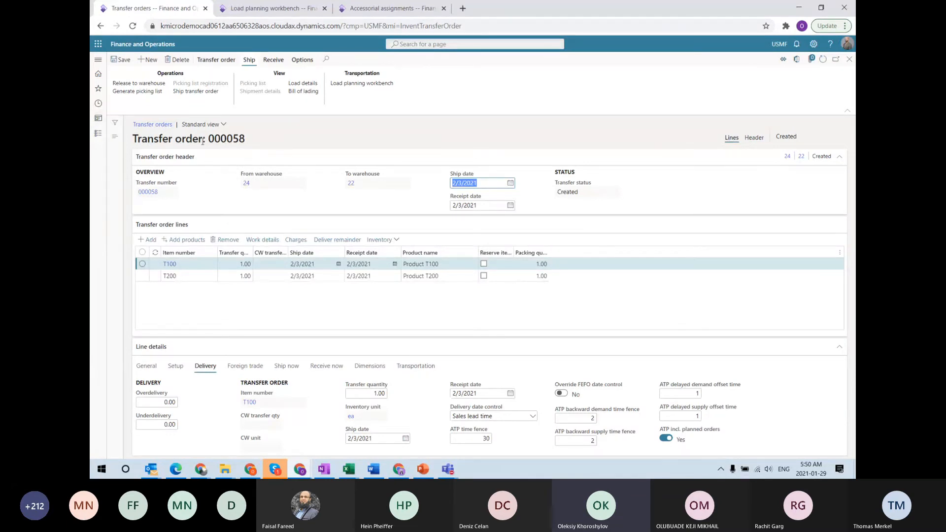
# Open load USMF-000158, carrying order 000058's T100 and T200 lines, in Load details
pyautogui.doubleClick(233, 140)
pyautogui.click(263, 8)
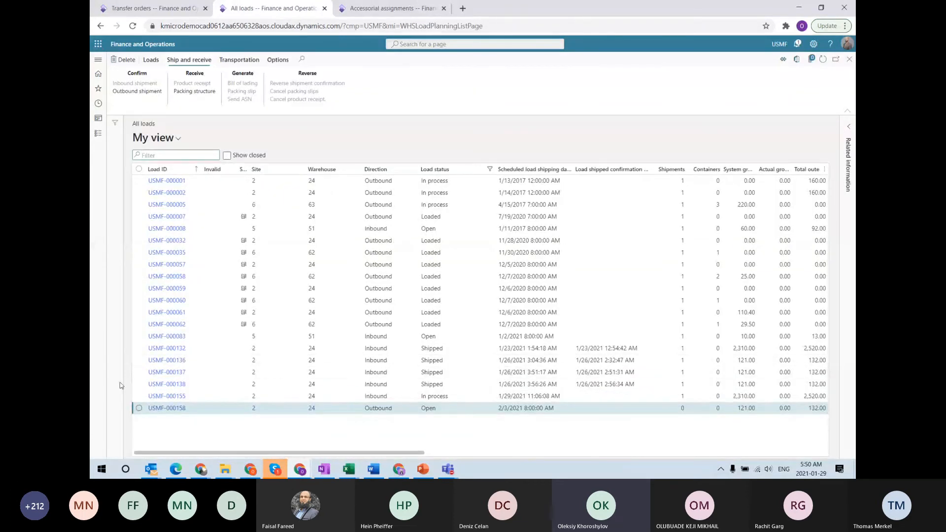
pyautogui.click(174, 410)
pyautogui.click(174, 409)
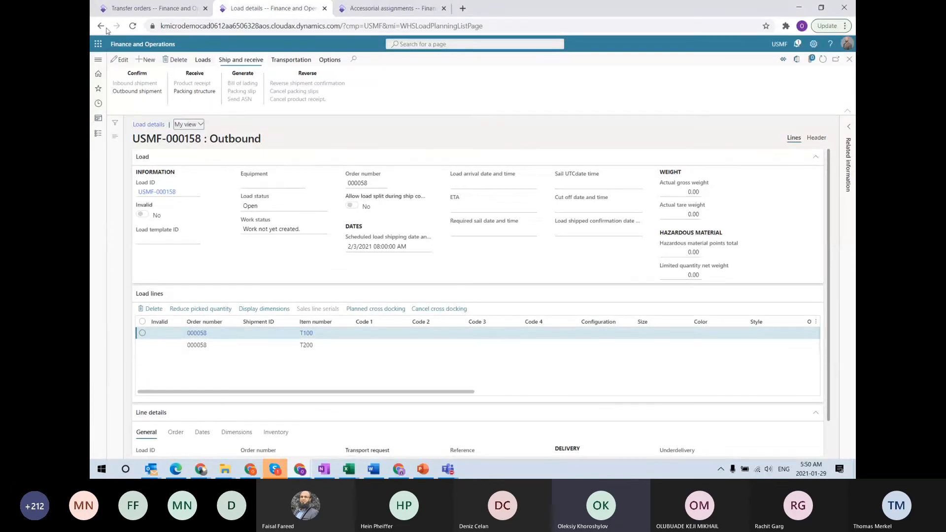
pyautogui.click(148, 8)
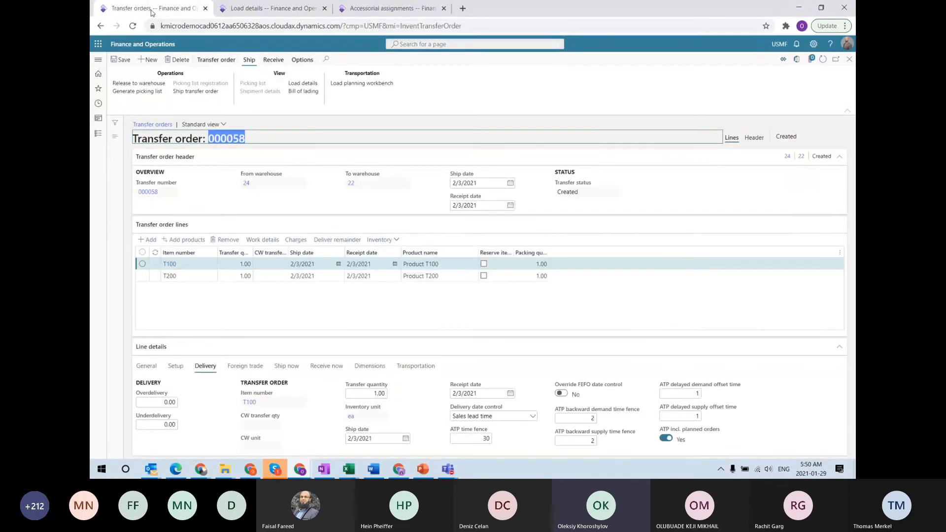
pyautogui.click(260, 10)
pyautogui.click(291, 60)
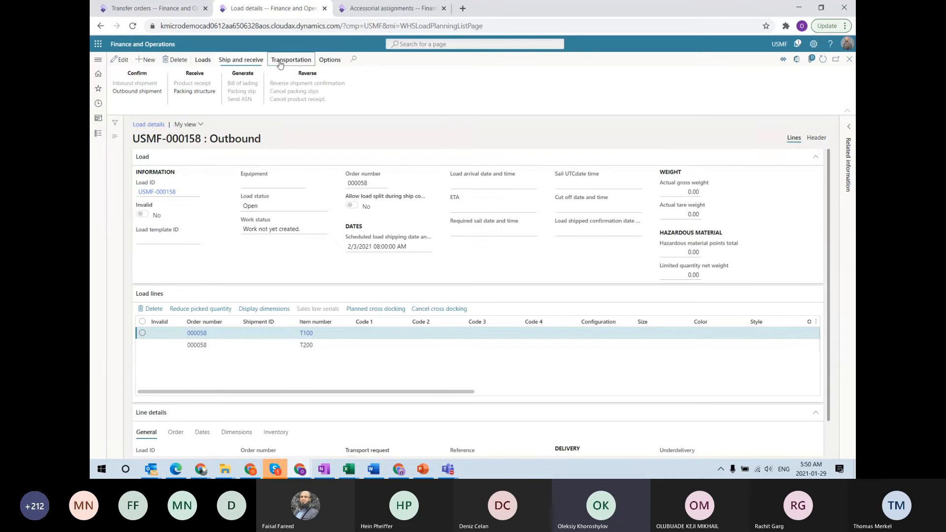
# Assign the 705 LTL rate to load USMF-000158, creating route USMF-000257
pyautogui.click(201, 83)
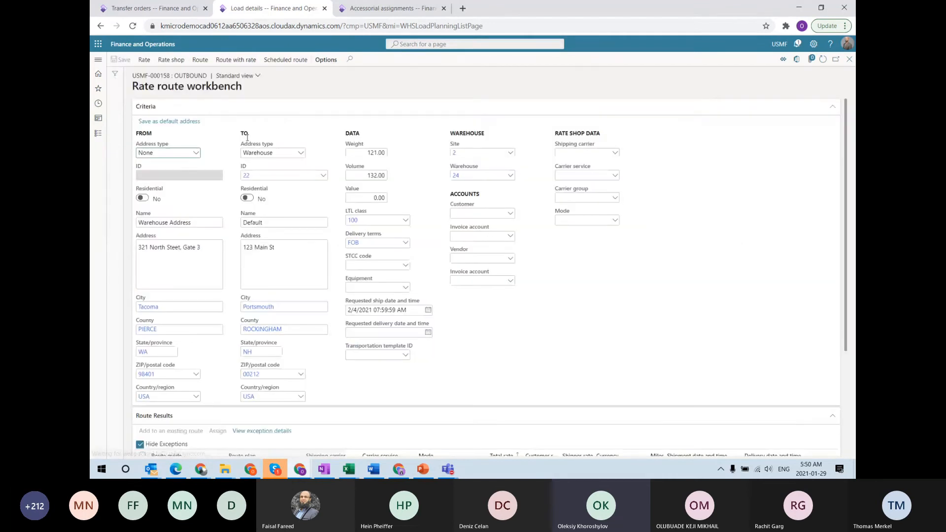
pyautogui.scroll(-3, 345, 349)
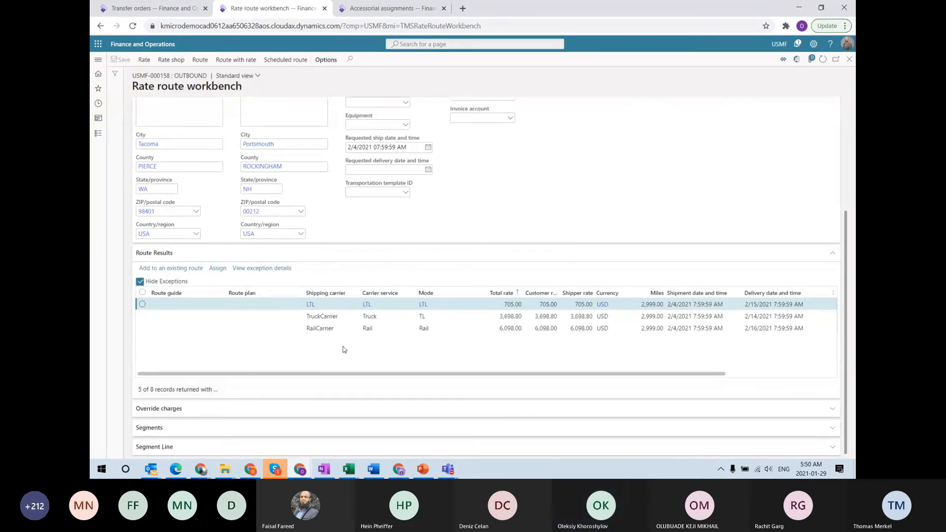
pyautogui.click(184, 316)
pyautogui.click(217, 268)
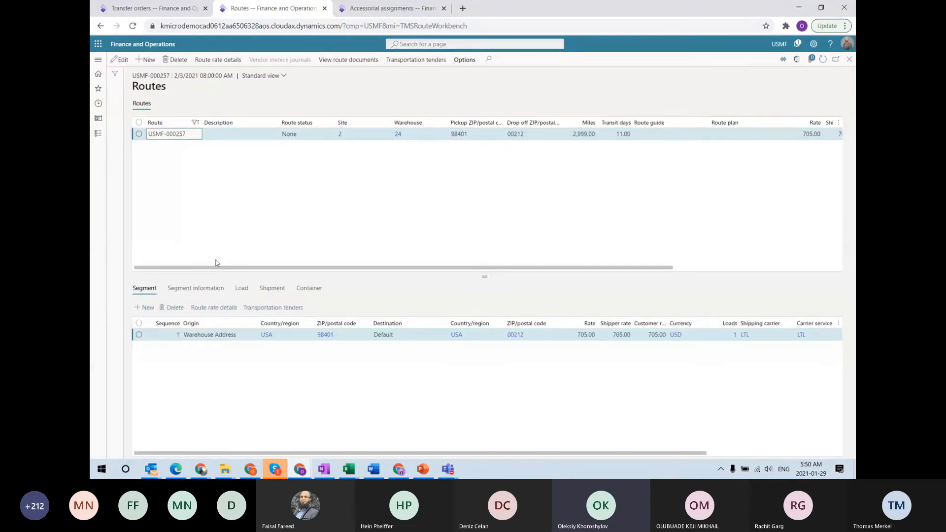
pyautogui.press('Escape')
pyautogui.press('Escape')
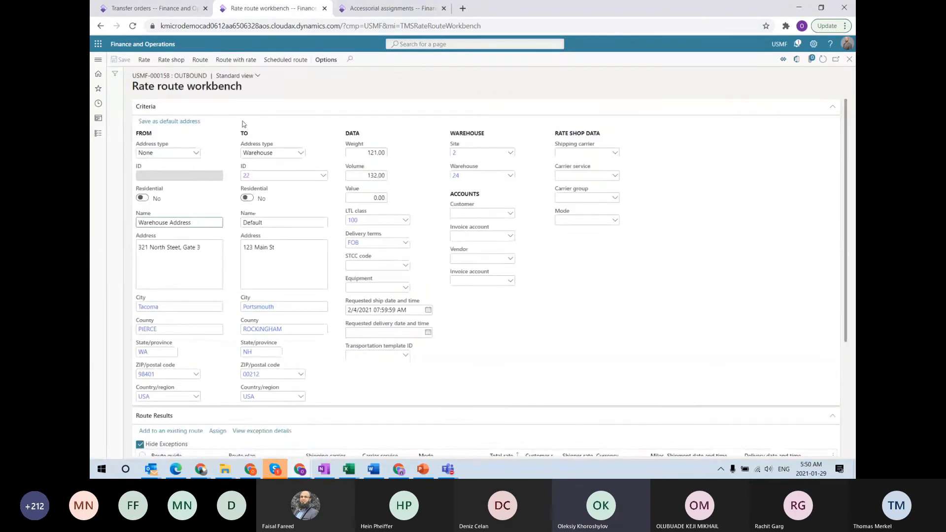
pyautogui.click(228, 60)
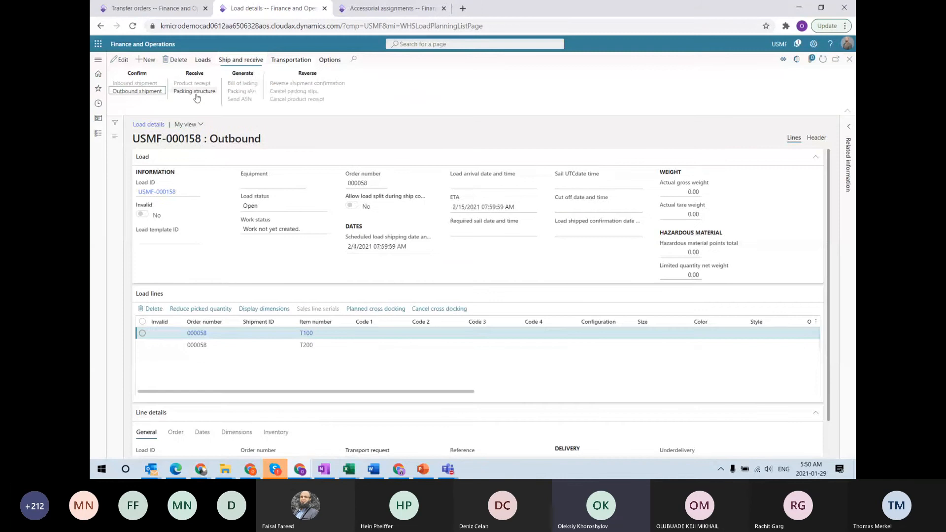
# Confirm load USMF-000158's outbound shipment and check its empty freight bill
pyautogui.click(156, 93)
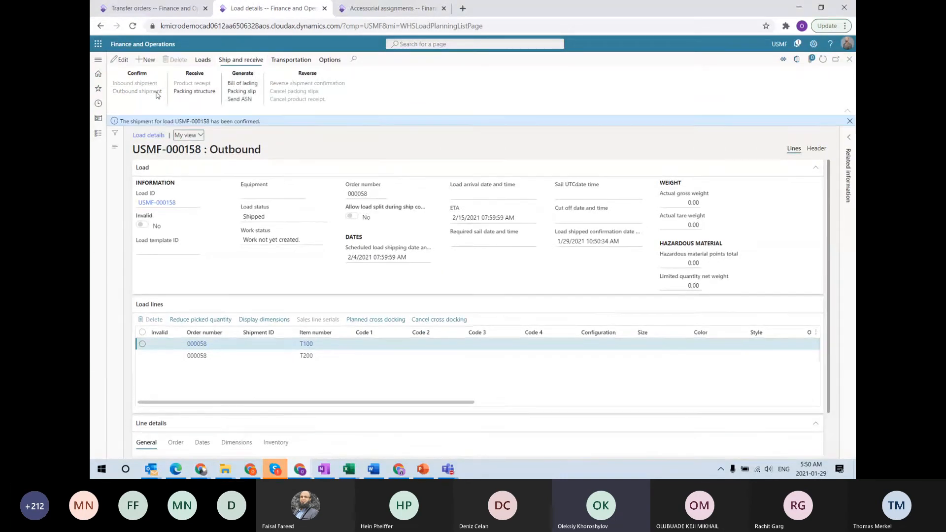
pyautogui.click(294, 61)
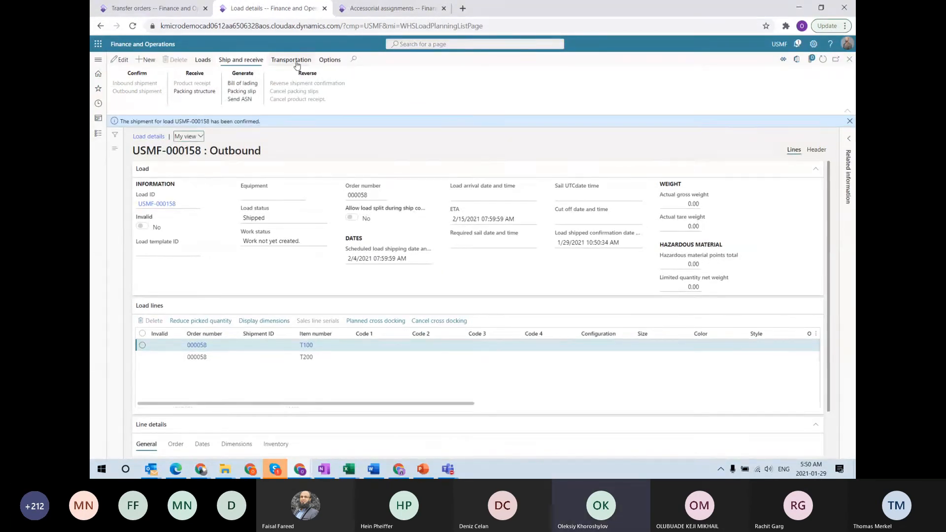
pyautogui.click(494, 91)
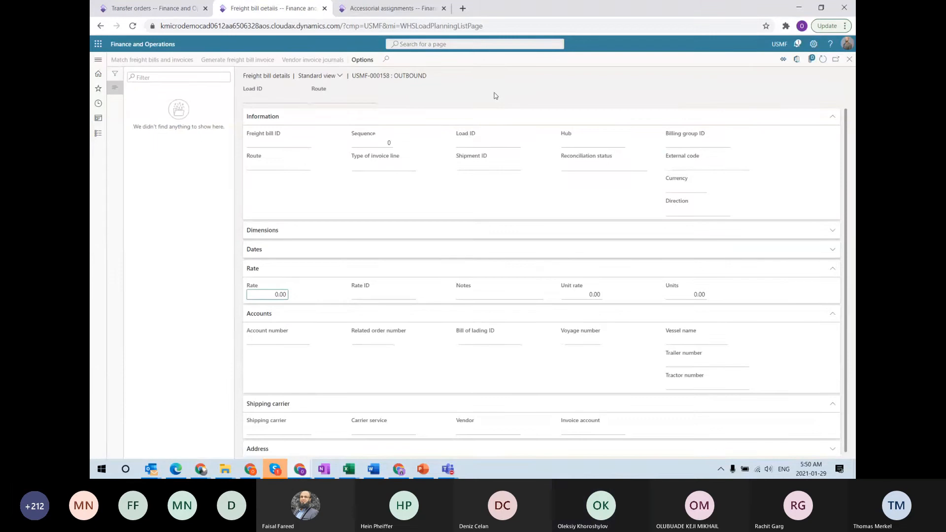
pyautogui.press('Escape')
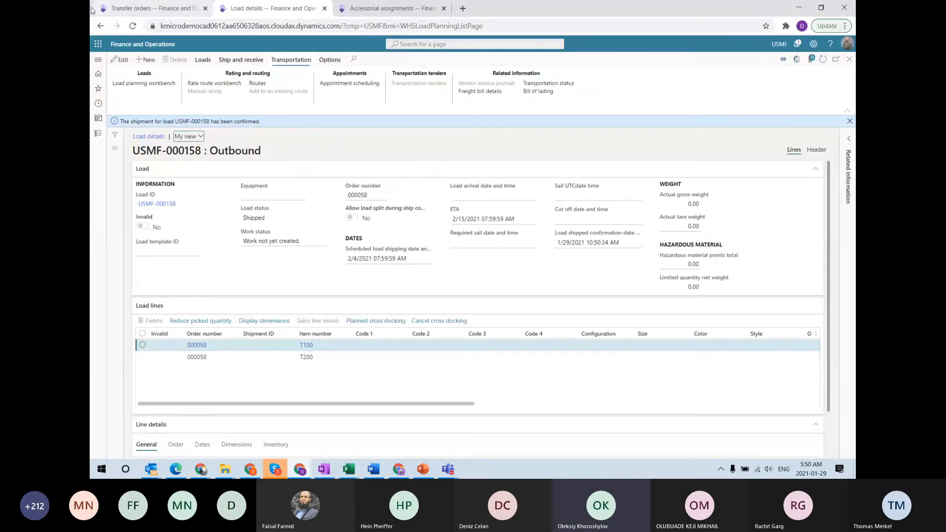
# Refresh load USMF-000158 and close back to a refreshed All loads list
pyautogui.click(135, 8)
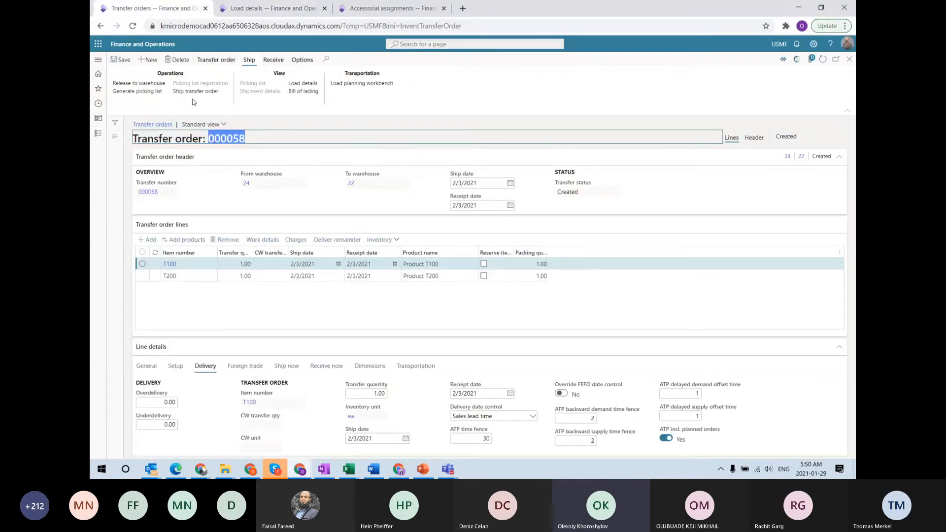
pyautogui.click(272, 8)
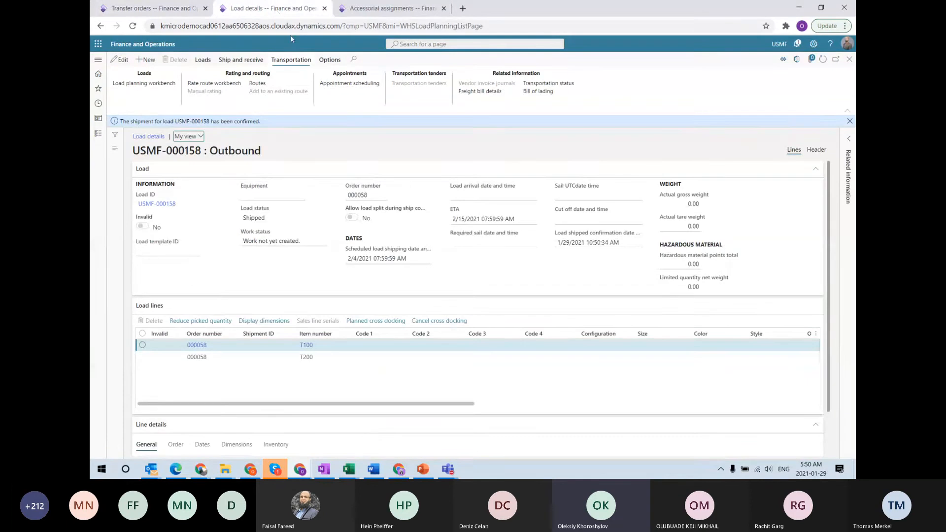
pyautogui.click(823, 59)
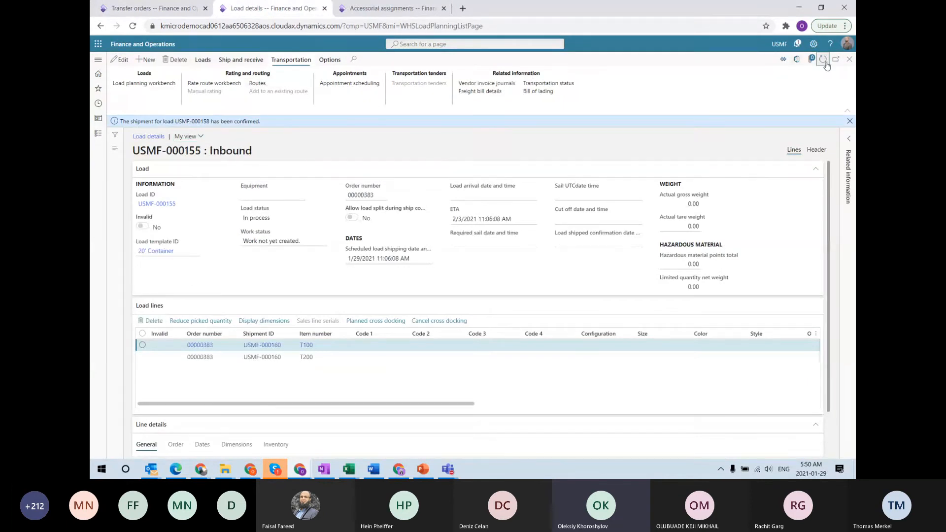
pyautogui.click(849, 58)
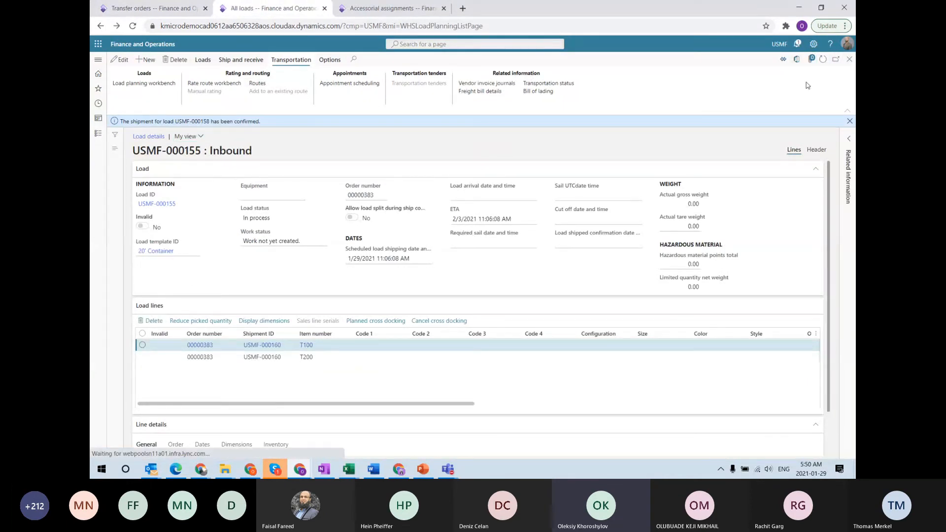
pyautogui.click(823, 59)
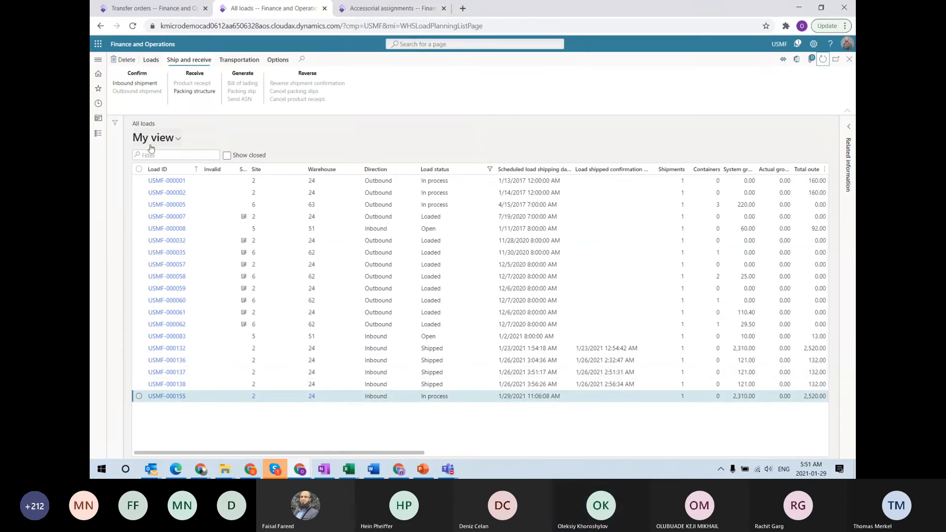
# Include closed loads, reopen USMF-000158 and review its empty freight bill
pyautogui.click(227, 156)
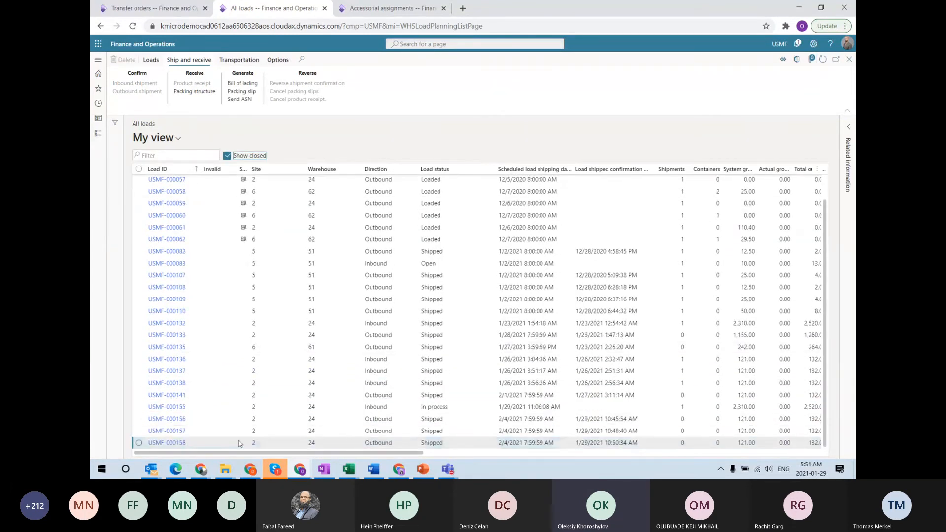
pyautogui.click(167, 443)
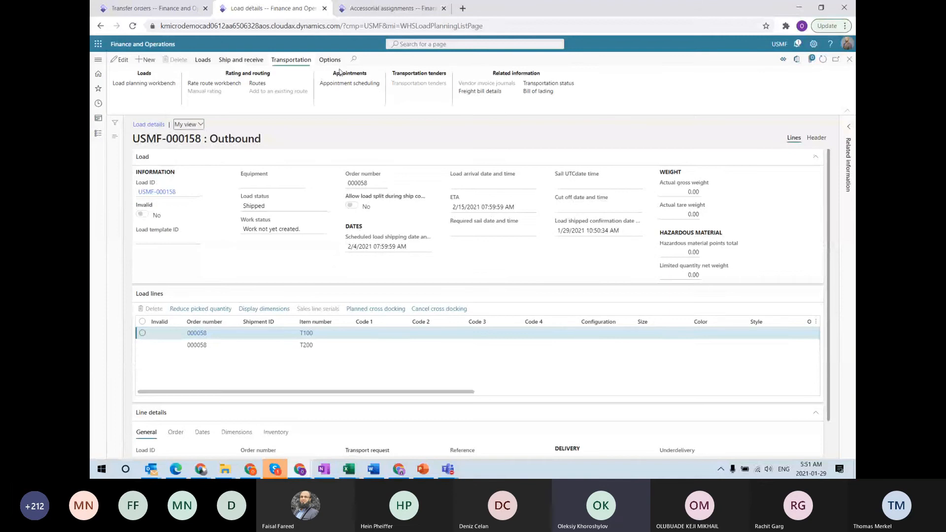
pyautogui.click(492, 94)
pyautogui.press('Escape')
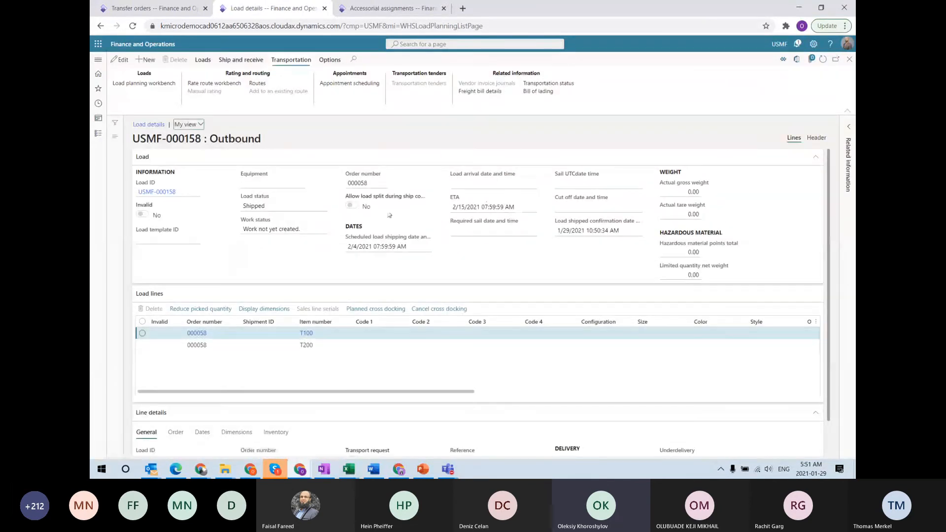
# Review load USMF-000157's empty freight bill, then switch to transfer order 000058
pyautogui.press('Escape')
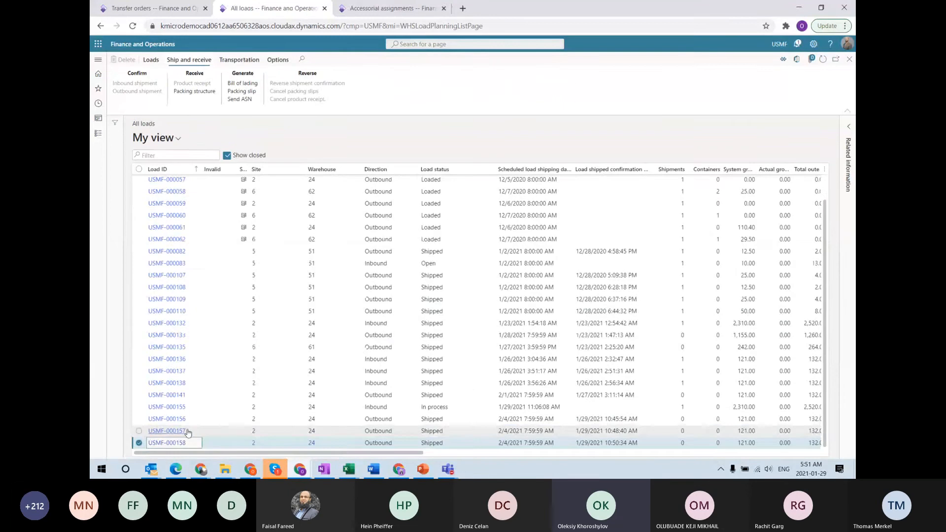
pyautogui.click(164, 432)
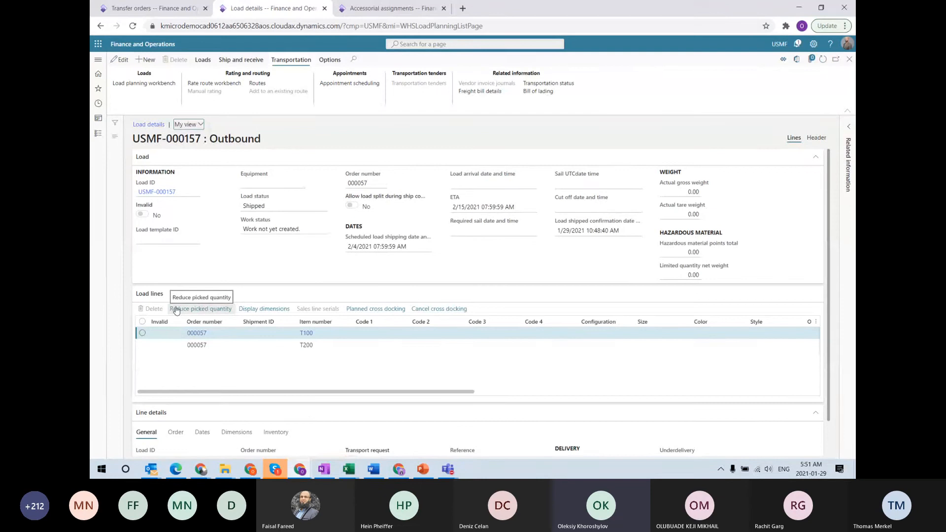
pyautogui.click(470, 91)
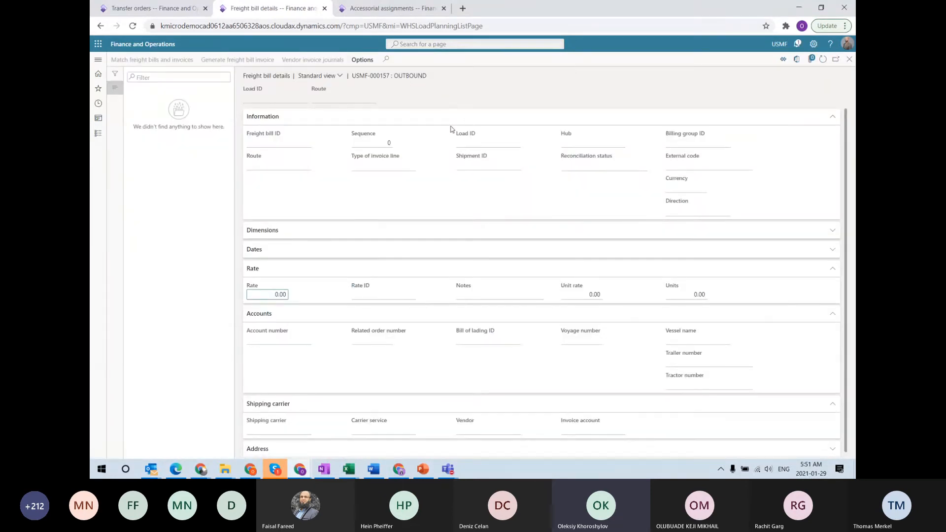
pyautogui.press('Escape')
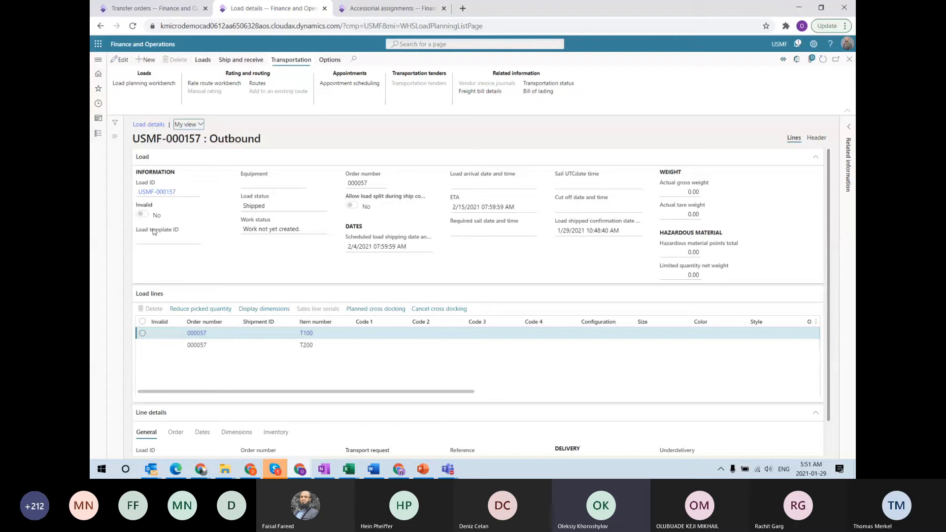
pyautogui.click(143, 9)
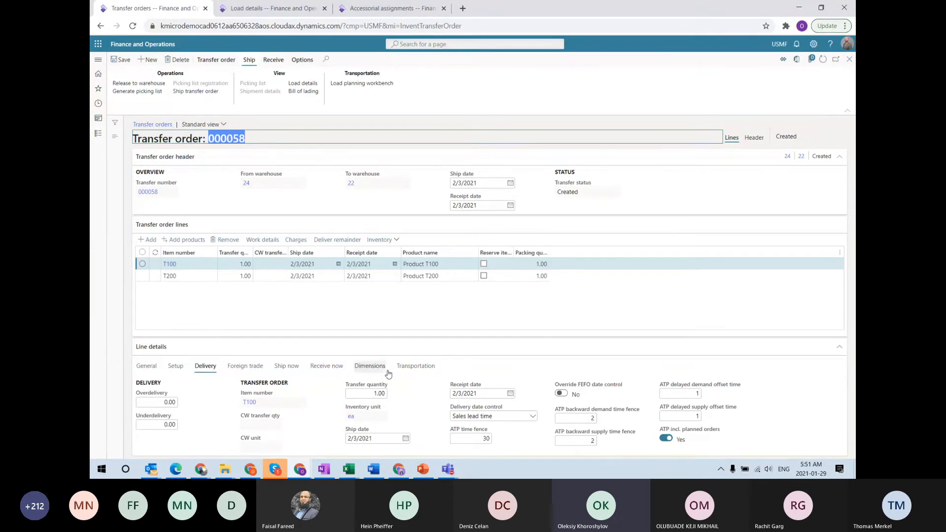
# Refresh transfer order 000058 to show Shipped with 0.00 freight charges, then return to All loads
pyautogui.click(416, 367)
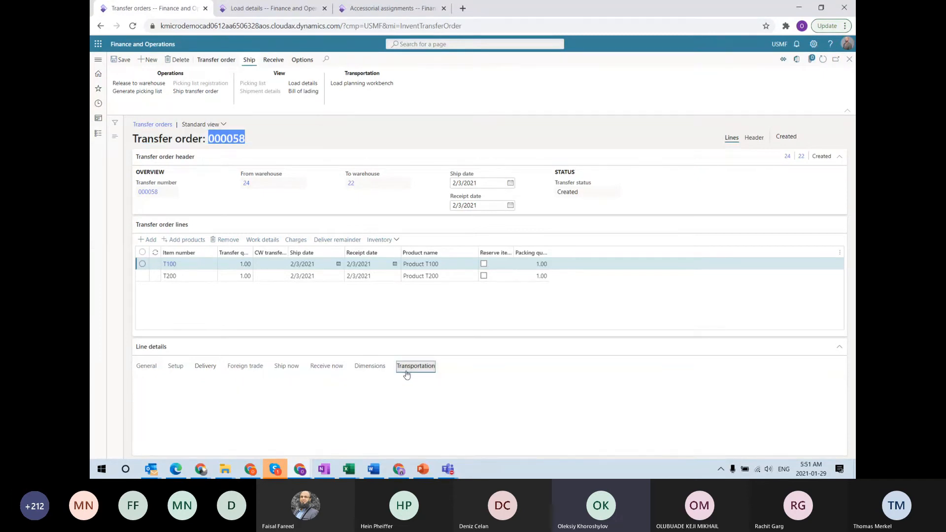
pyautogui.click(291, 276)
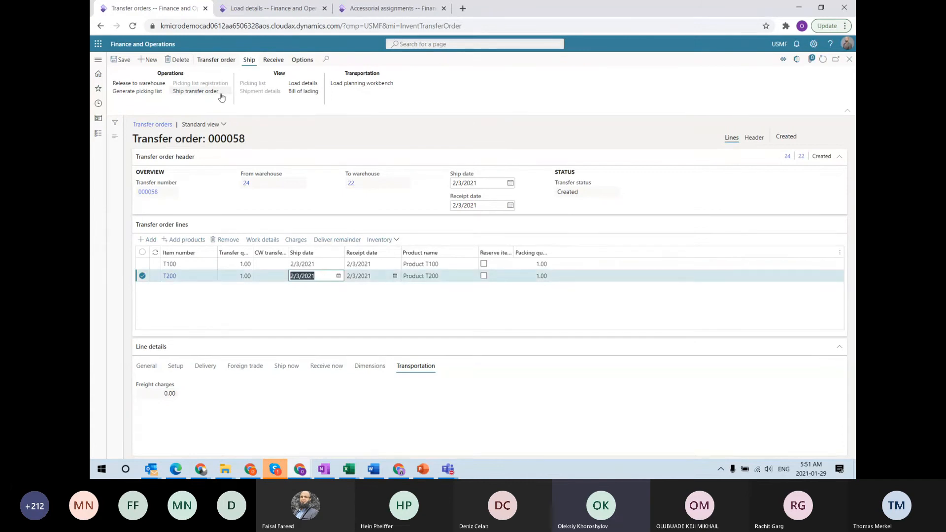
pyautogui.click(822, 59)
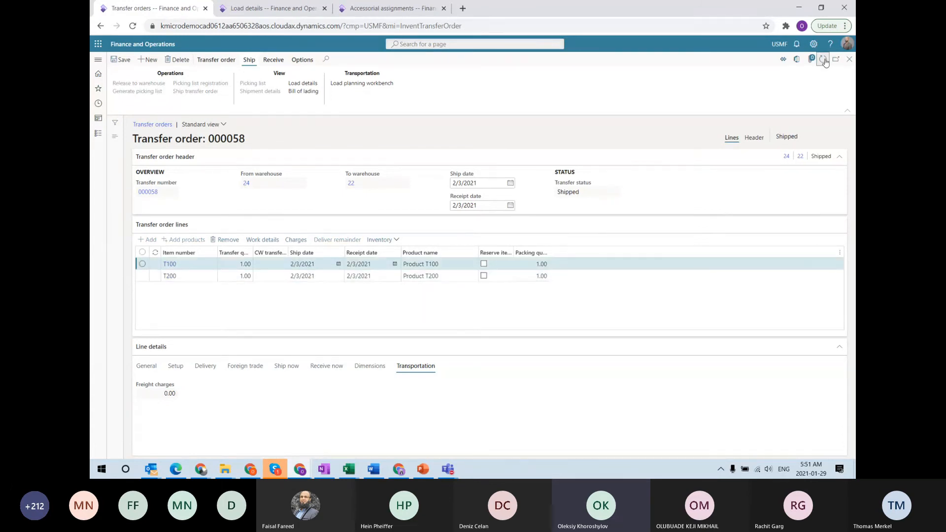
pyautogui.click(848, 60)
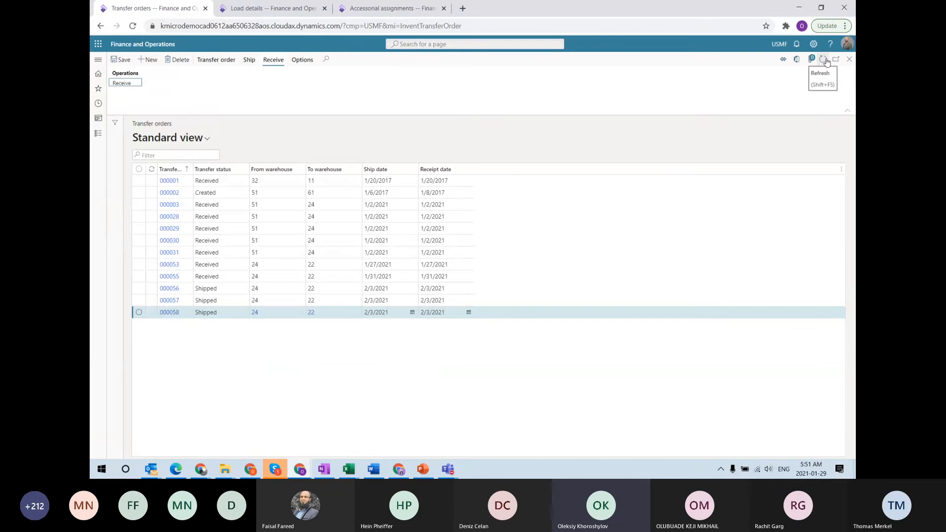
pyautogui.click(824, 60)
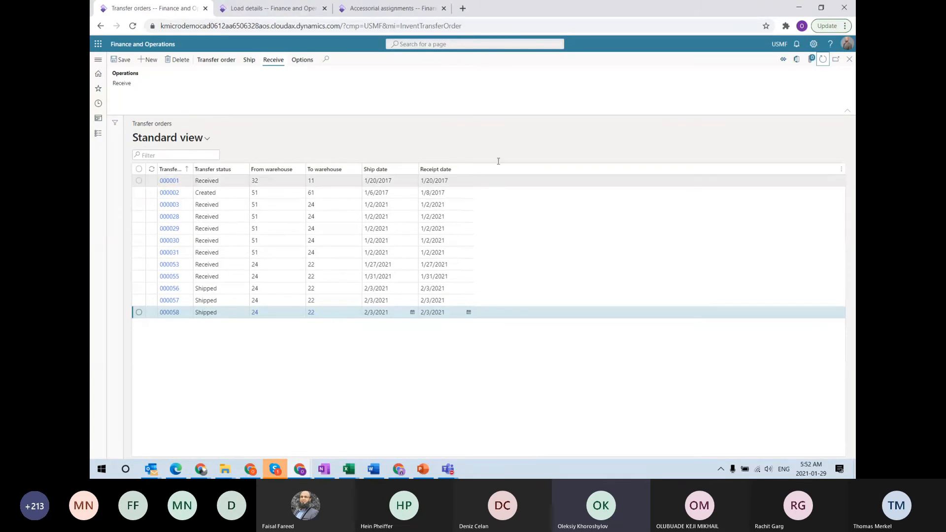
pyautogui.click(269, 9)
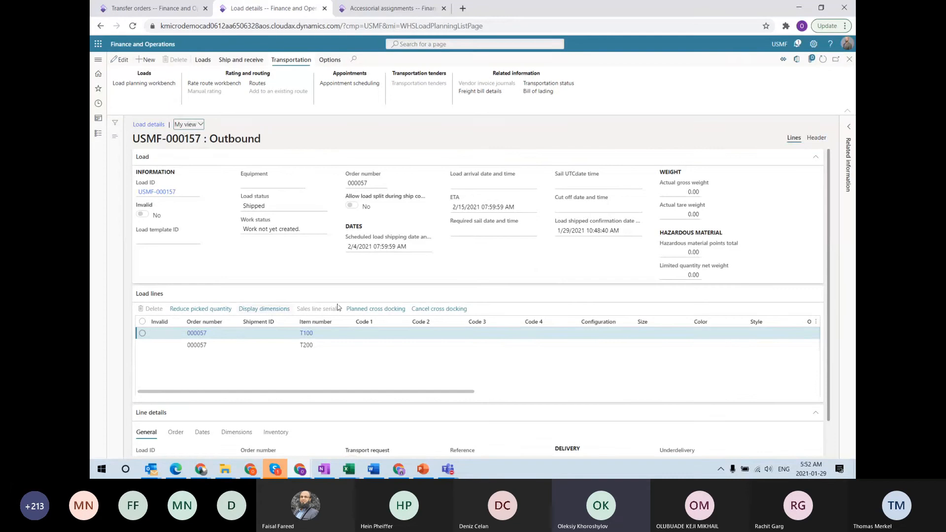
pyautogui.hotkey('alt', 'Left')
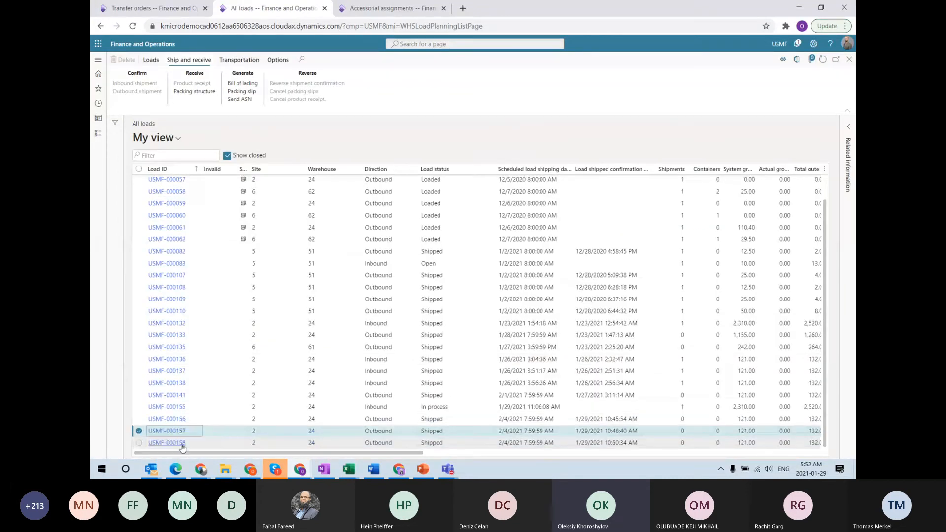
# Open load USMF-000158 and view its linked transfer order 000058
pyautogui.click(181, 445)
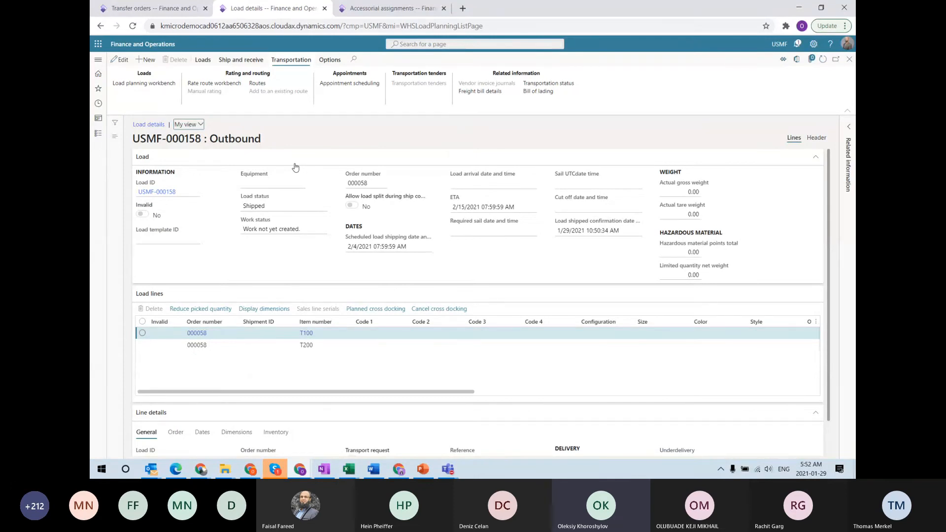
pyautogui.click(201, 337)
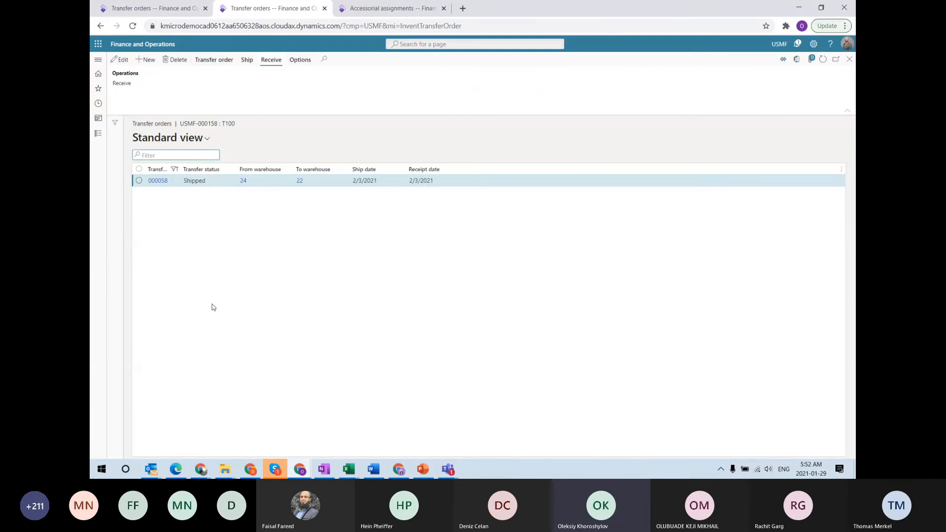
pyautogui.click(158, 181)
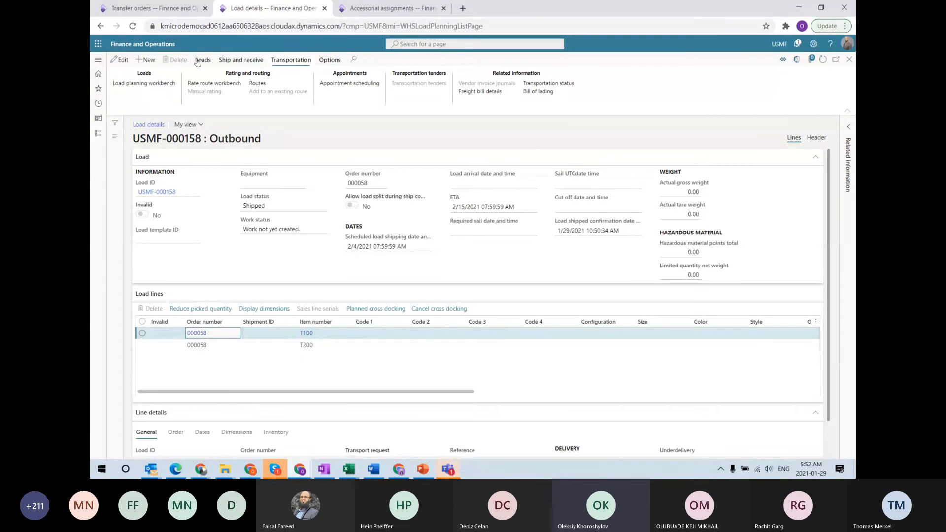
# Check that the freight bill for USMF-000158 is still empty, then go back to transfer orders
pyautogui.click(232, 60)
pyautogui.click(291, 60)
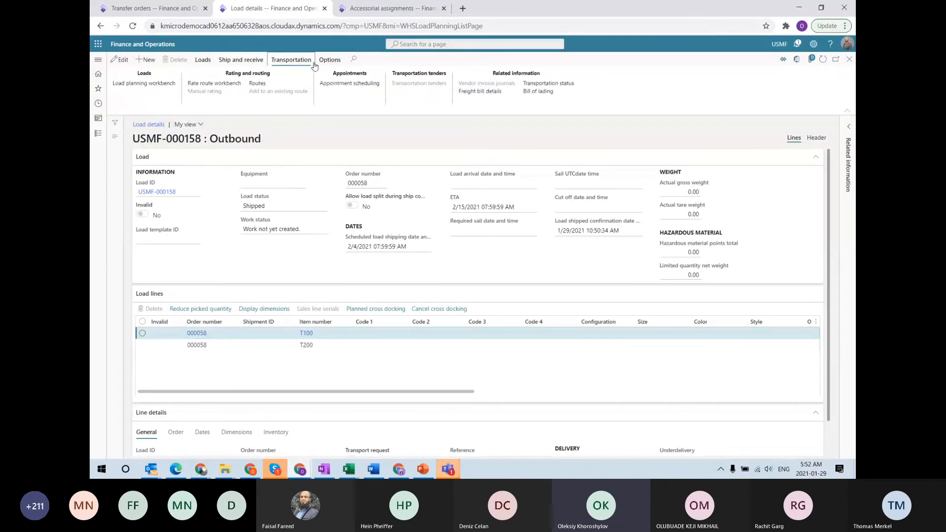
pyautogui.click(495, 92)
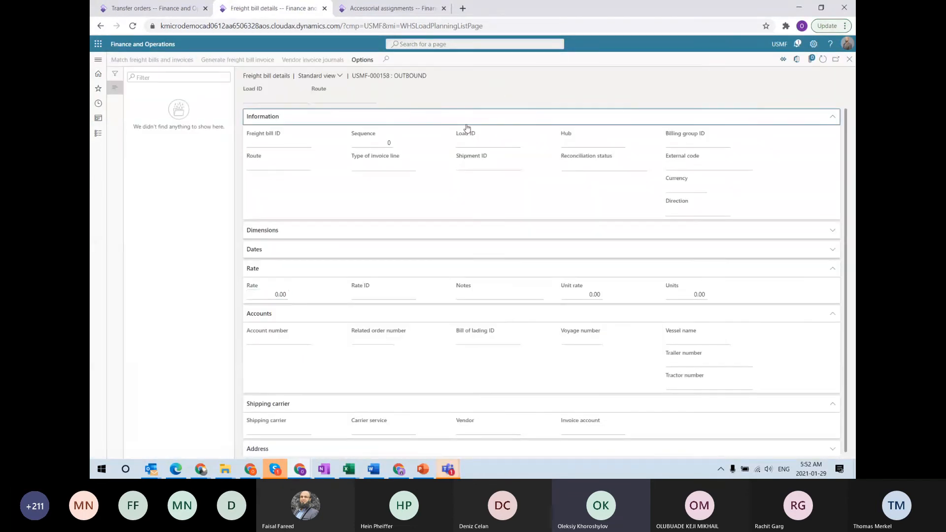
pyautogui.press('Escape')
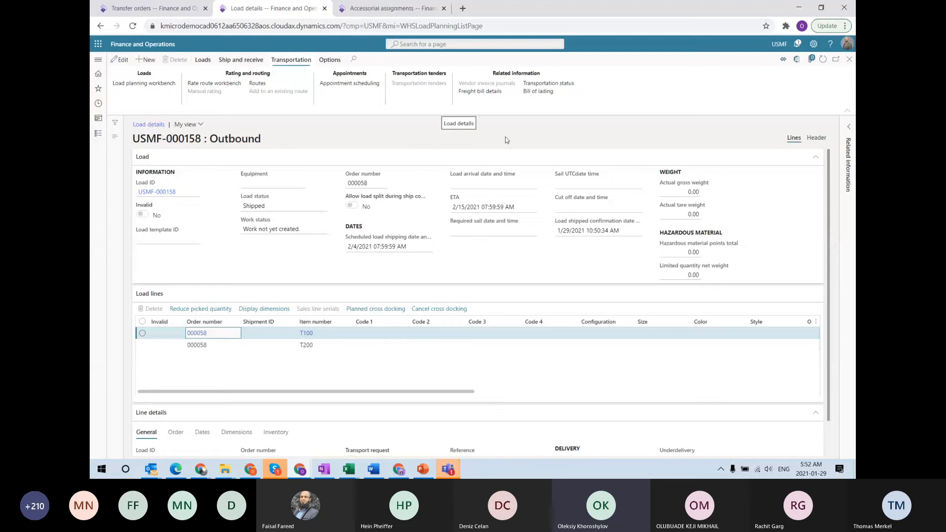
pyautogui.click(150, 8)
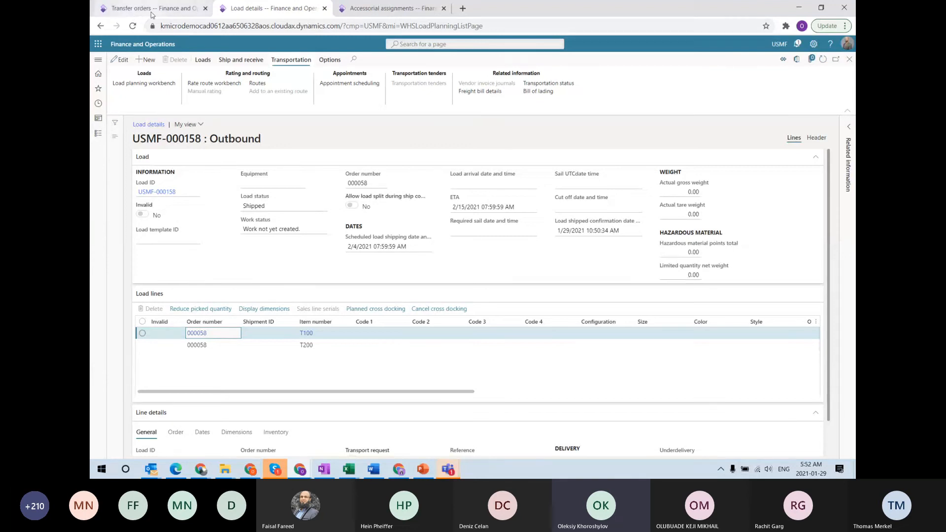
# On transfer order 000058, set the FOB delivery terms to add transportation charges
pyautogui.click(170, 314)
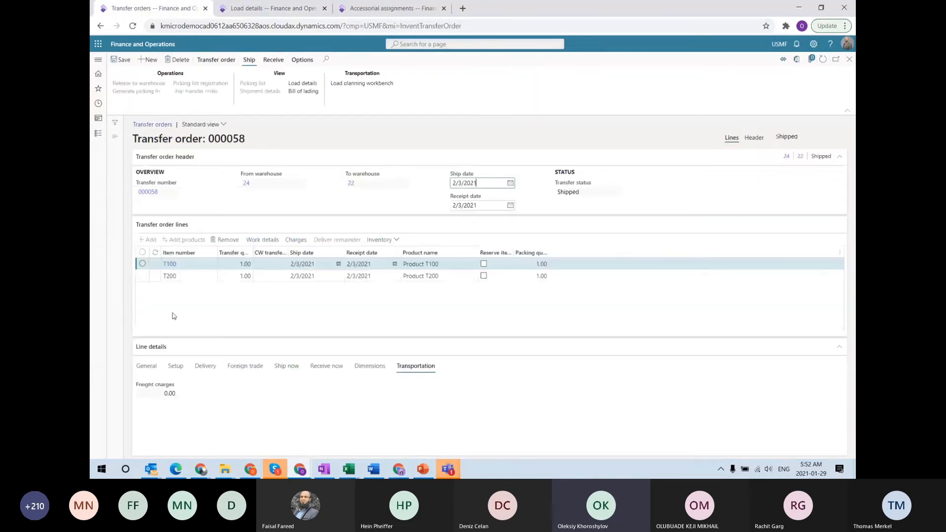
pyautogui.click(754, 138)
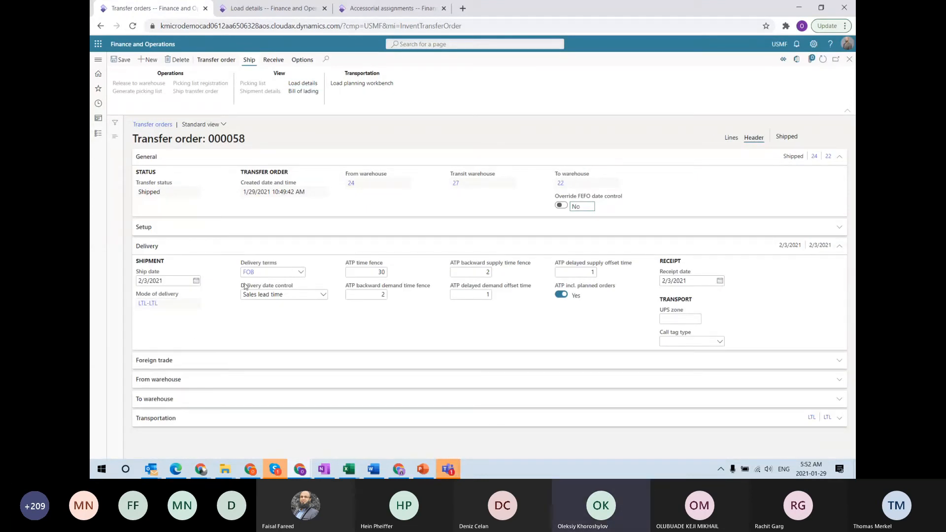
pyautogui.rightClick(302, 274)
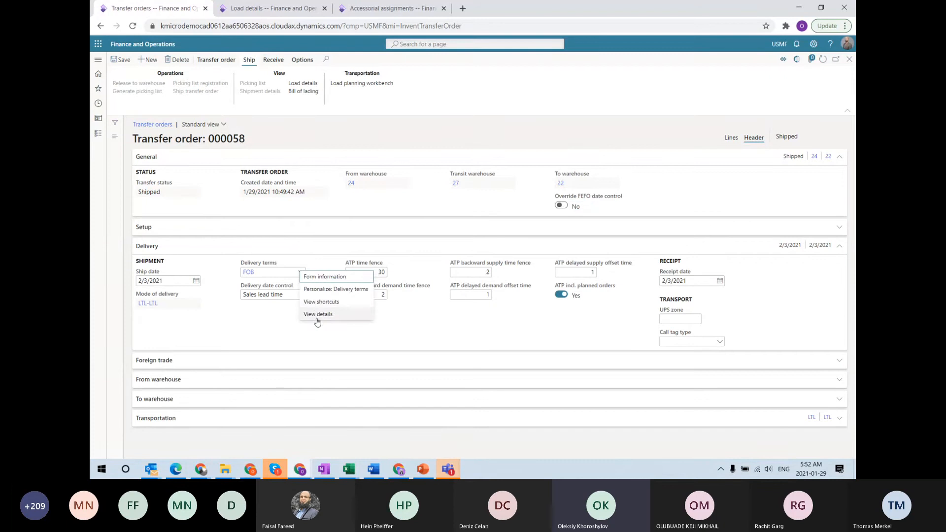
pyautogui.click(318, 320)
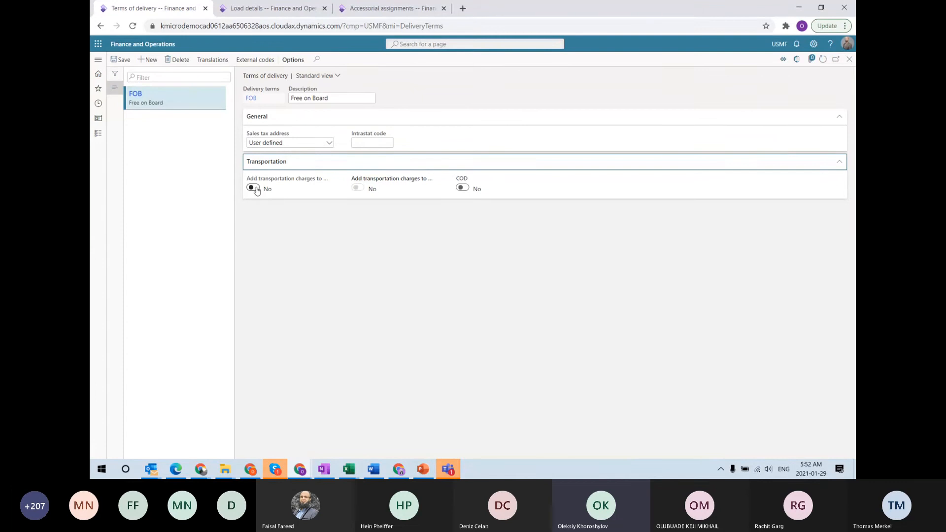
pyautogui.click(255, 189)
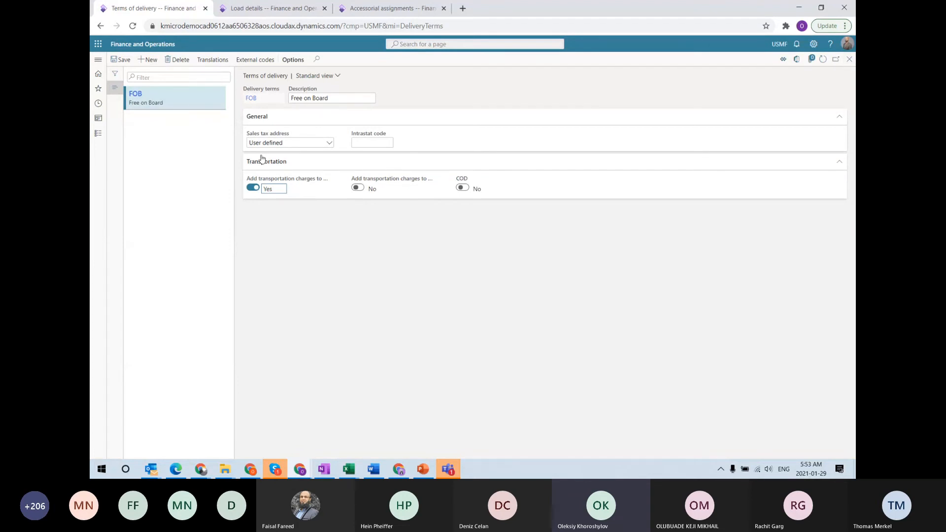
pyautogui.click(849, 60)
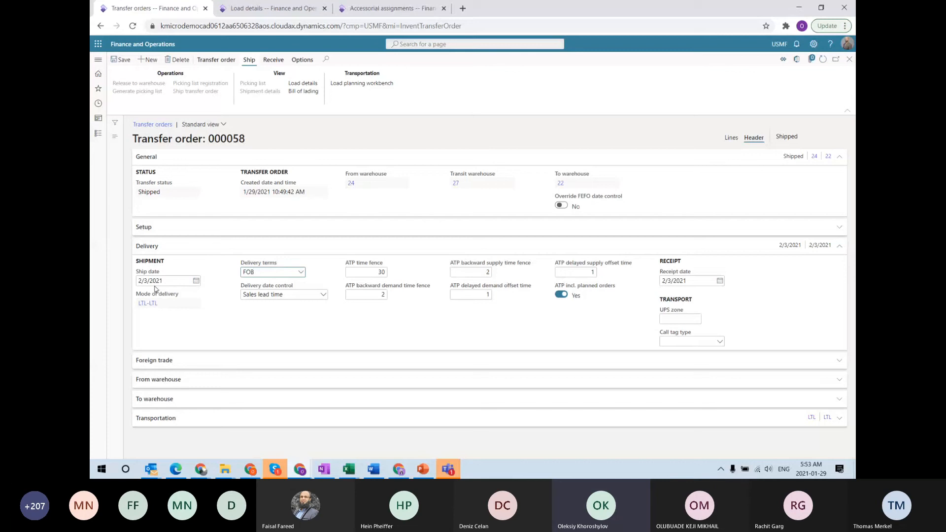
# Refresh load USMF-000158's details and return to transfer order 000058
pyautogui.click(255, 5)
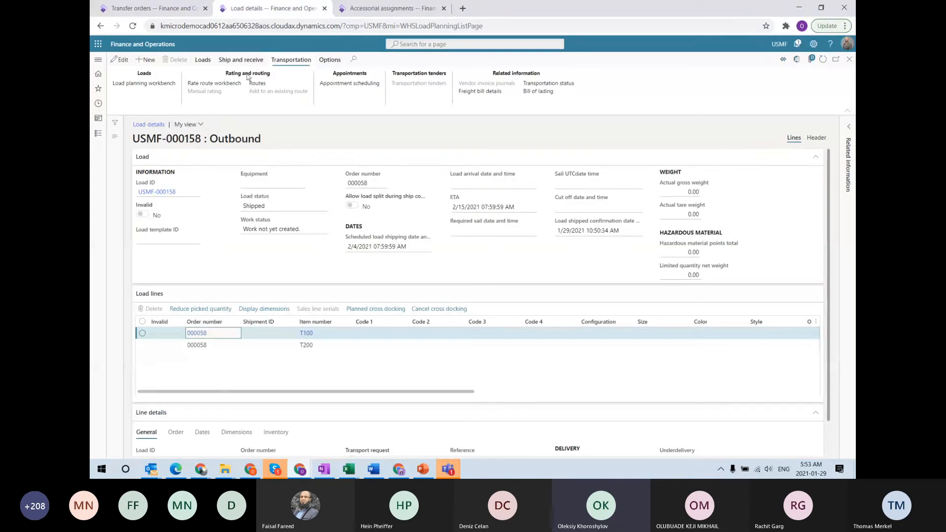
pyautogui.click(235, 61)
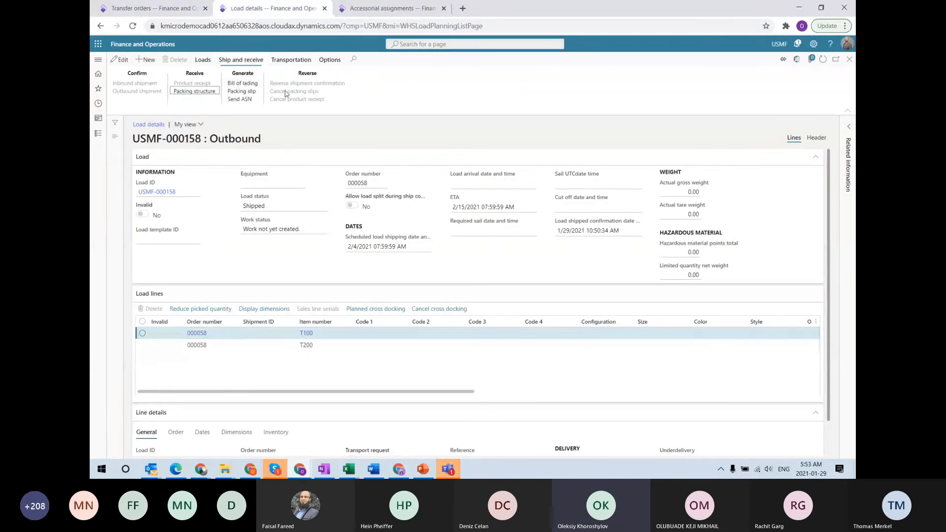
pyautogui.click(824, 61)
pyautogui.click(141, 12)
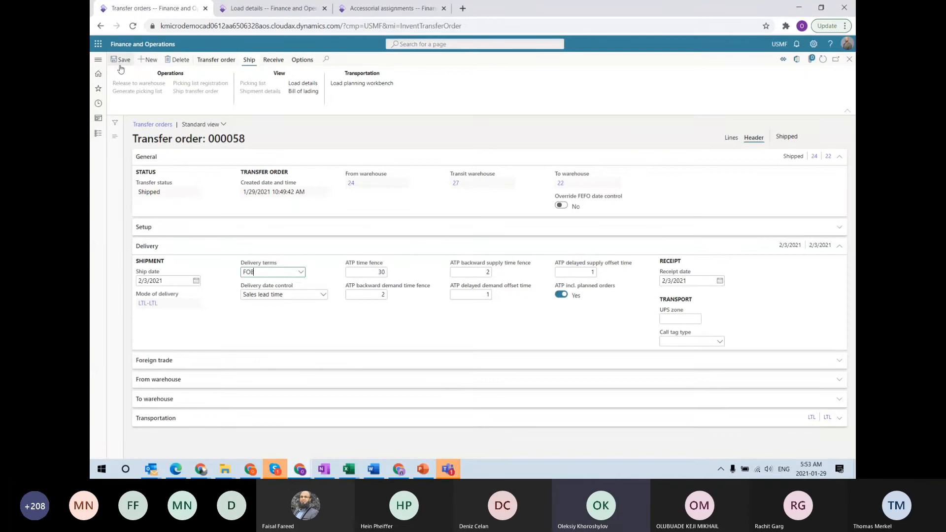
# Create a new transfer order from warehouse 24 to warehouse 22
pyautogui.click(160, 60)
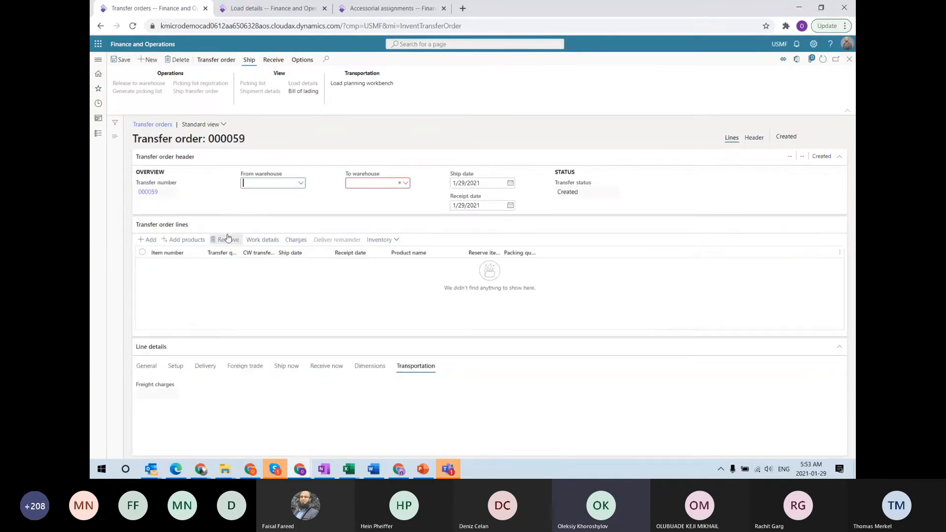
pyautogui.write('24')
pyautogui.press('Tab')
pyautogui.write('22')
pyautogui.press('Tab')
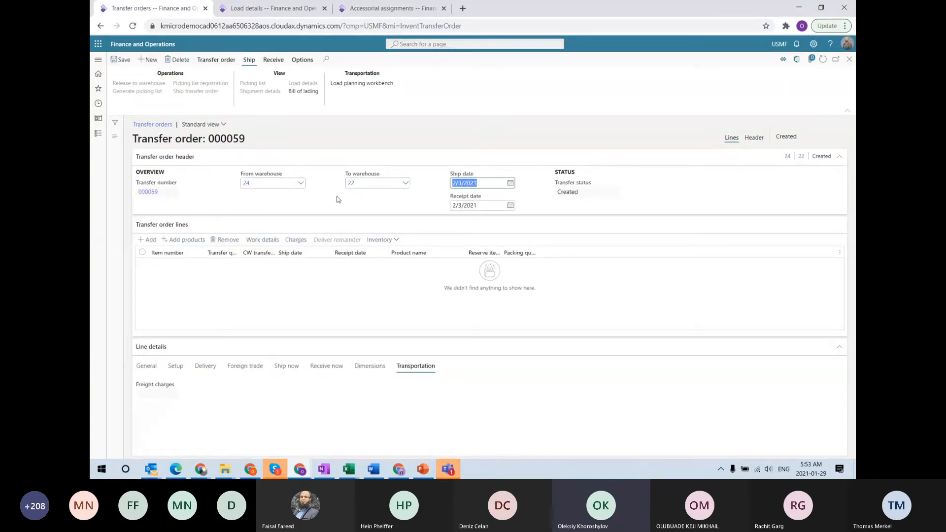
# Add order lines for items T100 and T200
pyautogui.click(146, 240)
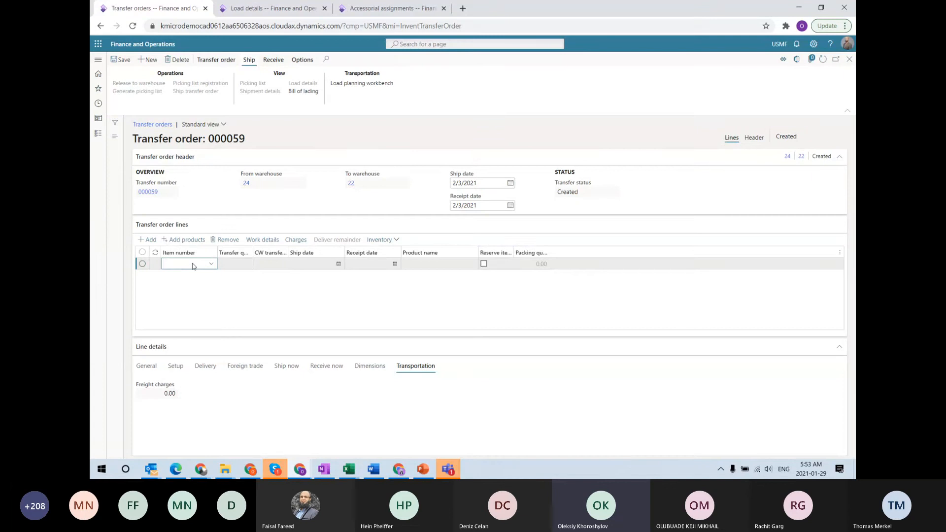
pyautogui.write('t100')
pyautogui.press('Tab')
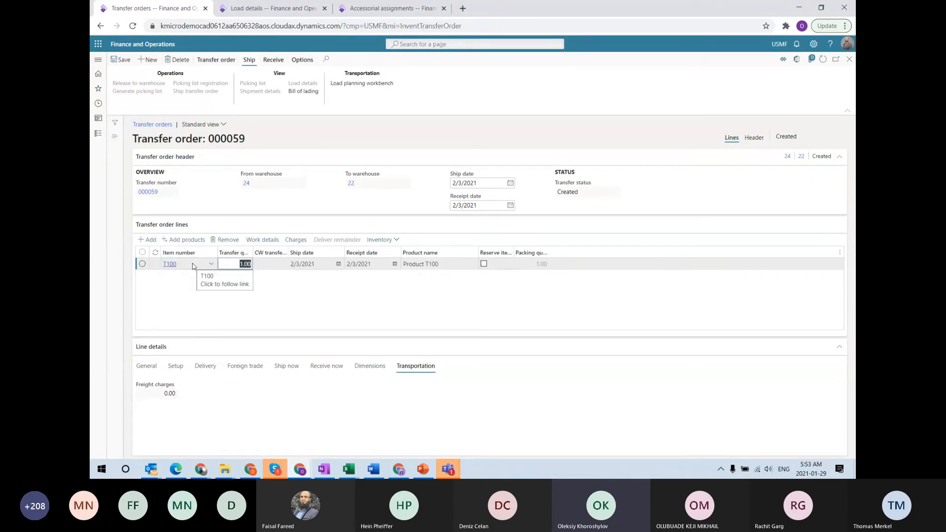
pyautogui.press('Down')
pyautogui.click(181, 277)
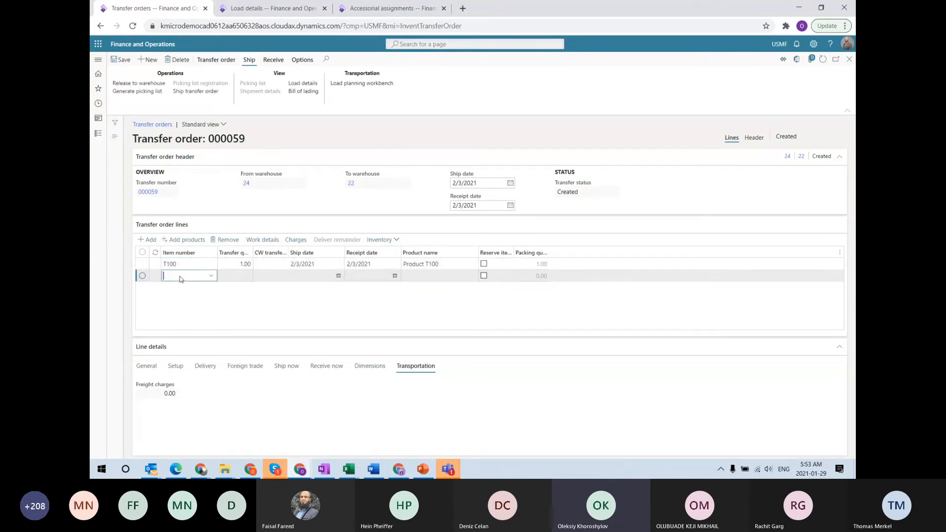
pyautogui.write('t200')
pyautogui.press('Tab')
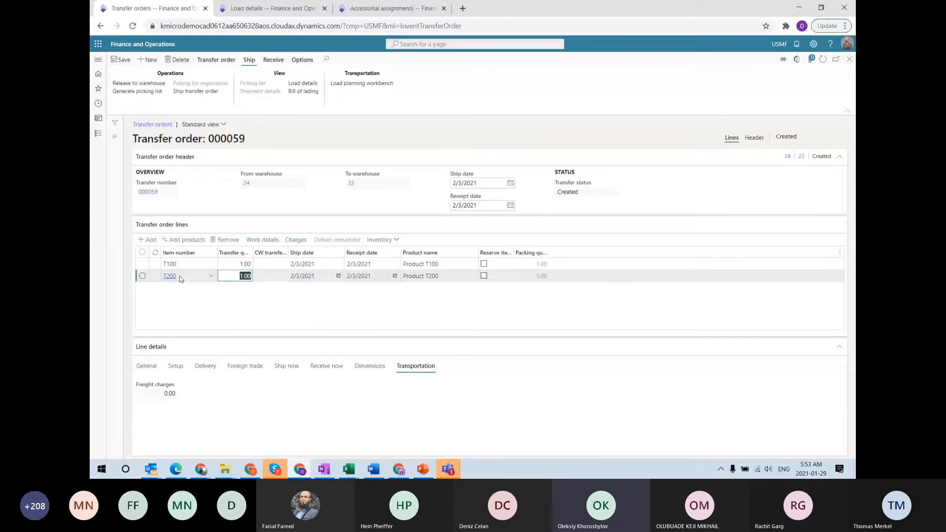
# Set the order's delivery terms to FOB, then return to the lines and load details
pyautogui.click(756, 137)
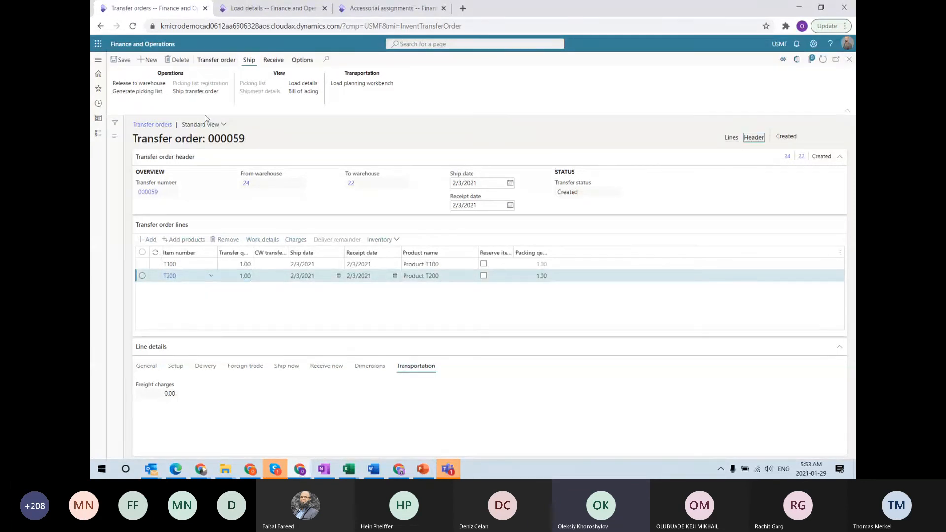
pyautogui.click(301, 275)
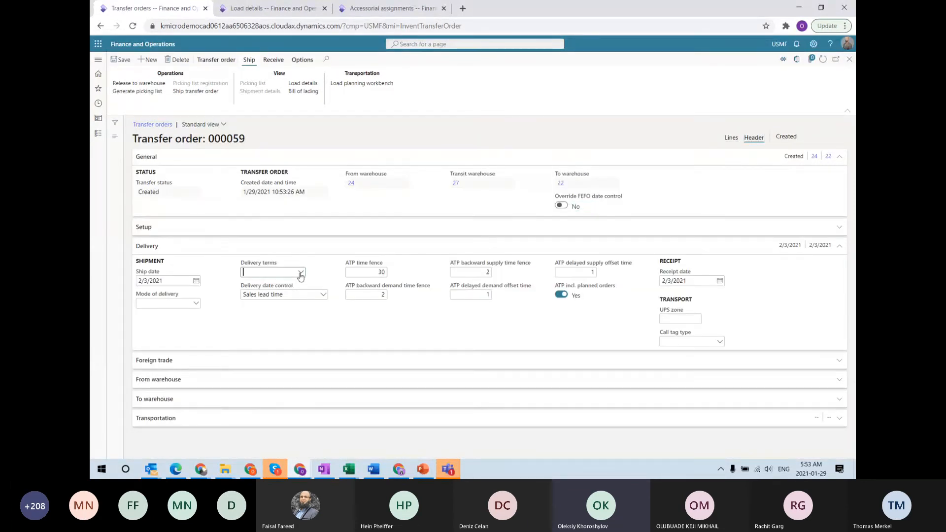
pyautogui.click(271, 356)
pyautogui.rightClick(302, 279)
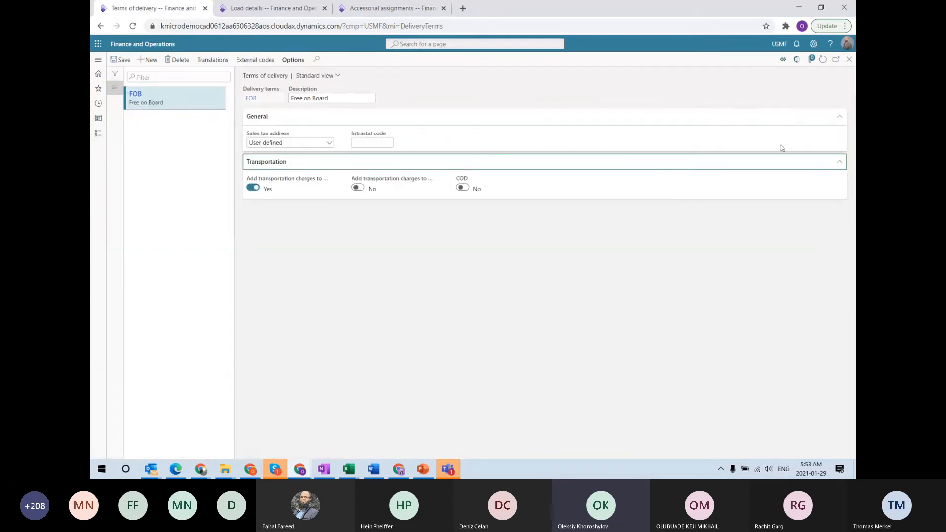
pyautogui.click(849, 59)
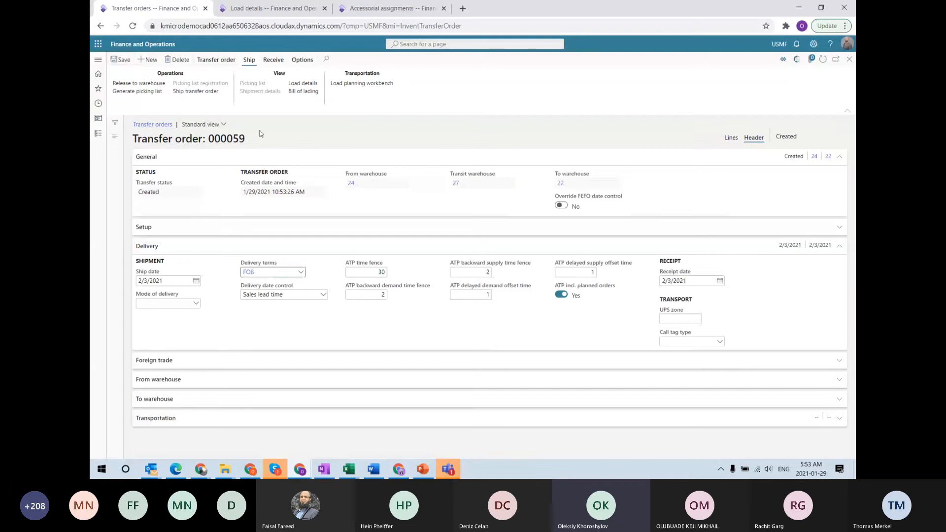
pyautogui.click(727, 140)
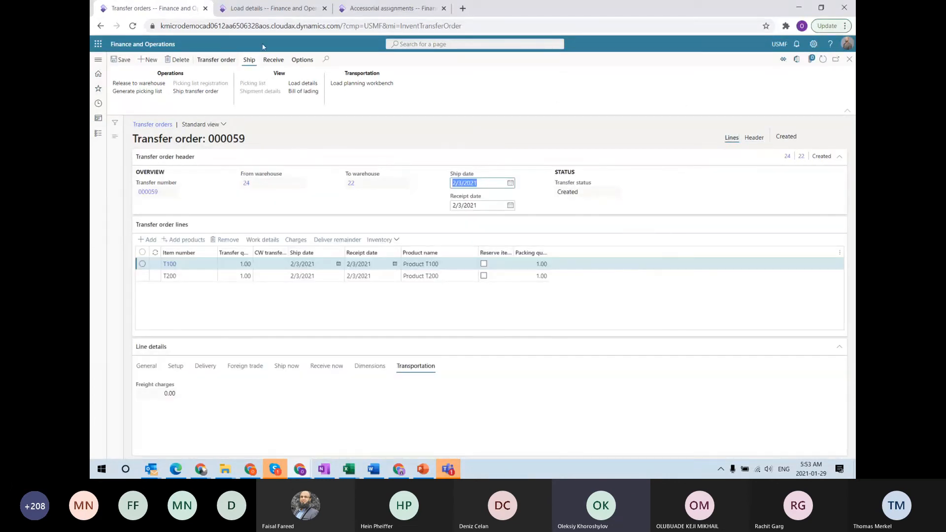
pyautogui.click(268, 11)
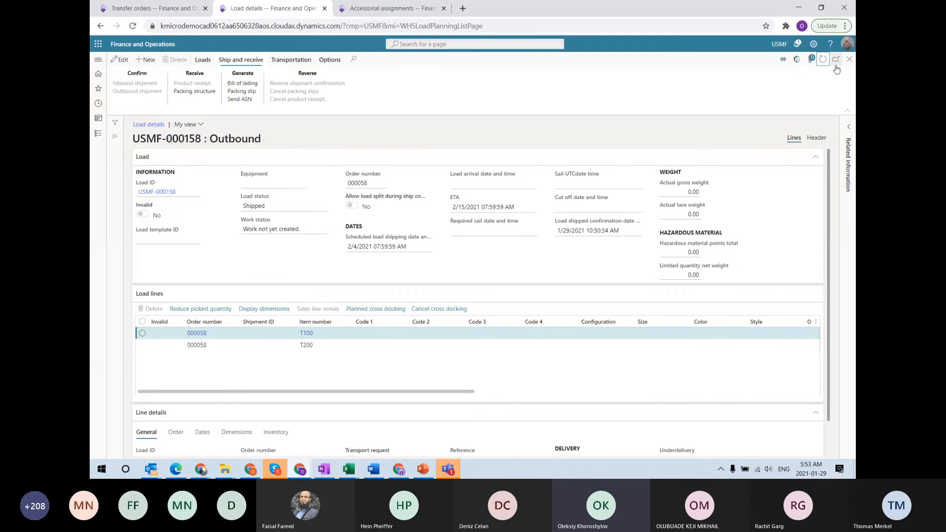
# Rate shop load USMF-000159 and assign the LTL route
pyautogui.click(823, 59)
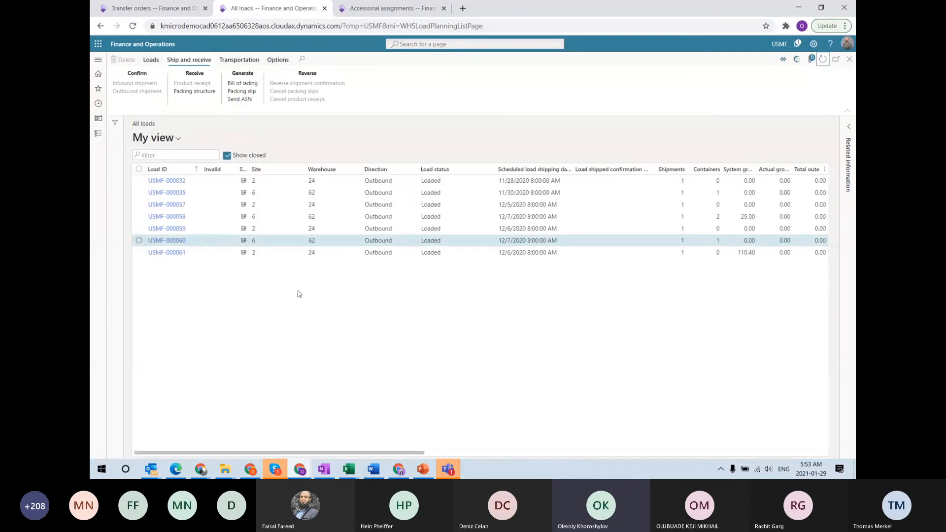
pyautogui.click(168, 253)
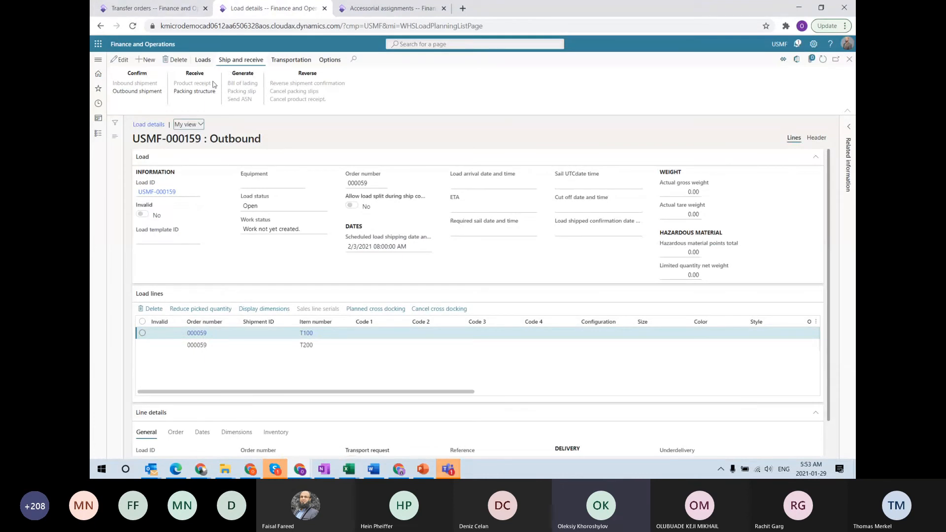
pyautogui.click(271, 59)
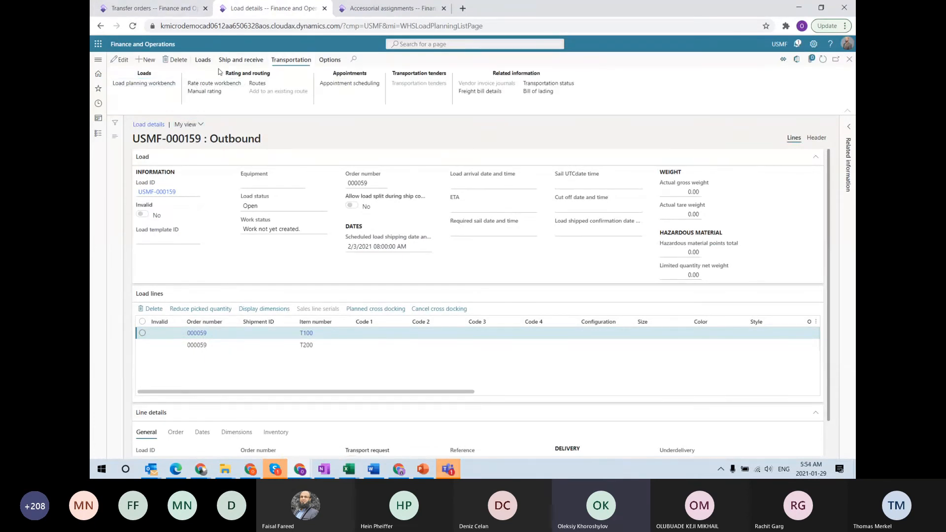
pyautogui.click(200, 85)
pyautogui.click(166, 61)
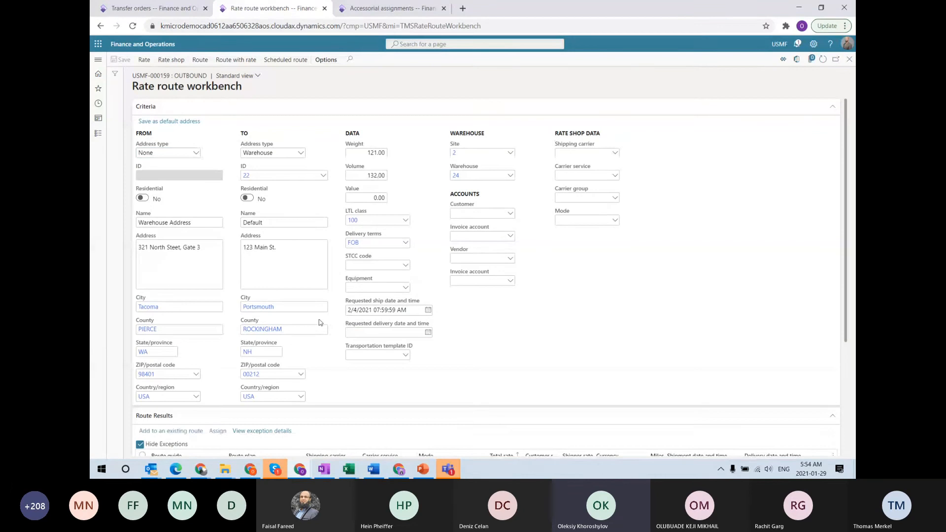
pyautogui.scroll(-3, 211, 380)
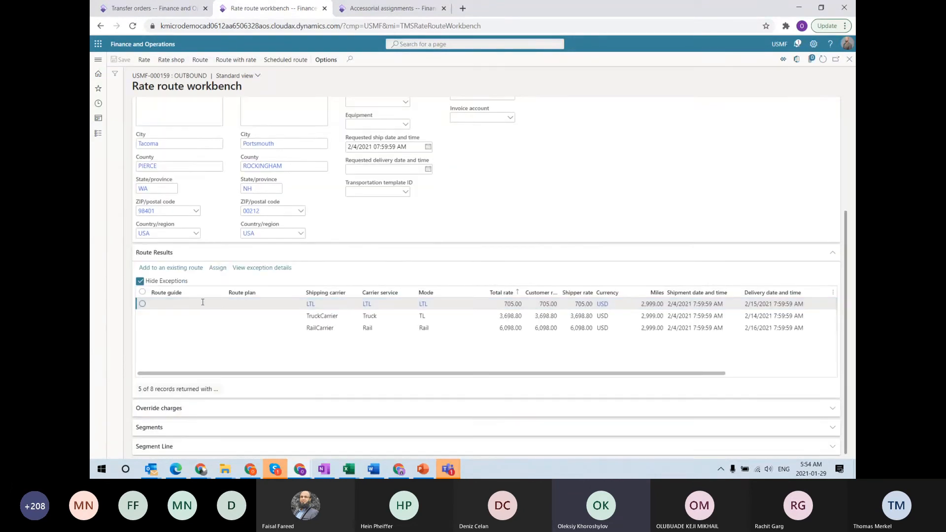
pyautogui.click(218, 269)
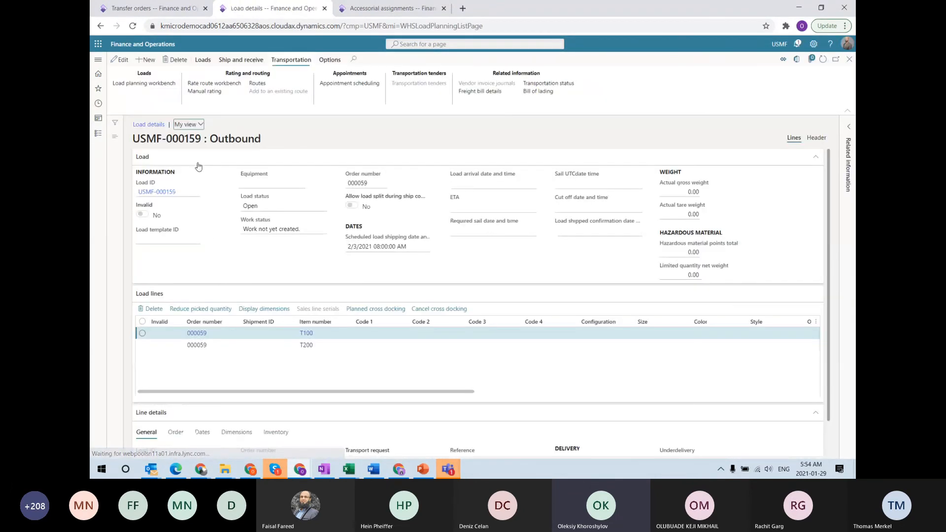
# Confirm the load's outbound shipment and view its freight bill of 605.00
pyautogui.click(237, 60)
pyautogui.click(146, 92)
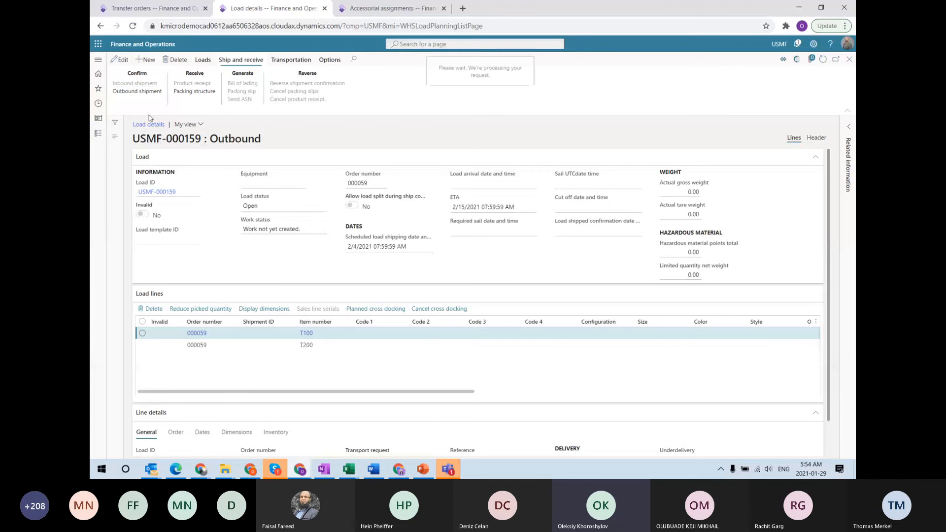
pyautogui.click(291, 59)
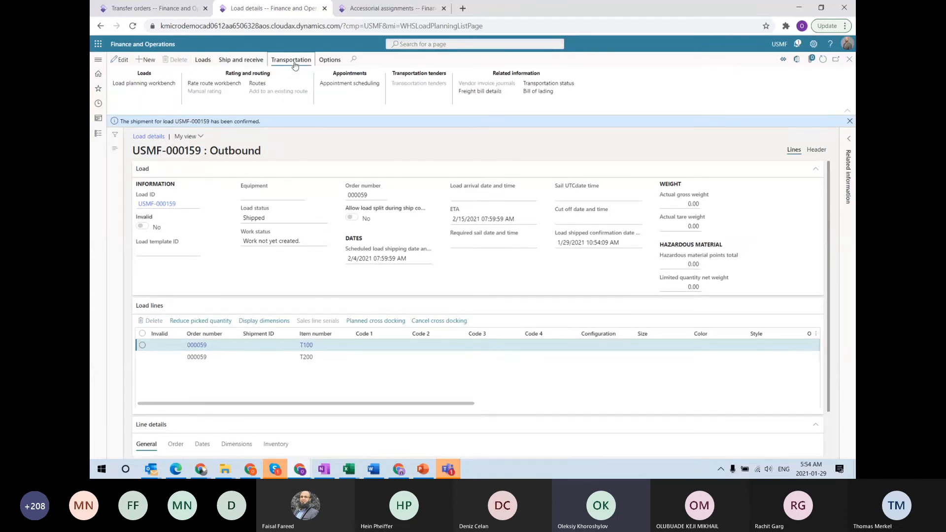
pyautogui.click(493, 92)
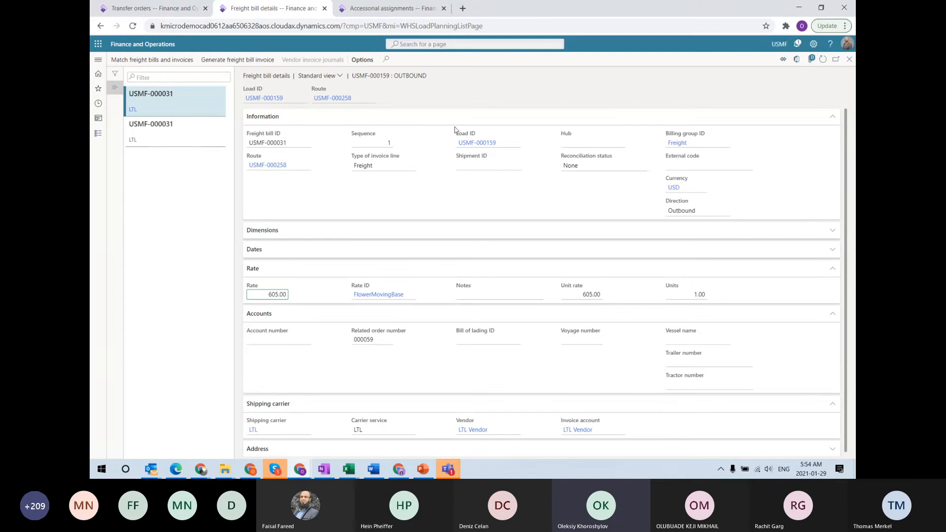
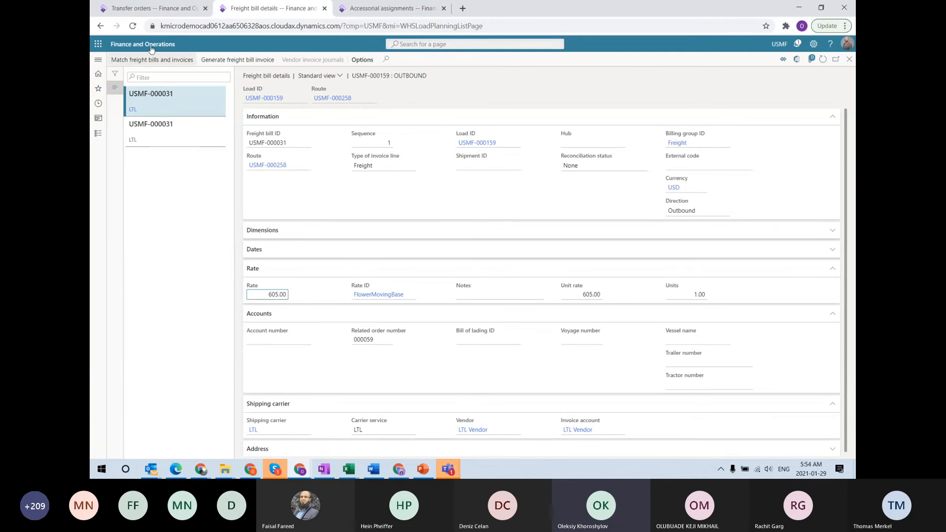
# Select the second USMF-000031 freight bill line, the Accessorial charge, and check its 100.00 rate
pyautogui.click(162, 141)
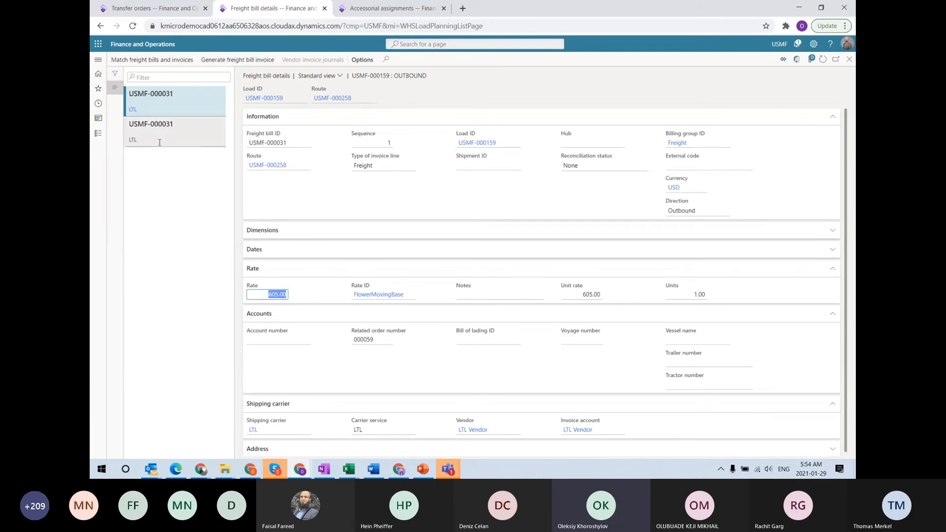
pyautogui.click(269, 297)
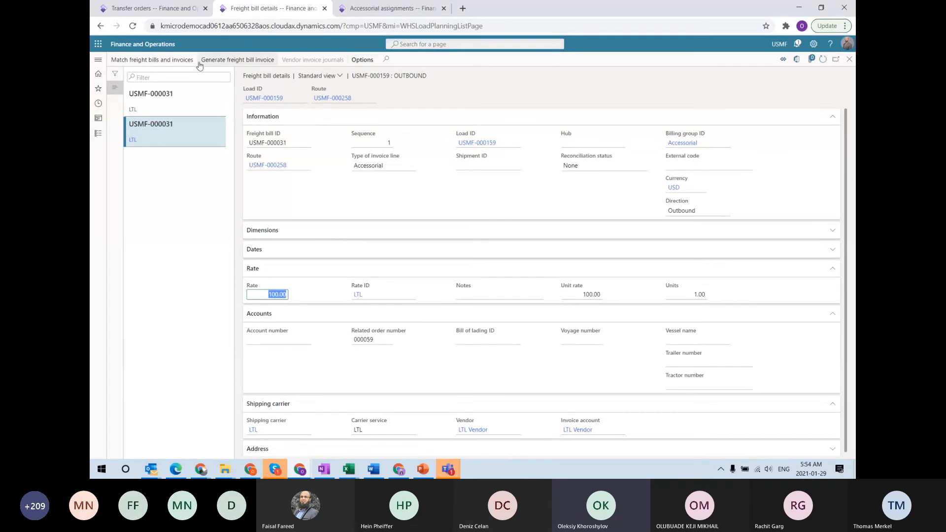
# Generate freight invoice 210 from the freight bill, with 605.00 freight and 100.00 accessorial lines
pyautogui.click(237, 60)
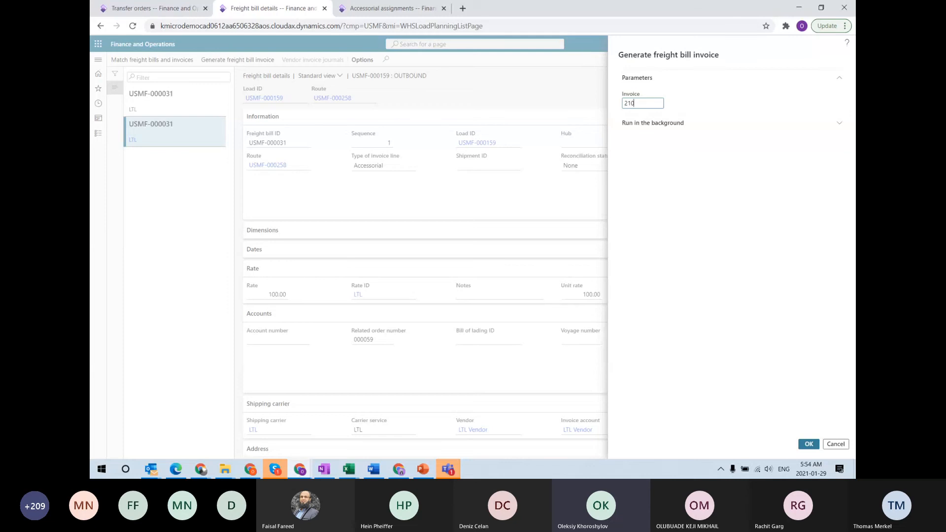
pyautogui.press('Return')
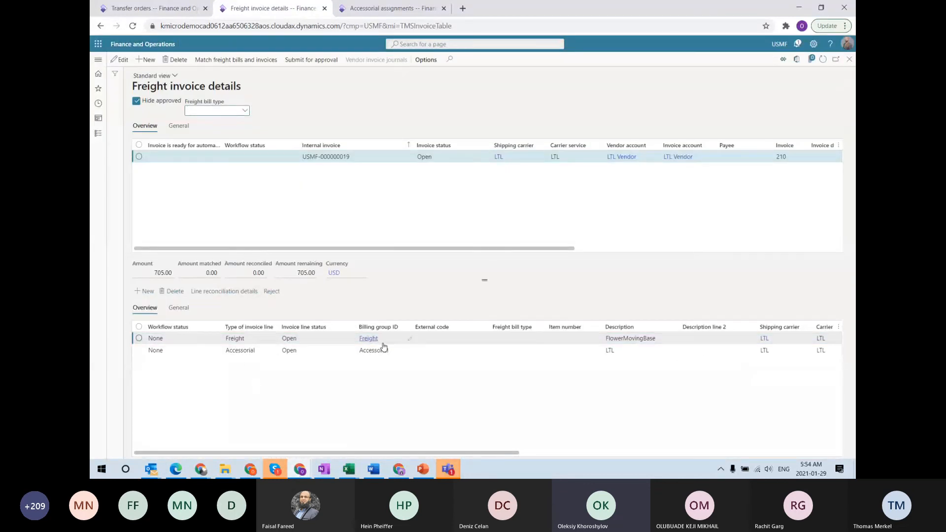
pyautogui.click(227, 352)
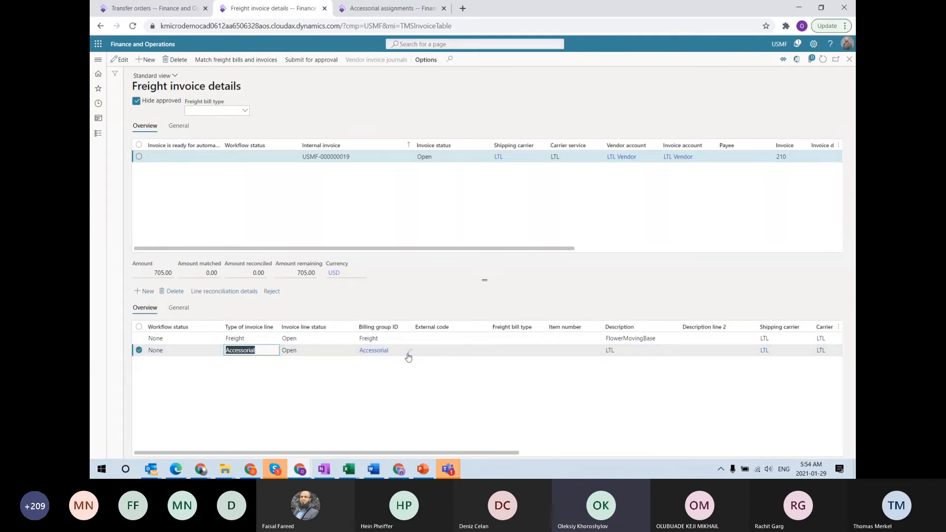
# Mark invoice 210 as ready for automatic matching
pyautogui.click(124, 59)
pyautogui.click(163, 156)
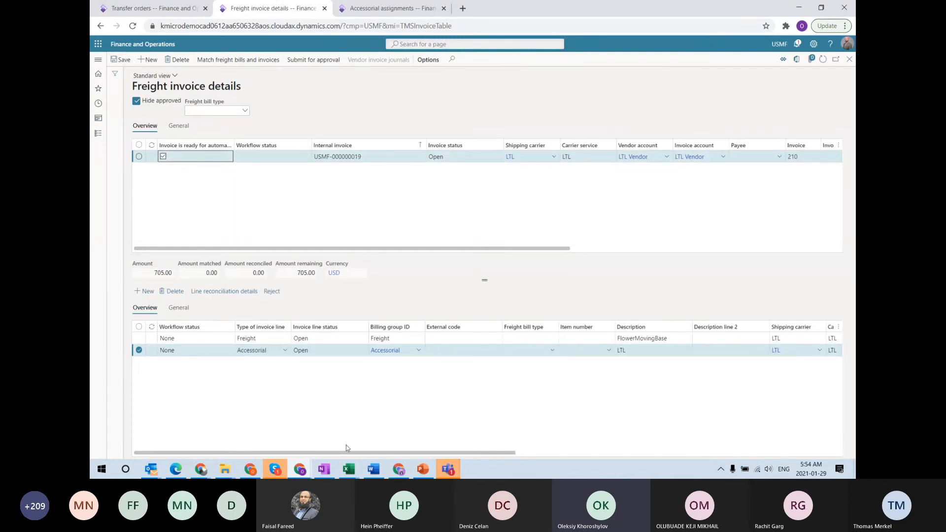
pyautogui.moveTo(347, 451); pyautogui.dragTo(535, 452)
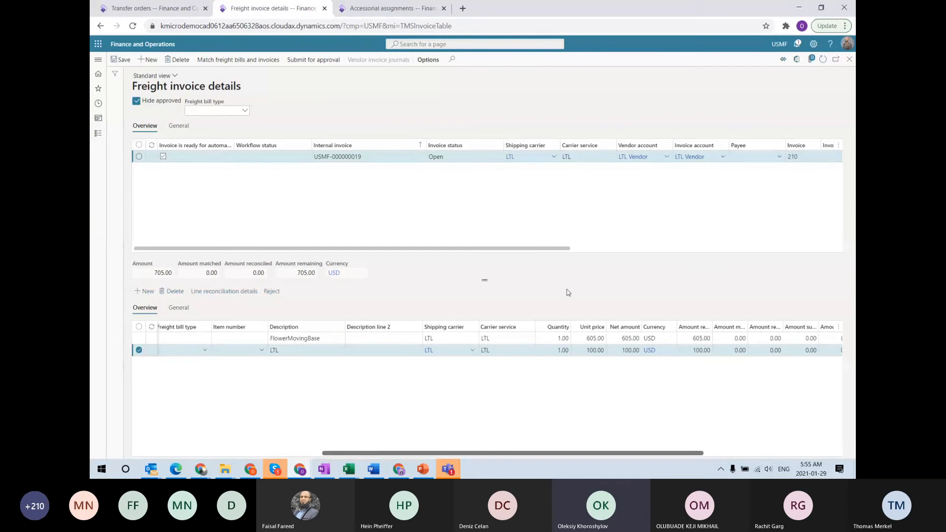
# Change unit prices to 620.00 for FlowerMovingBase and 150.00 for the LTL line, then refresh
pyautogui.click(593, 339)
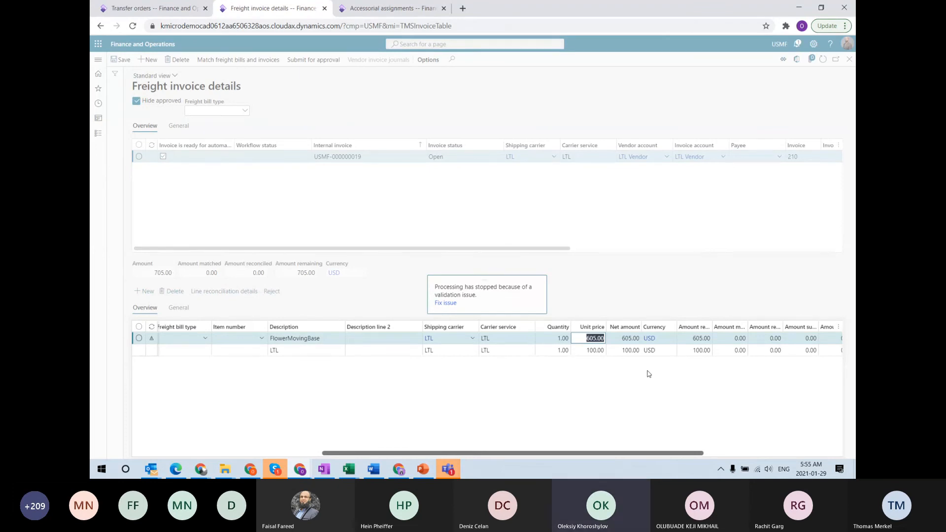
pyautogui.write('620')
pyautogui.press('Return')
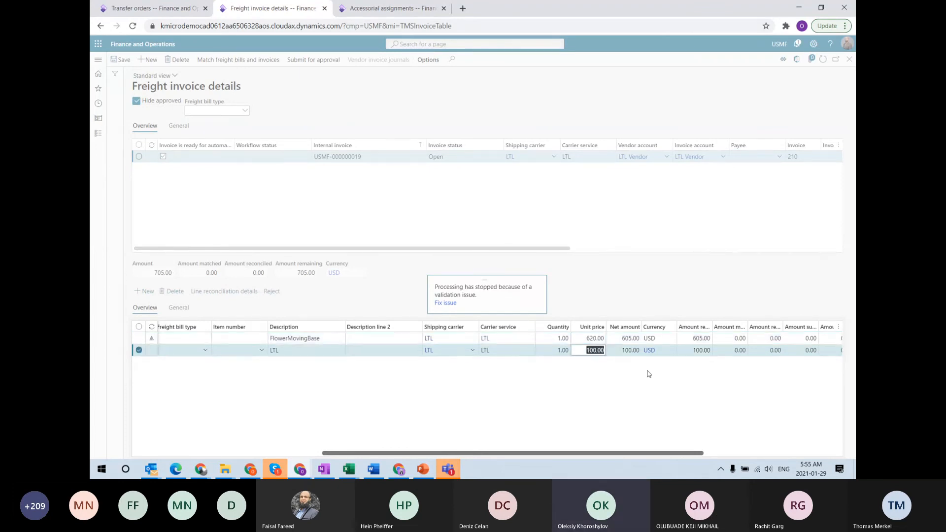
pyautogui.click(581, 351)
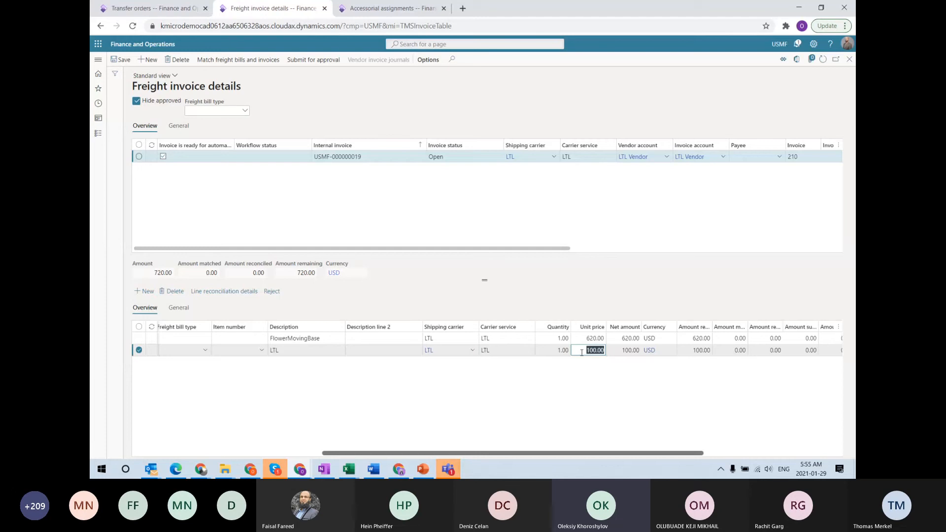
pyautogui.write('150')
pyautogui.press('Tab')
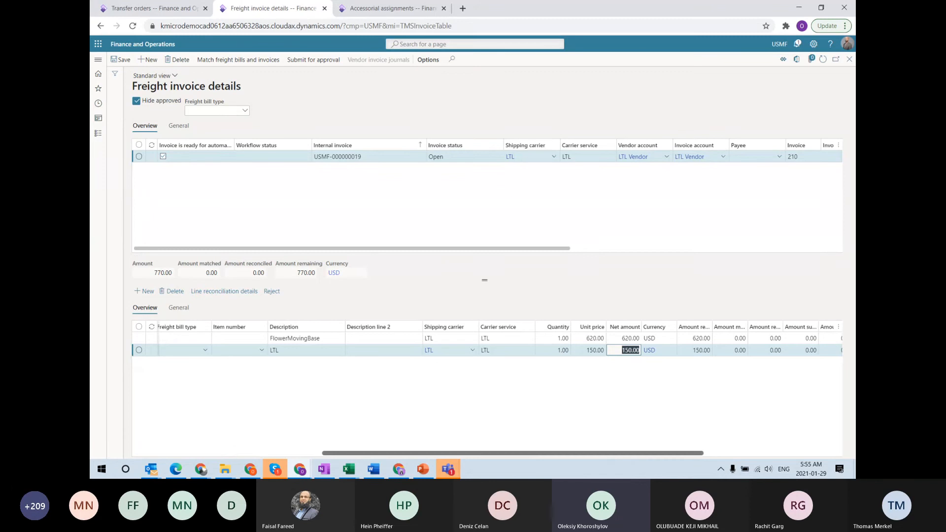
pyautogui.click(822, 59)
# Run the Auto match batch, then reopen Freight invoice details for invoice 210
pyautogui.click(98, 60)
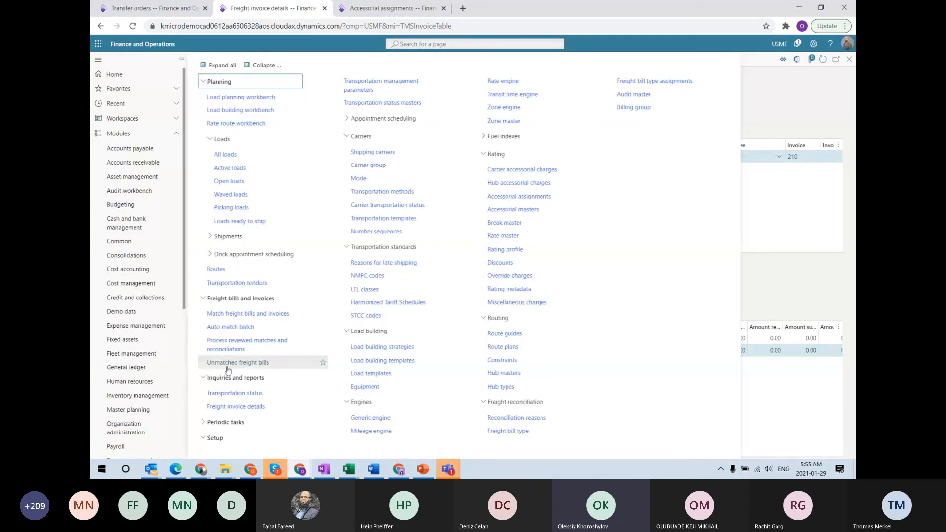
pyautogui.click(249, 327)
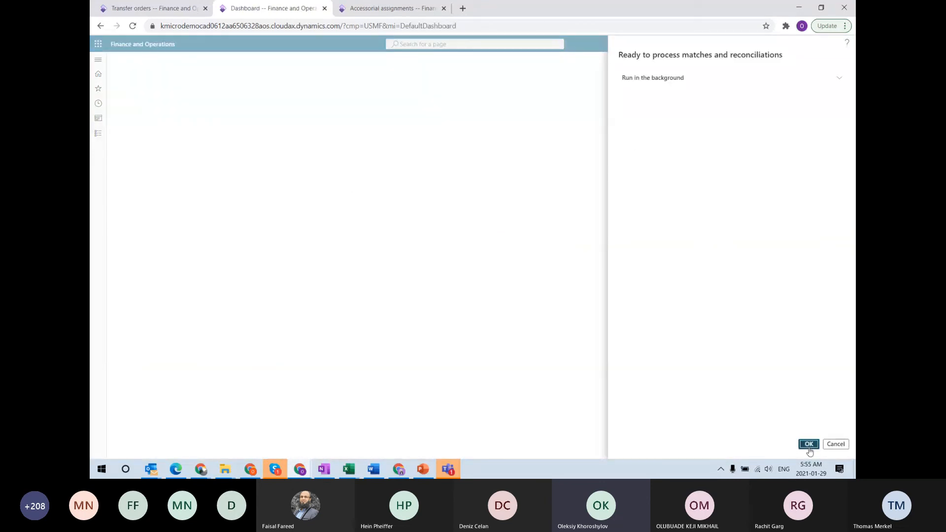
pyautogui.click(808, 444)
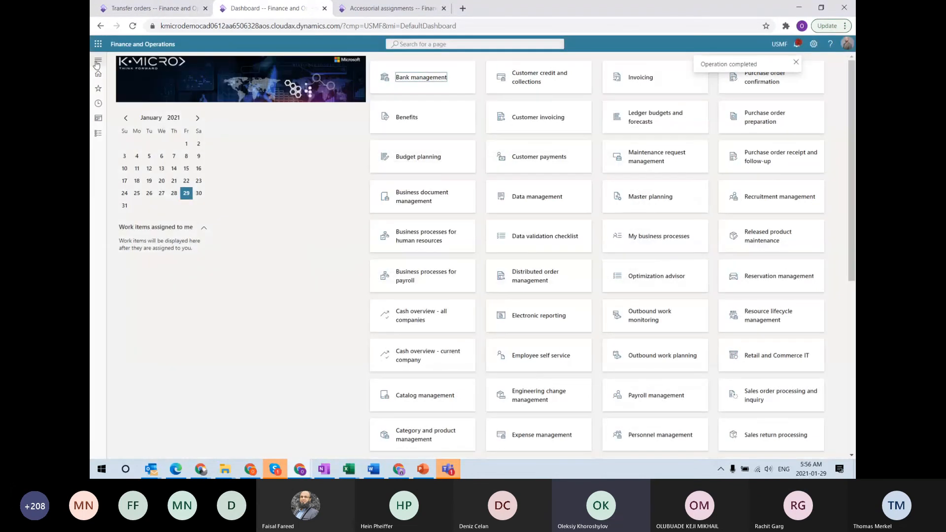
pyautogui.click(97, 63)
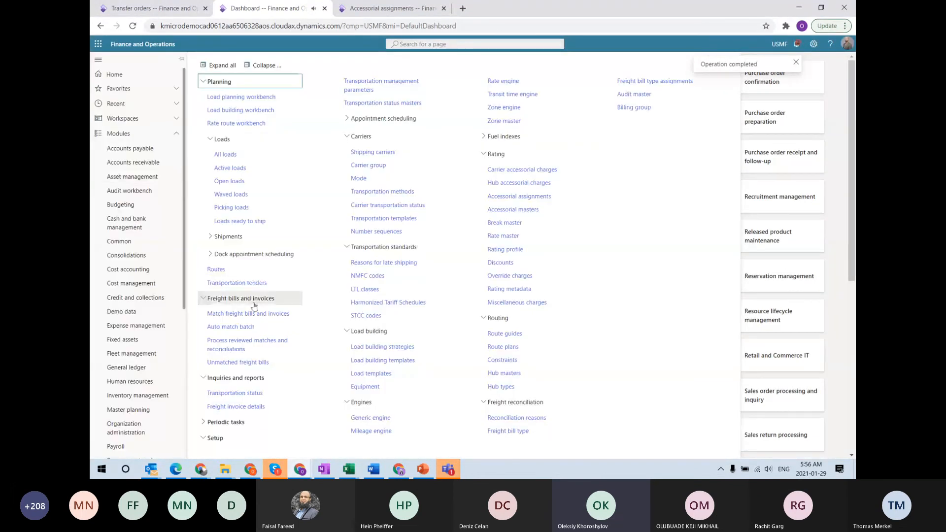
pyautogui.click(248, 407)
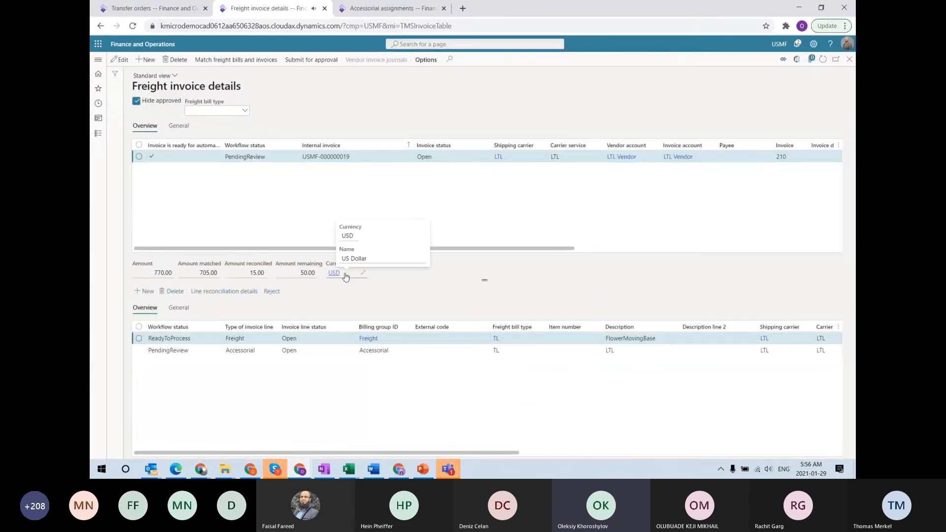
# Check the statuses: invoice PendingReview, Freight line ReadyToProcess, Accessorial line PendingReview; view the Detention assignment
pyautogui.click(228, 157)
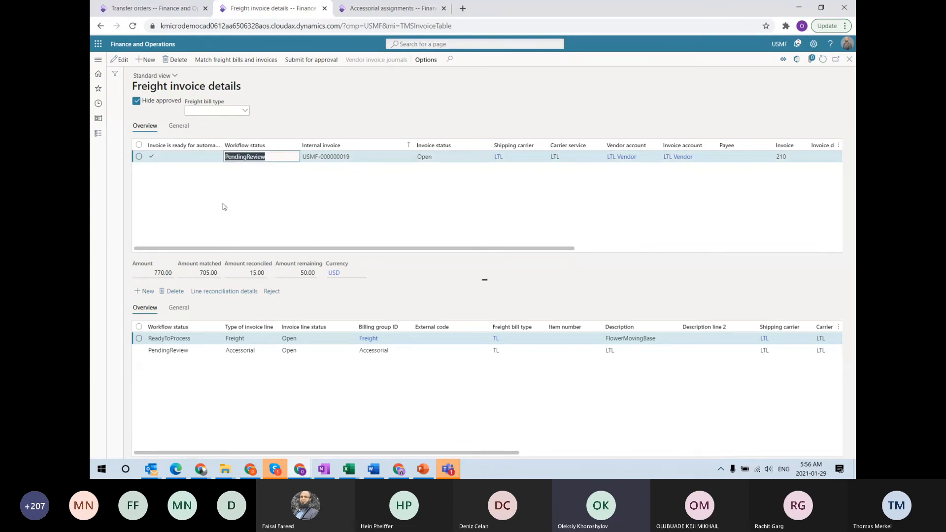
pyautogui.click(196, 340)
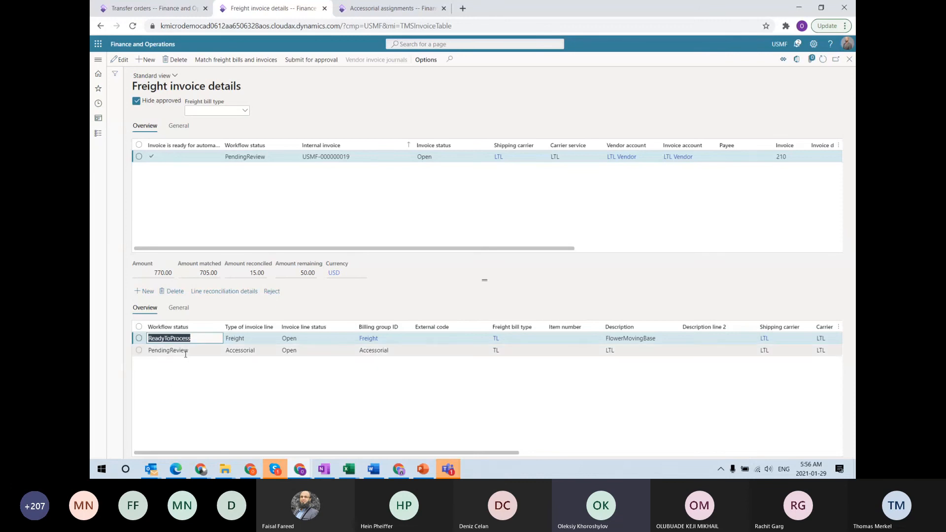
pyautogui.click(153, 350)
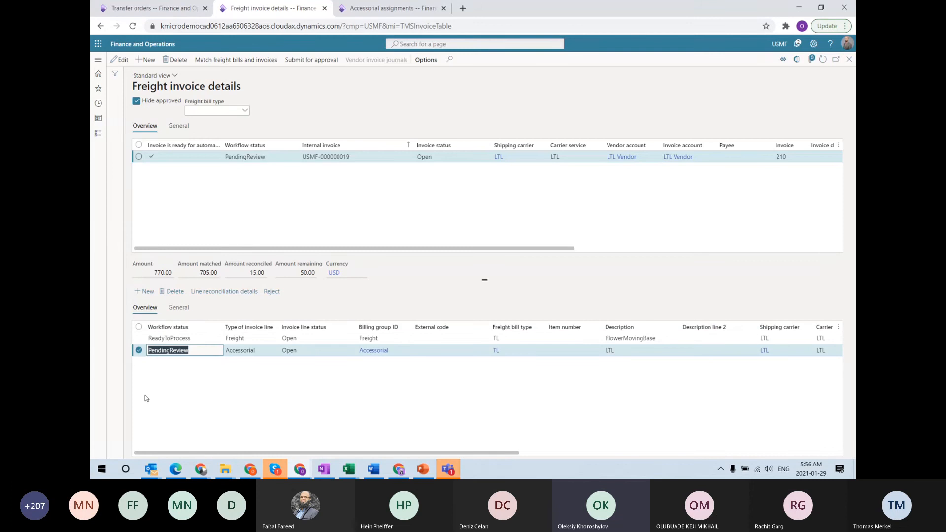
pyautogui.click(368, 11)
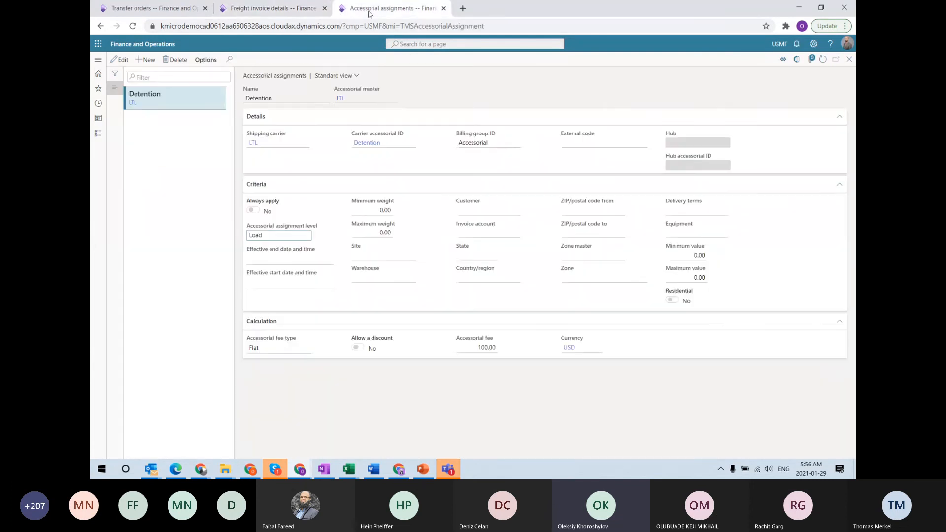
# Review the LTL audit master's 10.00% minimum tolerance level
pyautogui.click(98, 60)
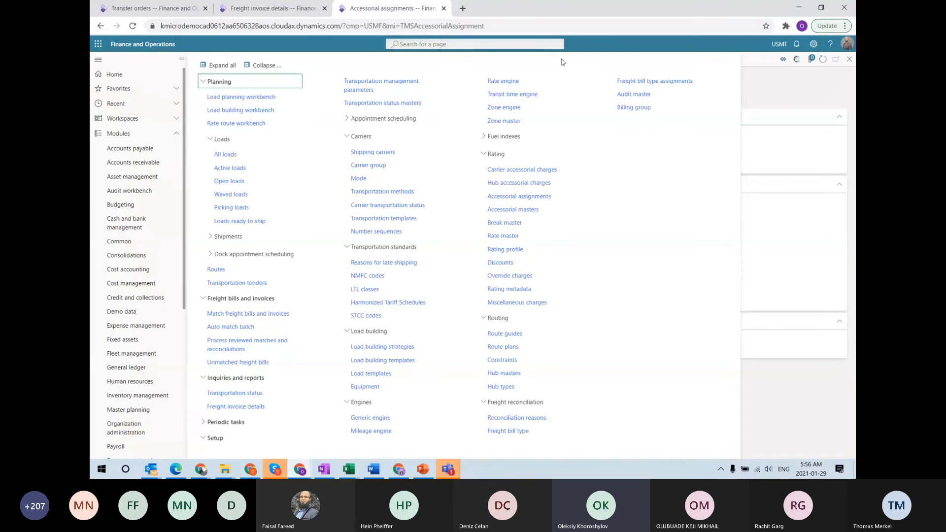
pyautogui.click(645, 95)
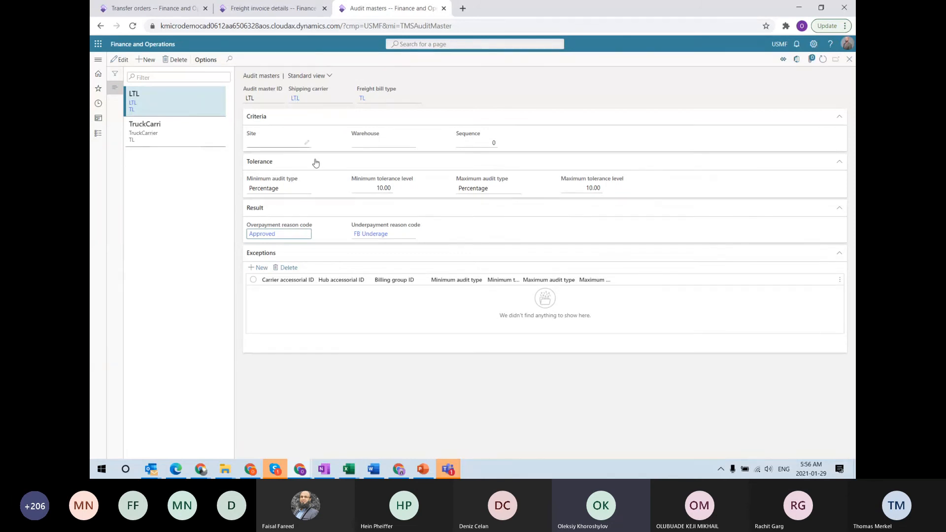
pyautogui.click(370, 188)
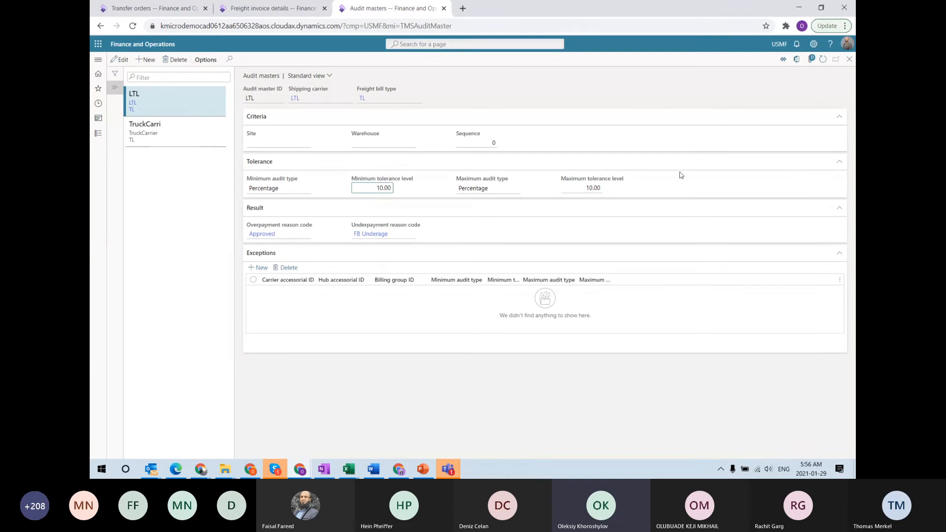
# Return to the freight invoice details and select the FlowerMovingBase line
pyautogui.click(299, 10)
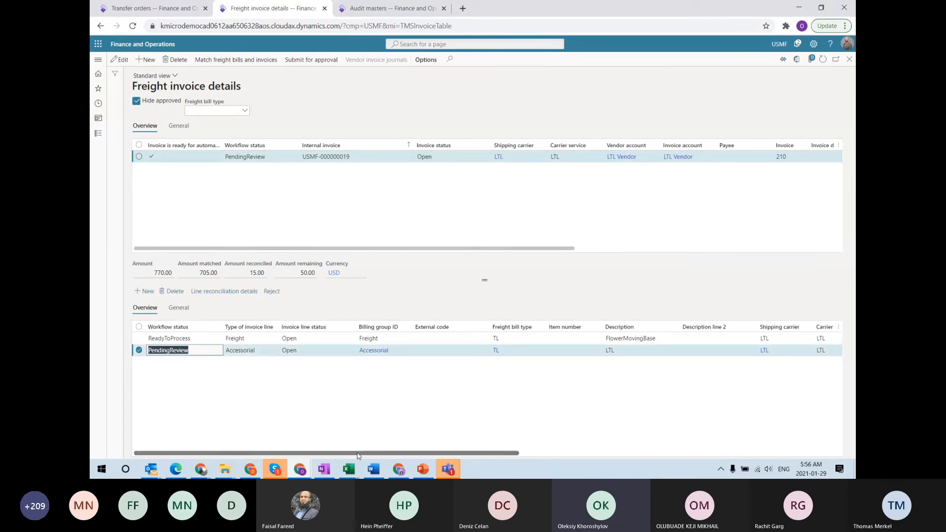
pyautogui.moveTo(357, 453); pyautogui.dragTo(483, 473)
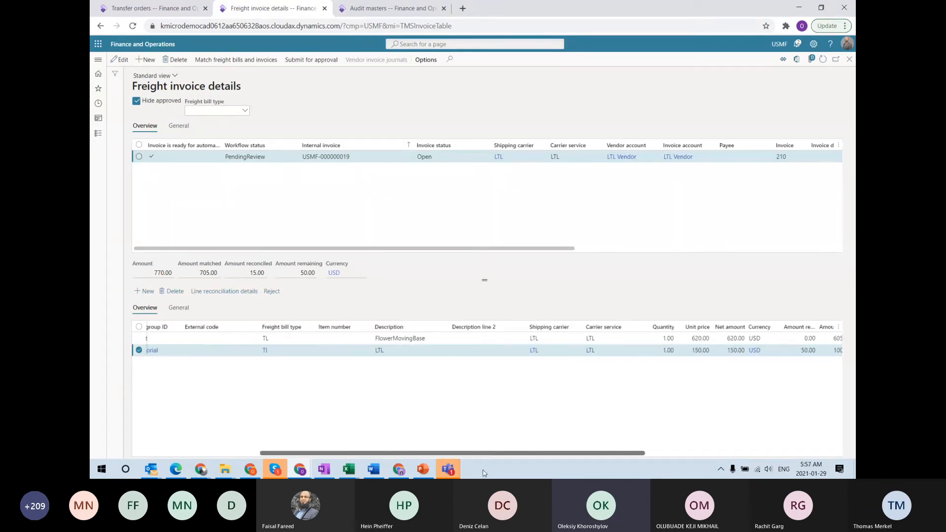
pyautogui.click(661, 338)
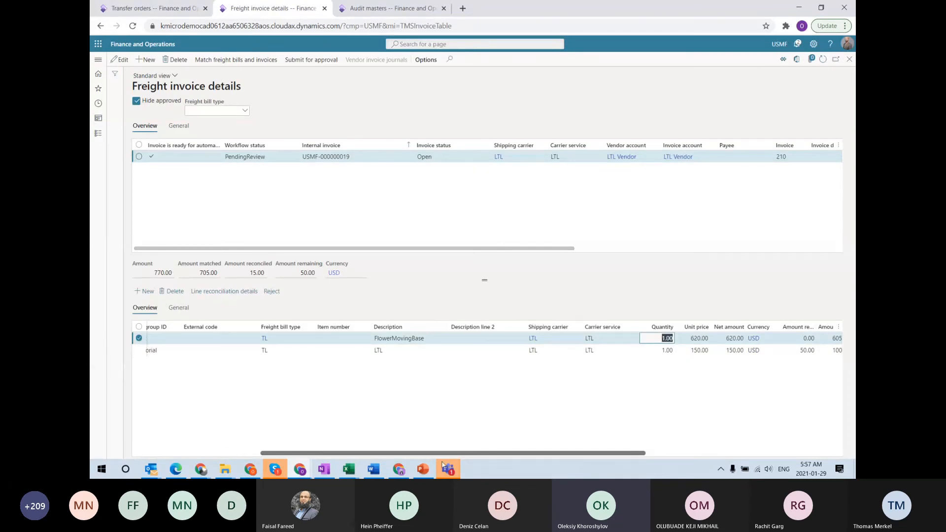
# Check whether the Approved reconciliation reason pays the freight
pyautogui.click(361, 7)
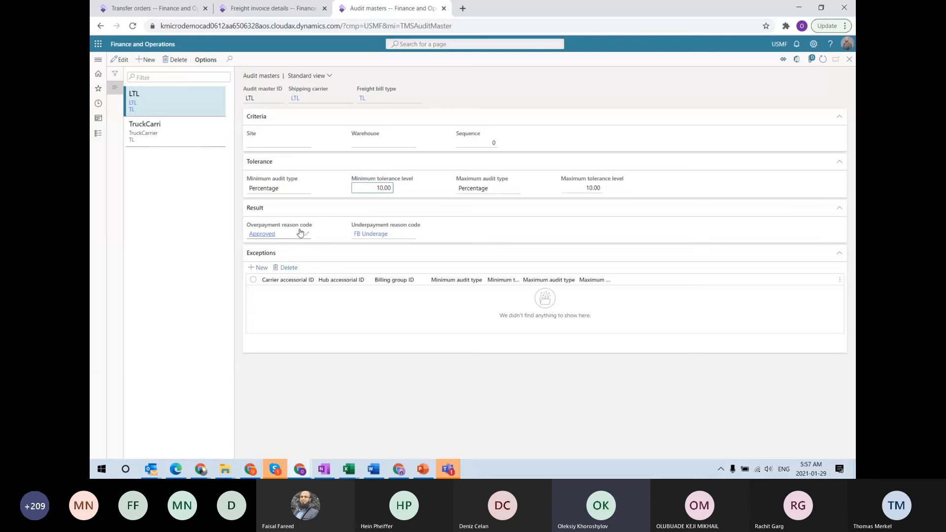
pyautogui.moveTo(300, 232)
pyautogui.rightClick(273, 241)
pyautogui.click(265, 235)
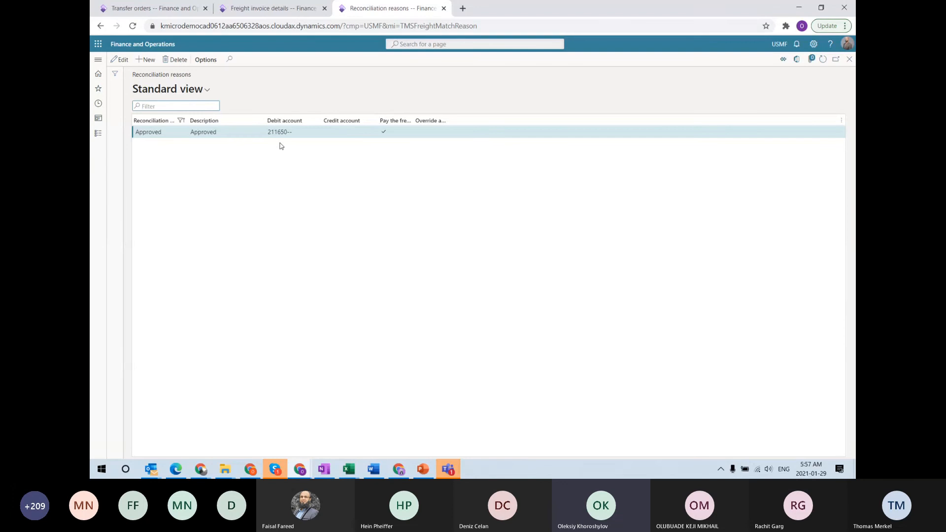
pyautogui.moveTo(415, 120); pyautogui.dragTo(430, 120)
pyautogui.click(394, 132)
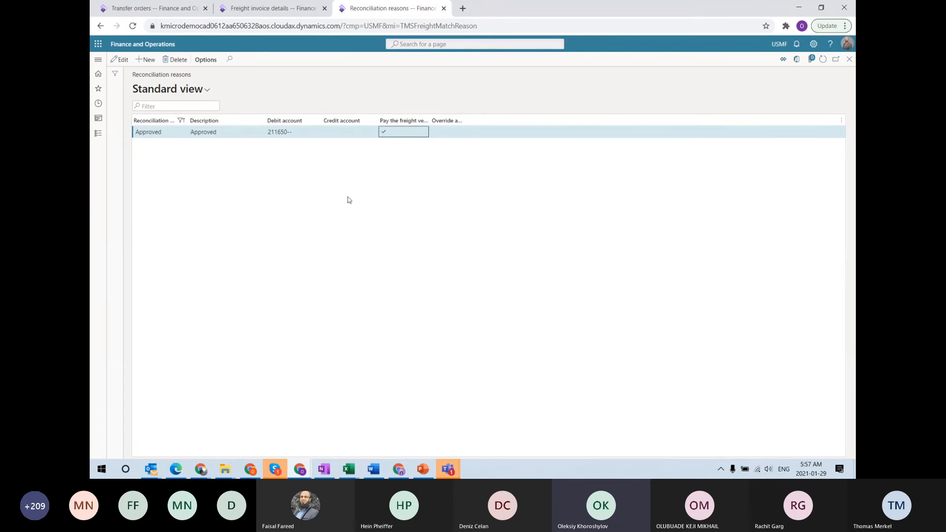
pyautogui.press('Escape')
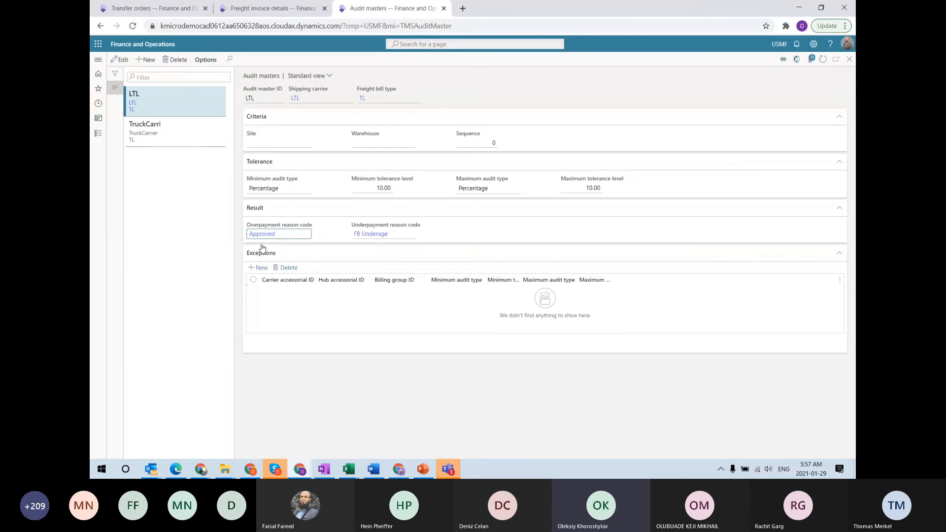
# Back in invoice 210's details, select the accessorial line and scroll the lines grid left
pyautogui.click(264, 10)
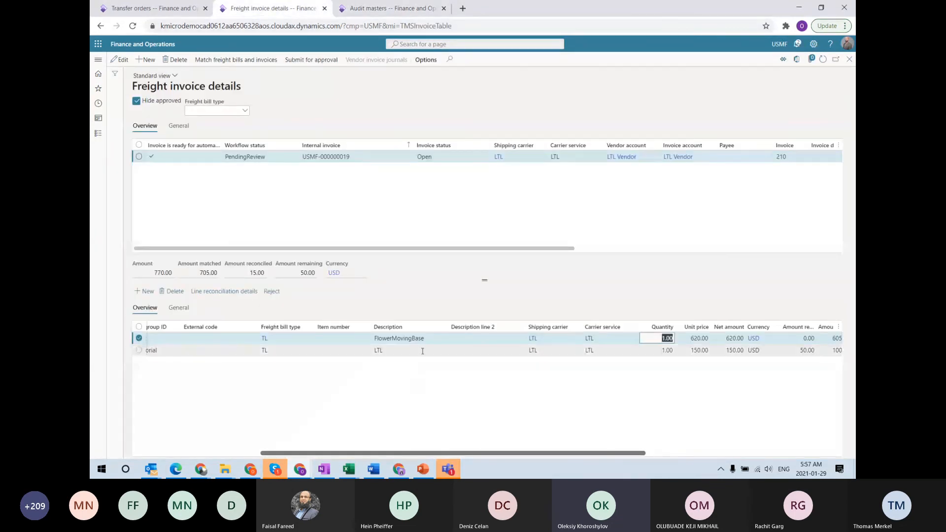
pyautogui.press('Down')
pyautogui.moveTo(378, 456); pyautogui.dragTo(219, 448)
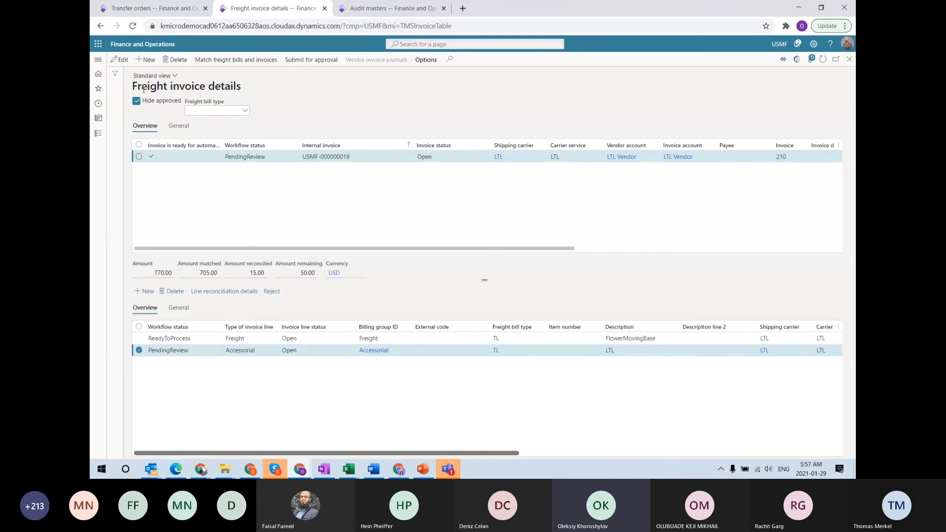
# Reconcile the 50.00 remainder using the Damage claim reconciliation reason
pyautogui.click(302, 63)
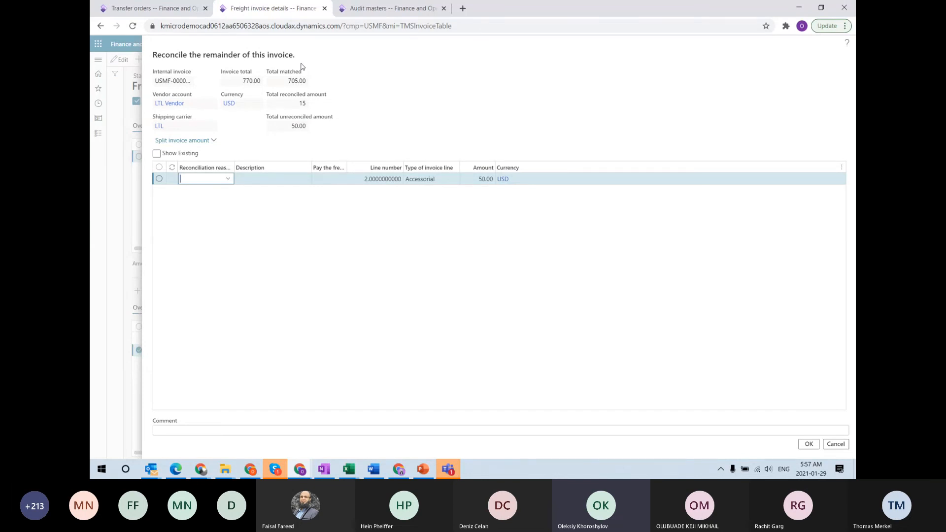
pyautogui.click(475, 179)
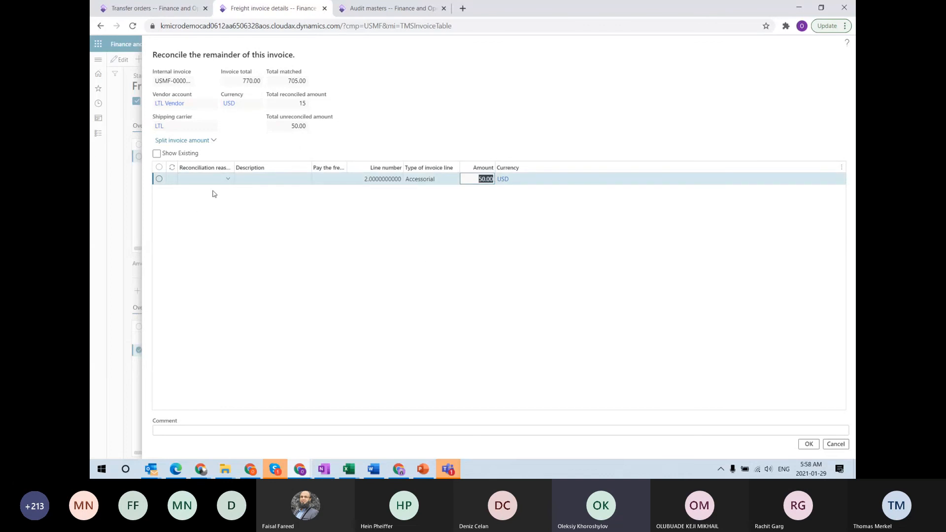
pyautogui.click(228, 178)
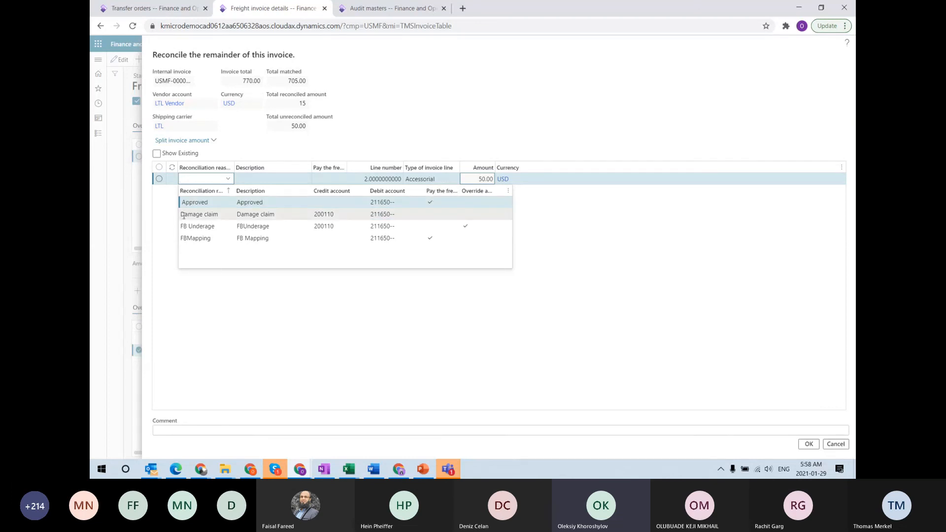
pyautogui.click(441, 213)
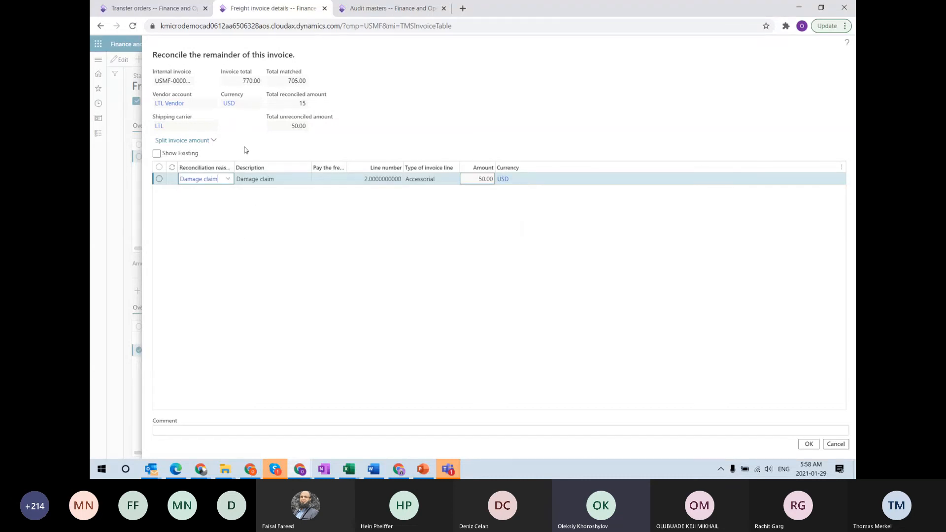
pyautogui.click(813, 448)
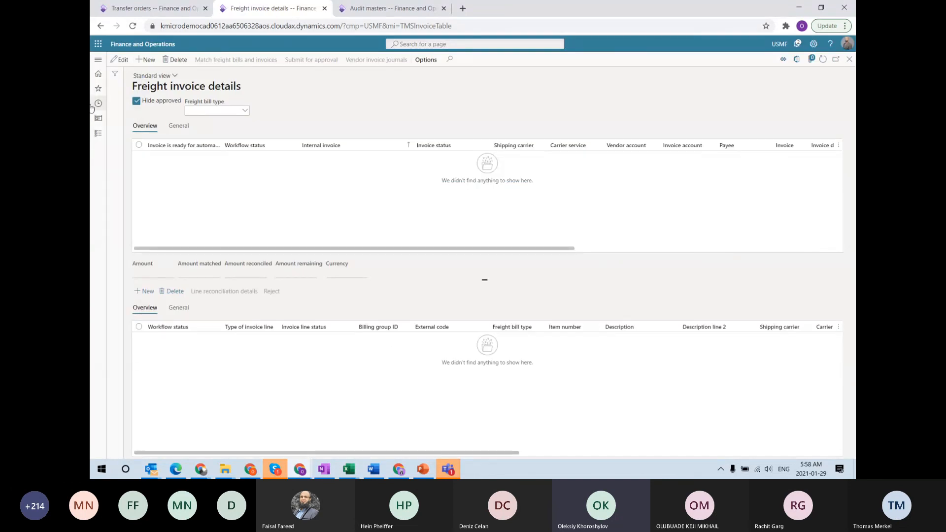
# From All loads with closed loads shown, open load USMF-000159's vendor invoice journal 00469
pyautogui.click(98, 69)
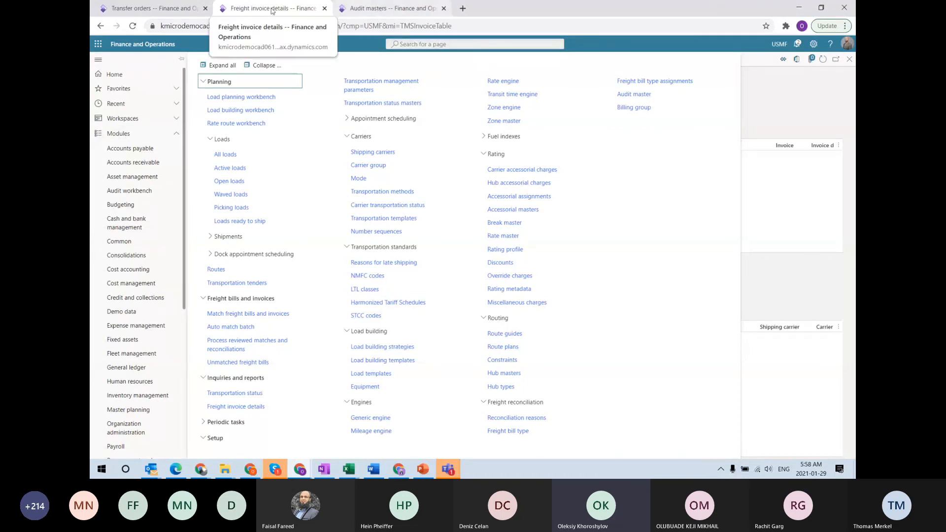
pyautogui.click(268, 313)
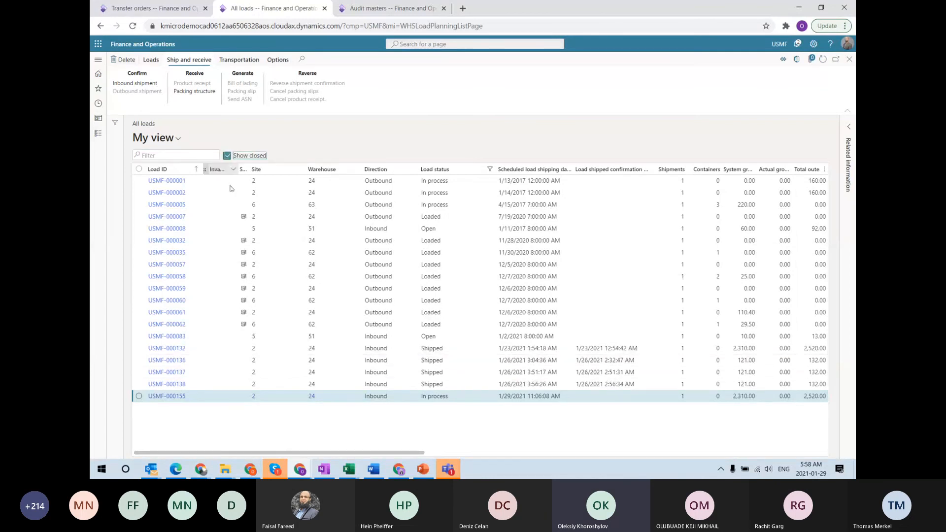
pyautogui.click(226, 155)
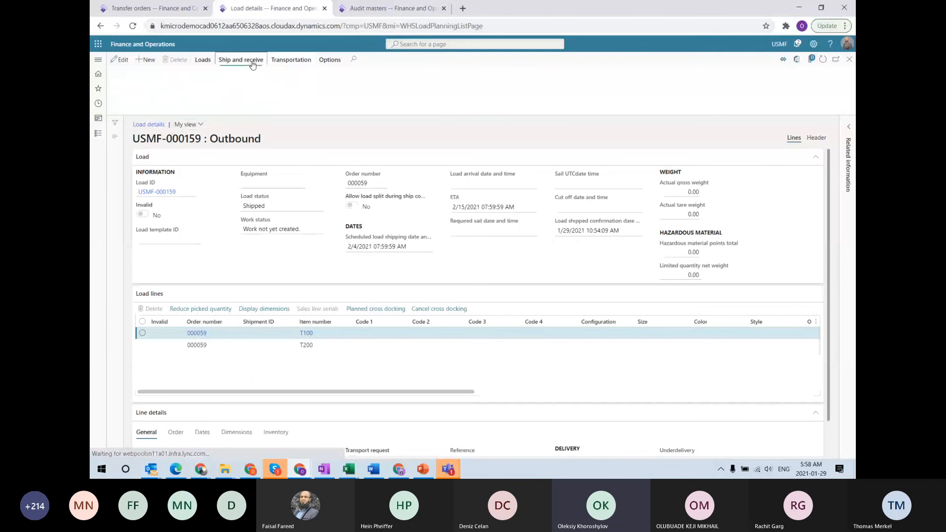
pyautogui.click(241, 60)
pyautogui.click(291, 59)
pyautogui.click(457, 85)
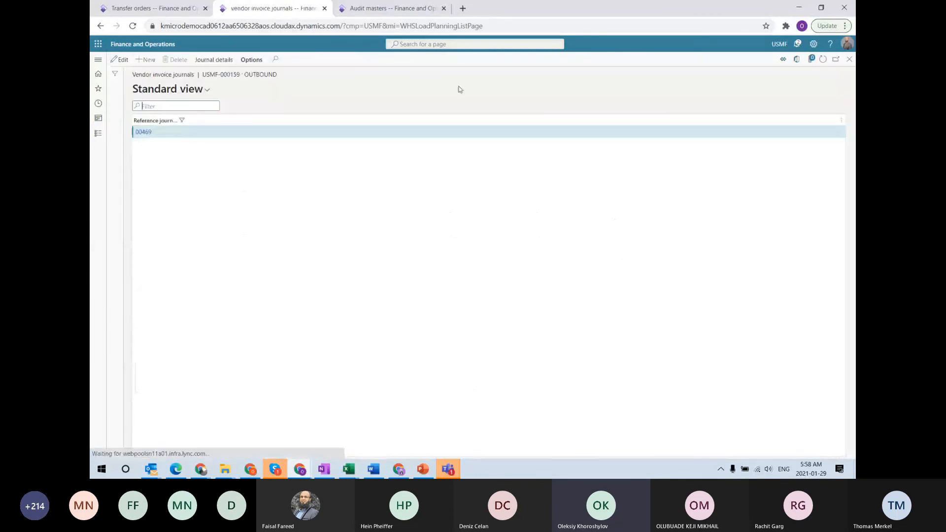
pyautogui.click(203, 61)
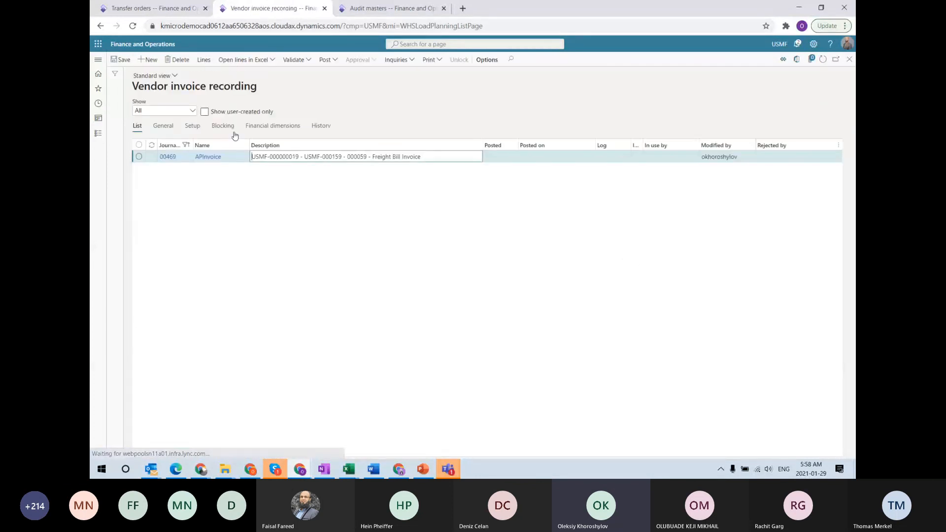
# Open journal 00469's lines and check the 620.00, 50.00 and 100.00 credit amounts
pyautogui.click(211, 62)
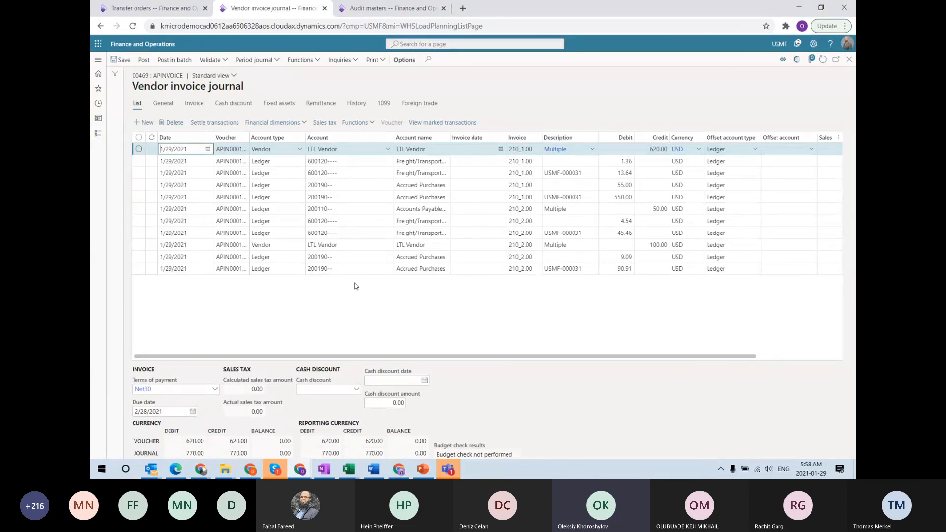
pyautogui.click(640, 149)
pyautogui.moveTo(640, 149); pyautogui.dragTo(665, 149)
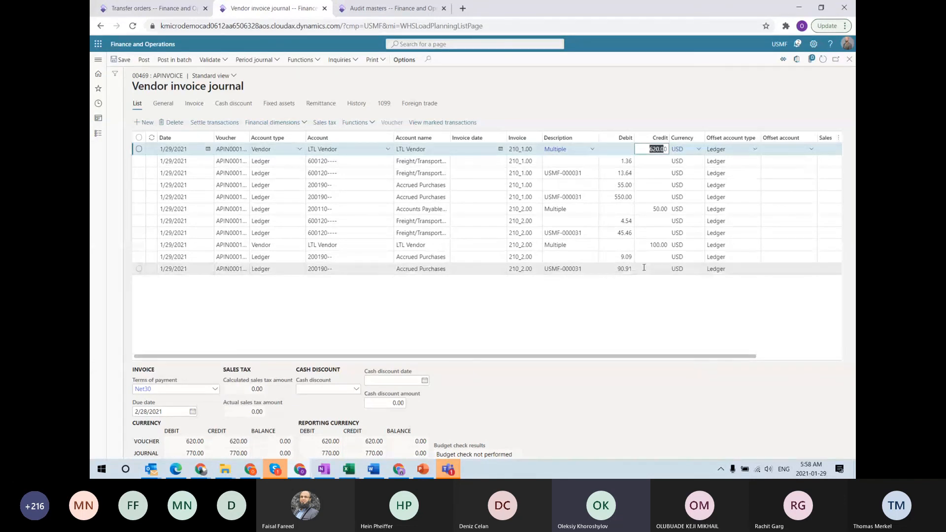
pyautogui.click(652, 209)
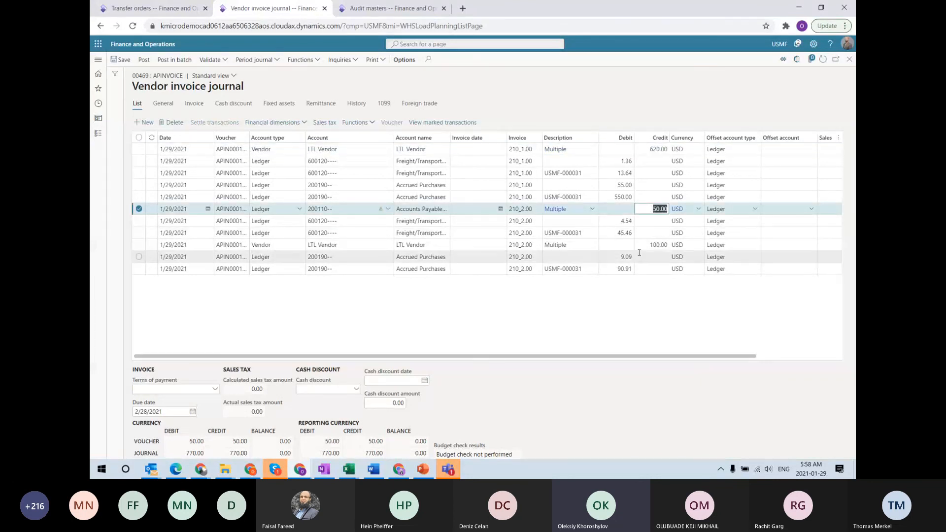
pyautogui.click(599, 247)
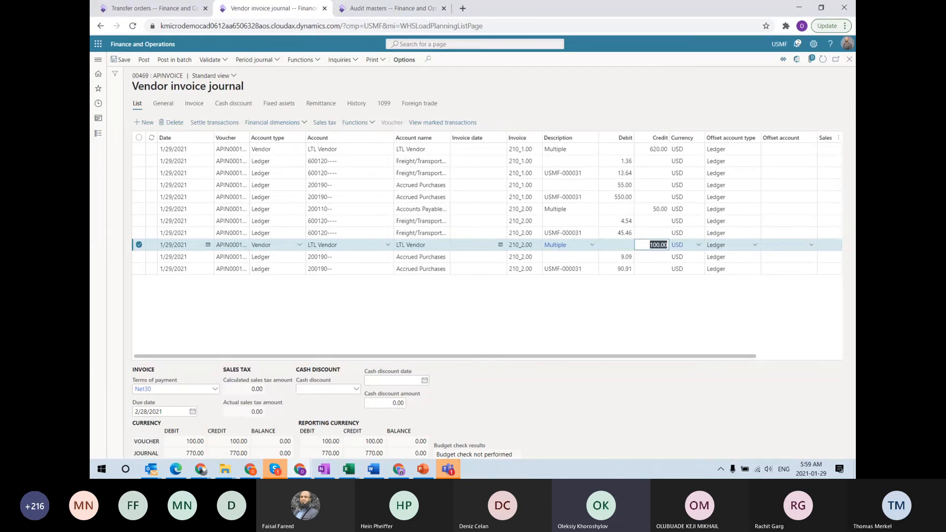
pyautogui.click(607, 208)
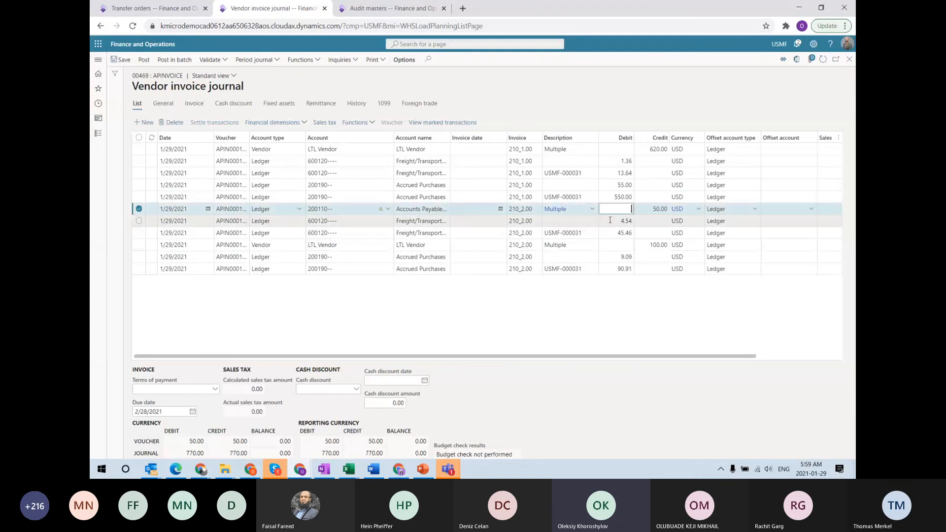
pyautogui.click(619, 245)
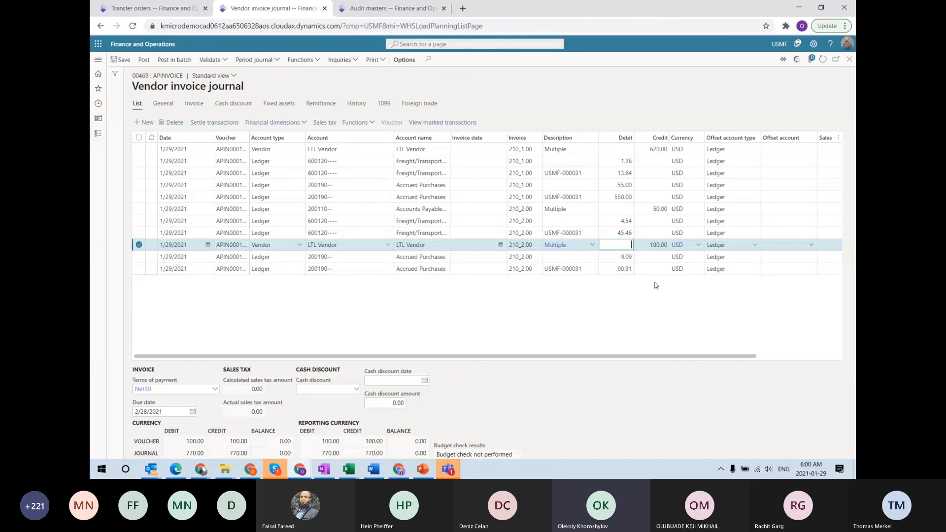
# In the load building workbench, propose loads using the full load strategy and route USMF-000252
pyautogui.click(97, 61)
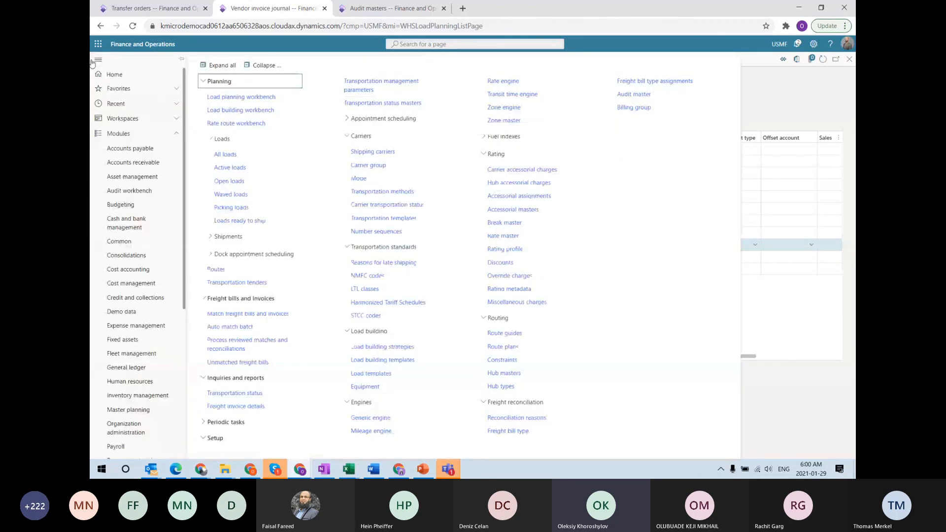
pyautogui.click(257, 112)
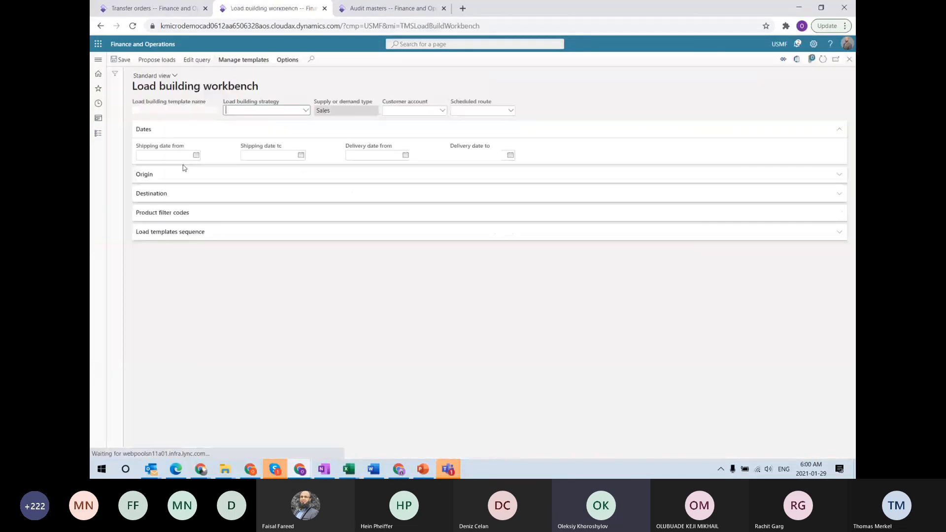
pyautogui.click(306, 111)
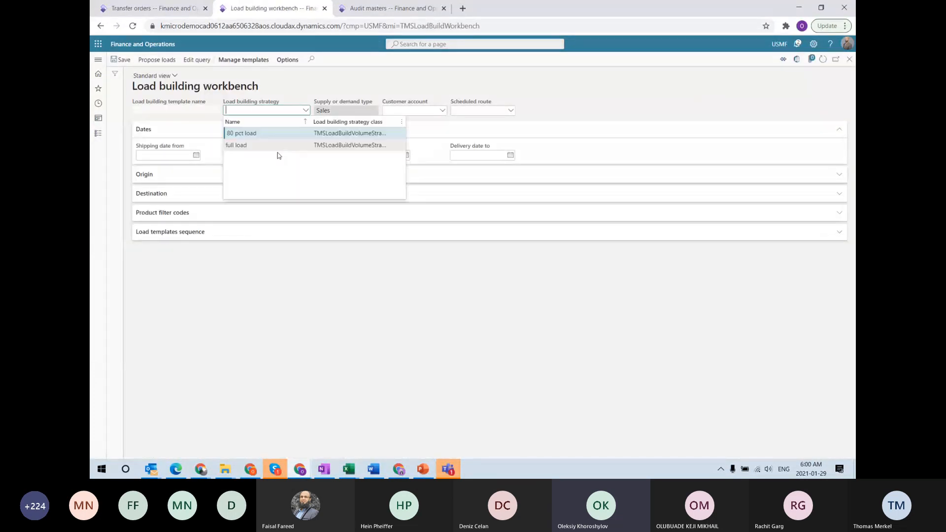
pyautogui.click(268, 145)
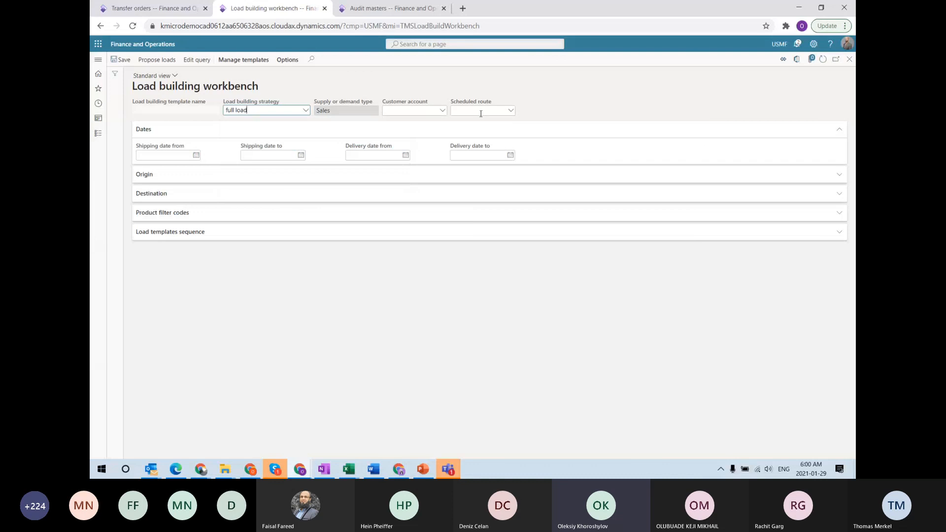
pyautogui.click(511, 111)
pyautogui.scroll(-5, 486, 175)
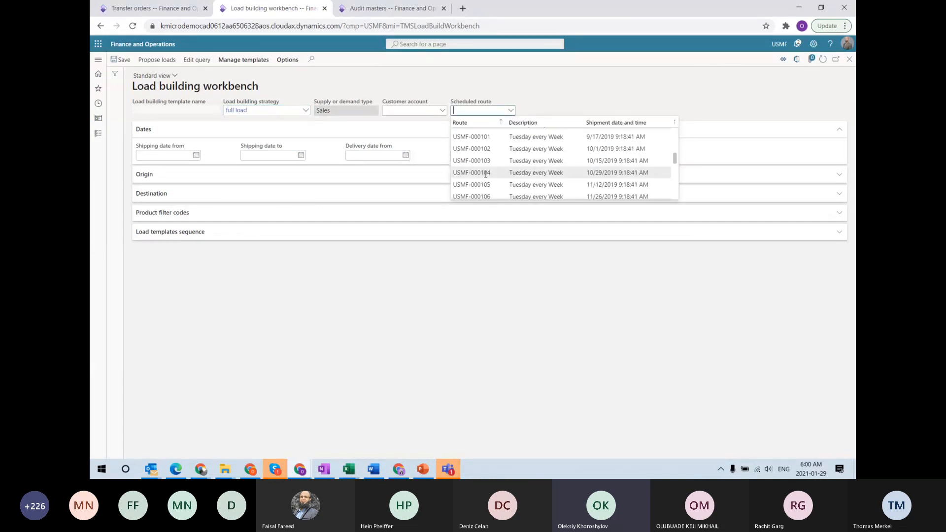
pyautogui.scroll(-10, 486, 177)
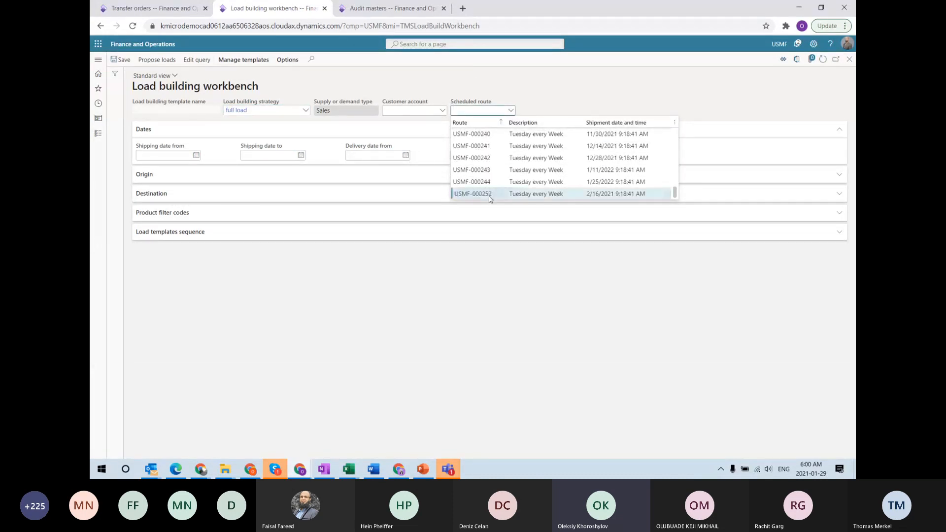
pyautogui.click(486, 188)
pyautogui.click(156, 60)
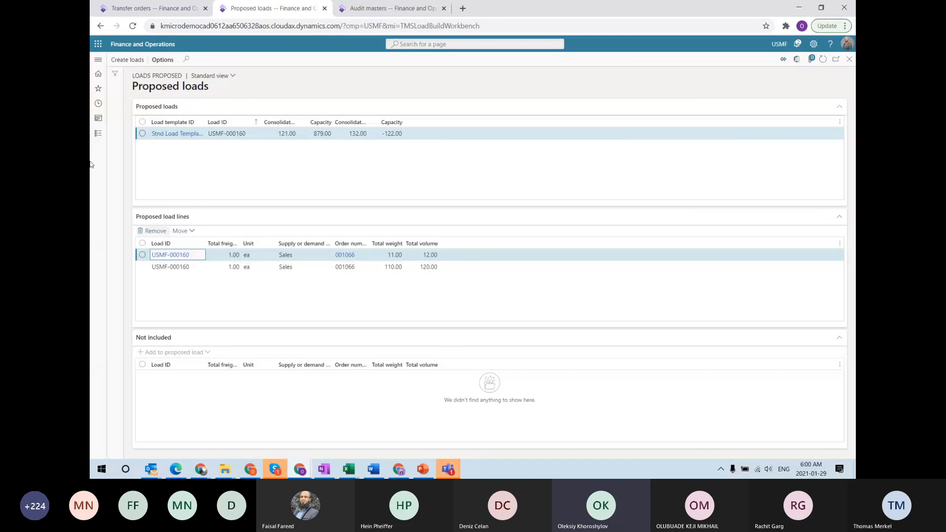
pyautogui.click(142, 61)
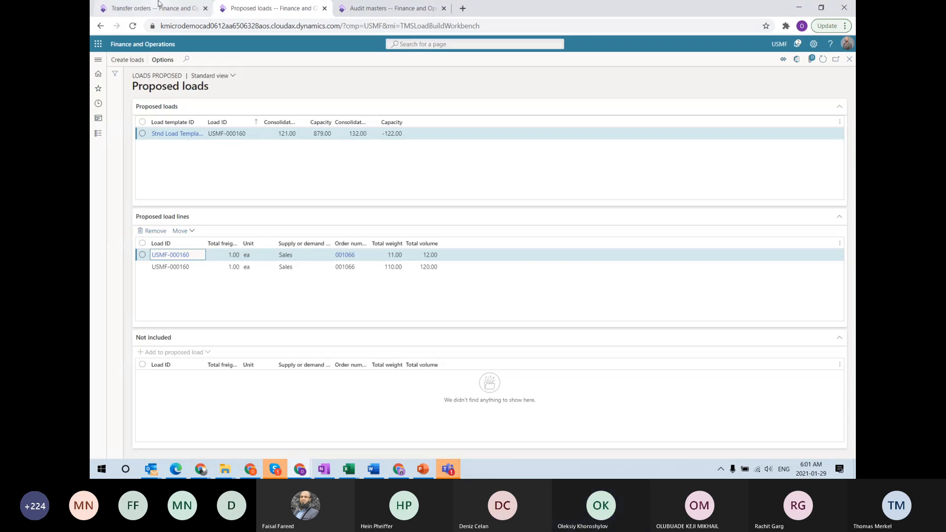